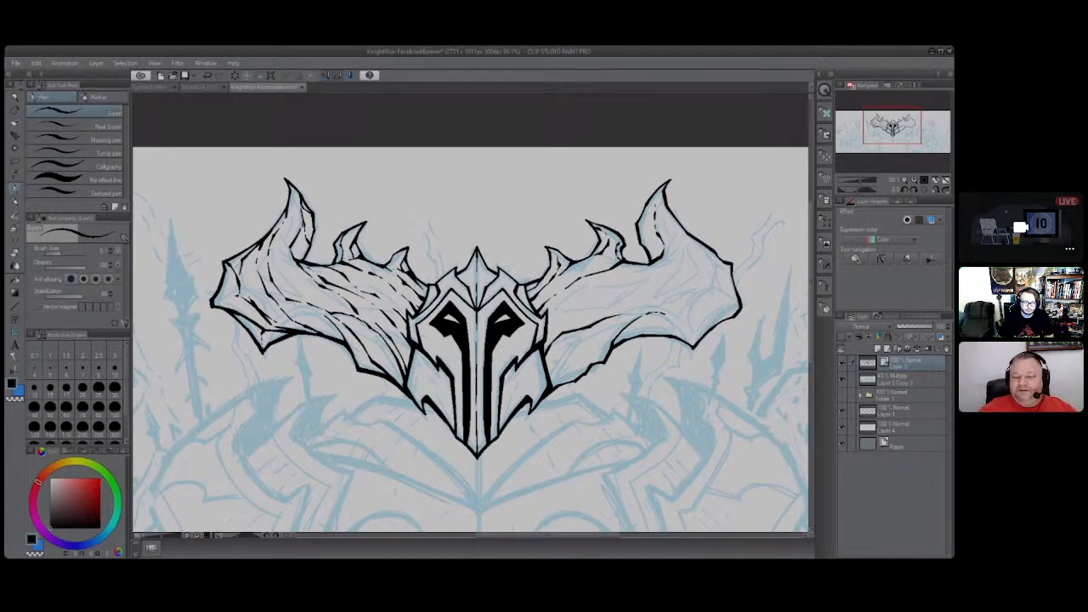
Ink flowing wood-grain lines along the lower part of the helmet's right horn and a curved contour inside its outer tip.
{"action": "mouse_move", "coordinate": [549, 384]}
{"action": "left_mouse_down"}
{"action": "mouse_move", "coordinate": [576, 340]}
{"action": "mouse_move", "coordinate": [648, 311]}
{"action": "left_mouse_up"}
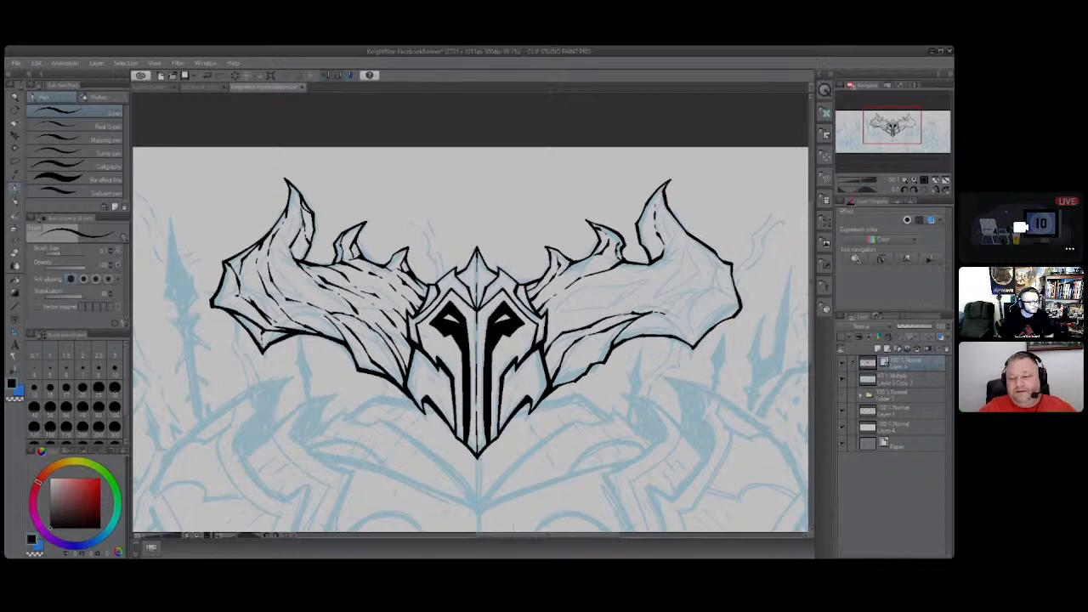
{"action": "mouse_move", "coordinate": [581, 375]}
{"action": "left_mouse_down"}
{"action": "mouse_move", "coordinate": [623, 325]}
{"action": "mouse_move", "coordinate": [673, 322]}
{"action": "mouse_move", "coordinate": [692, 349]}
{"action": "left_mouse_up"}
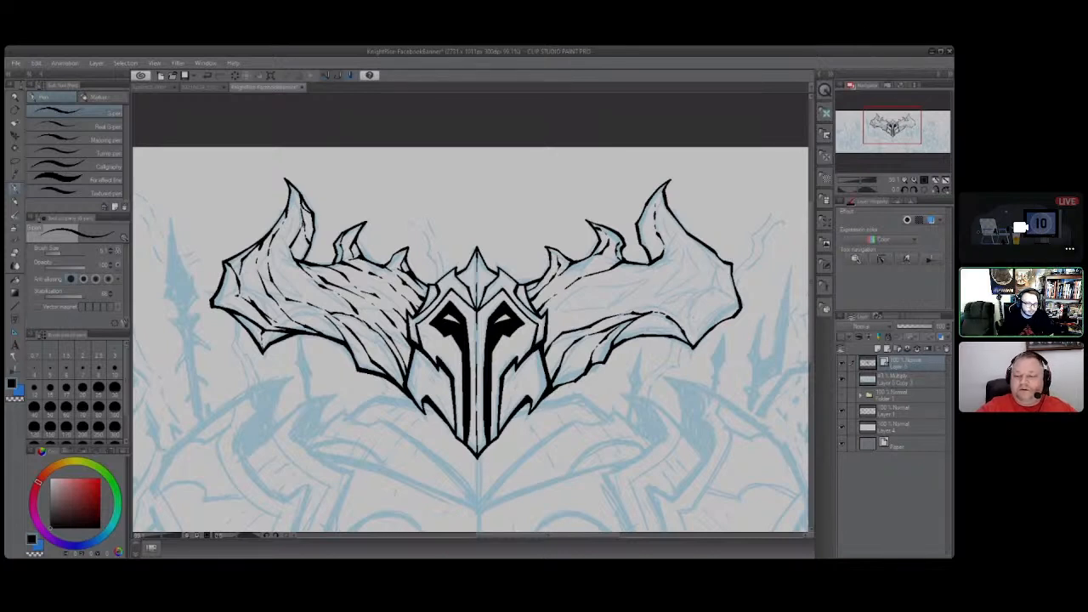
{"action": "left_click_drag", "start_coordinate": [549, 327], "coordinate": [576, 312]}
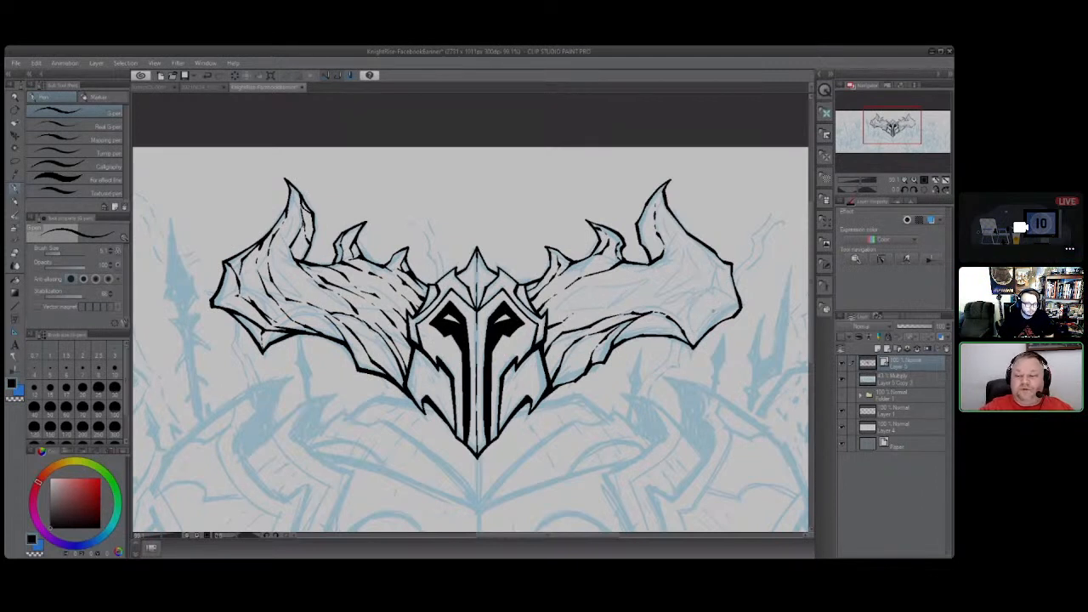
{"action": "mouse_move", "coordinate": [736, 306]}
{"action": "left_mouse_down"}
{"action": "mouse_move", "coordinate": [711, 289]}
{"action": "mouse_move", "coordinate": [668, 309]}
{"action": "left_mouse_up"}
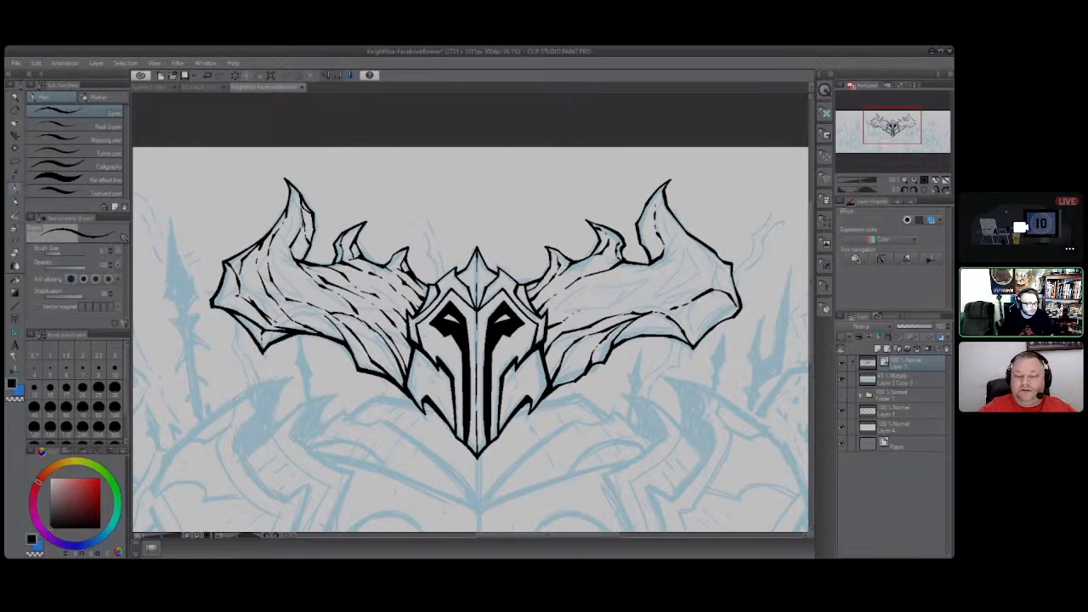
Ink broken grain strokes through the middle, upper prong and outer tip of the right horn, following the blue sketch.
{"action": "mouse_move", "coordinate": [578, 311]}
{"action": "left_mouse_down"}
{"action": "mouse_move", "coordinate": [611, 299]}
{"action": "mouse_move", "coordinate": [649, 262]}
{"action": "left_mouse_up"}
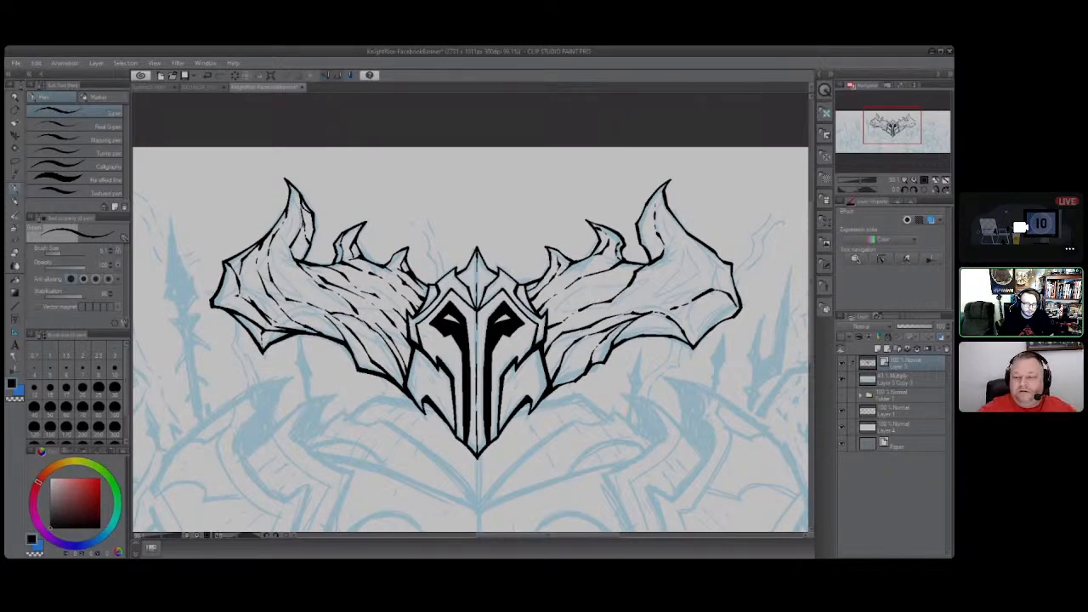
{"action": "mouse_move", "coordinate": [601, 285]}
{"action": "left_mouse_down"}
{"action": "mouse_move", "coordinate": [625, 272]}
{"action": "mouse_move", "coordinate": [545, 323]}
{"action": "mouse_move", "coordinate": [565, 329]}
{"action": "left_mouse_up"}
{"action": "mouse_move", "coordinate": [648, 284]}
{"action": "left_mouse_down"}
{"action": "mouse_move", "coordinate": [676, 246]}
{"action": "mouse_move", "coordinate": [664, 205]}
{"action": "left_mouse_up"}
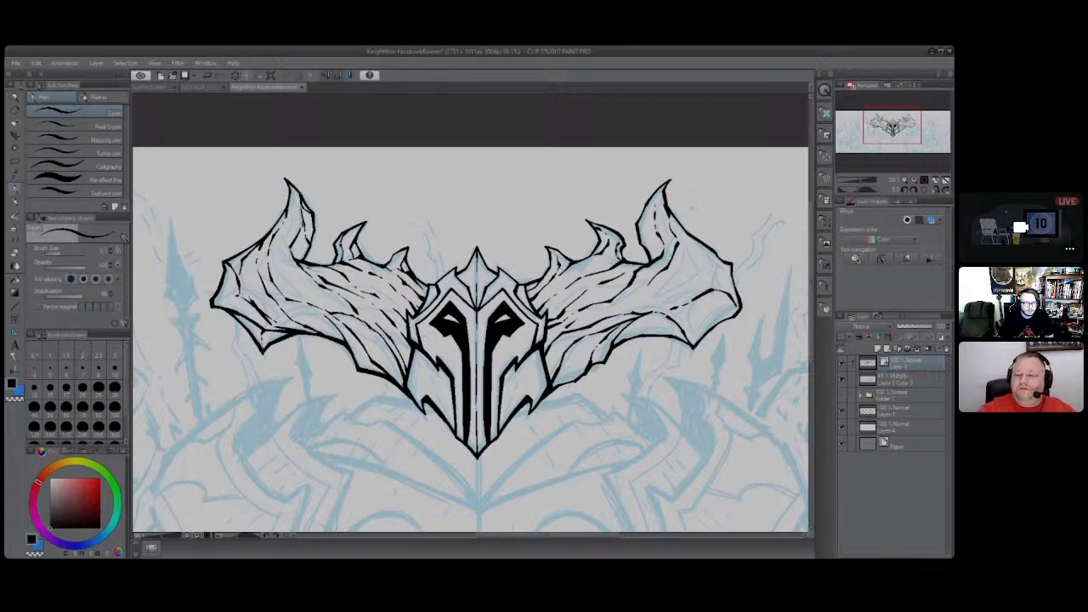
{"action": "mouse_move", "coordinate": [661, 292]}
{"action": "left_mouse_down"}
{"action": "mouse_move", "coordinate": [698, 269]}
{"action": "mouse_move", "coordinate": [699, 241]}
{"action": "mouse_move", "coordinate": [709, 283]}
{"action": "left_mouse_up"}
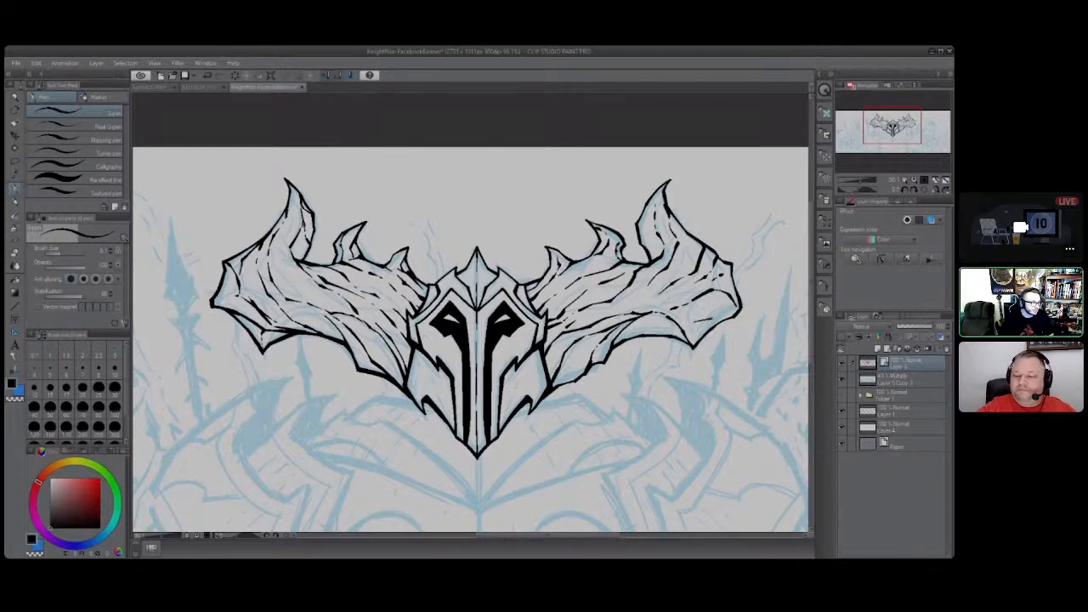
{"action": "left_click_drag", "start_coordinate": [727, 316], "coordinate": [713, 320]}
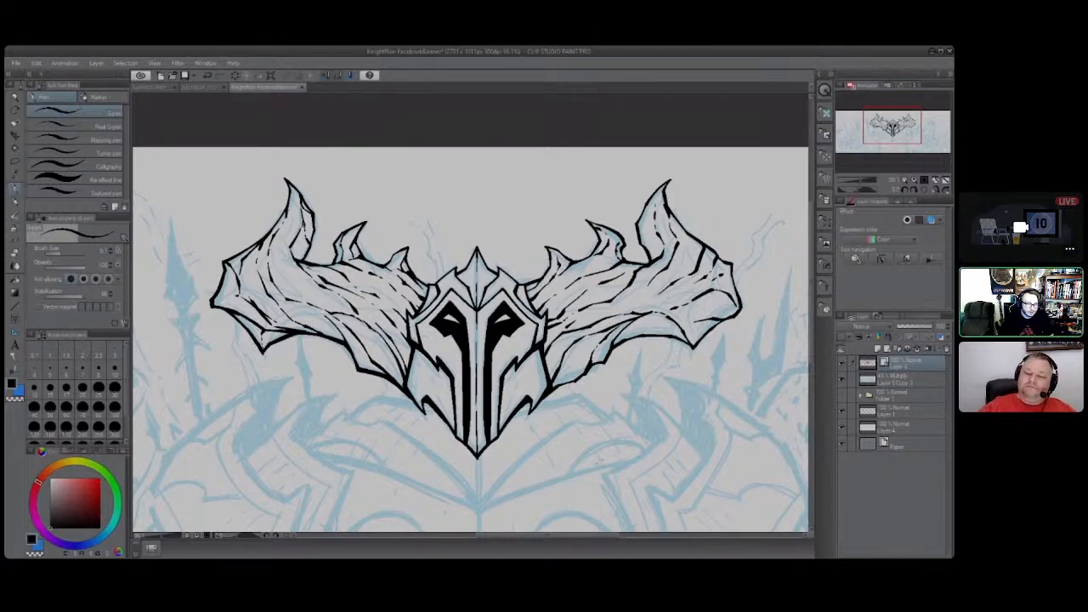
{"action": "left_click_drag", "start_coordinate": [553, 347], "coordinate": [546, 365]}
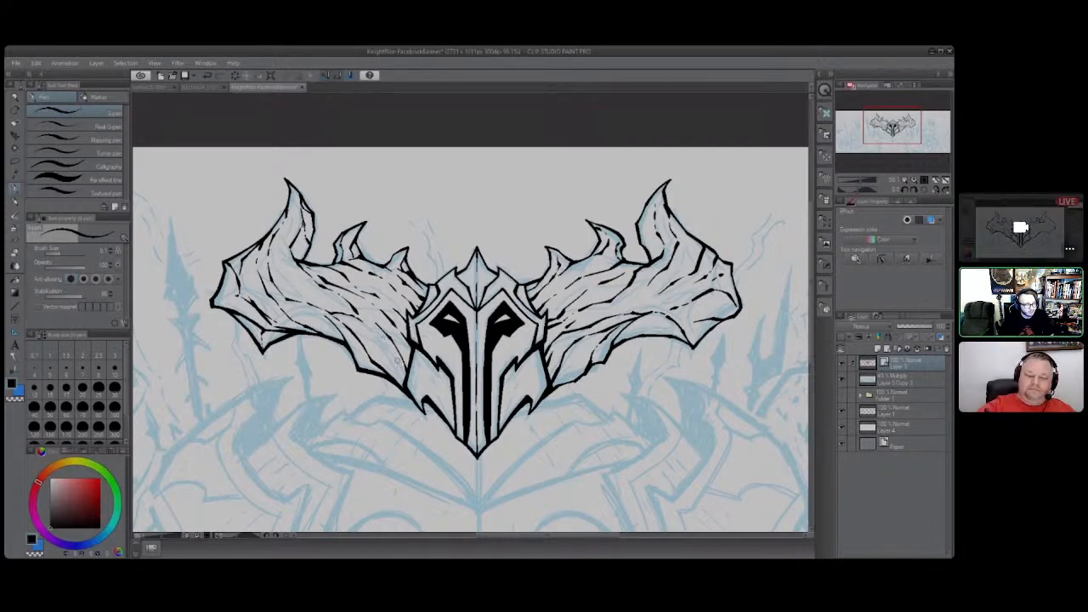
Ink extra grain lines in the lower part of the left horn, redrawing the strokes that do not fit.
{"action": "left_click_drag", "start_coordinate": [403, 386], "coordinate": [355, 318]}
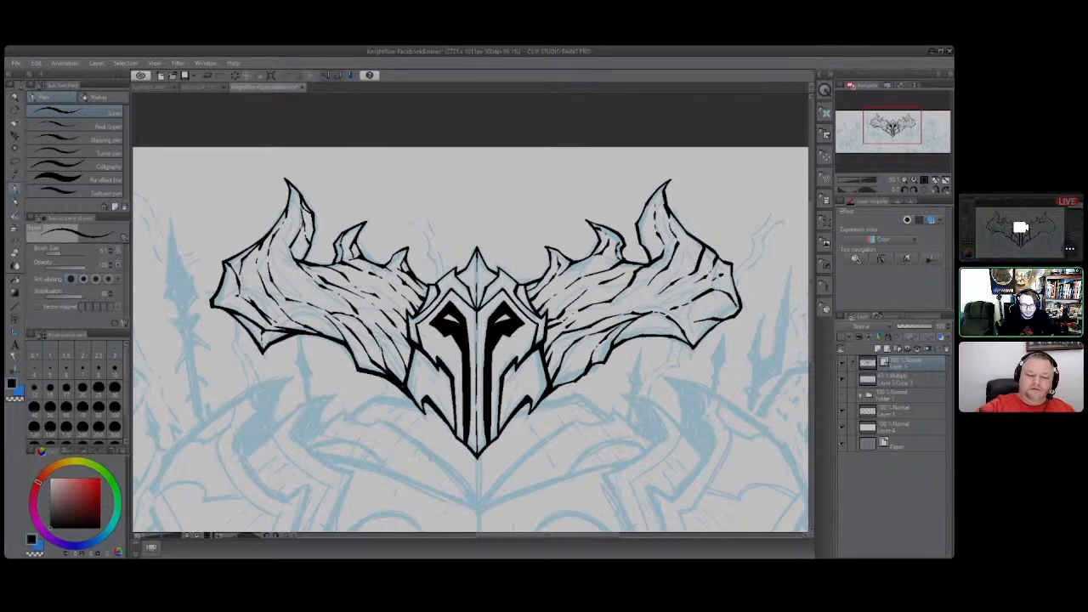
{"action": "mouse_move", "coordinate": [330, 316]}
{"action": "left_mouse_down"}
{"action": "mouse_move", "coordinate": [294, 299]}
{"action": "mouse_move", "coordinate": [294, 323]}
{"action": "mouse_move", "coordinate": [318, 331]}
{"action": "mouse_move", "coordinate": [284, 316]}
{"action": "mouse_move", "coordinate": [330, 336]}
{"action": "mouse_move", "coordinate": [319, 311]}
{"action": "left_mouse_up"}
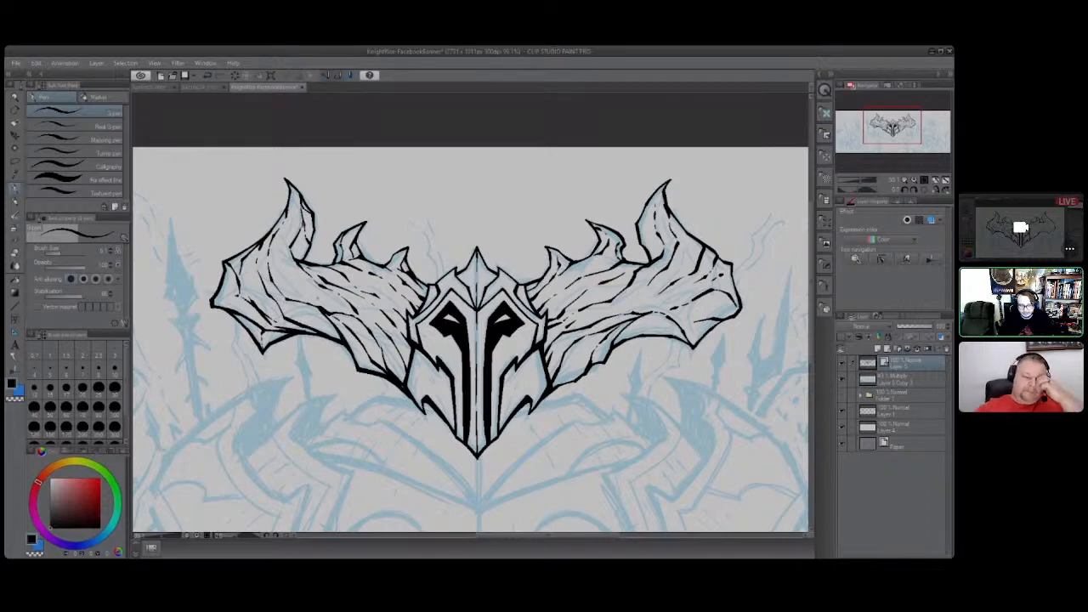
{"action": "key", "text": "ctrl+z"}
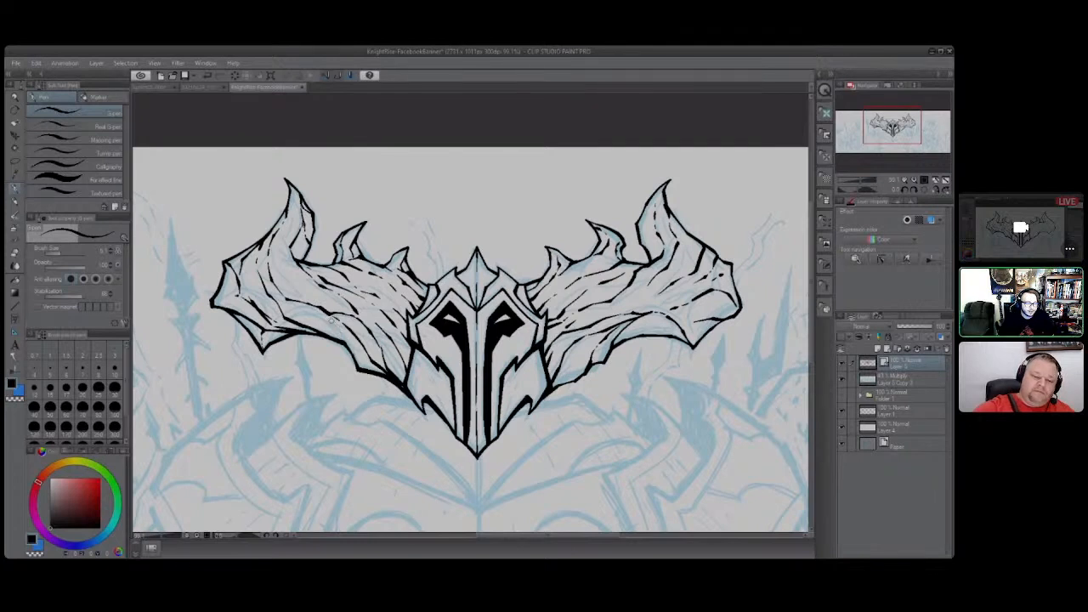
{"action": "left_click_drag", "start_coordinate": [327, 317], "coordinate": [344, 340]}
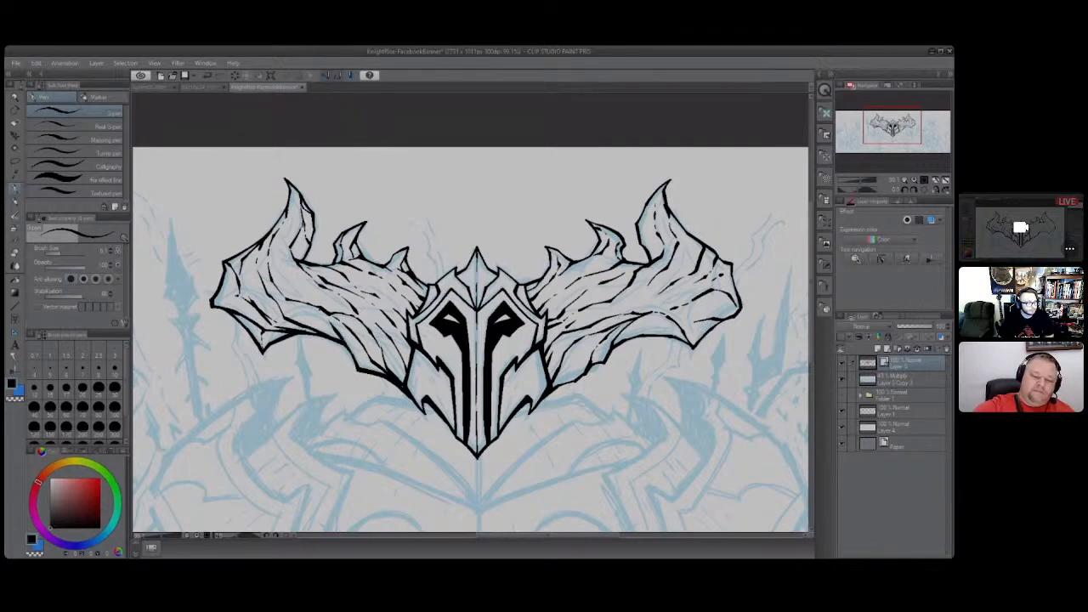
{"action": "key", "text": "ctrl+z"}
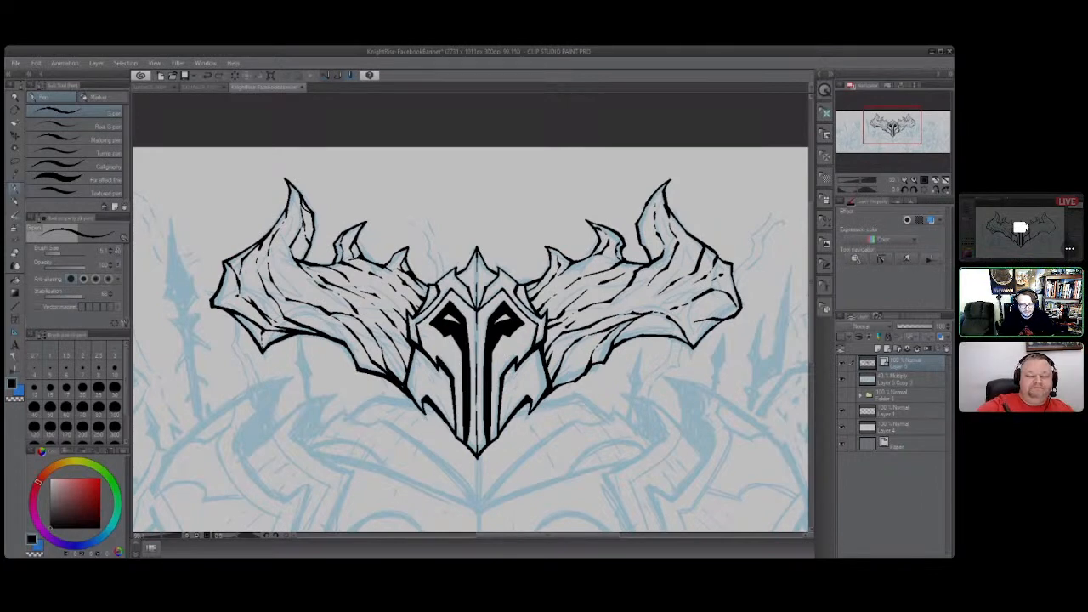
{"action": "left_click_drag", "start_coordinate": [314, 307], "coordinate": [384, 376]}
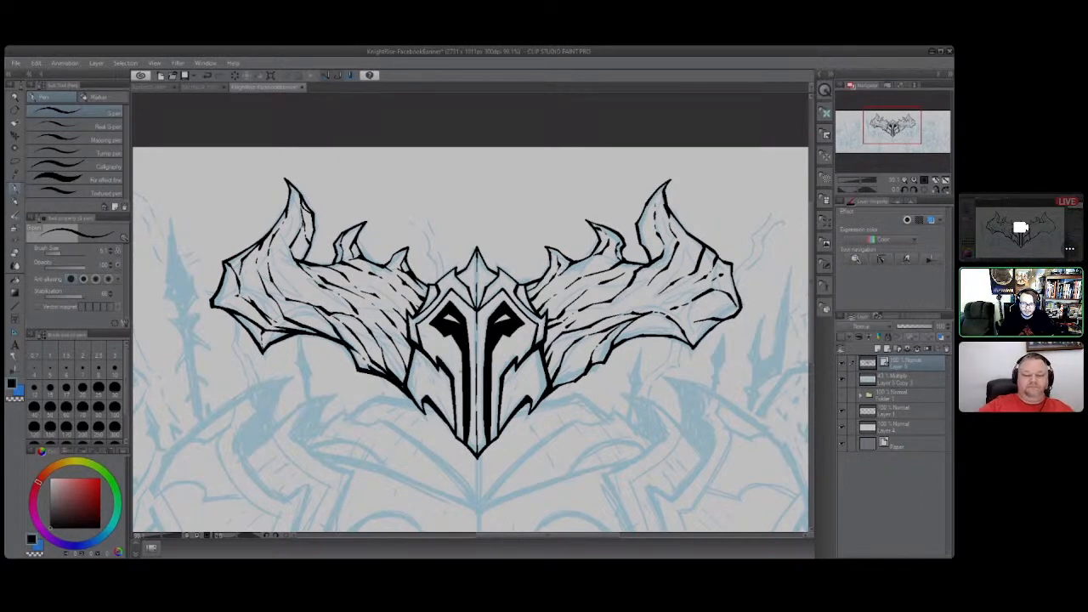
Thicken the right horn's lower edge near the helmet and add short grain strokes inside the horn.
{"action": "left_click_drag", "start_coordinate": [555, 385], "coordinate": [587, 349]}
{"action": "left_click_drag", "start_coordinate": [559, 384], "coordinate": [581, 374]}
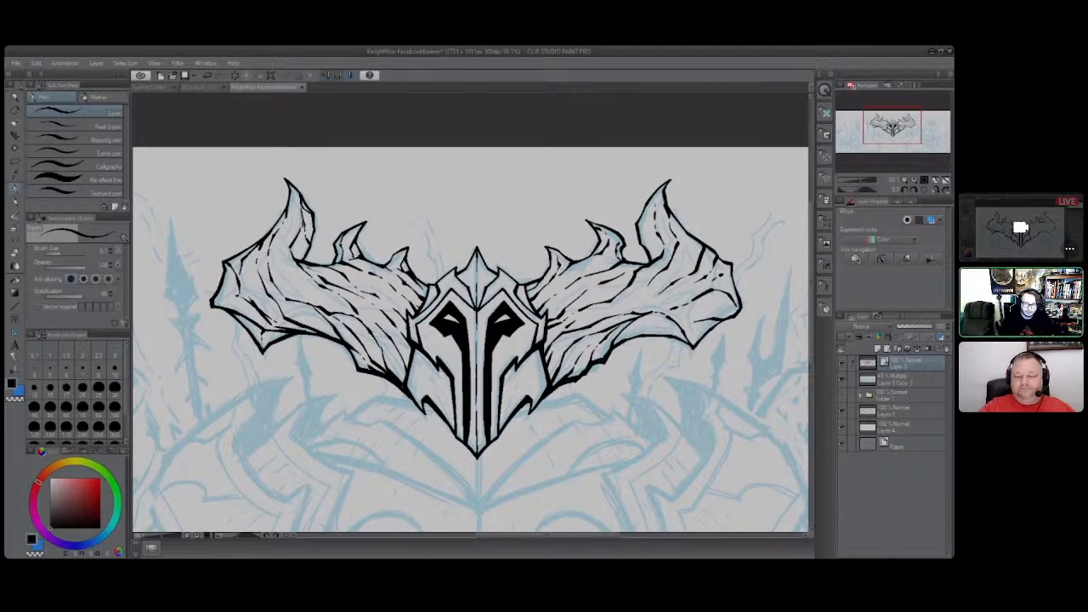
{"action": "mouse_move", "coordinate": [614, 345]}
{"action": "left_mouse_down"}
{"action": "mouse_move", "coordinate": [654, 327]}
{"action": "mouse_move", "coordinate": [690, 344]}
{"action": "left_mouse_up"}
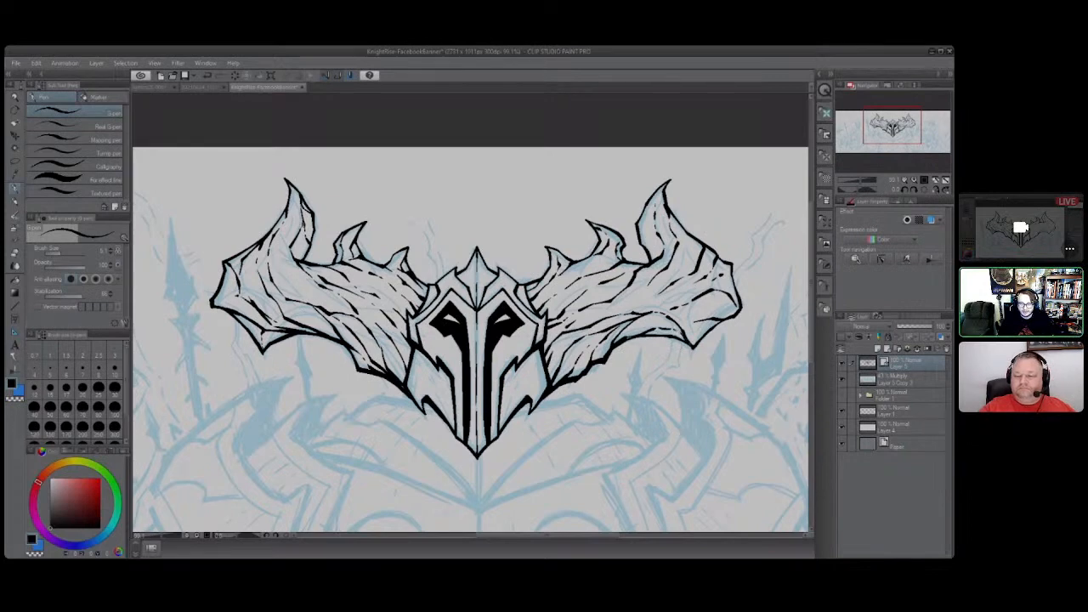
{"action": "left_click_drag", "start_coordinate": [644, 286], "coordinate": [606, 307]}
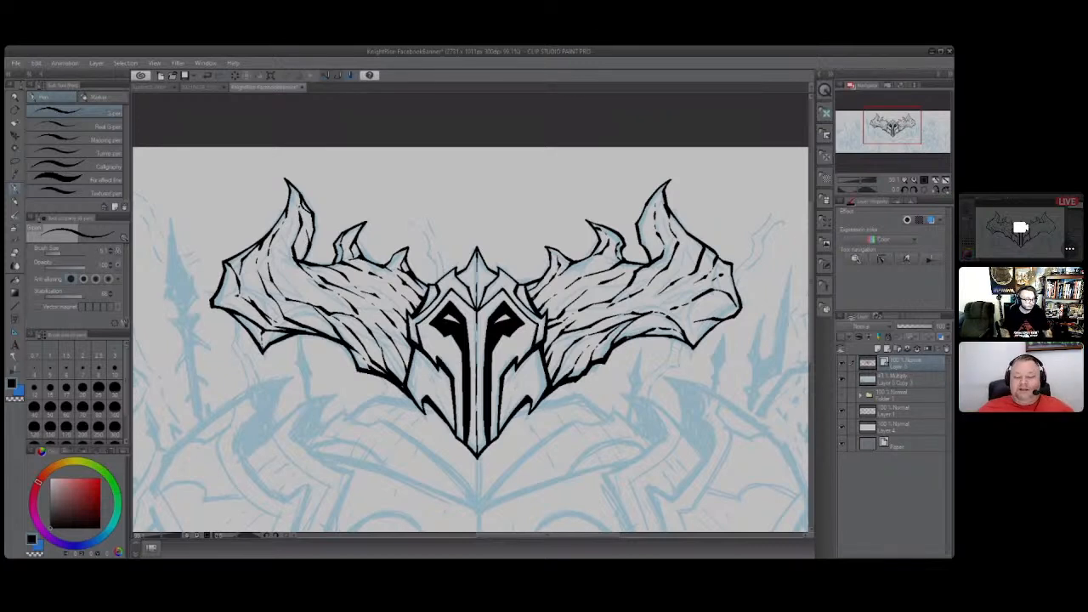
Ink the short peaked collar edges on both sides of the helmet's lower half over the blue sketch.
{"action": "left_click_drag", "start_coordinate": [569, 536], "coordinate": [477, 544]}
{"action": "left_click_drag", "start_coordinate": [812, 241], "coordinate": [816, 267]}
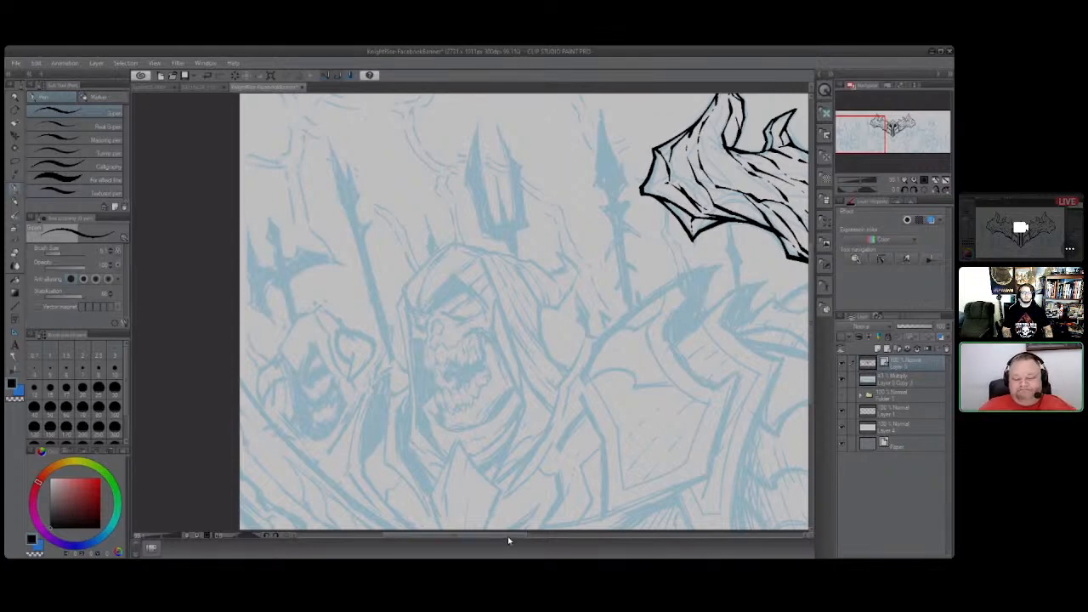
{"action": "left_click_drag", "start_coordinate": [509, 536], "coordinate": [593, 542]}
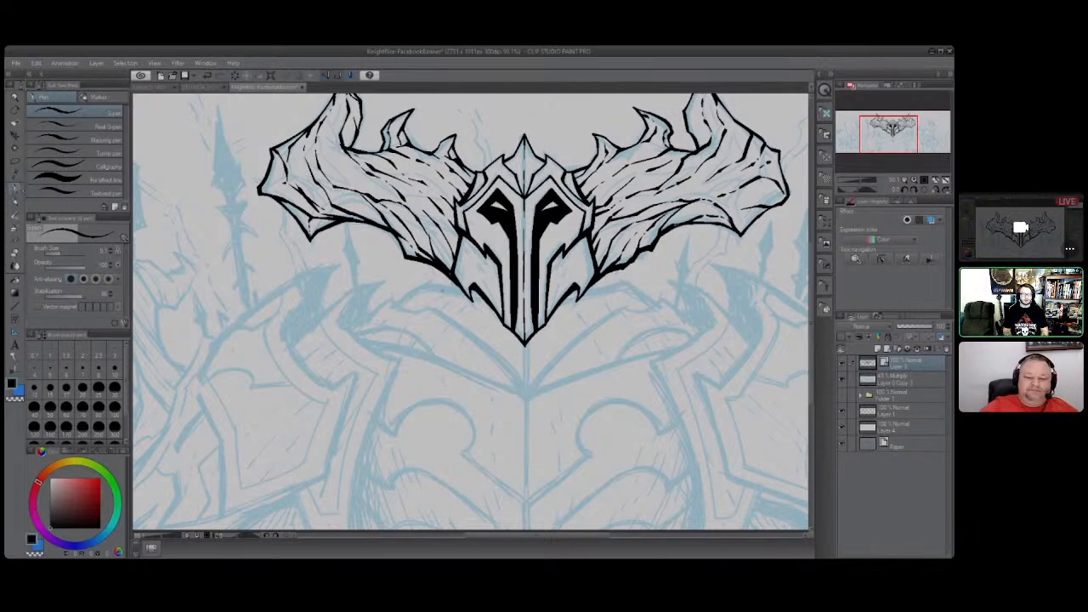
{"action": "mouse_move", "coordinate": [396, 304]}
{"action": "left_mouse_down"}
{"action": "mouse_move", "coordinate": [433, 279]}
{"action": "mouse_move", "coordinate": [482, 294]}
{"action": "left_mouse_up"}
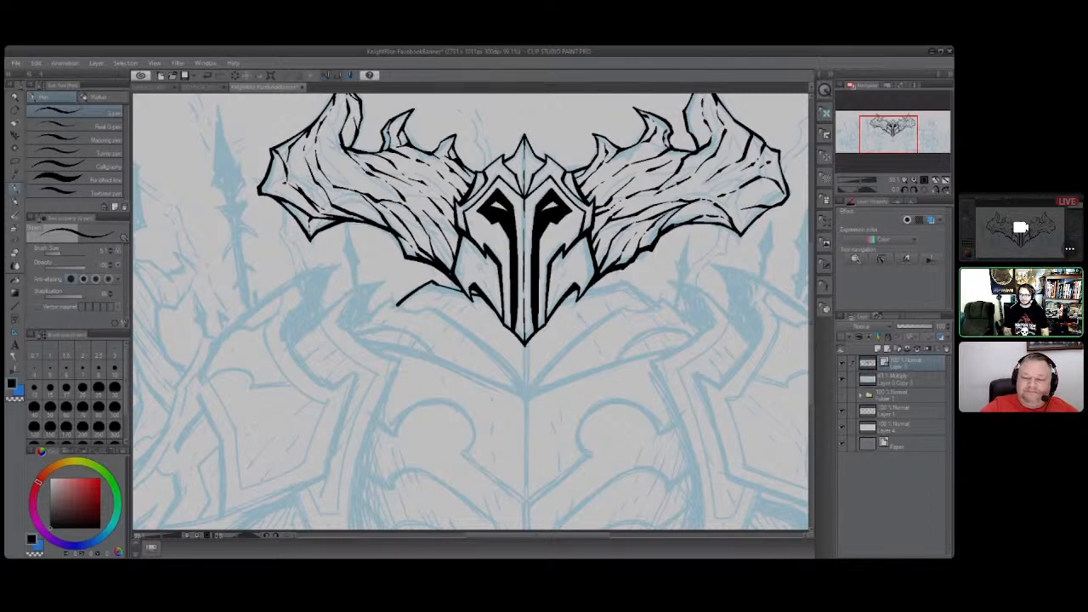
{"action": "mouse_move", "coordinate": [564, 301]}
{"action": "left_mouse_down"}
{"action": "mouse_move", "coordinate": [621, 279]}
{"action": "mouse_move", "coordinate": [655, 305]}
{"action": "left_mouse_up"}
{"action": "key", "text": "ctrl+z"}
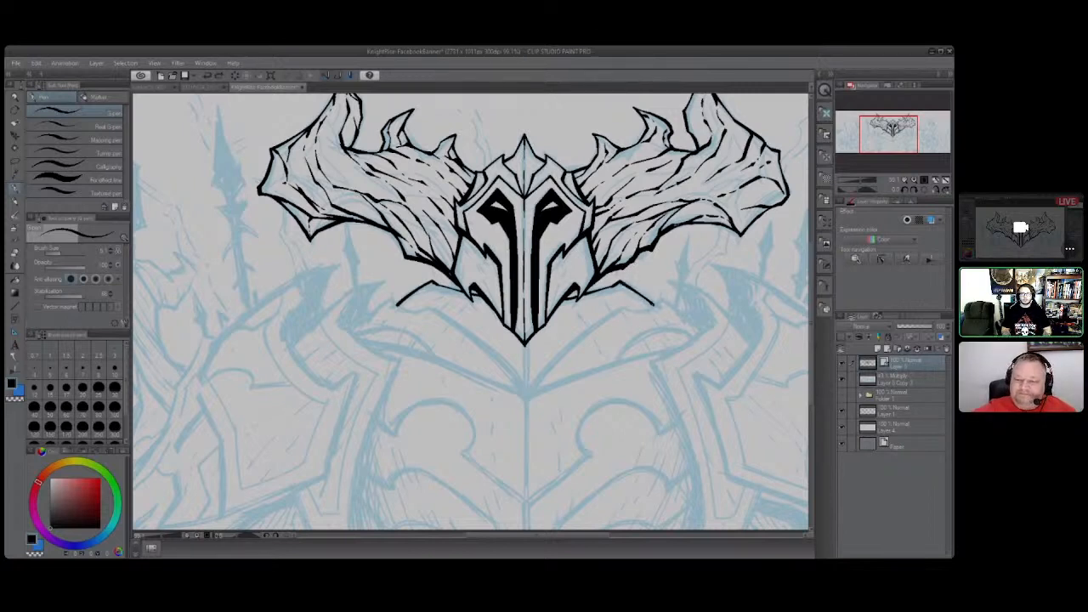
Ink the left collar plate below the helmet, with its notched upper edge, inner fold and lower edge meeting at the centre line.
{"action": "mouse_move", "coordinate": [392, 295]}
{"action": "left_mouse_down"}
{"action": "mouse_move", "coordinate": [498, 355]}
{"action": "mouse_move", "coordinate": [527, 393]}
{"action": "left_mouse_up"}
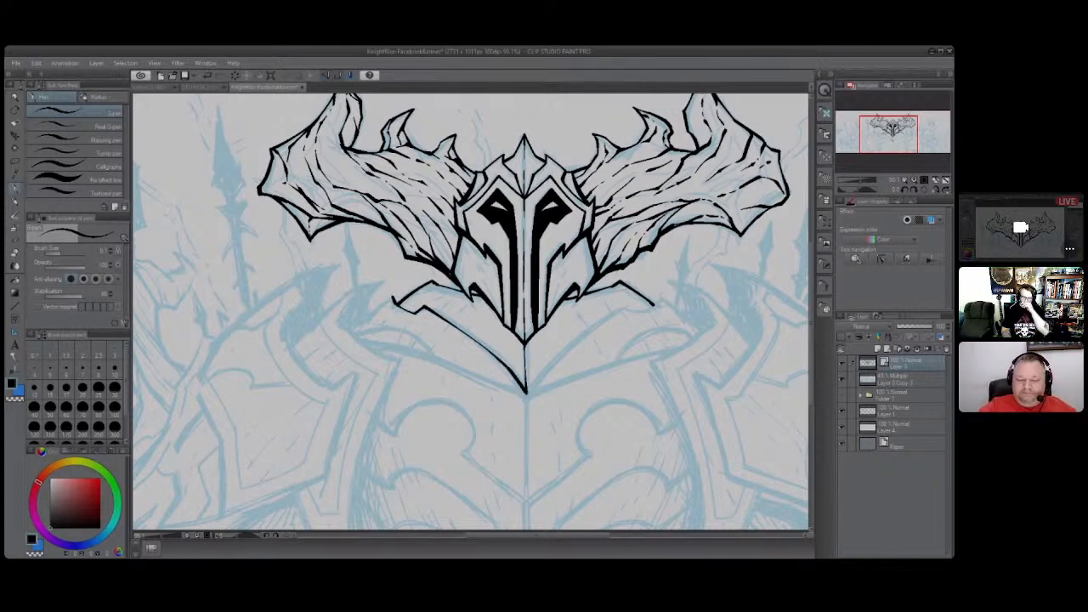
{"action": "mouse_move", "coordinate": [391, 297]}
{"action": "left_mouse_down"}
{"action": "mouse_move", "coordinate": [349, 329]}
{"action": "mouse_move", "coordinate": [391, 296]}
{"action": "left_mouse_up"}
{"action": "key", "text": "ctrl+z"}
{"action": "mouse_move", "coordinate": [352, 332]}
{"action": "left_mouse_down"}
{"action": "mouse_move", "coordinate": [377, 318]}
{"action": "mouse_move", "coordinate": [436, 357]}
{"action": "left_mouse_up"}
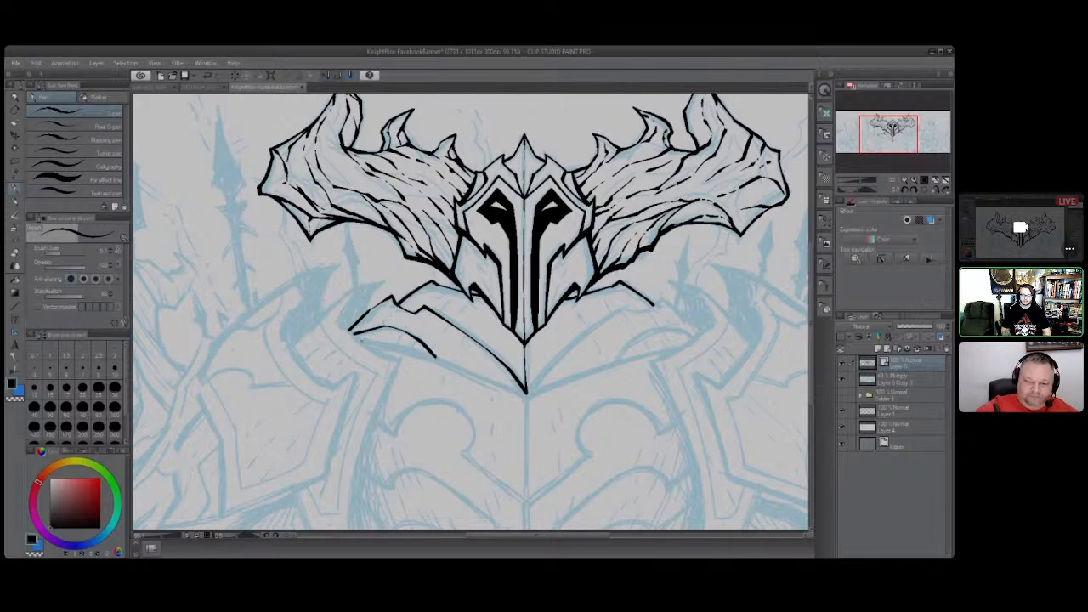
{"action": "left_click_drag", "start_coordinate": [361, 339], "coordinate": [529, 397]}
{"action": "left_click_drag", "start_coordinate": [366, 342], "coordinate": [389, 348]}
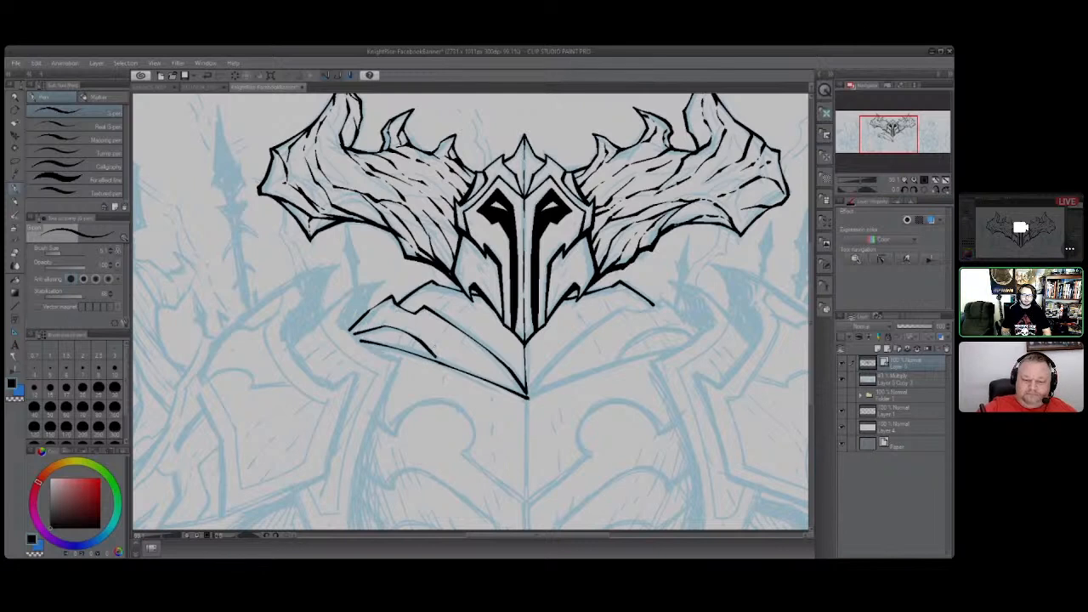
Ink the curled, horn-like rim around the left collar plate's outer end and thicken the plate's lower edge.
{"action": "mouse_move", "coordinate": [340, 318]}
{"action": "left_mouse_down"}
{"action": "mouse_move", "coordinate": [383, 357]}
{"action": "mouse_move", "coordinate": [403, 360]}
{"action": "left_mouse_up"}
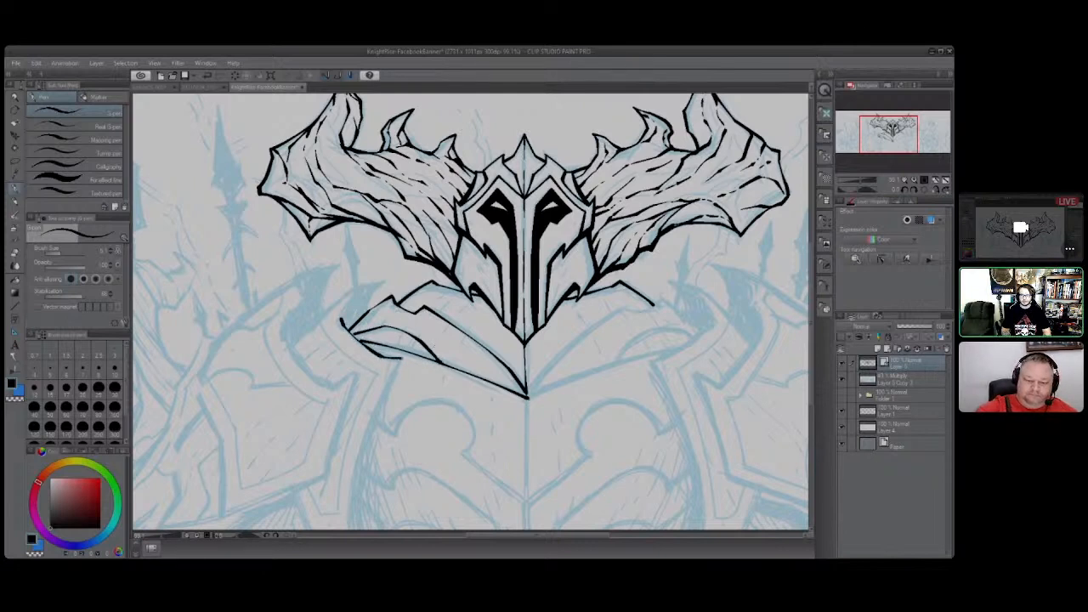
{"action": "mouse_move", "coordinate": [342, 316]}
{"action": "left_mouse_down"}
{"action": "mouse_move", "coordinate": [356, 289]}
{"action": "mouse_move", "coordinate": [384, 281]}
{"action": "mouse_move", "coordinate": [368, 313]}
{"action": "mouse_move", "coordinate": [387, 283]}
{"action": "left_mouse_up"}
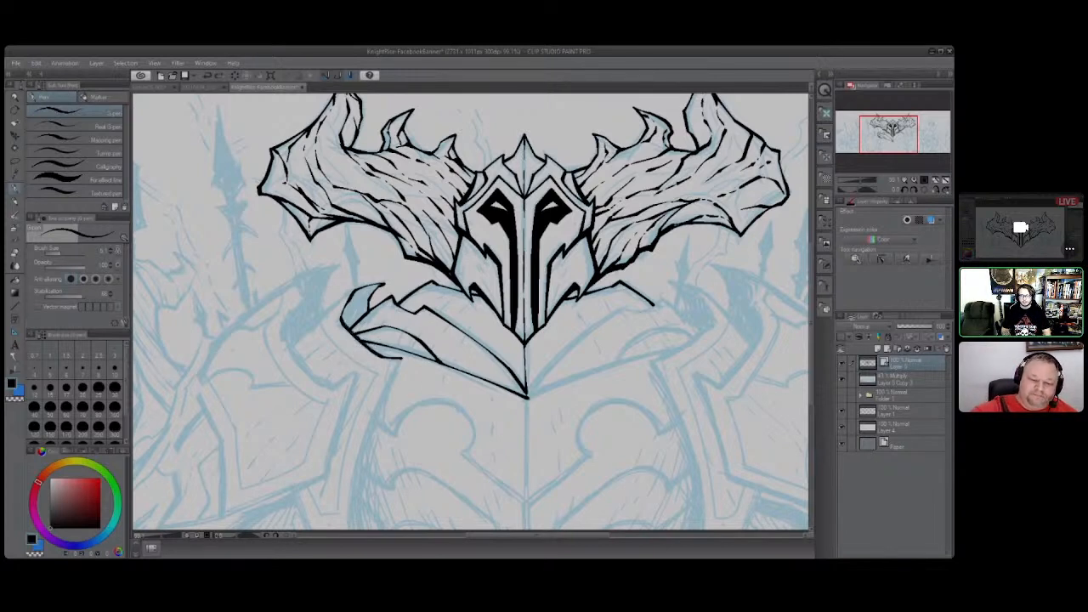
{"action": "left_click_drag", "start_coordinate": [362, 341], "coordinate": [516, 390]}
{"action": "key", "text": "ctrl+z"}
{"action": "left_click_drag", "start_coordinate": [365, 342], "coordinate": [527, 397]}
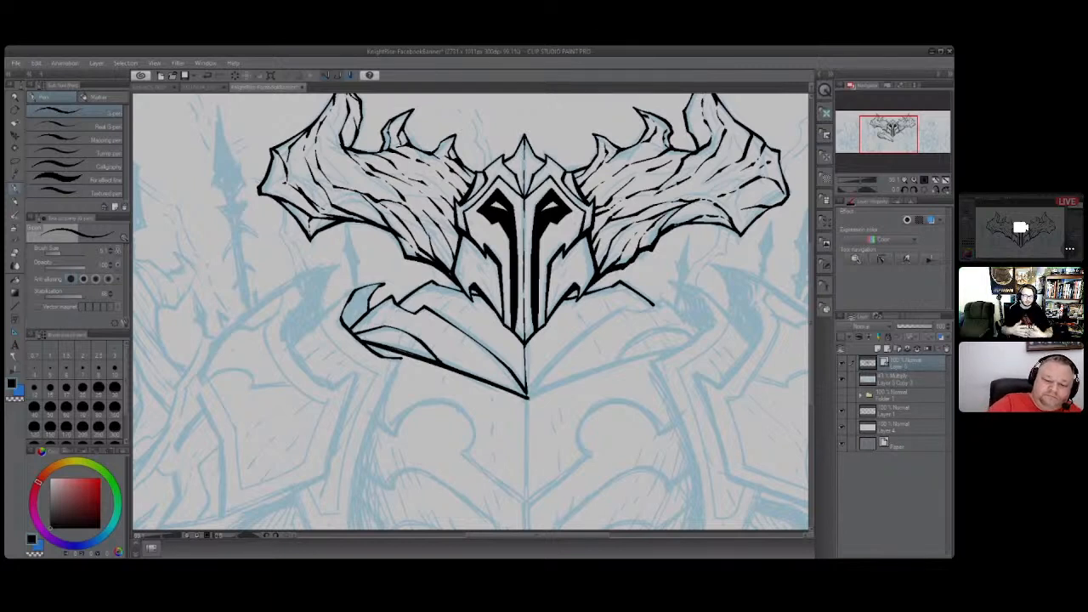
{"action": "mouse_move", "coordinate": [379, 355]}
{"action": "left_mouse_down"}
{"action": "mouse_move", "coordinate": [346, 320]}
{"action": "mouse_move", "coordinate": [374, 288]}
{"action": "mouse_move", "coordinate": [349, 320]}
{"action": "mouse_move", "coordinate": [363, 344]}
{"action": "mouse_move", "coordinate": [520, 397]}
{"action": "left_mouse_up"}
{"action": "key", "text": "ctrl+z"}
{"action": "key", "text": "ctrl+z"}
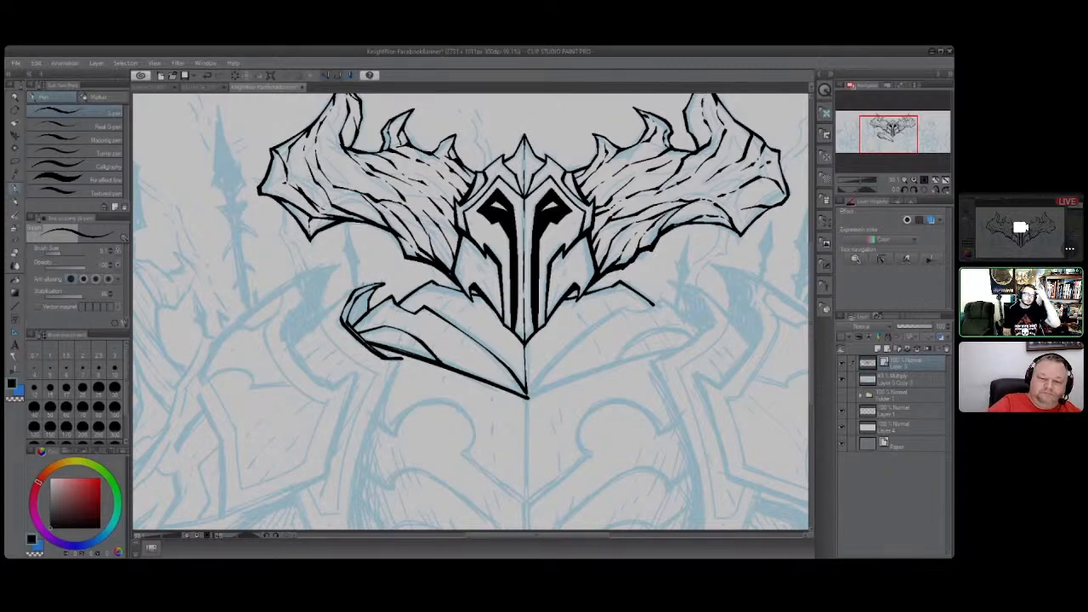
Ink the left shoulder trim's outer curl and its long inner edge down to the canvas's lower border, doubling the edge line.
{"action": "mouse_move", "coordinate": [352, 286]}
{"action": "left_mouse_down"}
{"action": "mouse_move", "coordinate": [318, 313]}
{"action": "mouse_move", "coordinate": [324, 335]}
{"action": "mouse_move", "coordinate": [375, 372]}
{"action": "mouse_move", "coordinate": [399, 361]}
{"action": "mouse_move", "coordinate": [350, 516]}
{"action": "left_mouse_up"}
{"action": "scroll", "coordinate": [470, 311], "scroll_direction": "down", "scroll_amount": 2}
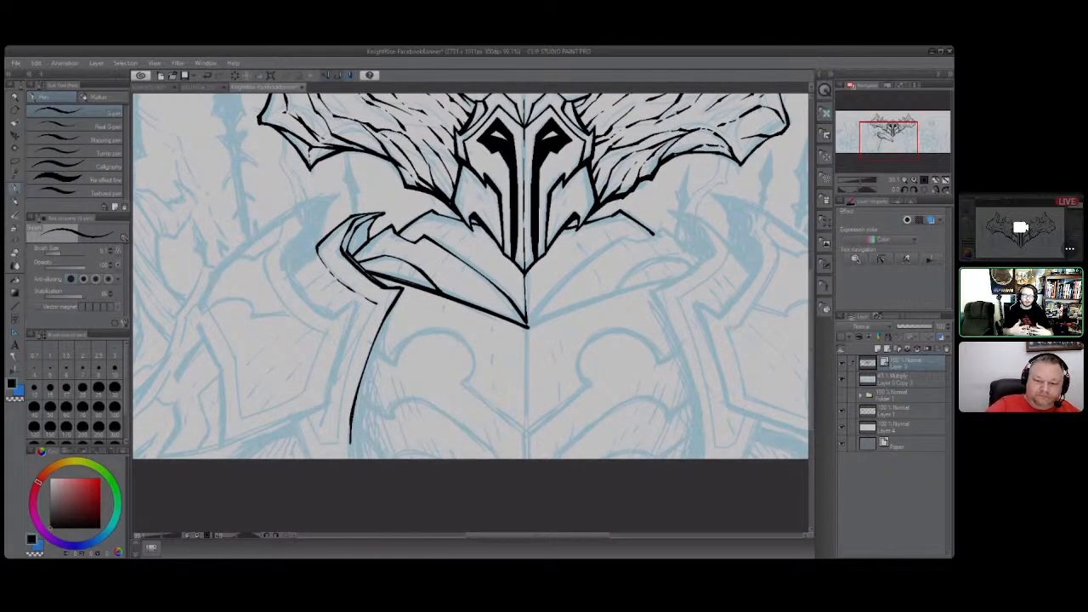
{"action": "mouse_move", "coordinate": [406, 286]}
{"action": "left_mouse_down"}
{"action": "mouse_move", "coordinate": [401, 328]}
{"action": "mouse_move", "coordinate": [389, 322]}
{"action": "mouse_move", "coordinate": [357, 408]}
{"action": "mouse_move", "coordinate": [353, 450]}
{"action": "left_mouse_up"}
{"action": "key", "text": "ctrl+z"}
{"action": "key", "text": "ctrl+z"}
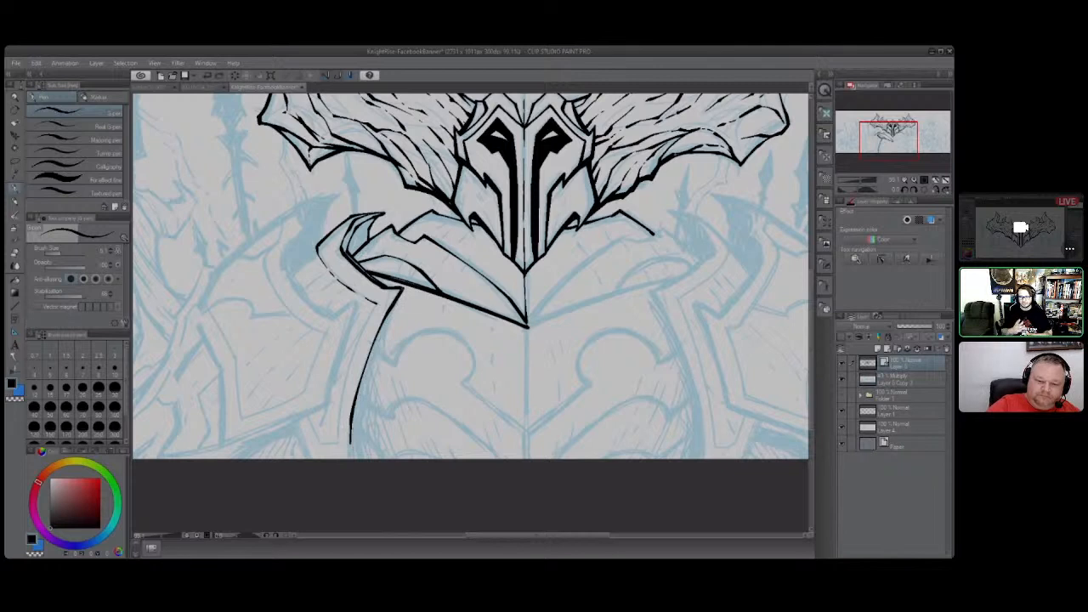
{"action": "mouse_move", "coordinate": [401, 289]}
{"action": "left_mouse_down"}
{"action": "mouse_move", "coordinate": [358, 459]}
{"action": "mouse_move", "coordinate": [356, 395]}
{"action": "left_mouse_up"}
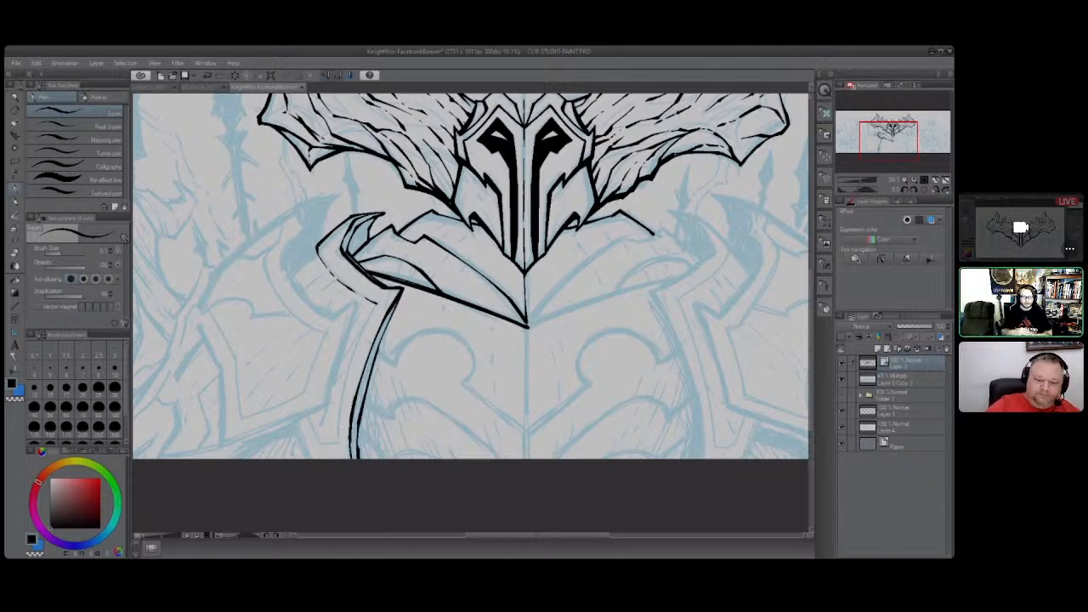
Ink the left shoulder trim's parallel outer edge and angular lower end, redrawing strokes that miss the sketch.
{"action": "left_click_drag", "start_coordinate": [374, 299], "coordinate": [335, 448]}
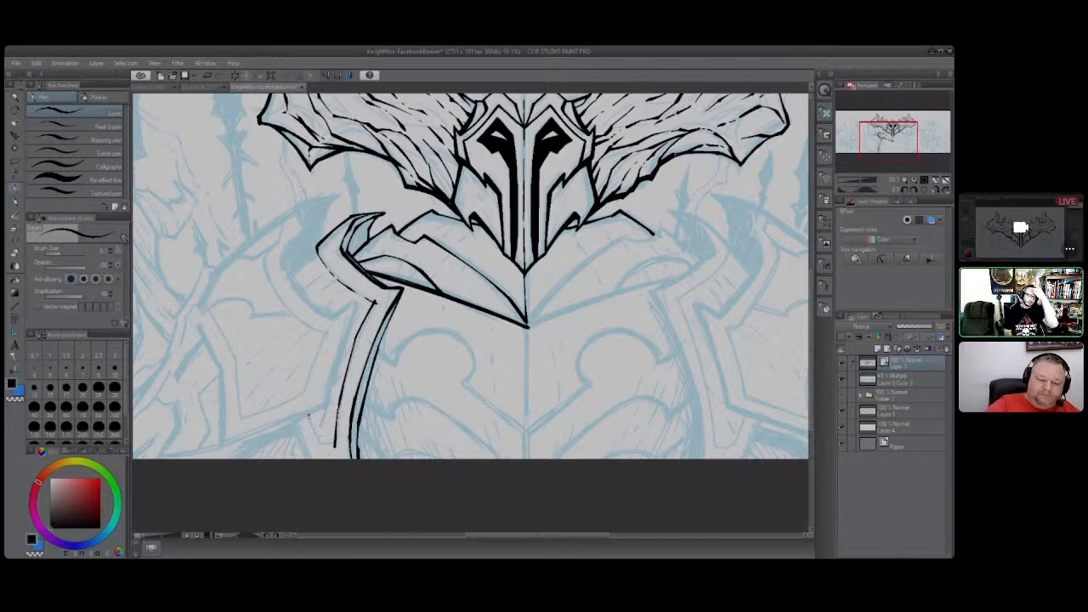
{"action": "mouse_move", "coordinate": [309, 414]}
{"action": "left_mouse_down"}
{"action": "mouse_move", "coordinate": [320, 443]}
{"action": "mouse_move", "coordinate": [333, 444]}
{"action": "mouse_move", "coordinate": [294, 421]}
{"action": "mouse_move", "coordinate": [311, 464]}
{"action": "left_mouse_up"}
{"action": "key", "text": "ctrl+z"}
{"action": "left_click_drag", "start_coordinate": [295, 421], "coordinate": [310, 460]}
{"action": "key", "text": "ctrl+z"}
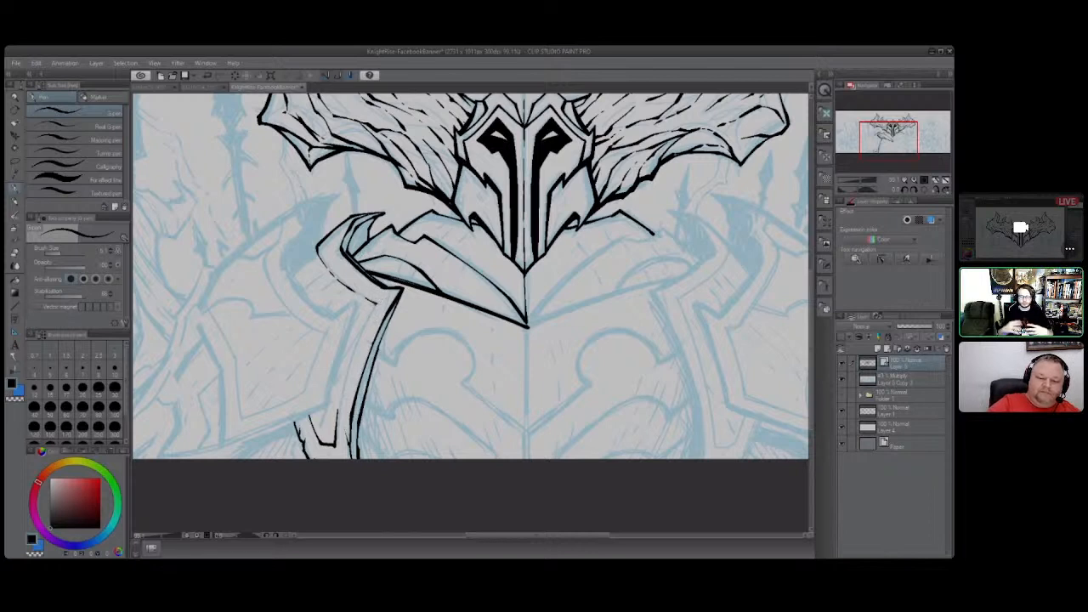
{"action": "left_click_drag", "start_coordinate": [378, 303], "coordinate": [340, 400]}
{"action": "key", "text": "ctrl+z"}
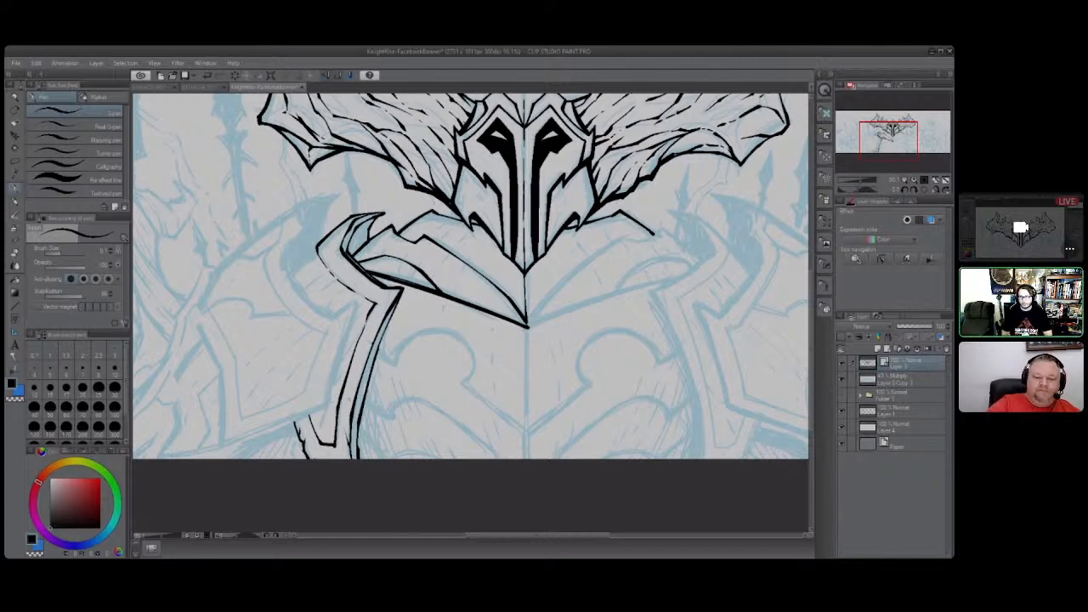
Redraw the left shoulder trim's long outer edge, ink a short line off its outer curl, and thicken the pointed lower end.
{"action": "key", "text": "ctrl+z"}
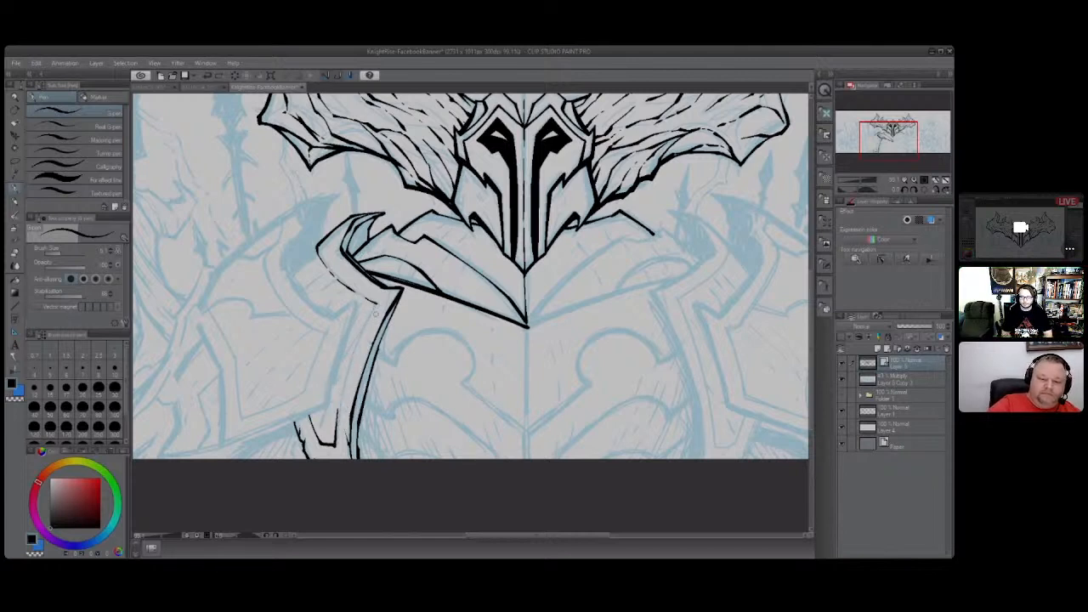
{"action": "left_click_drag", "start_coordinate": [374, 303], "coordinate": [334, 435]}
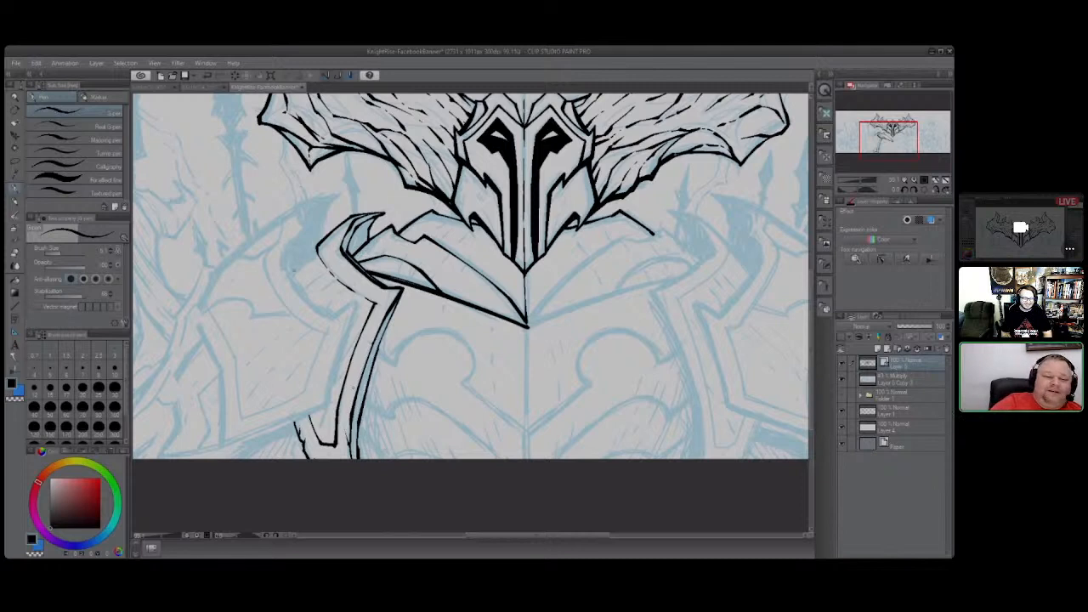
{"action": "left_click_drag", "start_coordinate": [291, 269], "coordinate": [316, 248]}
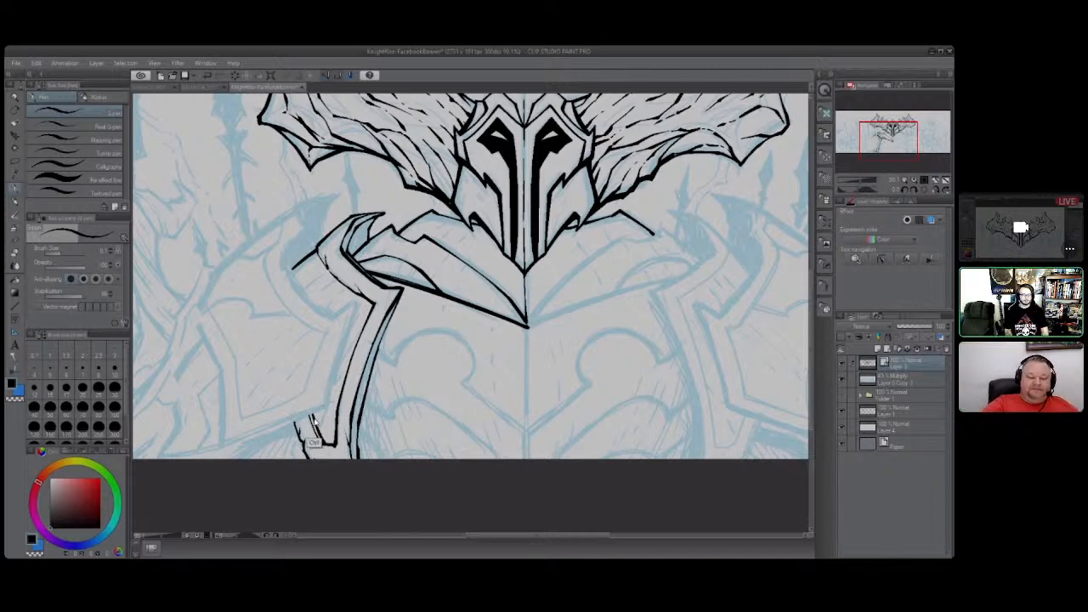
{"action": "left_click_drag", "start_coordinate": [310, 417], "coordinate": [324, 443]}
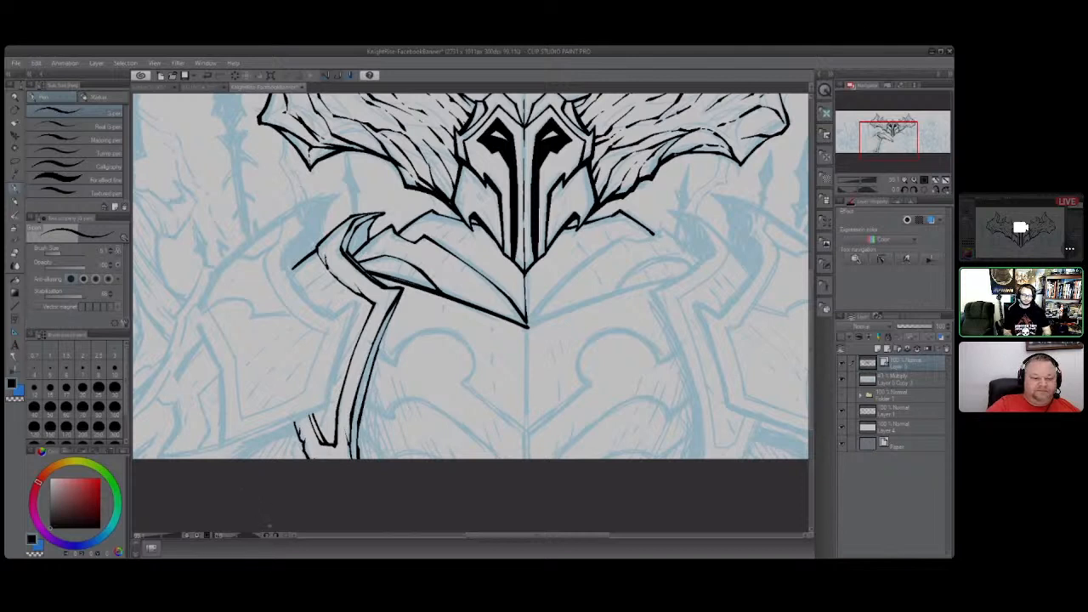
Ink the chest's vertical centre line down to the canvas border and thicken the left shoulder trim's inner edge and curl.
{"action": "left_click_drag", "start_coordinate": [527, 326], "coordinate": [527, 460]}
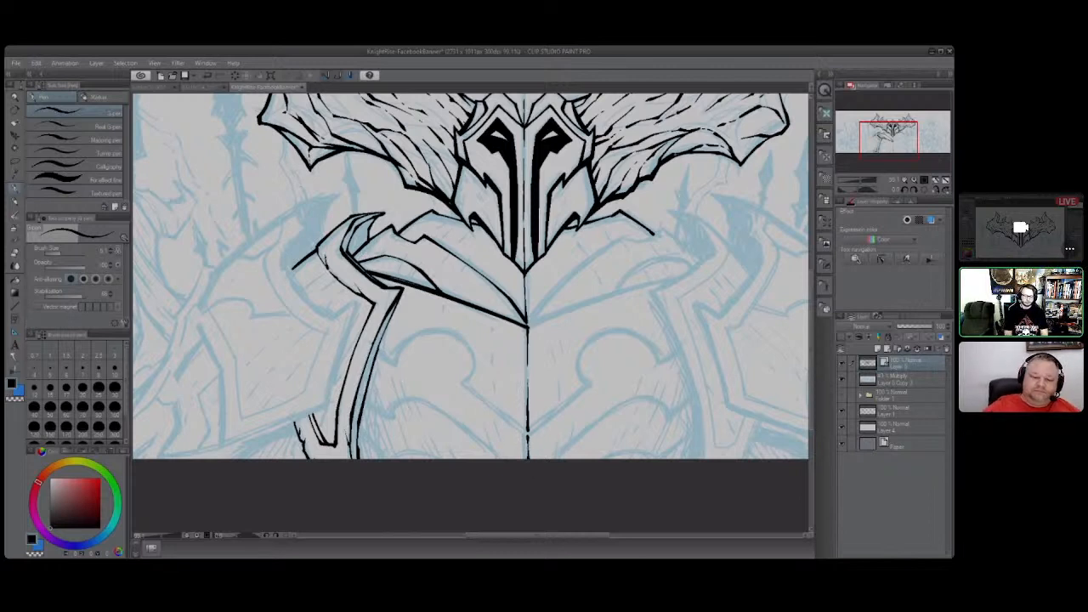
{"action": "left_click_drag", "start_coordinate": [402, 289], "coordinate": [379, 361]}
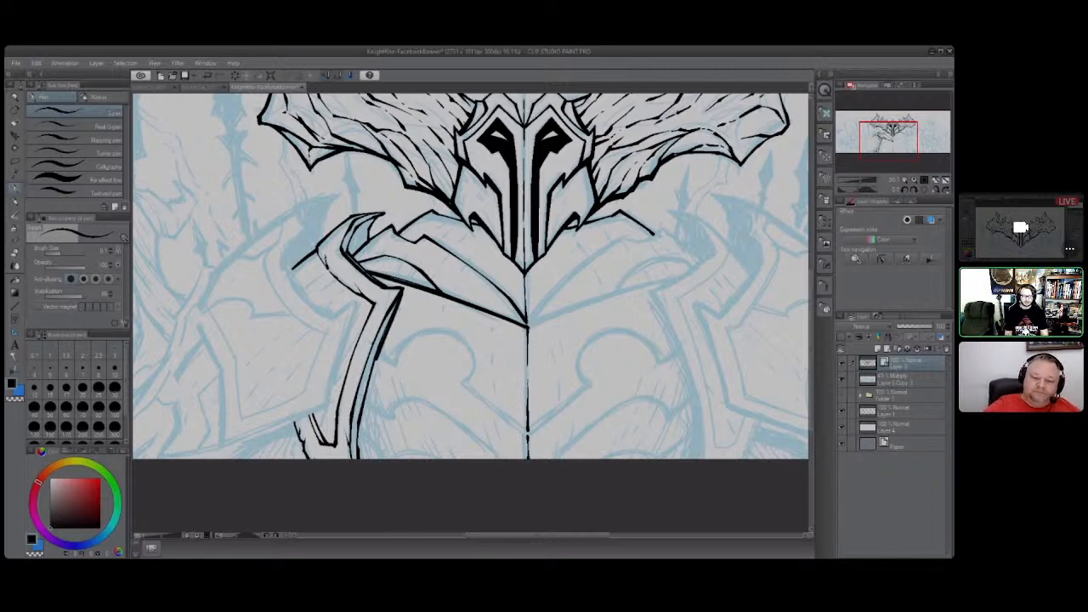
{"action": "key", "text": "ctrl+z"}
{"action": "left_click_drag", "start_coordinate": [397, 303], "coordinate": [357, 459]}
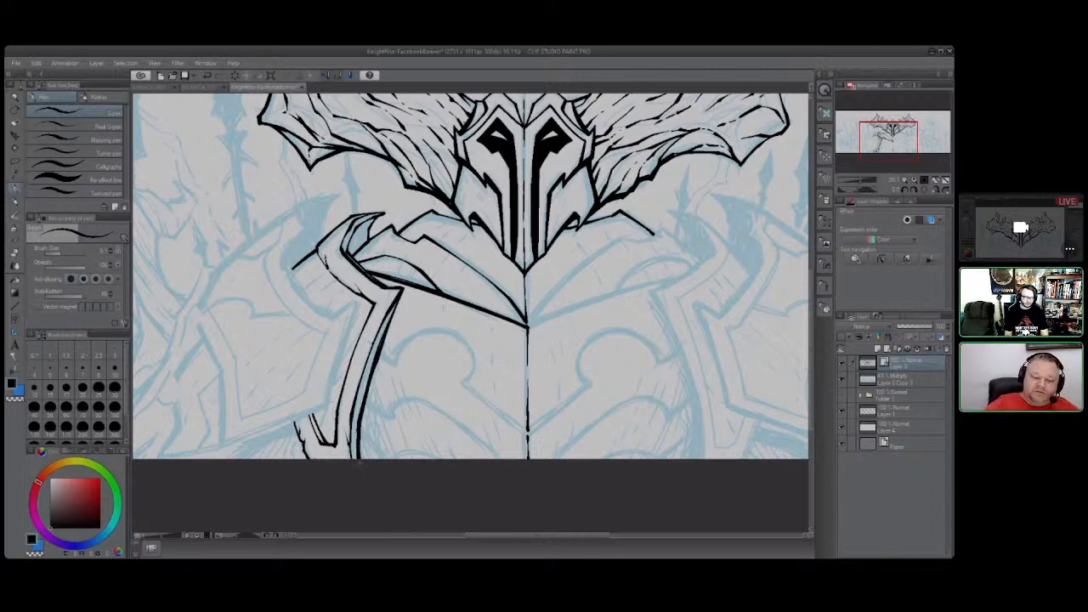
{"action": "left_click_drag", "start_coordinate": [395, 316], "coordinate": [400, 287]}
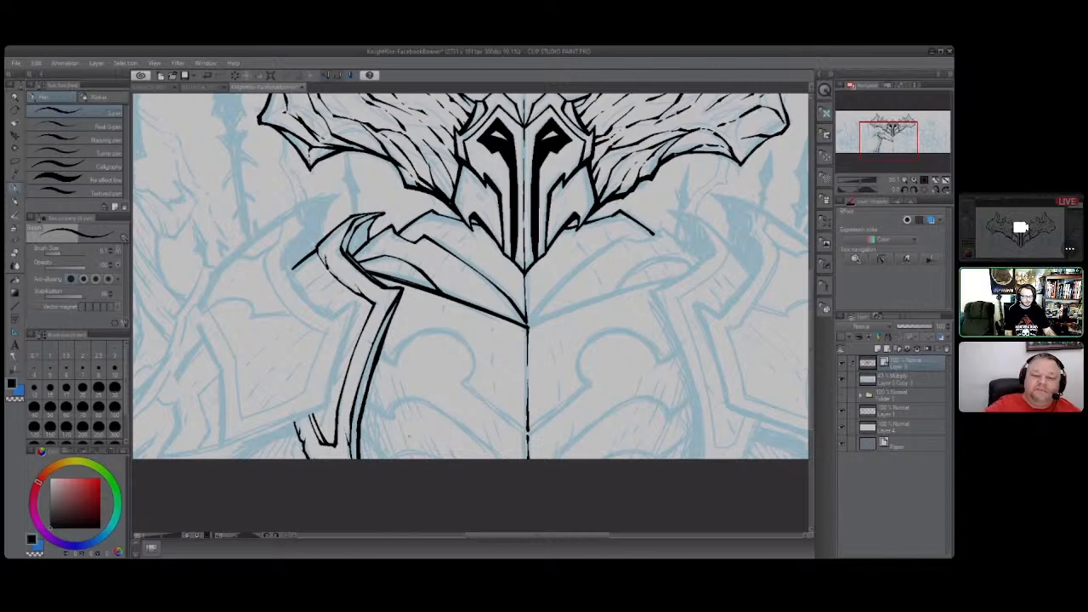
{"action": "left_click_drag", "start_coordinate": [345, 247], "coordinate": [362, 265]}
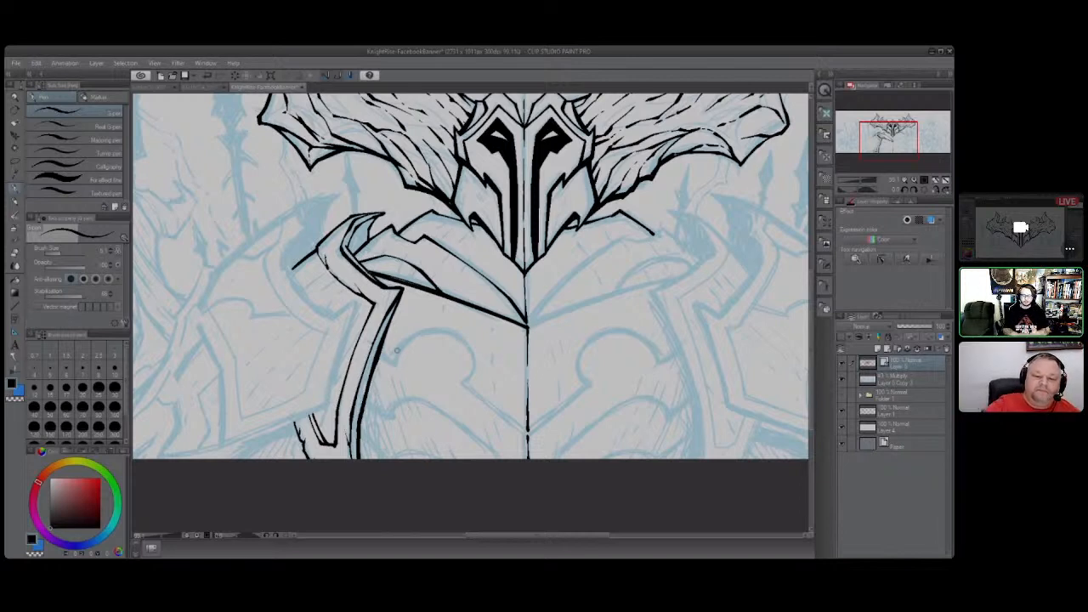
{"action": "left_click_drag", "start_coordinate": [347, 245], "coordinate": [356, 226]}
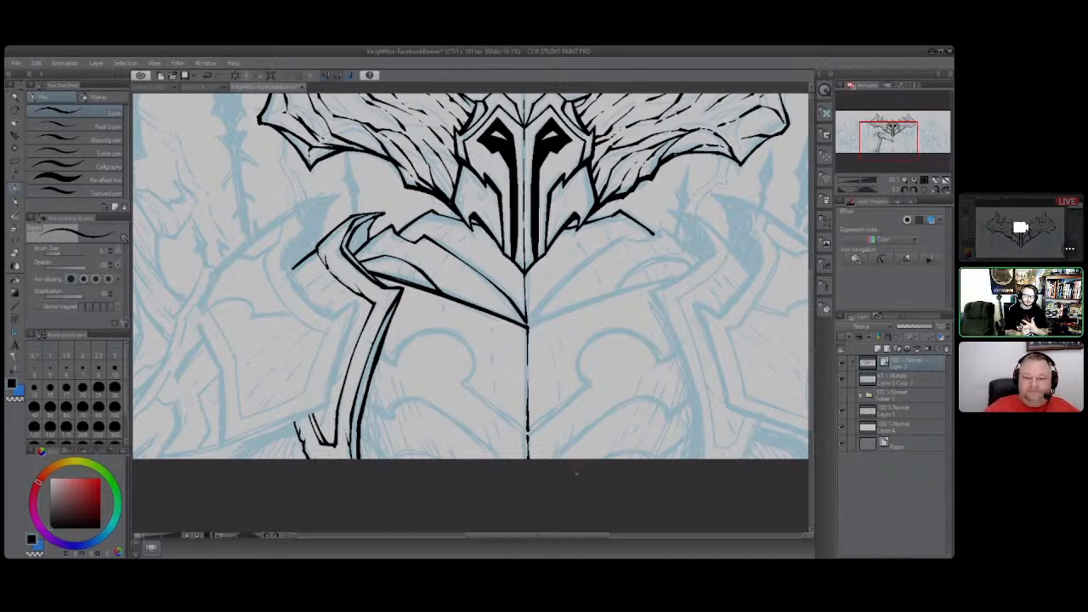
Ink the upper left chest plate's edge with its rounded arch and diagonal to the centre line, thickening the arch.
{"action": "mouse_move", "coordinate": [384, 351]}
{"action": "left_mouse_down"}
{"action": "mouse_move", "coordinate": [391, 366]}
{"action": "mouse_move", "coordinate": [413, 335]}
{"action": "mouse_move", "coordinate": [449, 330]}
{"action": "mouse_move", "coordinate": [471, 349]}
{"action": "mouse_move", "coordinate": [466, 380]}
{"action": "mouse_move", "coordinate": [526, 433]}
{"action": "left_mouse_up"}
{"action": "key", "text": "ctrl+z"}
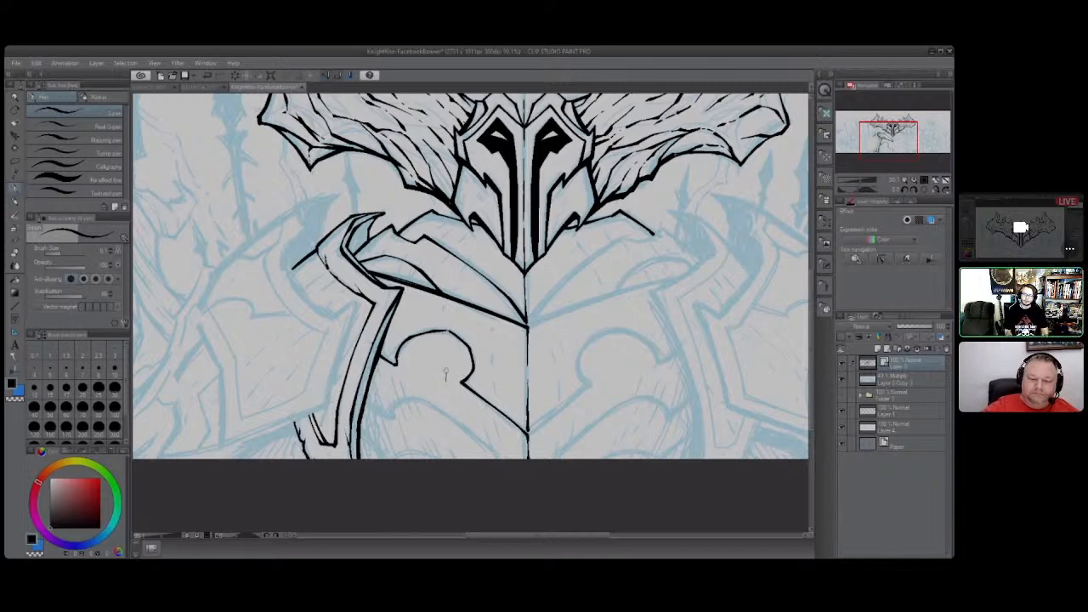
{"action": "mouse_move", "coordinate": [449, 332]}
{"action": "left_mouse_down"}
{"action": "mouse_move", "coordinate": [394, 362]}
{"action": "mouse_move", "coordinate": [429, 328]}
{"action": "mouse_move", "coordinate": [473, 360]}
{"action": "mouse_move", "coordinate": [466, 383]}
{"action": "left_mouse_up"}
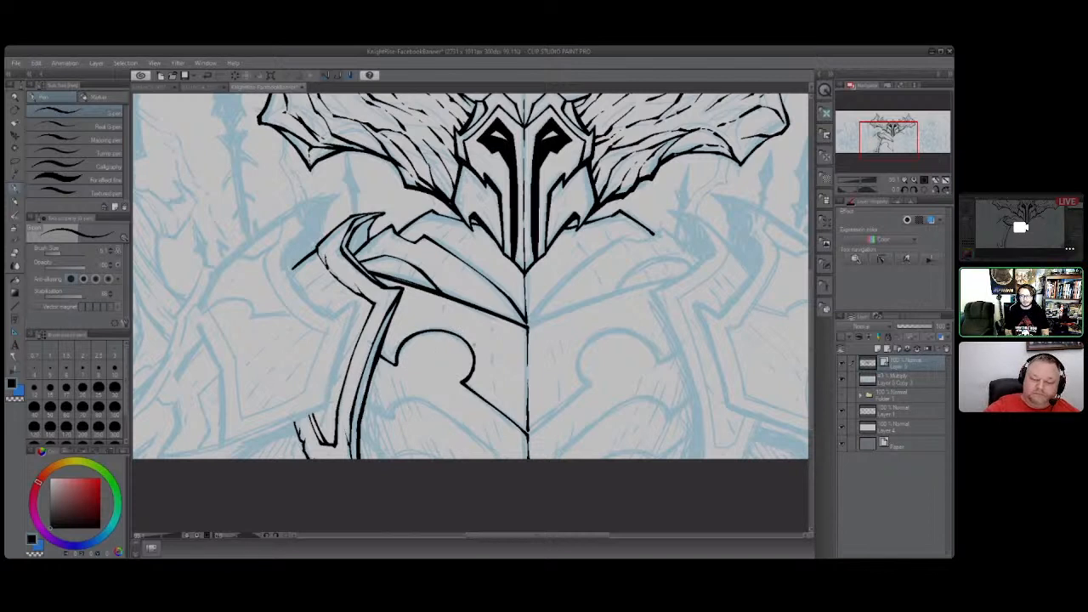
{"action": "mouse_move", "coordinate": [398, 361]}
{"action": "left_mouse_down"}
{"action": "mouse_move", "coordinate": [436, 331]}
{"action": "mouse_move", "coordinate": [468, 346]}
{"action": "left_mouse_up"}
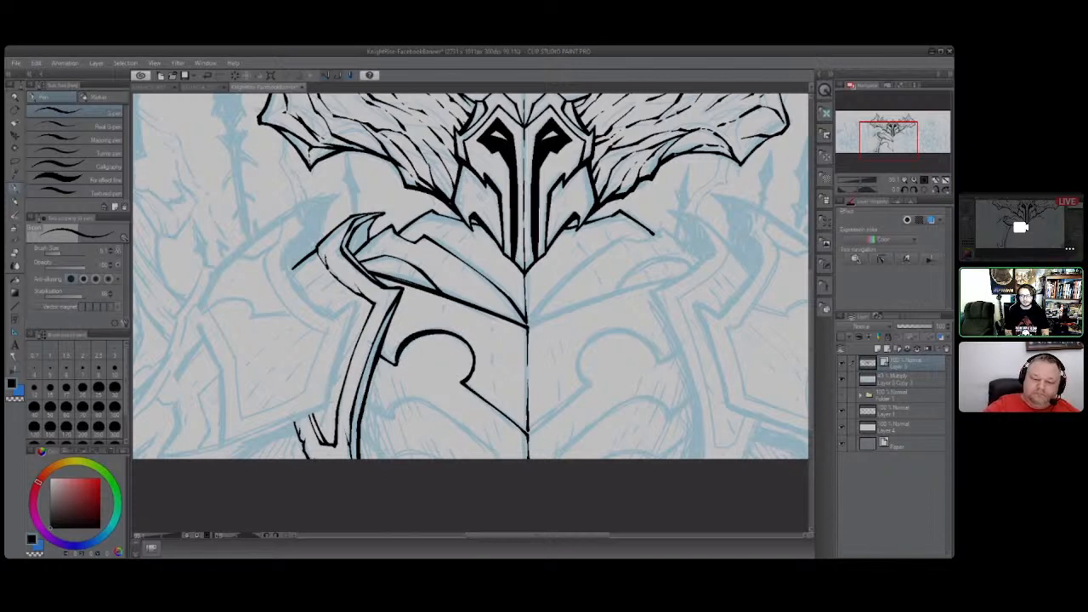
{"action": "left_click_drag", "start_coordinate": [400, 364], "coordinate": [408, 343]}
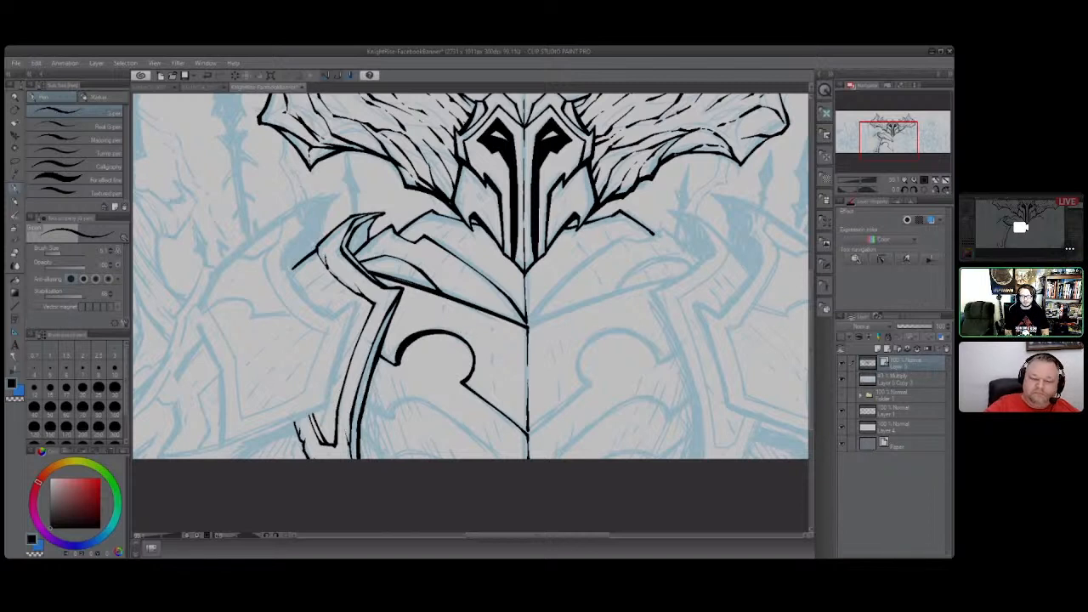
Ink the second left chest plate's hooked, curved edge down to the canvas border and thicken both plates' diagonal edges.
{"action": "mouse_move", "coordinate": [368, 401]}
{"action": "left_mouse_down"}
{"action": "mouse_move", "coordinate": [413, 402]}
{"action": "mouse_move", "coordinate": [434, 407]}
{"action": "mouse_move", "coordinate": [501, 459]}
{"action": "left_mouse_up"}
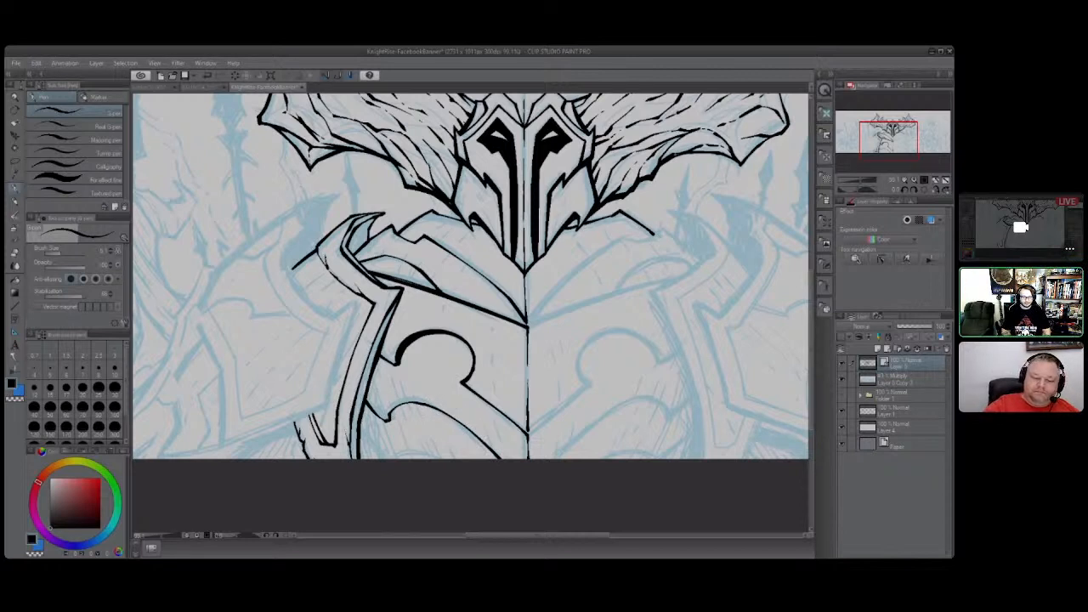
{"action": "mouse_move", "coordinate": [387, 419]}
{"action": "left_mouse_down"}
{"action": "mouse_move", "coordinate": [406, 402]}
{"action": "mouse_move", "coordinate": [490, 447]}
{"action": "left_mouse_up"}
{"action": "left_click_drag", "start_coordinate": [471, 392], "coordinate": [527, 444]}
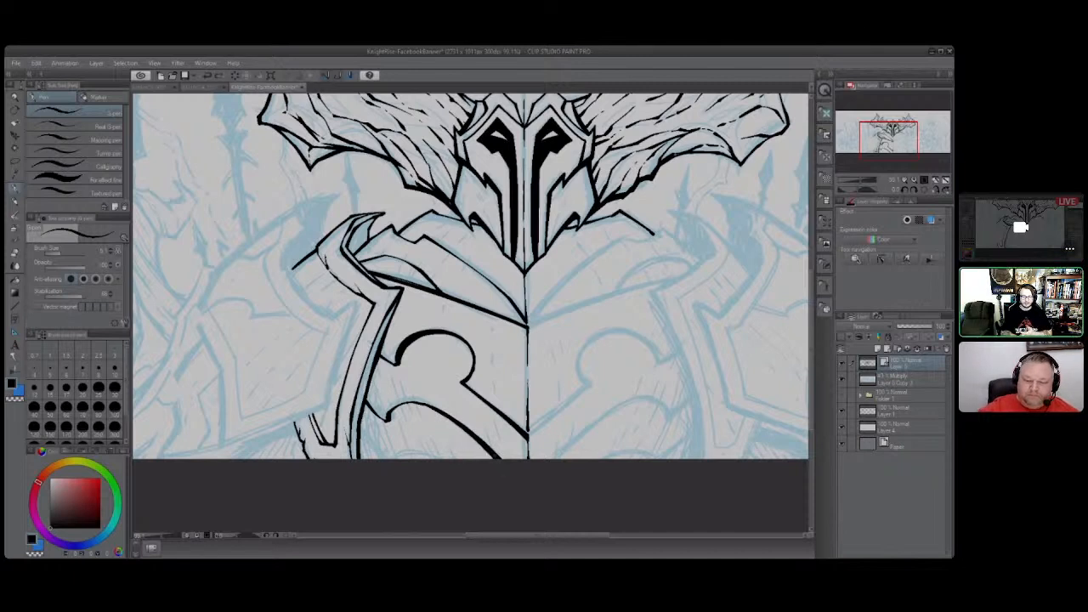
Ink the lowest left chest plate's edge at the canvas border and darken the gaps where the plates meet the shoulder trim.
{"action": "left_click_drag", "start_coordinate": [380, 428], "coordinate": [361, 460]}
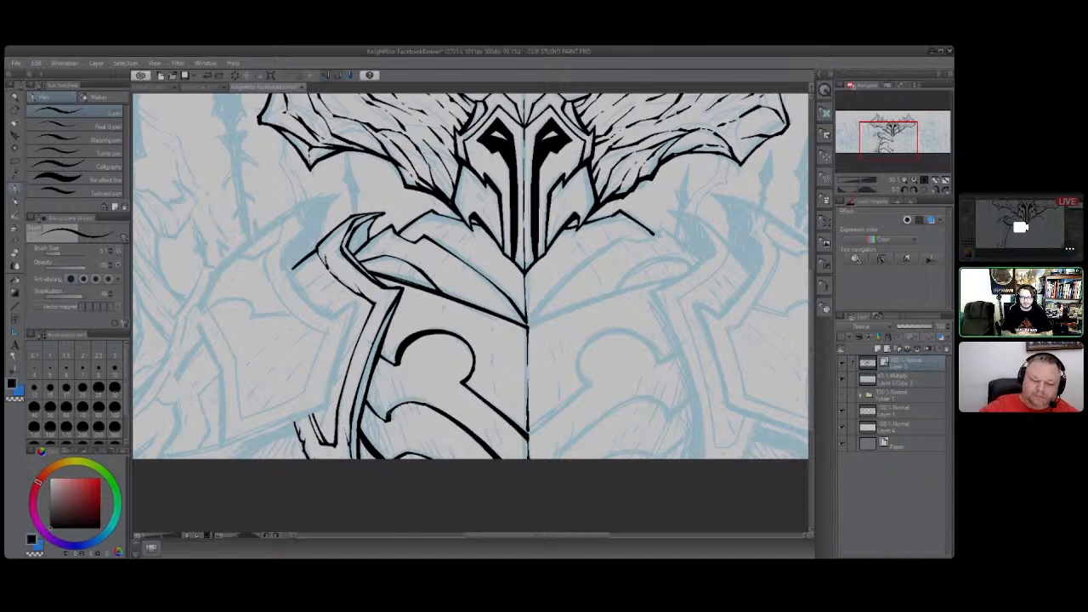
{"action": "mouse_move", "coordinate": [408, 407]}
{"action": "left_mouse_down"}
{"action": "mouse_move", "coordinate": [428, 402]}
{"action": "mouse_move", "coordinate": [372, 423]}
{"action": "left_mouse_up"}
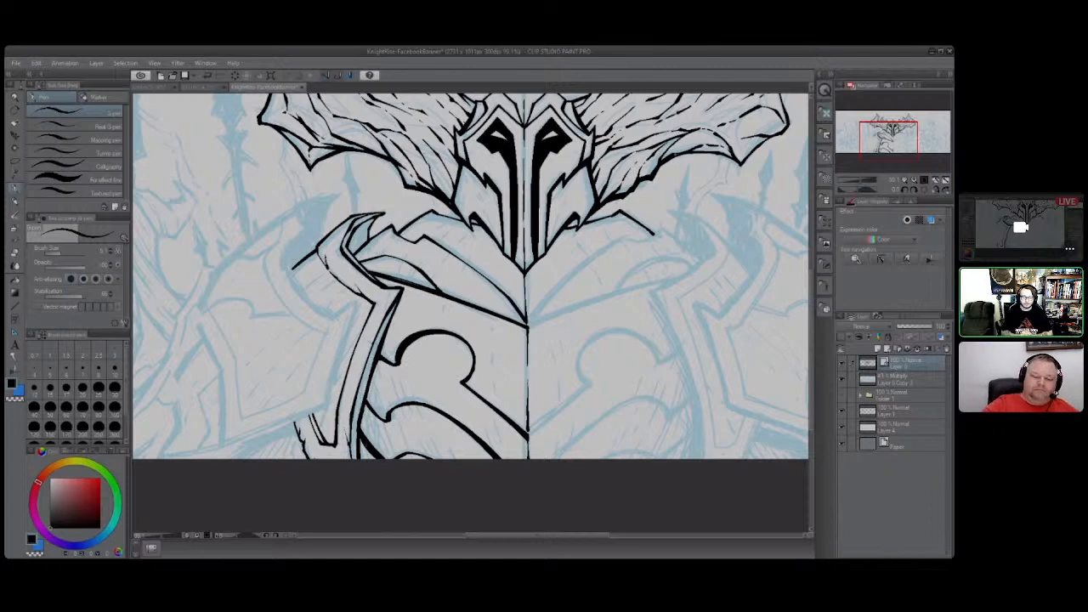
{"action": "left_click_drag", "start_coordinate": [362, 436], "coordinate": [362, 464]}
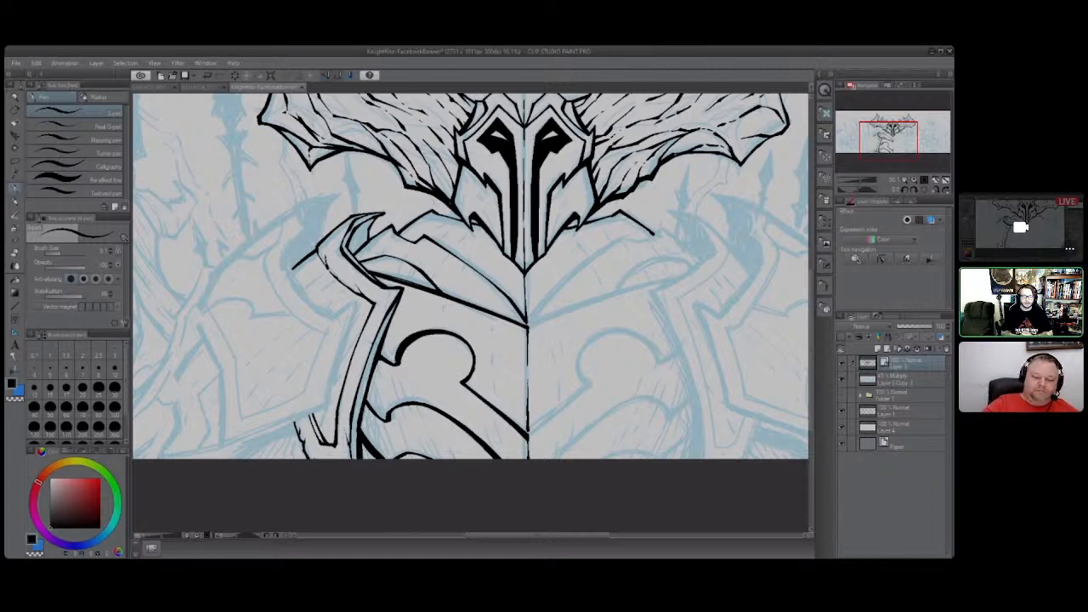
{"action": "left_click_drag", "start_coordinate": [366, 403], "coordinate": [361, 428]}
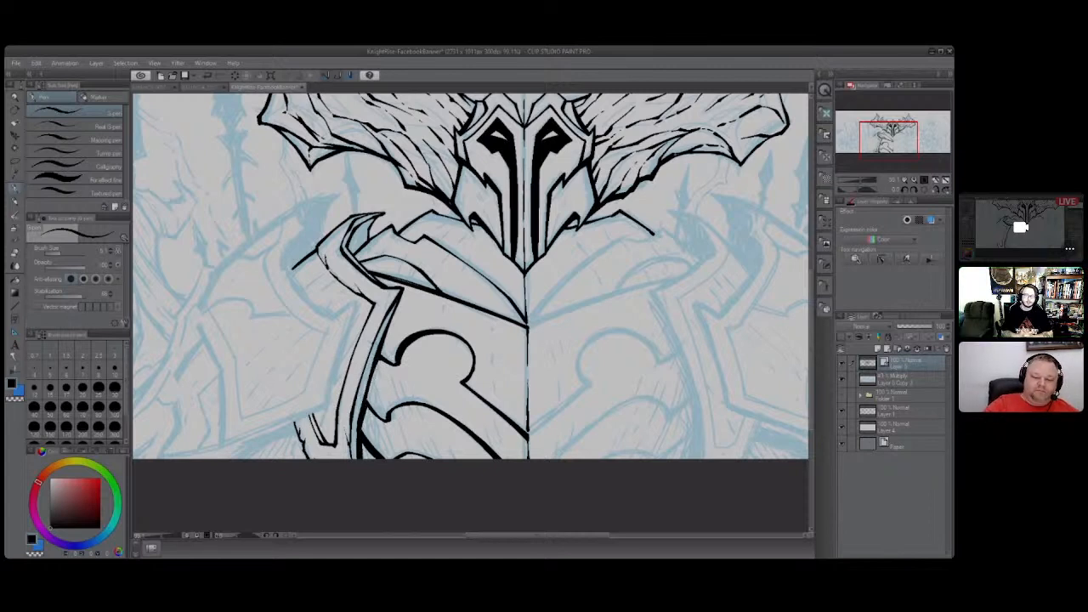
{"action": "left_click_drag", "start_coordinate": [380, 358], "coordinate": [369, 392]}
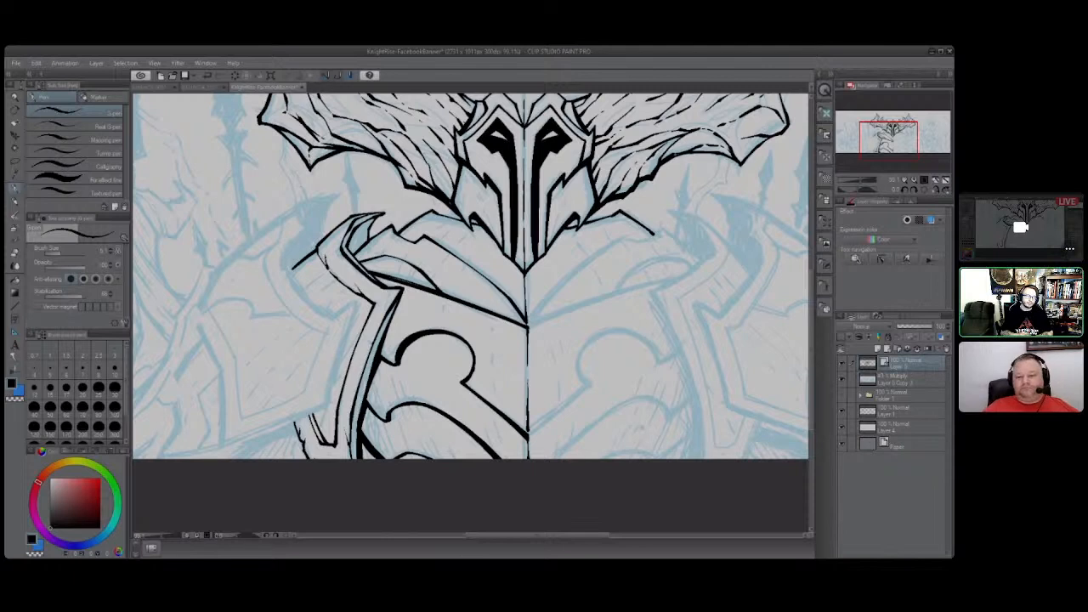
Ink the left shoulder plate's angular outer side and slanted lower edge, redrawing strokes that miss the sketch.
{"action": "left_click_drag", "start_coordinate": [568, 539], "coordinate": [513, 541]}
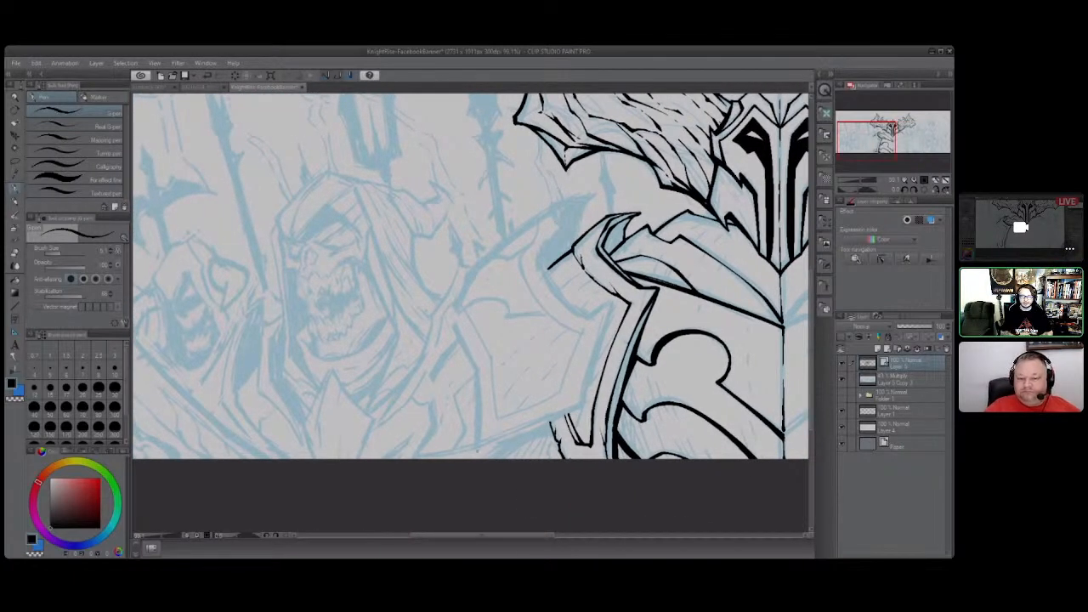
{"action": "left_click_drag", "start_coordinate": [446, 316], "coordinate": [477, 369]}
{"action": "key", "text": "ctrl+z"}
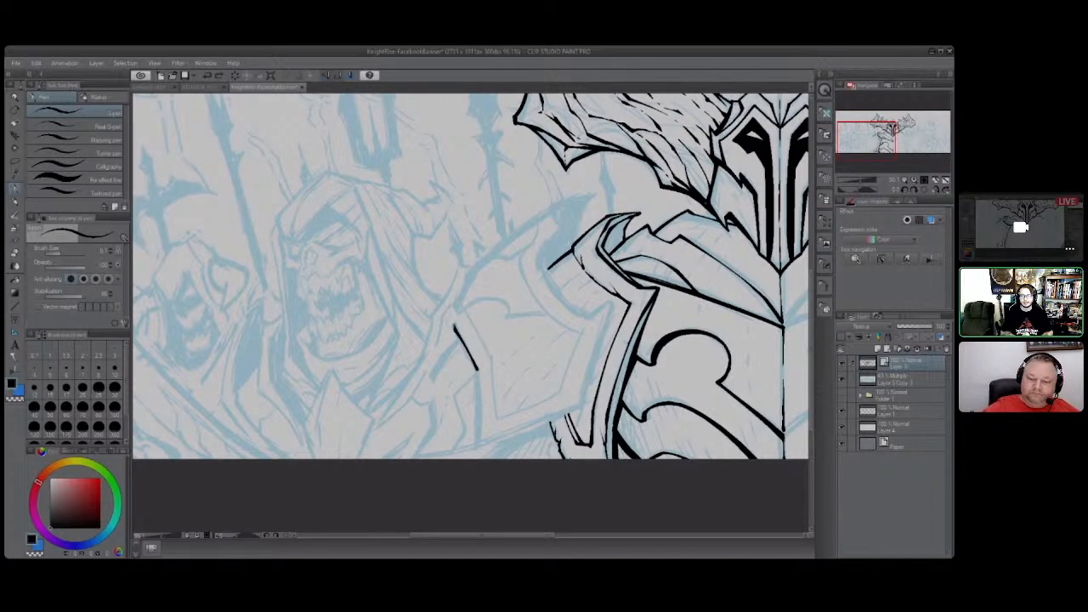
{"action": "mouse_move", "coordinate": [451, 323]}
{"action": "left_mouse_down"}
{"action": "mouse_move", "coordinate": [446, 311]}
{"action": "mouse_move", "coordinate": [474, 318]}
{"action": "mouse_move", "coordinate": [493, 356]}
{"action": "mouse_move", "coordinate": [478, 376]}
{"action": "mouse_move", "coordinate": [476, 443]}
{"action": "left_mouse_up"}
{"action": "key", "text": "ctrl+z"}
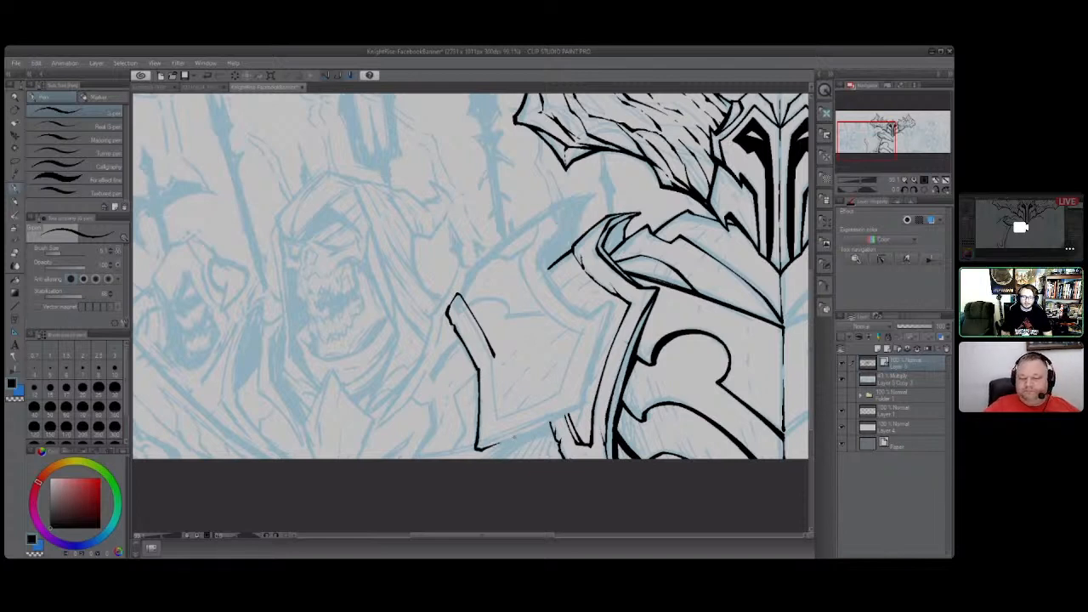
{"action": "left_click_drag", "start_coordinate": [479, 446], "coordinate": [578, 412]}
{"action": "left_click_drag", "start_coordinate": [477, 447], "coordinate": [581, 409]}
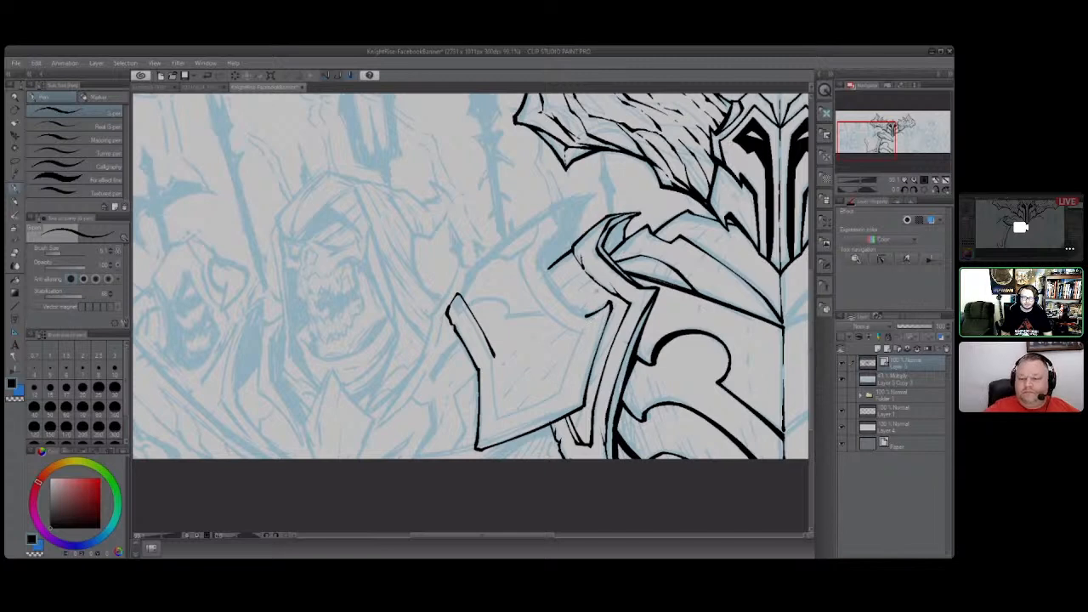
Ink the left shoulder plate's curved inner rim up to its curled tip, with a parallel inner line continuing around the panel.
{"action": "mouse_move", "coordinate": [564, 308]}
{"action": "left_mouse_down"}
{"action": "mouse_move", "coordinate": [539, 259]}
{"action": "mouse_move", "coordinate": [561, 224]}
{"action": "left_mouse_up"}
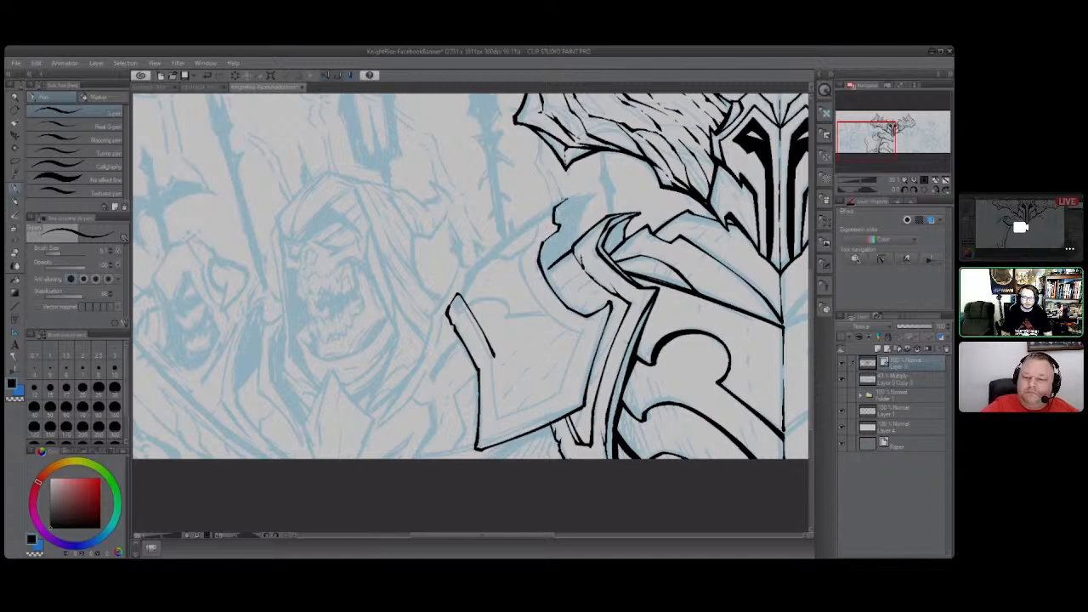
{"action": "mouse_move", "coordinate": [566, 198]}
{"action": "left_mouse_down"}
{"action": "mouse_move", "coordinate": [539, 214]}
{"action": "mouse_move", "coordinate": [519, 257]}
{"action": "left_mouse_up"}
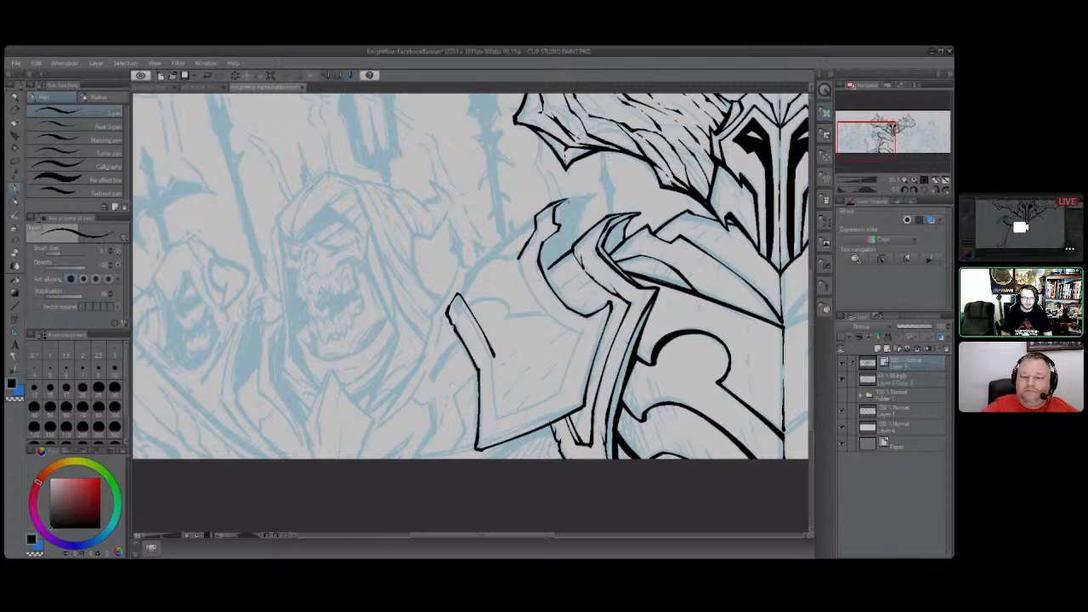
{"action": "key", "text": "ctrl+z"}
{"action": "mouse_move", "coordinate": [552, 204]}
{"action": "left_mouse_down"}
{"action": "mouse_move", "coordinate": [522, 254]}
{"action": "mouse_move", "coordinate": [532, 291]}
{"action": "mouse_move", "coordinate": [583, 334]}
{"action": "left_mouse_up"}
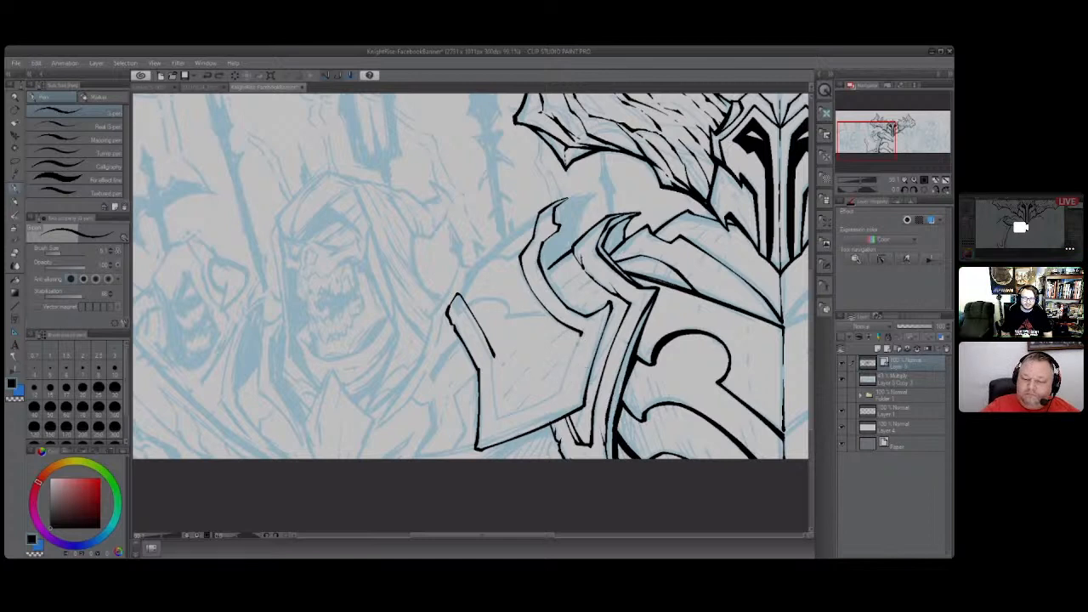
{"action": "left_click_drag", "start_coordinate": [581, 335], "coordinate": [563, 396]}
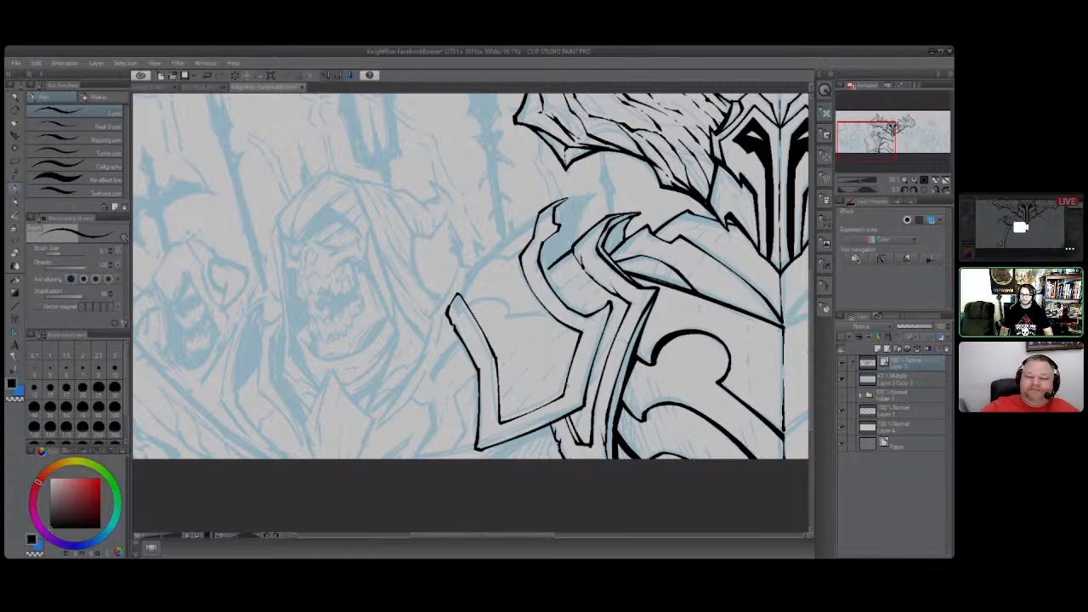
Ink the left shoulder plate's curved top edge and thicken the inner line along its outer side.
{"action": "mouse_move", "coordinate": [459, 294]}
{"action": "left_mouse_down"}
{"action": "mouse_move", "coordinate": [473, 266]}
{"action": "mouse_move", "coordinate": [540, 215]}
{"action": "left_mouse_up"}
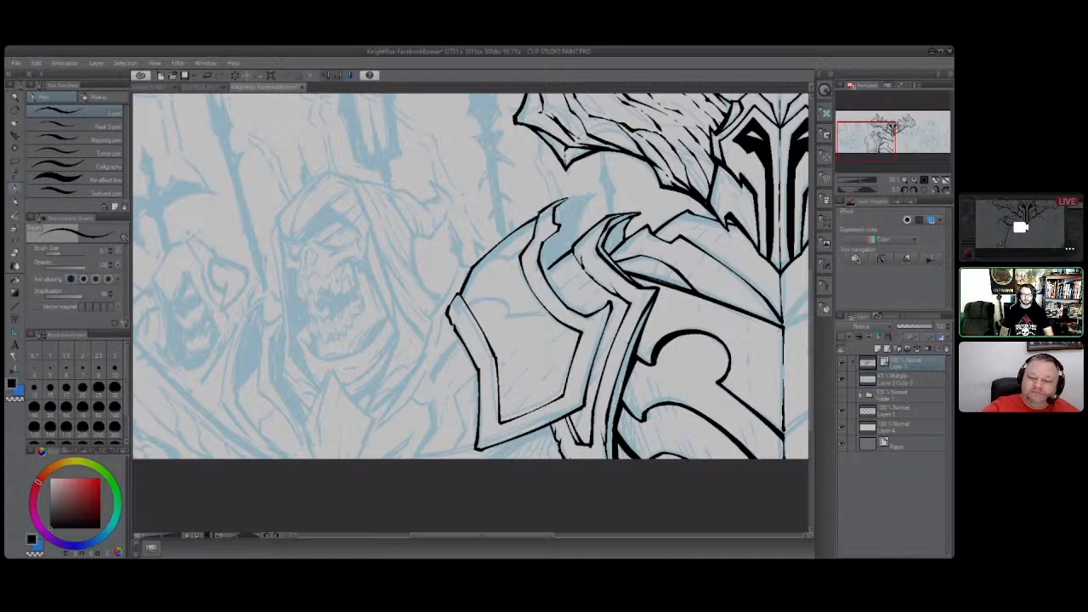
{"action": "left_click_drag", "start_coordinate": [460, 296], "coordinate": [493, 361]}
{"action": "key", "text": "ctrl+z"}
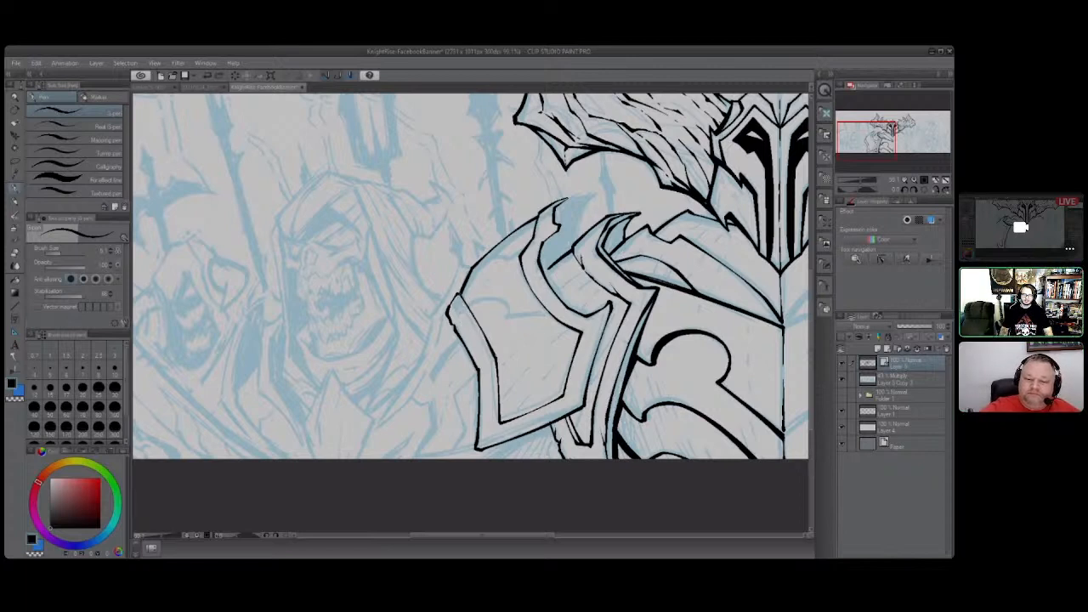
{"action": "mouse_move", "coordinate": [459, 294]}
{"action": "left_mouse_down"}
{"action": "mouse_move", "coordinate": [494, 360]}
{"action": "mouse_move", "coordinate": [501, 425]}
{"action": "left_mouse_up"}
{"action": "mouse_move", "coordinate": [457, 294]}
{"action": "left_mouse_down"}
{"action": "mouse_move", "coordinate": [490, 358]}
{"action": "mouse_move", "coordinate": [497, 427]}
{"action": "left_mouse_up"}
{"action": "key", "text": "ctrl+z"}
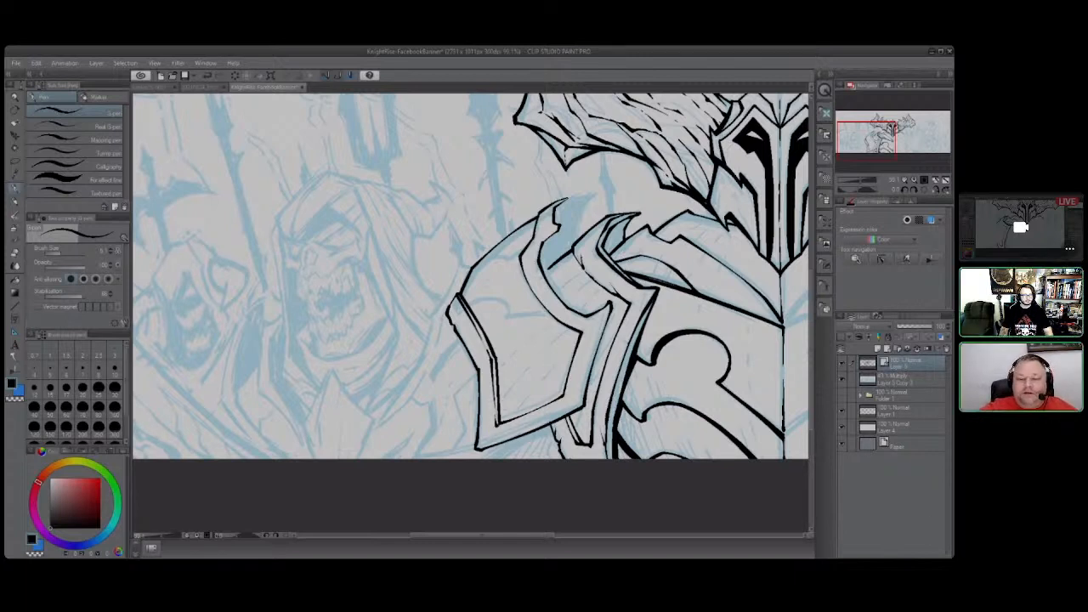
Thicken the left shoulder plate's inner rim, smooth the notch below its tip, and ink the curled, pointed tip.
{"action": "left_click_drag", "start_coordinate": [520, 255], "coordinate": [559, 321]}
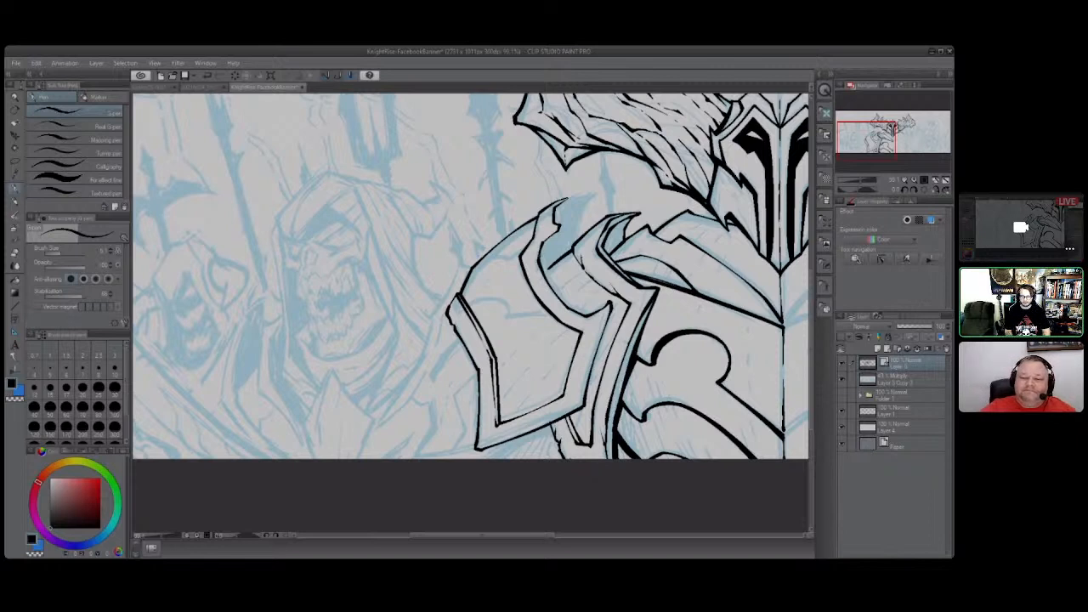
{"action": "left_click_drag", "start_coordinate": [539, 255], "coordinate": [556, 222]}
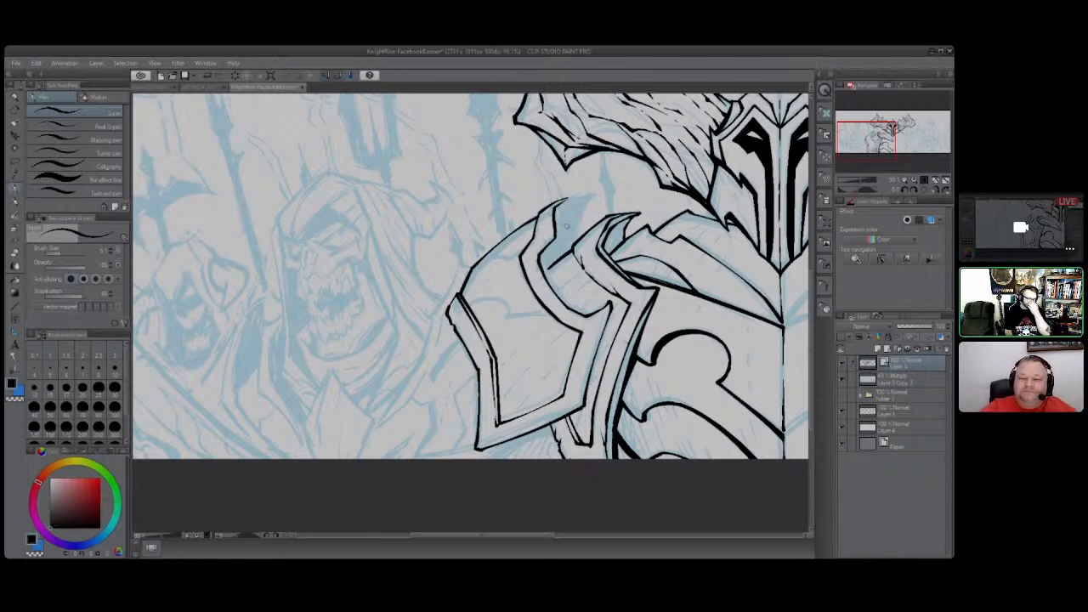
{"action": "mouse_move", "coordinate": [571, 200]}
{"action": "left_mouse_down"}
{"action": "mouse_move", "coordinate": [595, 196]}
{"action": "mouse_move", "coordinate": [578, 238]}
{"action": "mouse_move", "coordinate": [572, 202]}
{"action": "mouse_move", "coordinate": [583, 202]}
{"action": "left_mouse_up"}
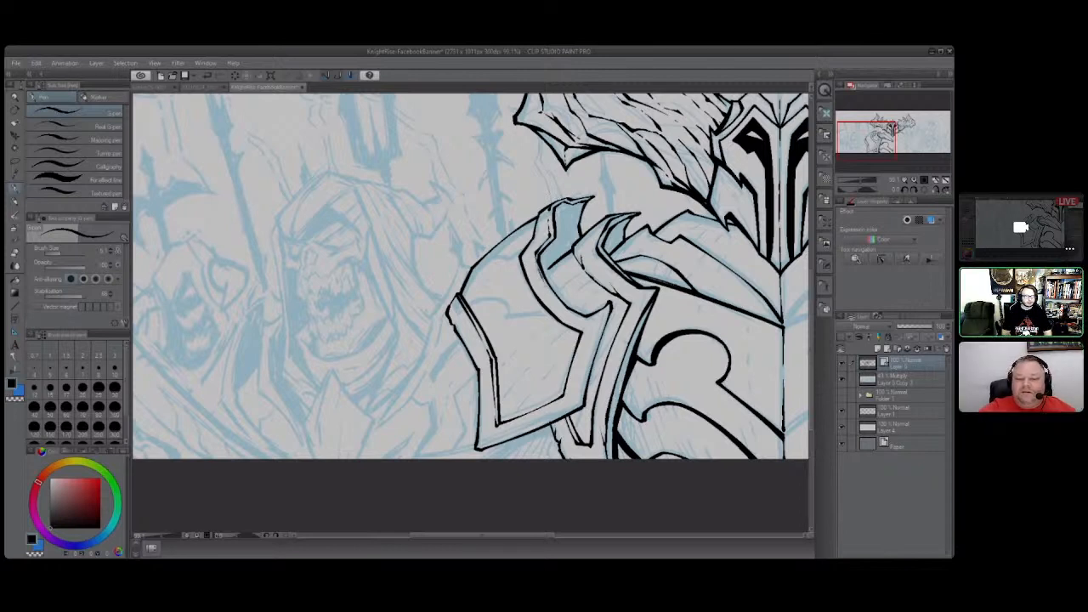
Thicken and smooth the left shoulder plate's inner rim from its curled tip down to the lower bend, redoing the uneven stroke.
{"action": "left_click_drag", "start_coordinate": [555, 296], "coordinate": [583, 319]}
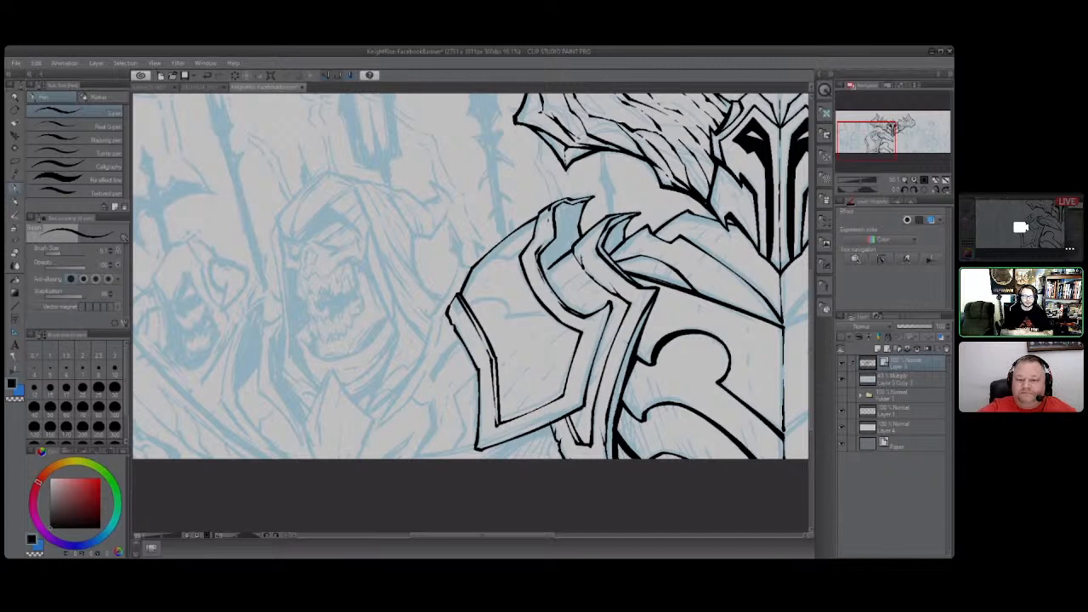
{"action": "left_click_drag", "start_coordinate": [553, 240], "coordinate": [549, 218]}
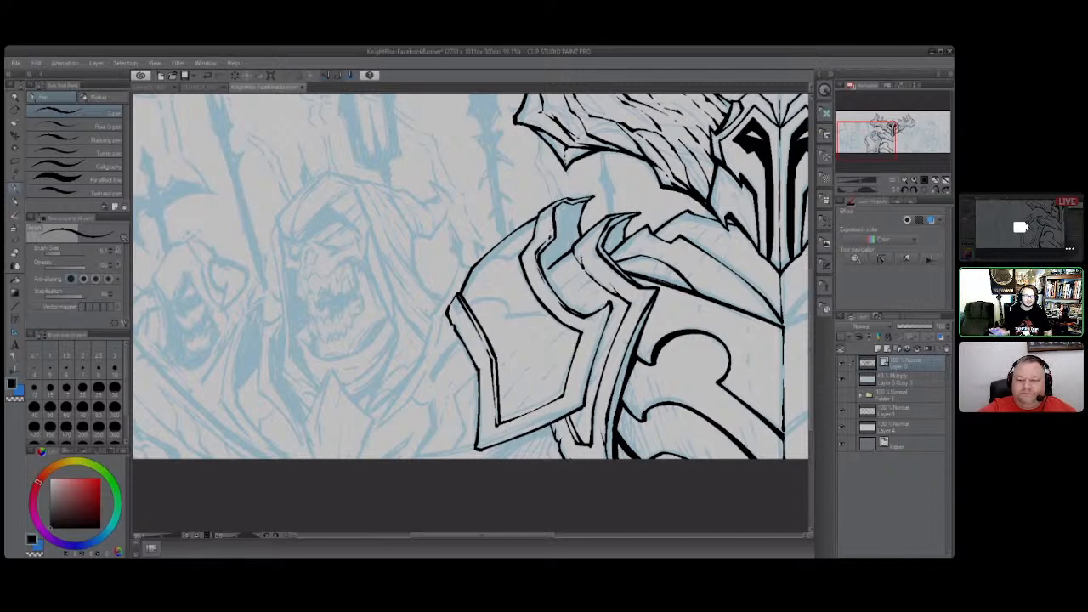
{"action": "left_click_drag", "start_coordinate": [550, 238], "coordinate": [553, 204]}
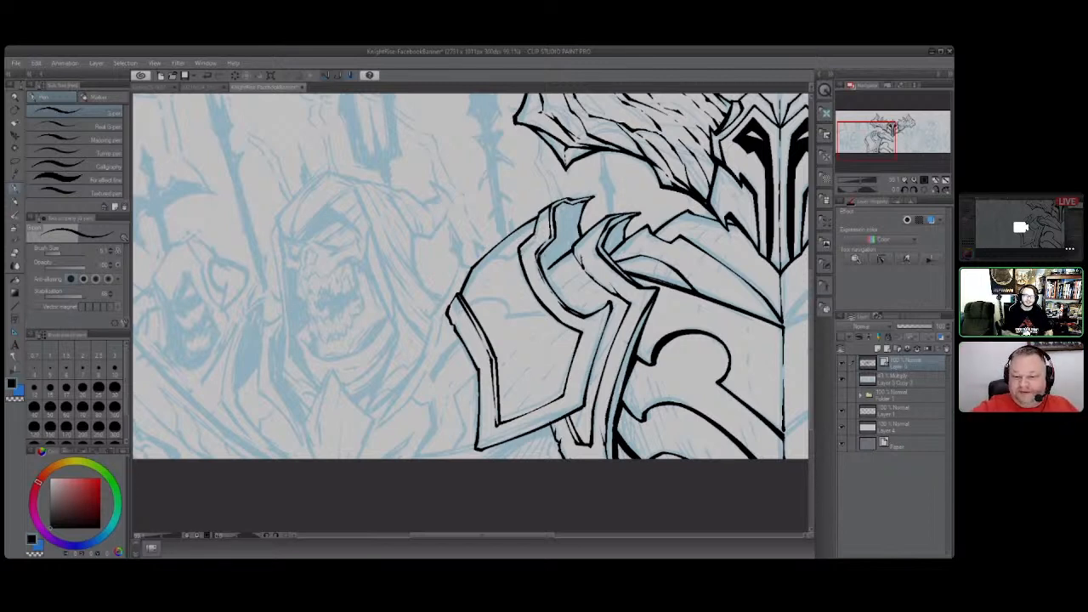
{"action": "left_click_drag", "start_coordinate": [538, 253], "coordinate": [563, 305]}
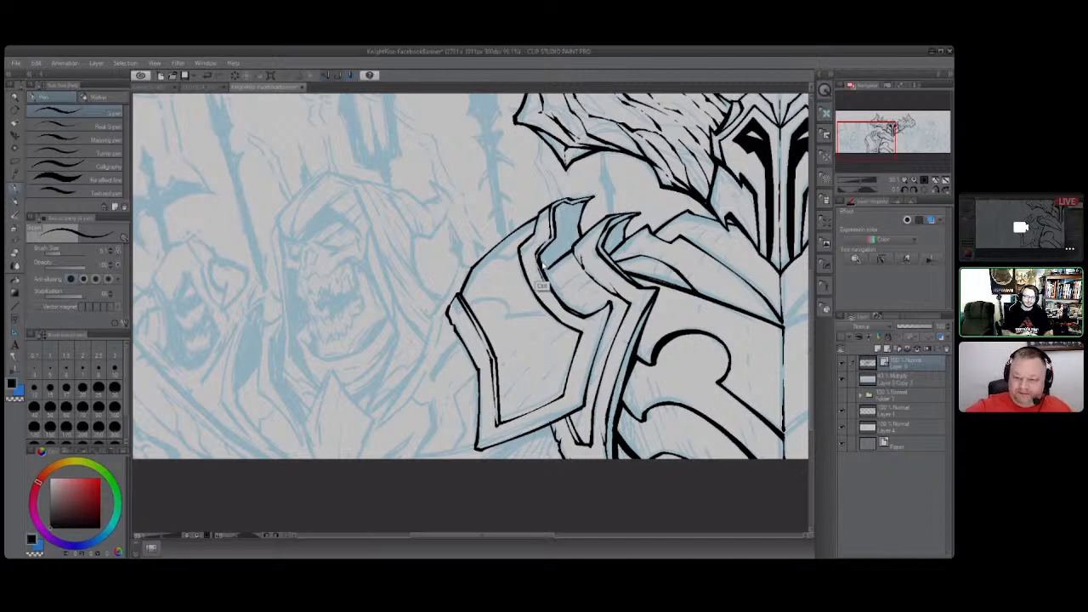
{"action": "key", "text": "ctrl+z"}
{"action": "left_click_drag", "start_coordinate": [538, 260], "coordinate": [564, 305]}
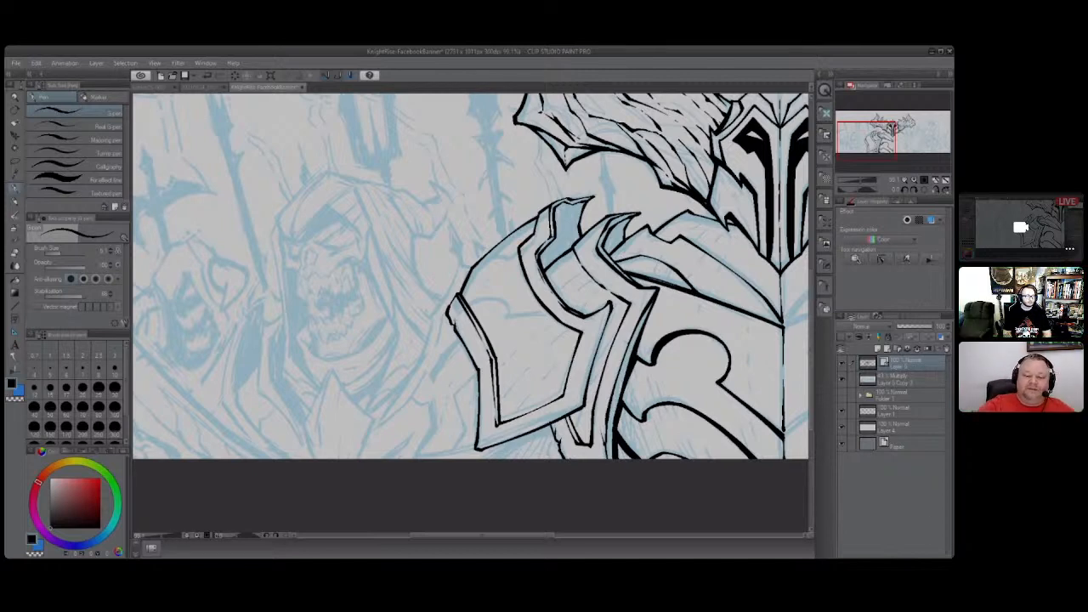
Redraw the left shoulder plate's pointed outer corner with clean, sharp edges and touch up the inner rim line.
{"action": "left_click", "coordinate": [455, 327]}
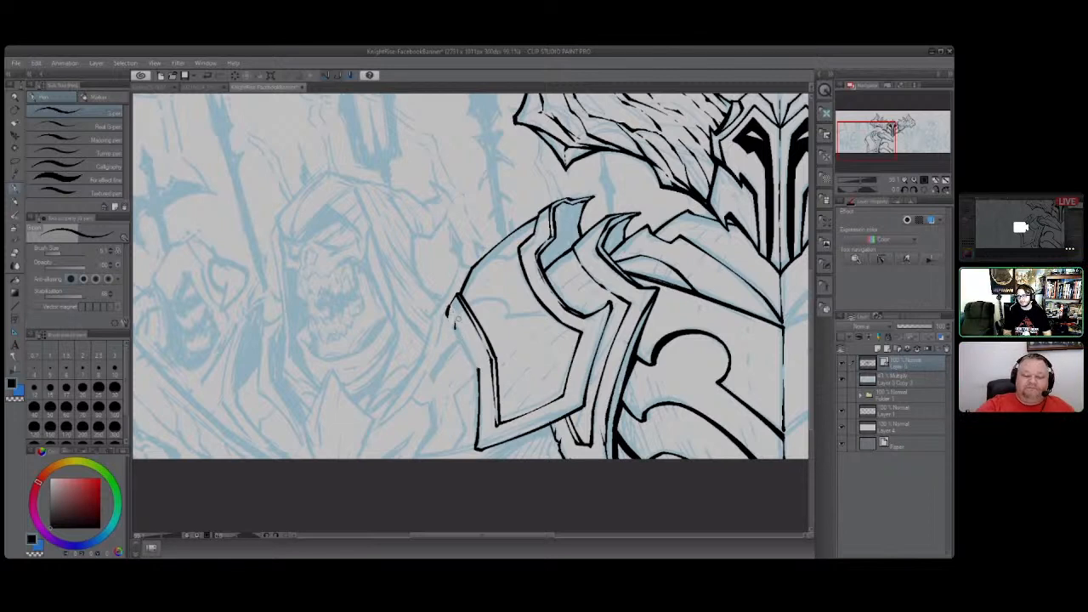
{"action": "key", "text": "ctrl+z"}
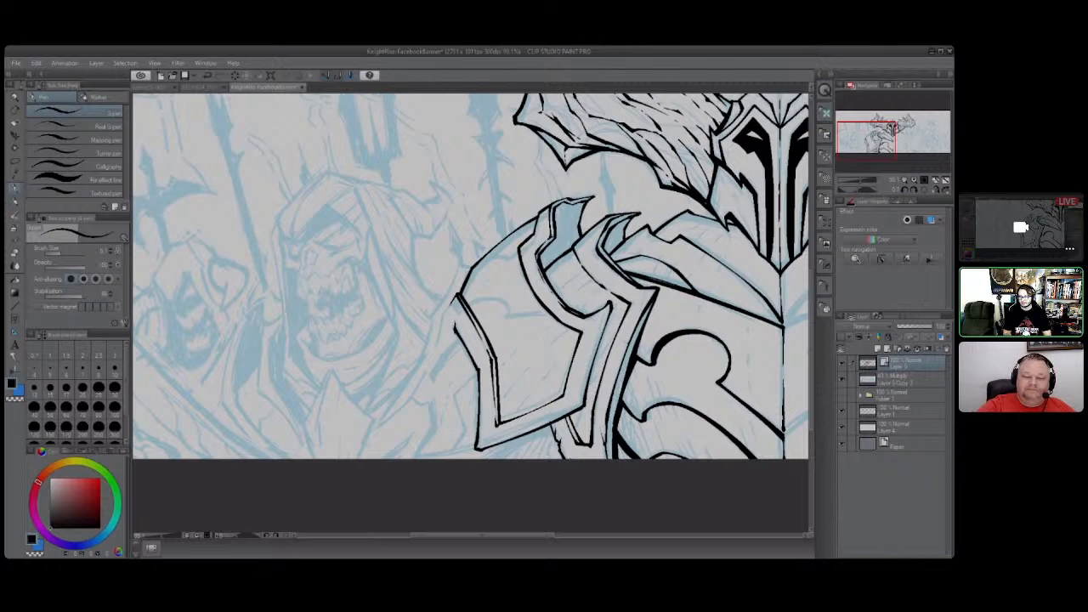
{"action": "left_click_drag", "start_coordinate": [458, 293], "coordinate": [444, 312]}
{"action": "mouse_move", "coordinate": [456, 293]}
{"action": "left_mouse_down"}
{"action": "mouse_move", "coordinate": [444, 316]}
{"action": "mouse_move", "coordinate": [451, 327]}
{"action": "left_mouse_up"}
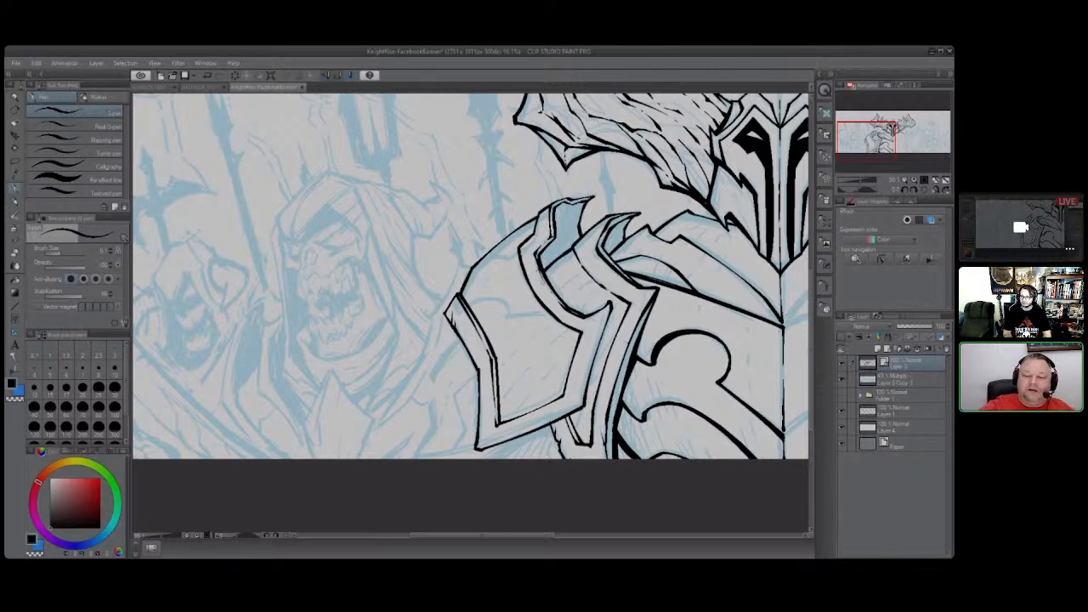
{"action": "left_click_drag", "start_coordinate": [535, 259], "coordinate": [543, 281]}
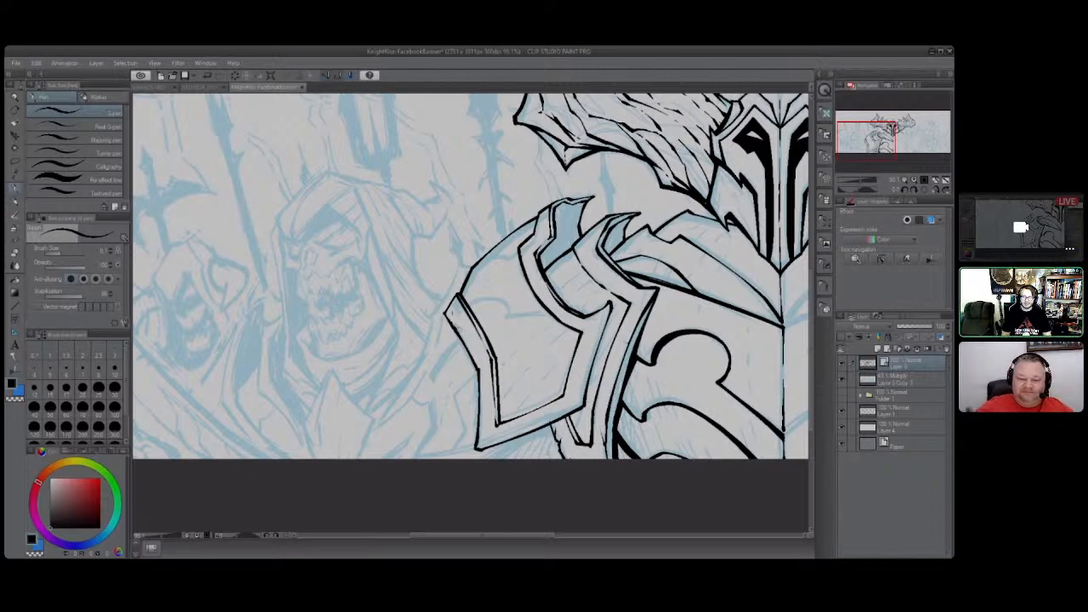
Ink the angular upper arm armour emerging below the left shoulder plate, with its inner lines reaching the canvas's lower edge.
{"action": "mouse_move", "coordinate": [460, 339]}
{"action": "left_mouse_down"}
{"action": "mouse_move", "coordinate": [426, 379]}
{"action": "mouse_move", "coordinate": [434, 424]}
{"action": "left_mouse_up"}
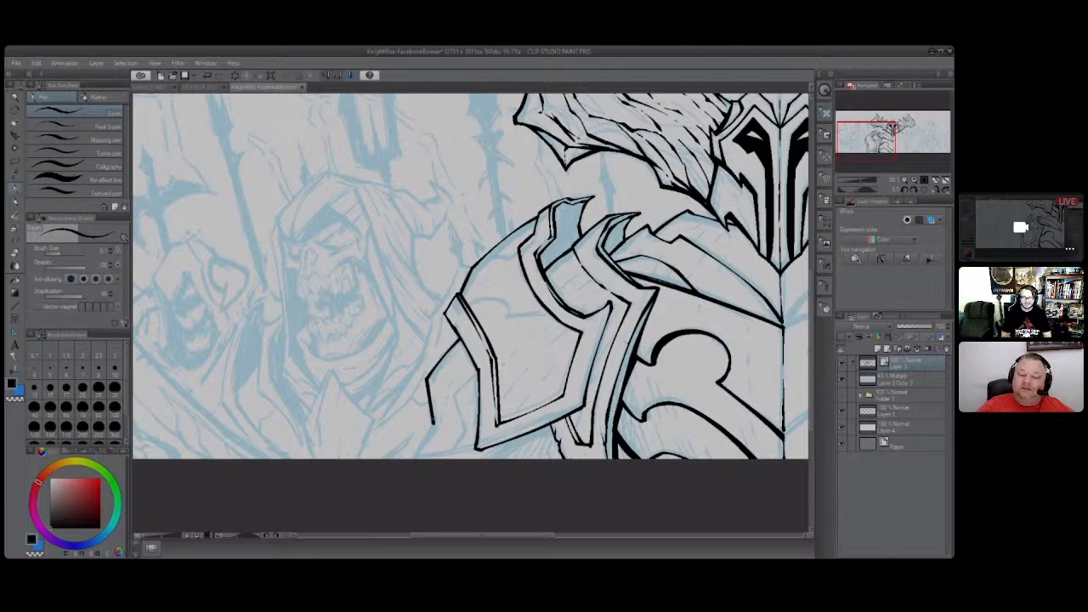
{"action": "left_click", "coordinate": [860, 182]}
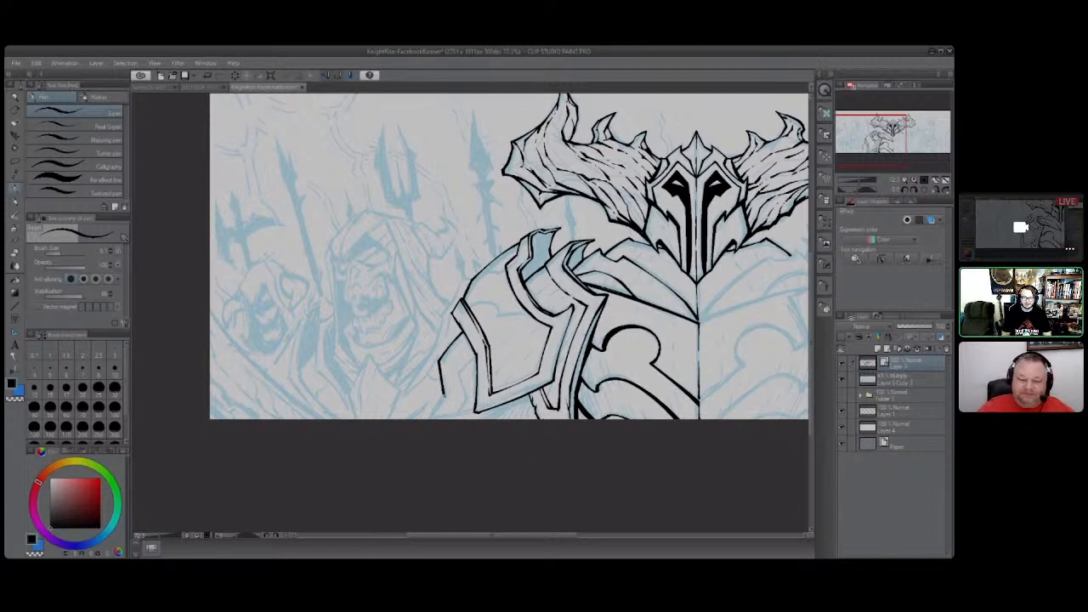
{"action": "left_click_drag", "start_coordinate": [444, 393], "coordinate": [429, 419]}
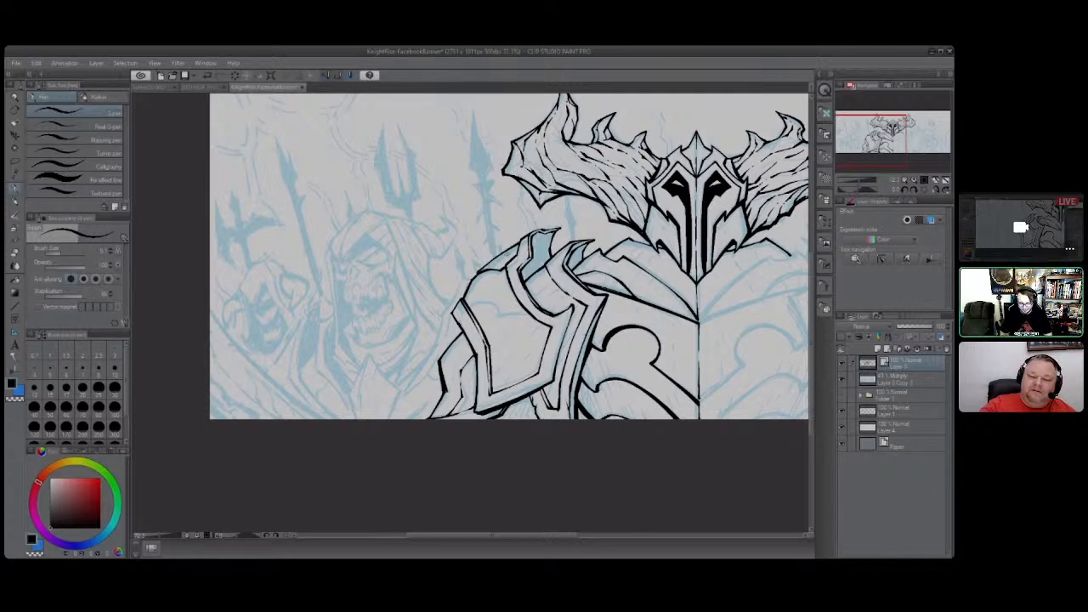
Ink a curved, notched decorative line across the left shoulder plate's main panel, from its outer side to the inner rim.
{"action": "left_click_drag", "start_coordinate": [470, 302], "coordinate": [494, 307]}
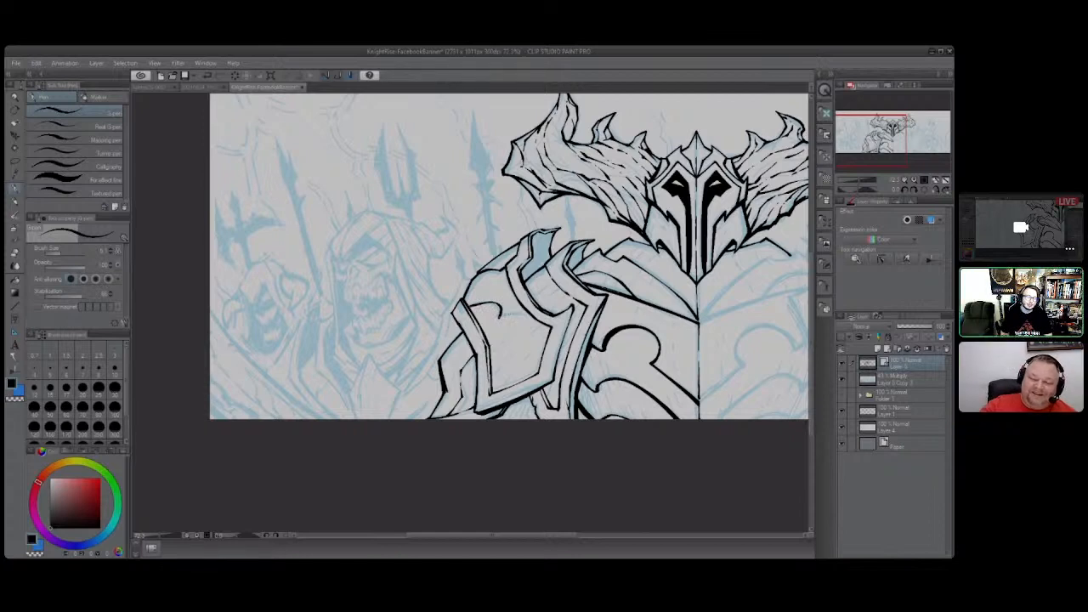
{"action": "mouse_move", "coordinate": [504, 313]}
{"action": "left_mouse_down"}
{"action": "mouse_move", "coordinate": [541, 319]}
{"action": "mouse_move", "coordinate": [530, 315]}
{"action": "left_mouse_up"}
{"action": "key", "text": "ctrl+z"}
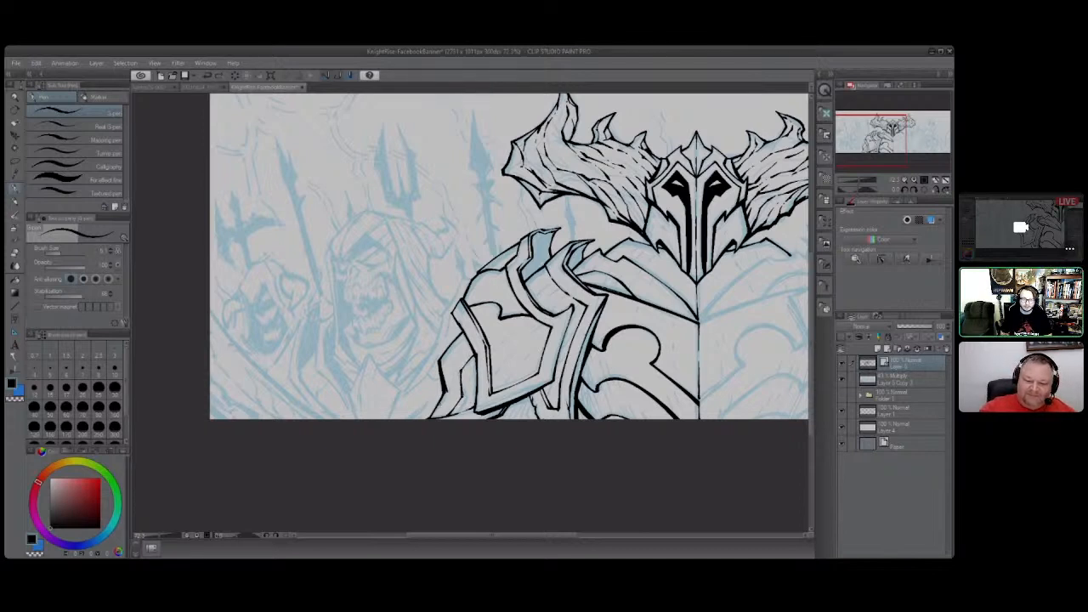
{"action": "key", "text": "ctrl+z"}
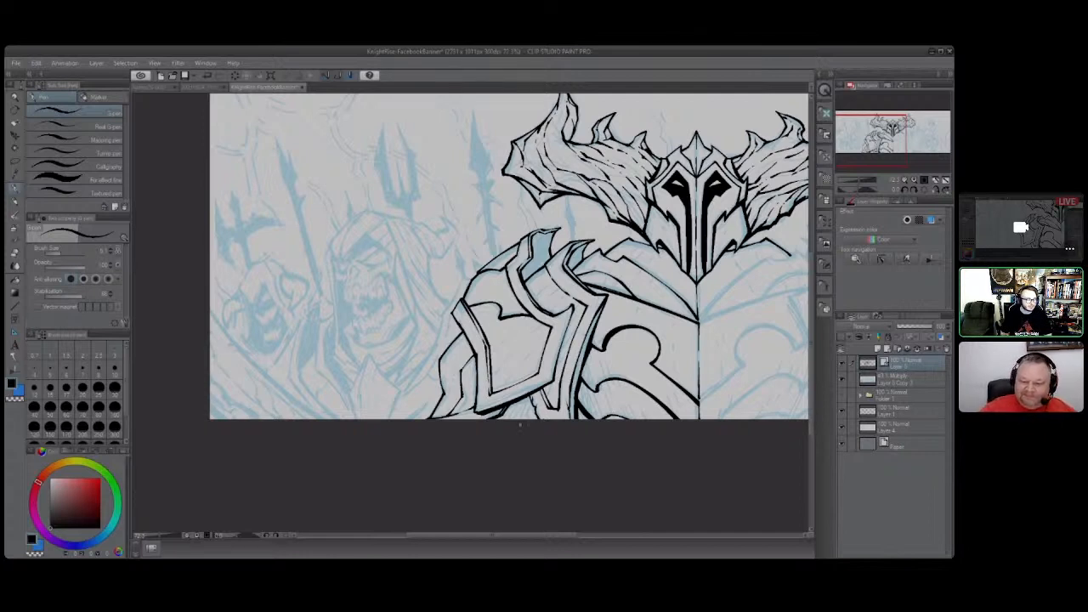
Ink the hood opening around the larger background skeleton's face, with a peaked brow and angular sides tapering towards the neck.
{"action": "mouse_move", "coordinate": [565, 538]}
{"action": "left_mouse_down"}
{"action": "mouse_move", "coordinate": [608, 549]}
{"action": "mouse_move", "coordinate": [574, 557]}
{"action": "left_mouse_up"}
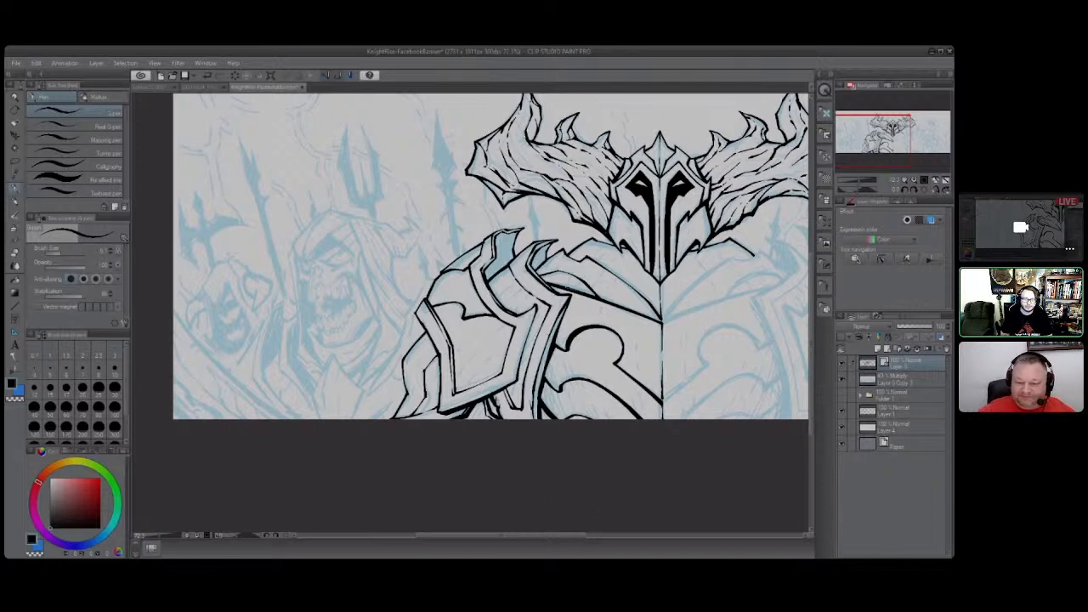
{"action": "left_click_drag", "start_coordinate": [552, 537], "coordinate": [524, 548]}
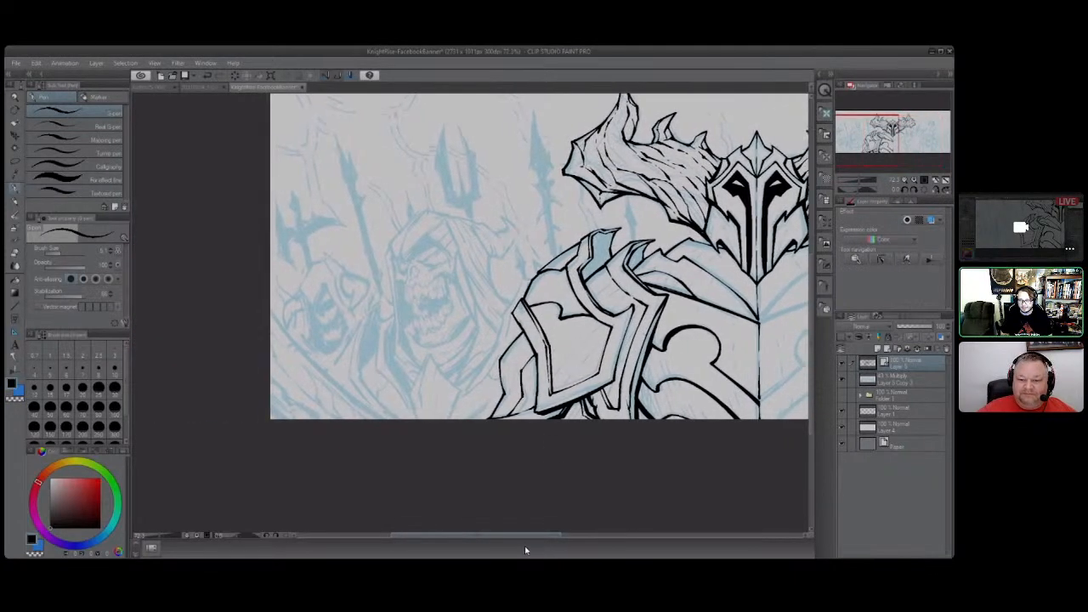
{"action": "left_click_drag", "start_coordinate": [860, 179], "coordinate": [863, 179]}
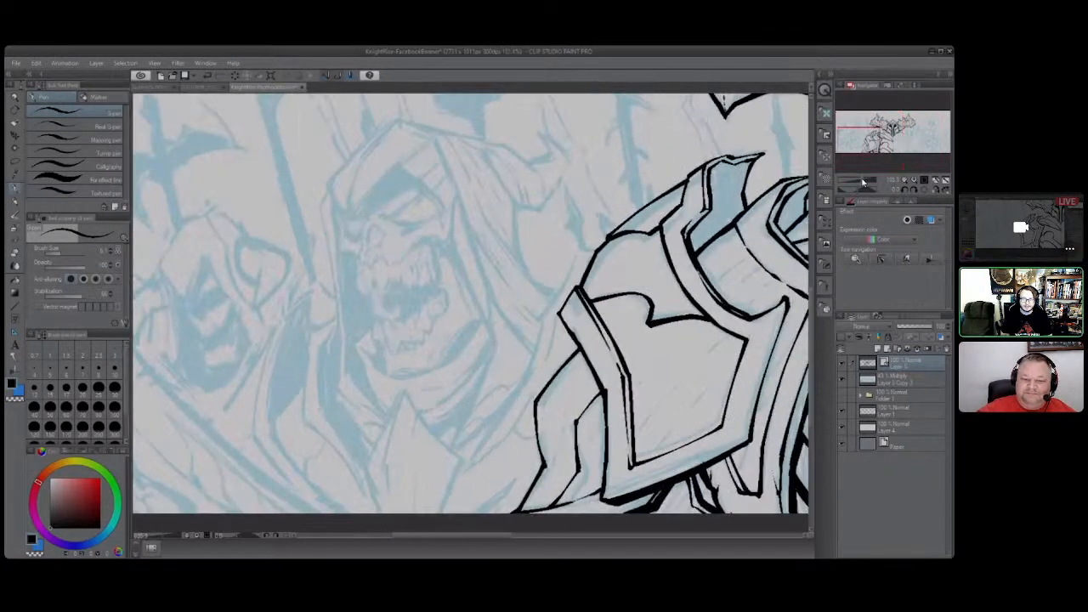
{"action": "left_click_drag", "start_coordinate": [811, 327], "coordinate": [811, 307]}
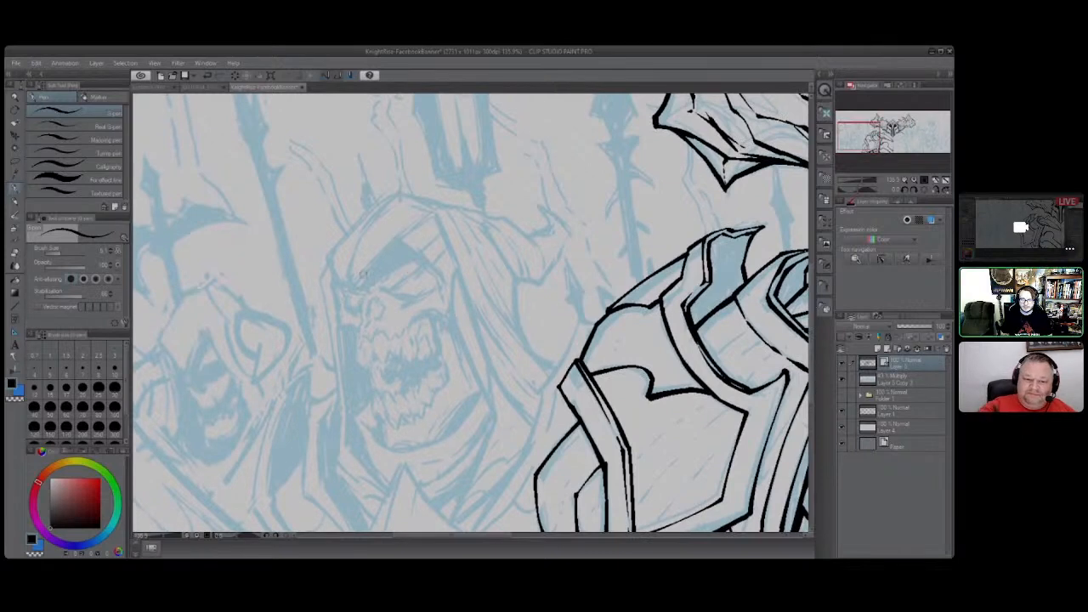
{"action": "mouse_move", "coordinate": [329, 259]}
{"action": "left_mouse_down"}
{"action": "mouse_move", "coordinate": [355, 296]}
{"action": "mouse_move", "coordinate": [400, 237]}
{"action": "mouse_move", "coordinate": [448, 278]}
{"action": "mouse_move", "coordinate": [450, 316]}
{"action": "mouse_move", "coordinate": [496, 421]}
{"action": "mouse_move", "coordinate": [448, 523]}
{"action": "left_mouse_up"}
{"action": "mouse_move", "coordinate": [389, 494]}
{"action": "left_mouse_down"}
{"action": "mouse_move", "coordinate": [345, 444]}
{"action": "mouse_move", "coordinate": [348, 418]}
{"action": "left_mouse_up"}
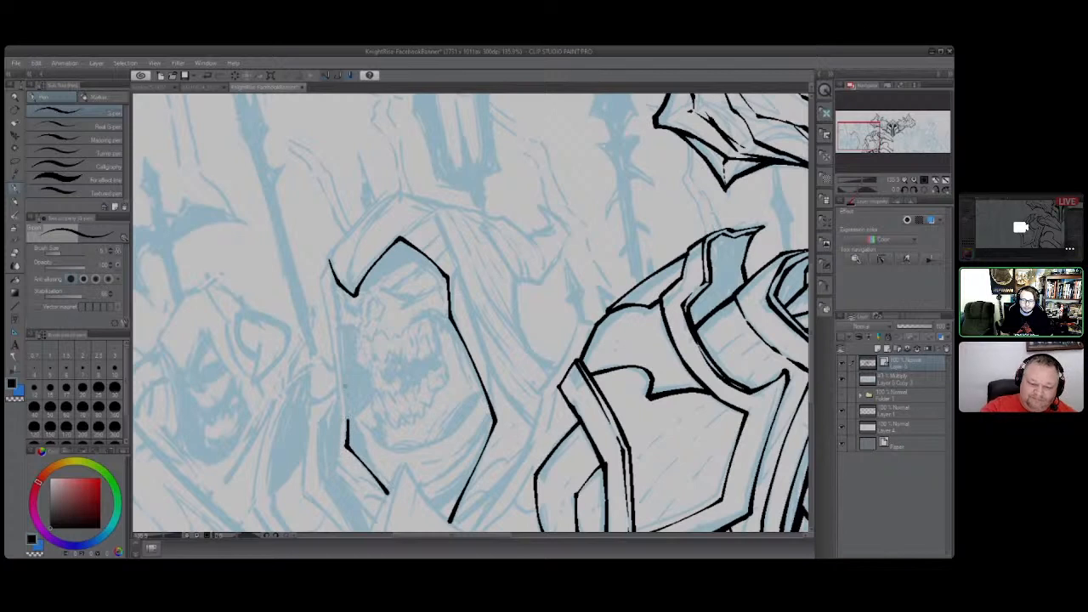
{"action": "left_click_drag", "start_coordinate": [334, 273], "coordinate": [346, 424]}
{"action": "key", "text": "ctrl+z"}
{"action": "left_click_drag", "start_coordinate": [333, 273], "coordinate": [347, 427]}
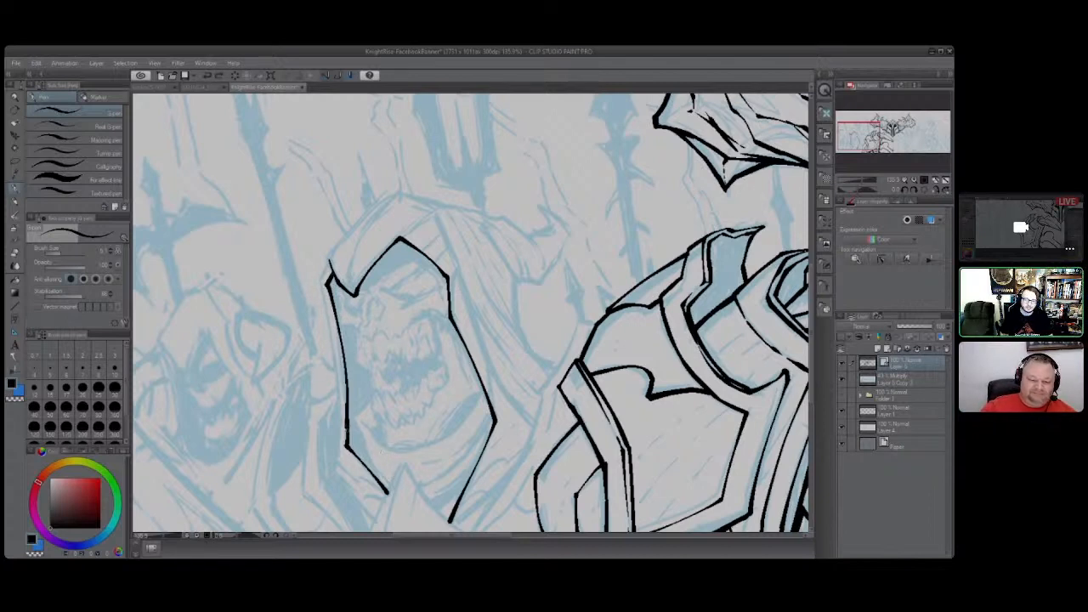
{"action": "left_click_drag", "start_coordinate": [343, 428], "coordinate": [346, 443]}
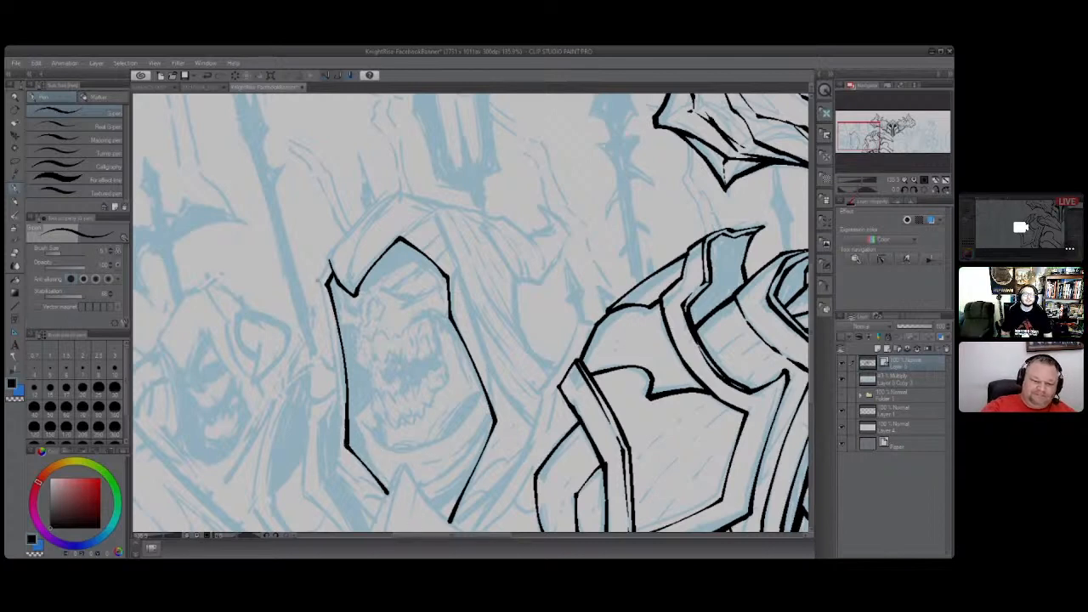
Ink the skeleton hood's outer rim parallel to the face opening, its peaked top, and the long fold running down beside the face.
{"action": "mouse_move", "coordinate": [316, 278]}
{"action": "left_mouse_down"}
{"action": "mouse_move", "coordinate": [338, 363]}
{"action": "mouse_move", "coordinate": [334, 470]}
{"action": "mouse_move", "coordinate": [387, 500]}
{"action": "left_mouse_up"}
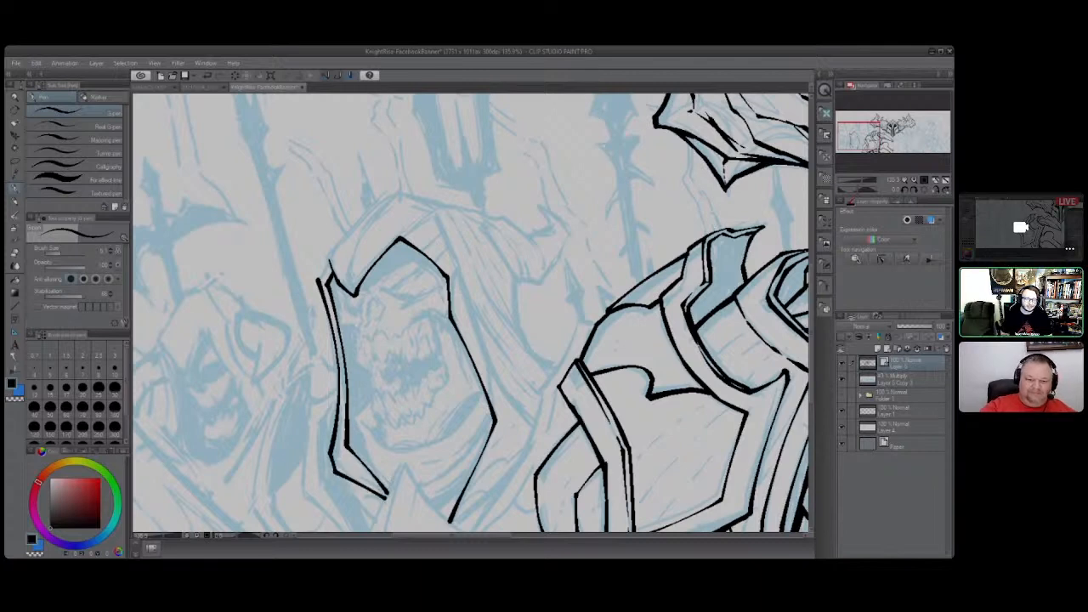
{"action": "mouse_move", "coordinate": [318, 279]}
{"action": "left_mouse_down"}
{"action": "mouse_move", "coordinate": [325, 255]}
{"action": "mouse_move", "coordinate": [401, 184]}
{"action": "mouse_move", "coordinate": [477, 214]}
{"action": "left_mouse_up"}
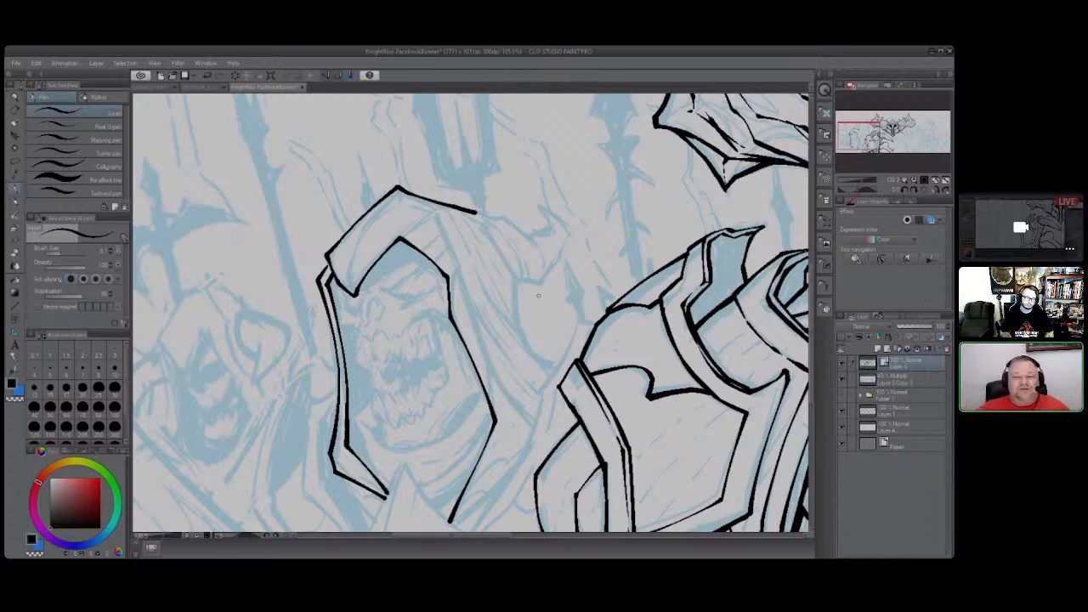
{"action": "mouse_move", "coordinate": [397, 188]}
{"action": "left_mouse_down"}
{"action": "mouse_move", "coordinate": [439, 213]}
{"action": "mouse_move", "coordinate": [461, 266]}
{"action": "left_mouse_up"}
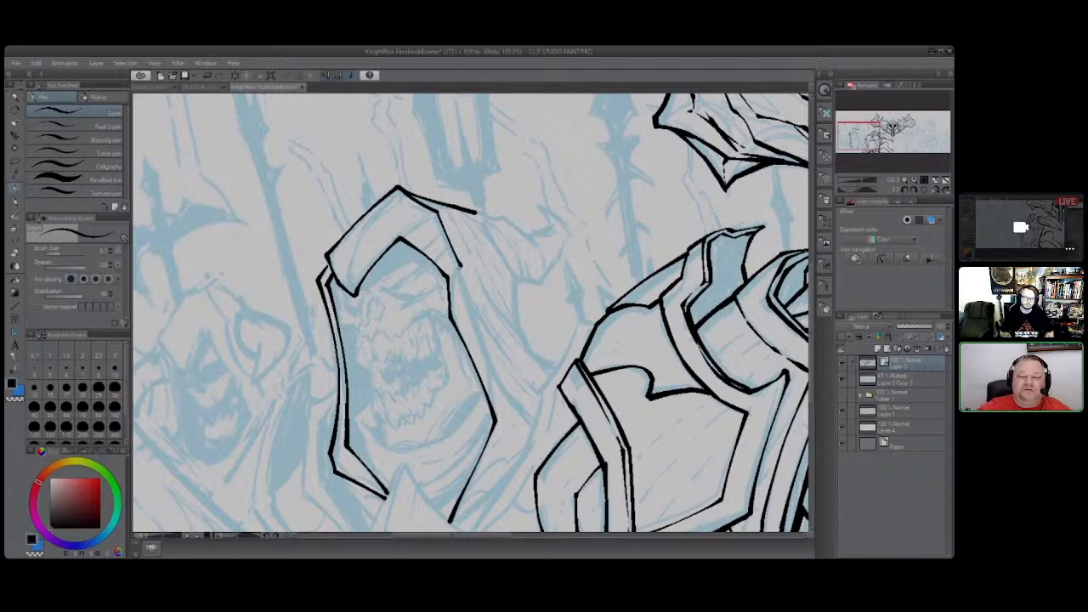
{"action": "left_click_drag", "start_coordinate": [460, 272], "coordinate": [451, 325]}
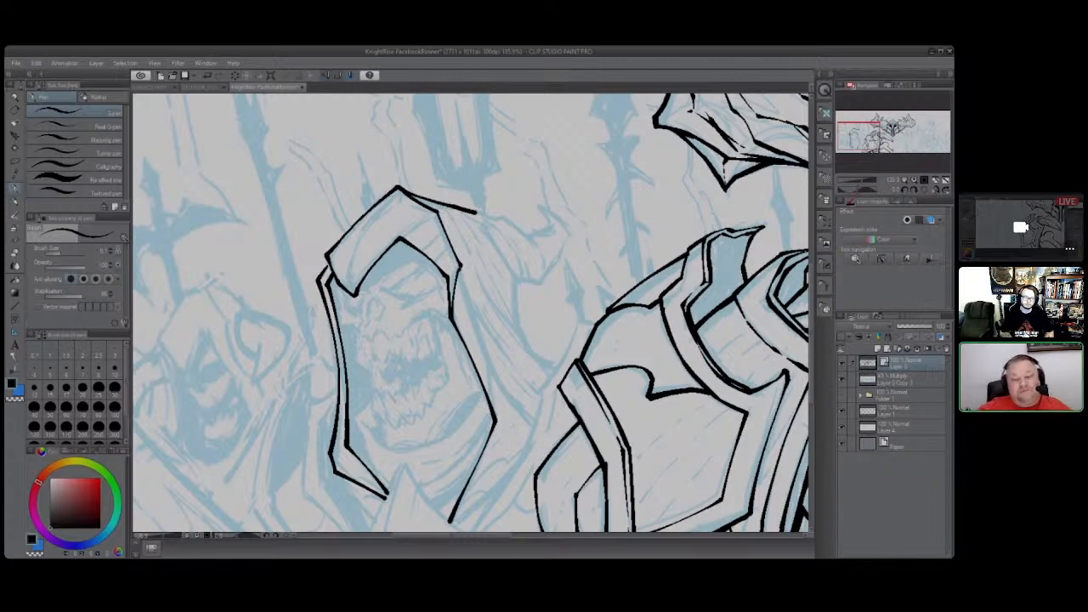
{"action": "mouse_move", "coordinate": [460, 271]}
{"action": "left_mouse_down"}
{"action": "mouse_move", "coordinate": [499, 379]}
{"action": "mouse_move", "coordinate": [535, 425]}
{"action": "left_mouse_up"}
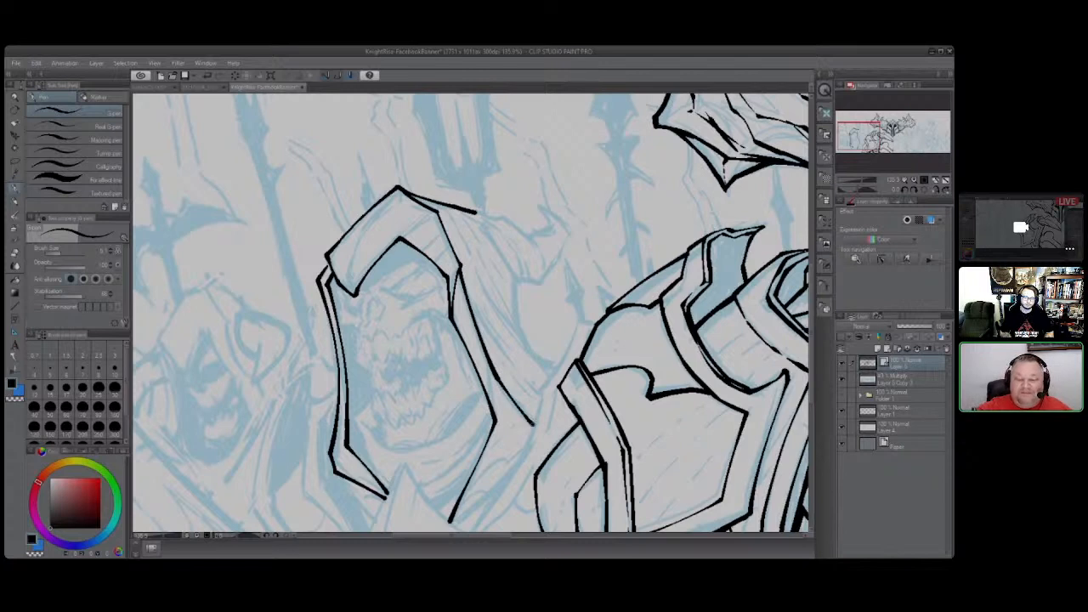
Ink the hood's back edge, the fold lines inside it, and the cloak edge between the hood and the knight's shoulder plate.
{"action": "mouse_move", "coordinate": [474, 221]}
{"action": "left_mouse_down"}
{"action": "mouse_move", "coordinate": [515, 281]}
{"action": "mouse_move", "coordinate": [520, 336]}
{"action": "left_mouse_up"}
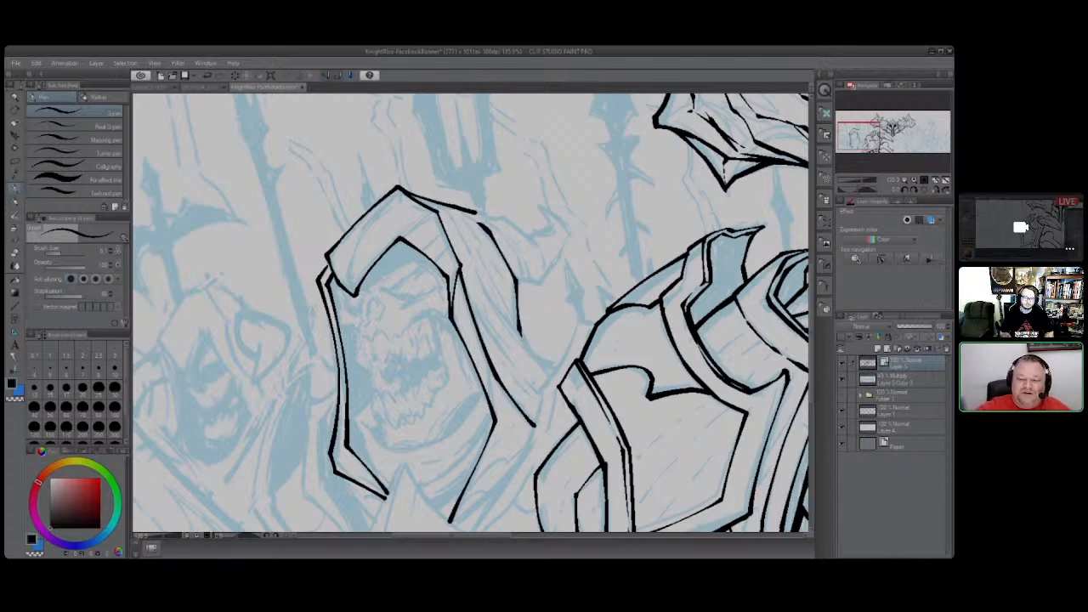
{"action": "key", "text": "ctrl+z"}
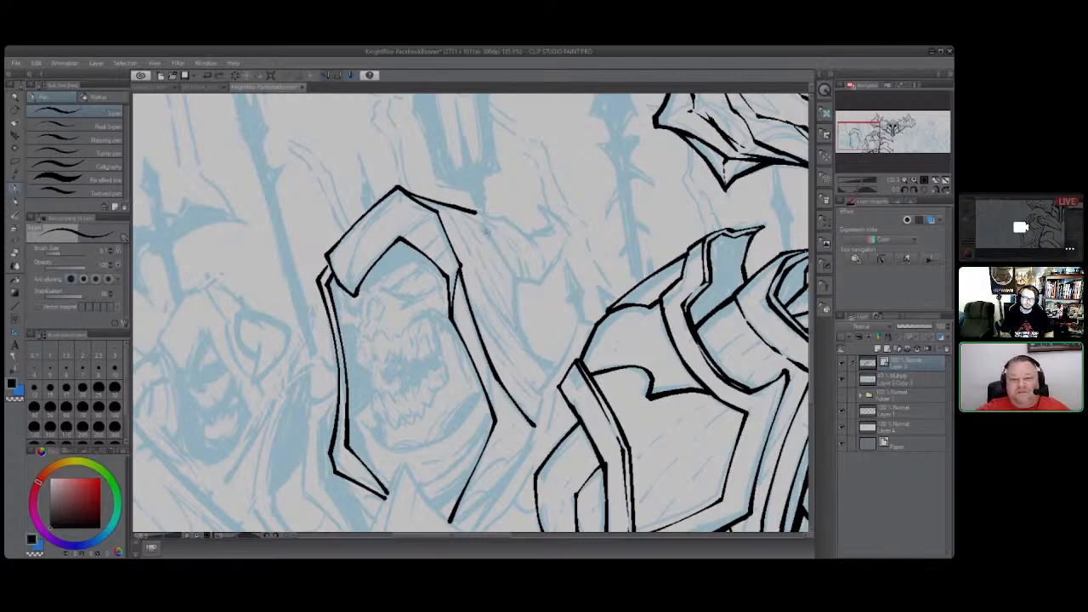
{"action": "mouse_move", "coordinate": [486, 228]}
{"action": "left_mouse_down"}
{"action": "mouse_move", "coordinate": [515, 282]}
{"action": "mouse_move", "coordinate": [517, 321]}
{"action": "left_mouse_up"}
{"action": "left_click_drag", "start_coordinate": [478, 266], "coordinate": [542, 365]}
{"action": "left_click_drag", "start_coordinate": [503, 326], "coordinate": [557, 371]}
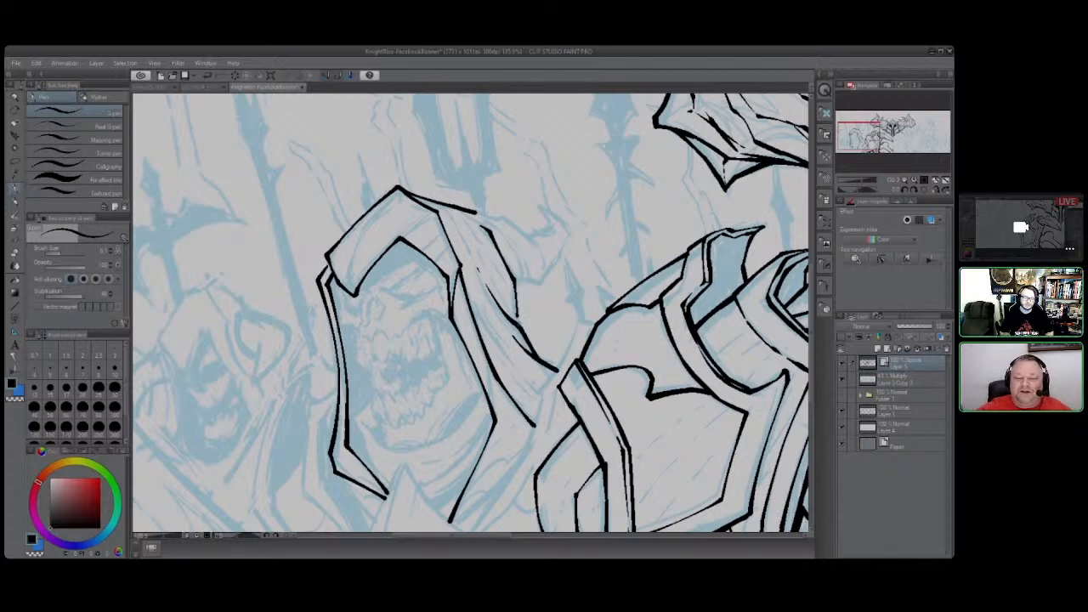
{"action": "mouse_move", "coordinate": [520, 326]}
{"action": "left_mouse_down"}
{"action": "mouse_move", "coordinate": [512, 277]}
{"action": "mouse_move", "coordinate": [478, 315]}
{"action": "mouse_move", "coordinate": [544, 396]}
{"action": "left_mouse_up"}
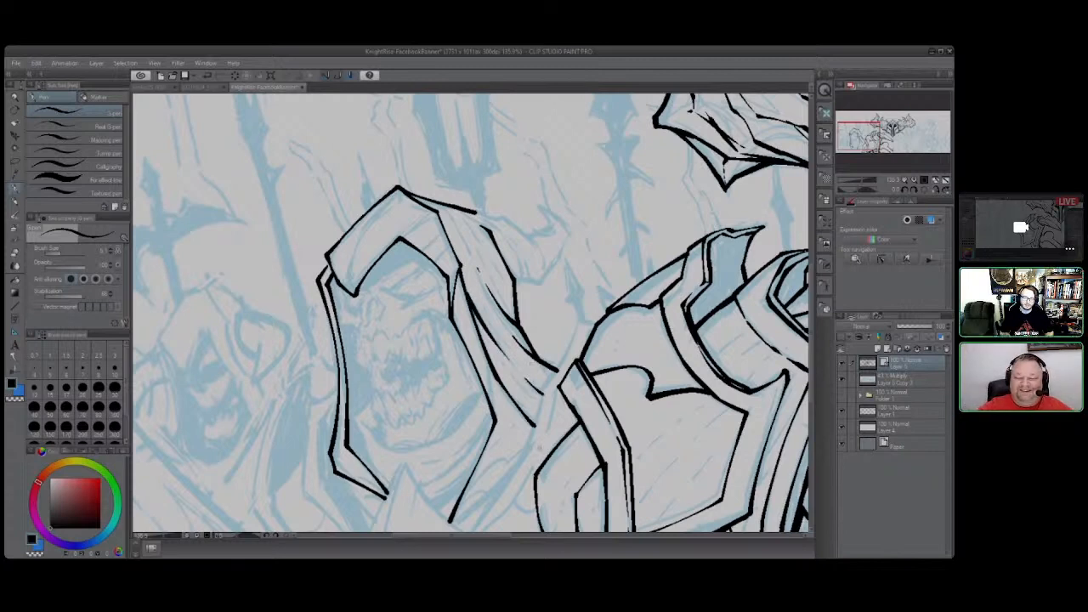
{"action": "mouse_move", "coordinate": [578, 319]}
{"action": "left_mouse_down"}
{"action": "mouse_move", "coordinate": [535, 399]}
{"action": "mouse_move", "coordinate": [527, 454]}
{"action": "mouse_move", "coordinate": [448, 529]}
{"action": "left_mouse_up"}
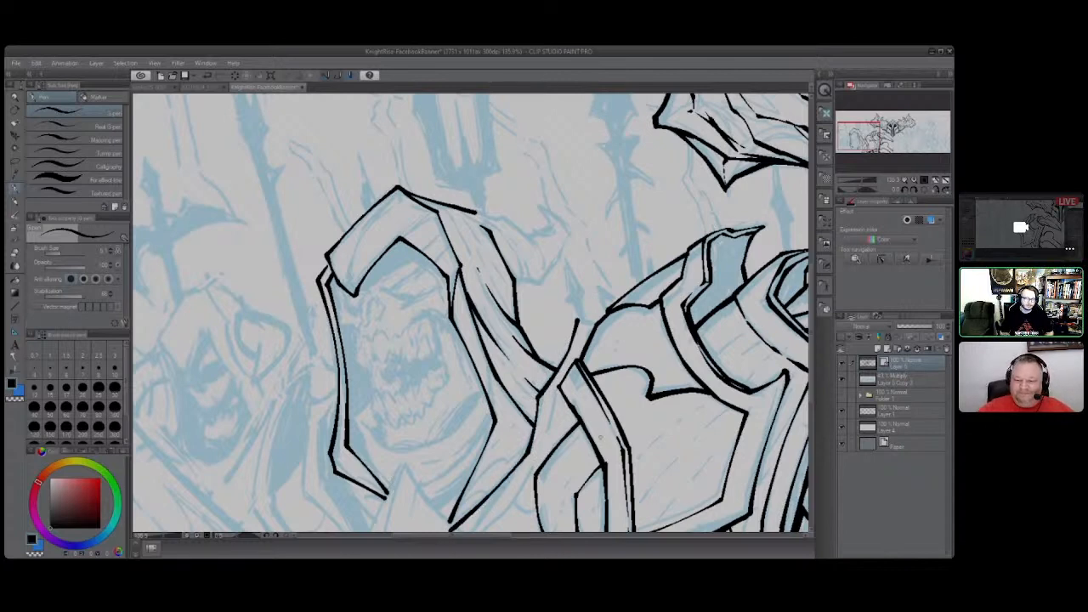
{"action": "left_click_drag", "start_coordinate": [576, 323], "coordinate": [598, 318]}
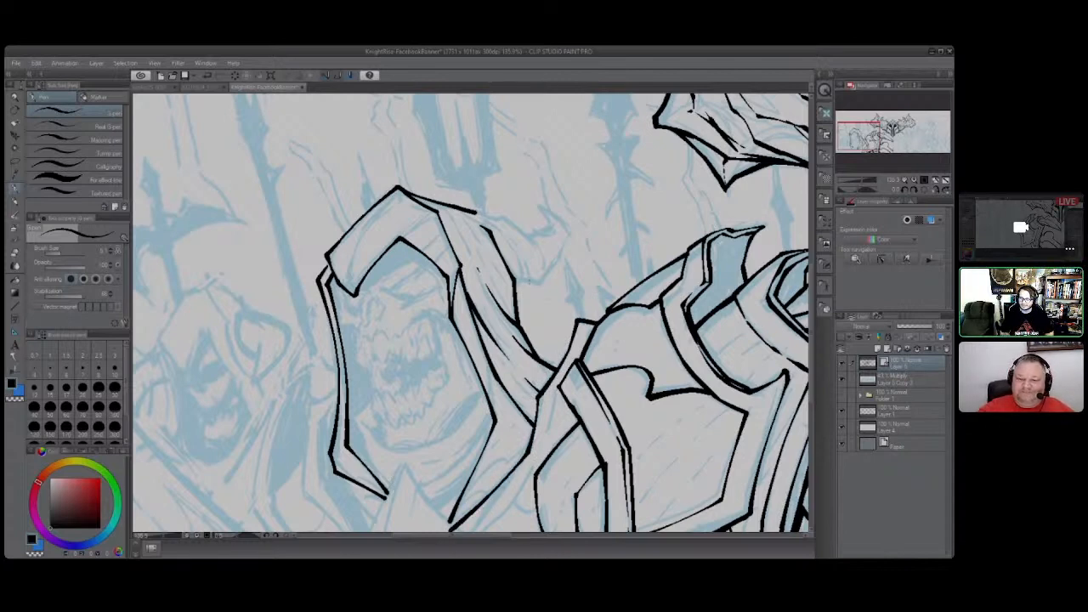
Ink the curled, hooked tip at the back of the skeleton's hood, joining it to the crown with short fold lines.
{"action": "mouse_move", "coordinate": [513, 284]}
{"action": "left_mouse_down"}
{"action": "mouse_move", "coordinate": [534, 286]}
{"action": "mouse_move", "coordinate": [544, 273]}
{"action": "mouse_move", "coordinate": [537, 246]}
{"action": "mouse_move", "coordinate": [547, 270]}
{"action": "mouse_move", "coordinate": [567, 235]}
{"action": "mouse_move", "coordinate": [533, 204]}
{"action": "mouse_move", "coordinate": [549, 235]}
{"action": "mouse_move", "coordinate": [527, 235]}
{"action": "left_mouse_up"}
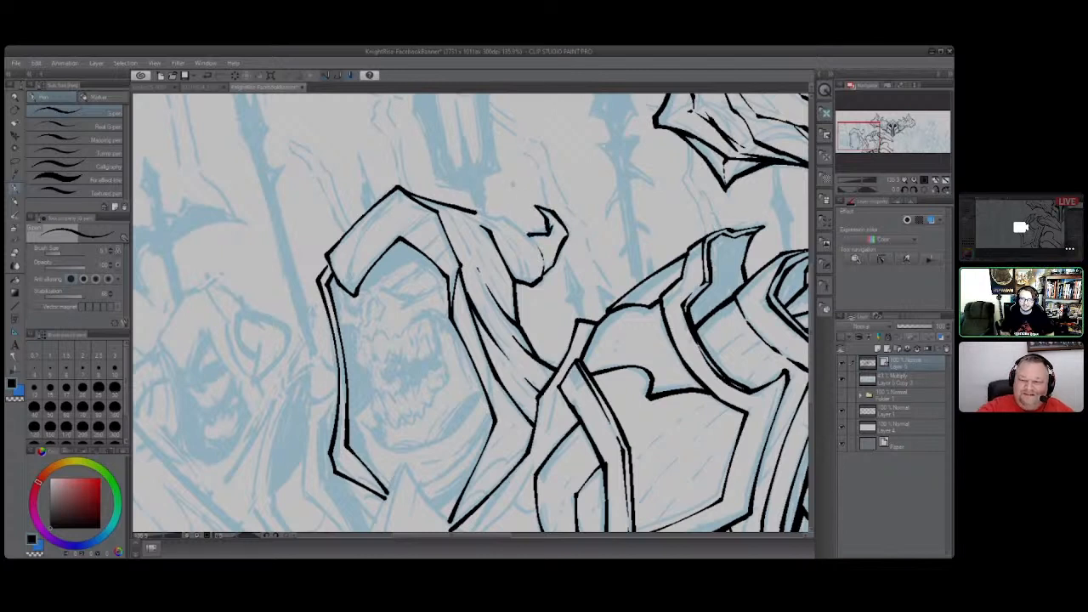
{"action": "mouse_move", "coordinate": [476, 211]}
{"action": "left_mouse_down"}
{"action": "mouse_move", "coordinate": [534, 238]}
{"action": "mouse_move", "coordinate": [543, 258]}
{"action": "mouse_move", "coordinate": [515, 252]}
{"action": "mouse_move", "coordinate": [515, 282]}
{"action": "mouse_move", "coordinate": [521, 271]}
{"action": "left_mouse_up"}
{"action": "key", "text": "ctrl+z"}
{"action": "left_click_drag", "start_coordinate": [527, 252], "coordinate": [521, 264]}
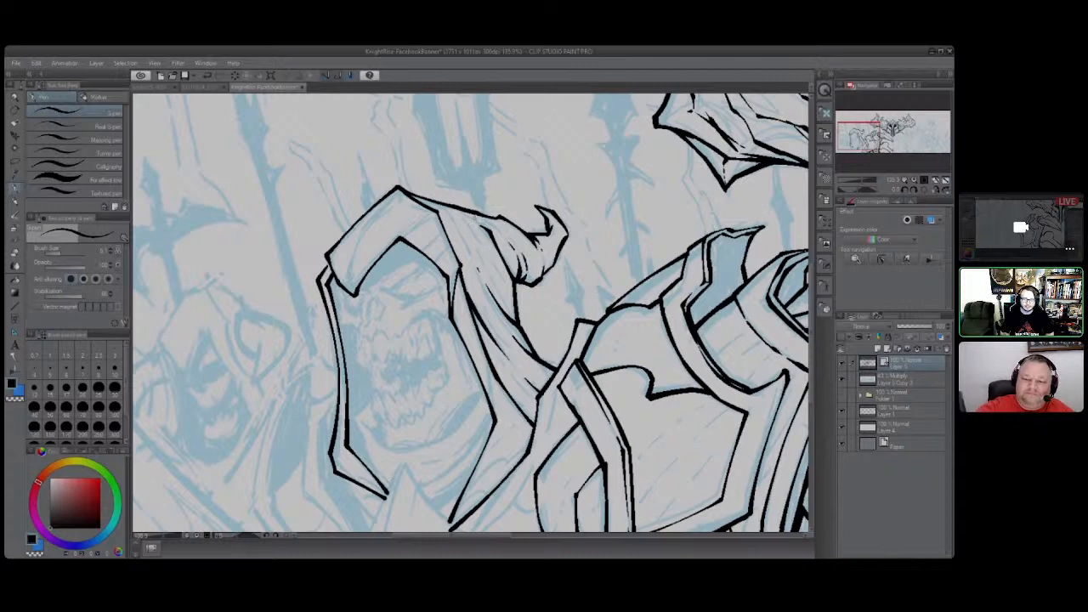
Ink the fold lines across the skeleton hood's brow band and crown, and the small pinched fold at its front corner.
{"action": "left_click_drag", "start_coordinate": [471, 214], "coordinate": [501, 236]}
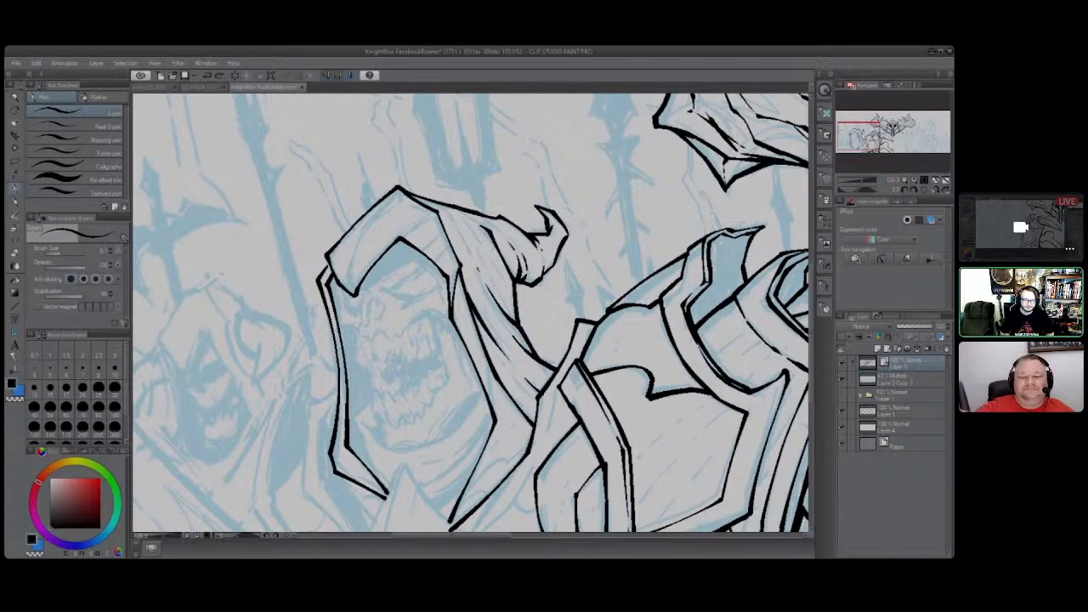
{"action": "left_click_drag", "start_coordinate": [457, 207], "coordinate": [474, 218]}
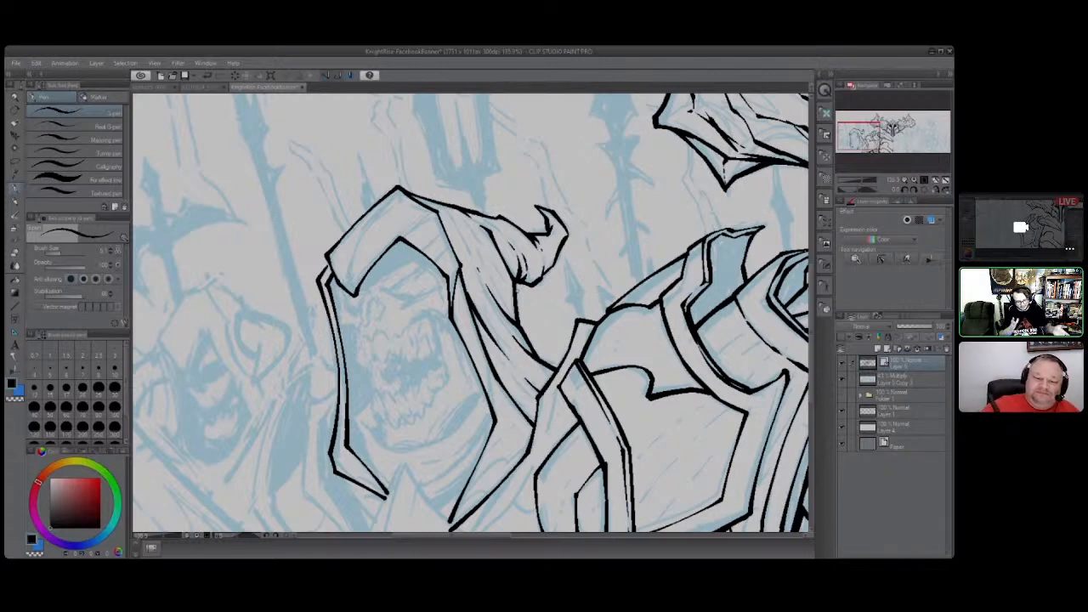
{"action": "mouse_move", "coordinate": [351, 273]}
{"action": "left_mouse_down"}
{"action": "mouse_move", "coordinate": [345, 294]}
{"action": "mouse_move", "coordinate": [365, 221]}
{"action": "mouse_move", "coordinate": [399, 185]}
{"action": "left_mouse_up"}
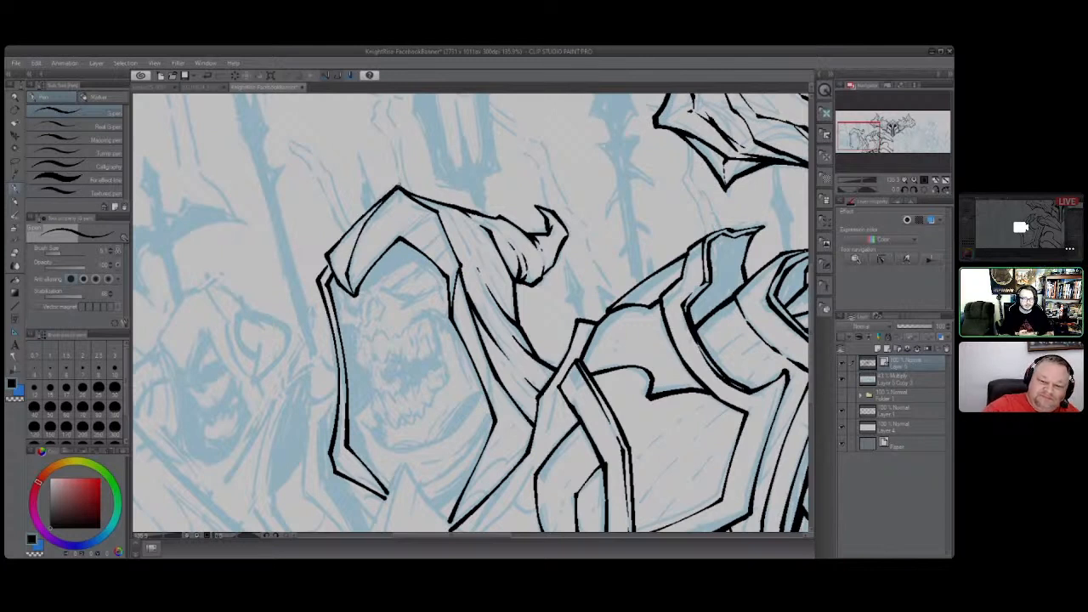
{"action": "left_click_drag", "start_coordinate": [398, 236], "coordinate": [438, 213]}
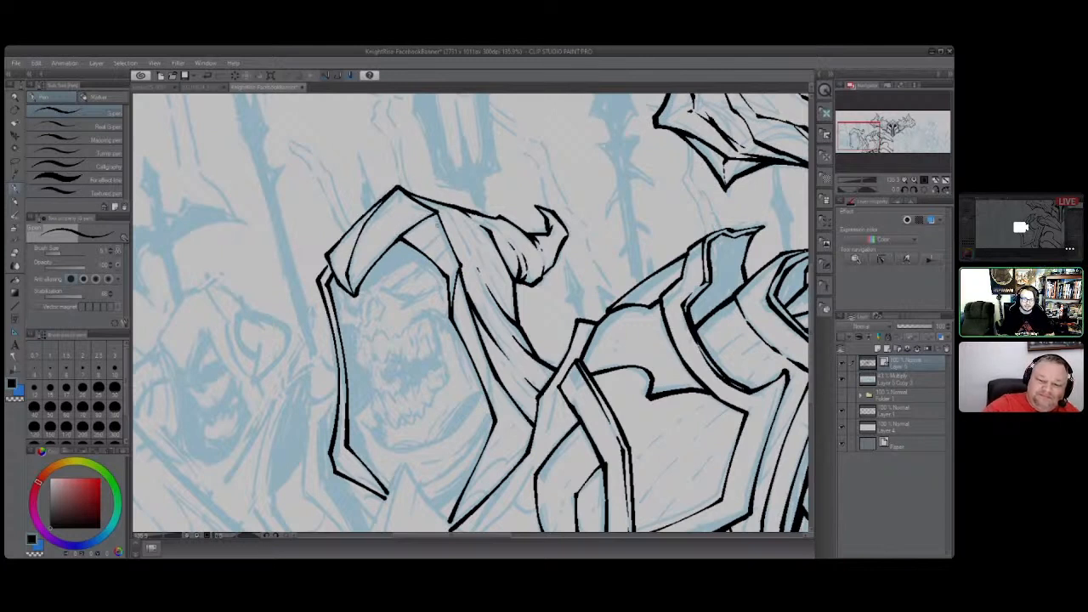
{"action": "mouse_move", "coordinate": [420, 253]}
{"action": "left_mouse_down"}
{"action": "mouse_move", "coordinate": [447, 232]}
{"action": "mouse_move", "coordinate": [457, 276]}
{"action": "left_mouse_up"}
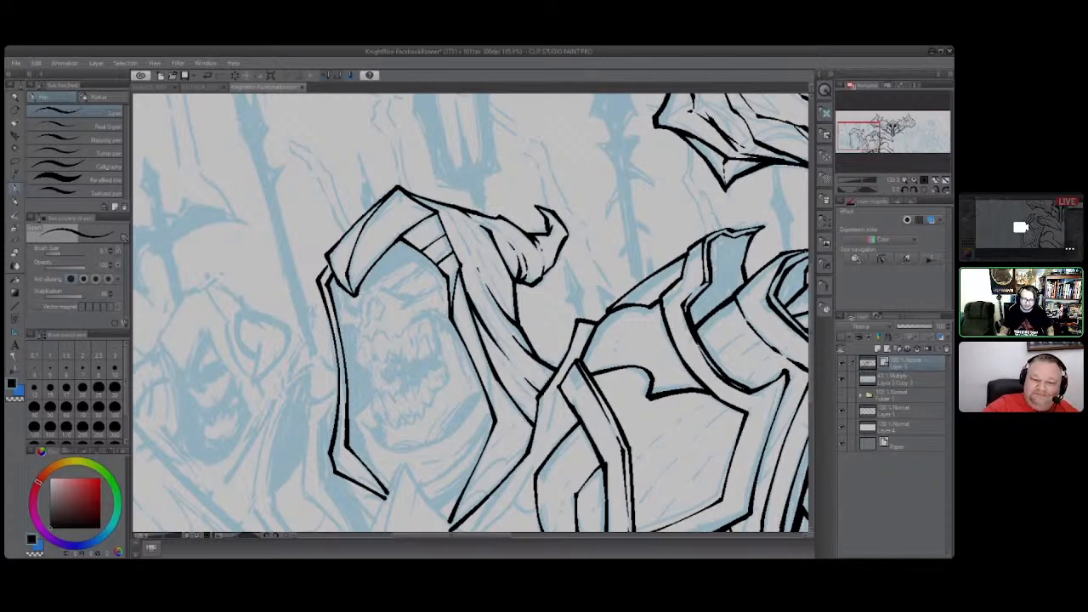
{"action": "left_click_drag", "start_coordinate": [335, 266], "coordinate": [317, 281]}
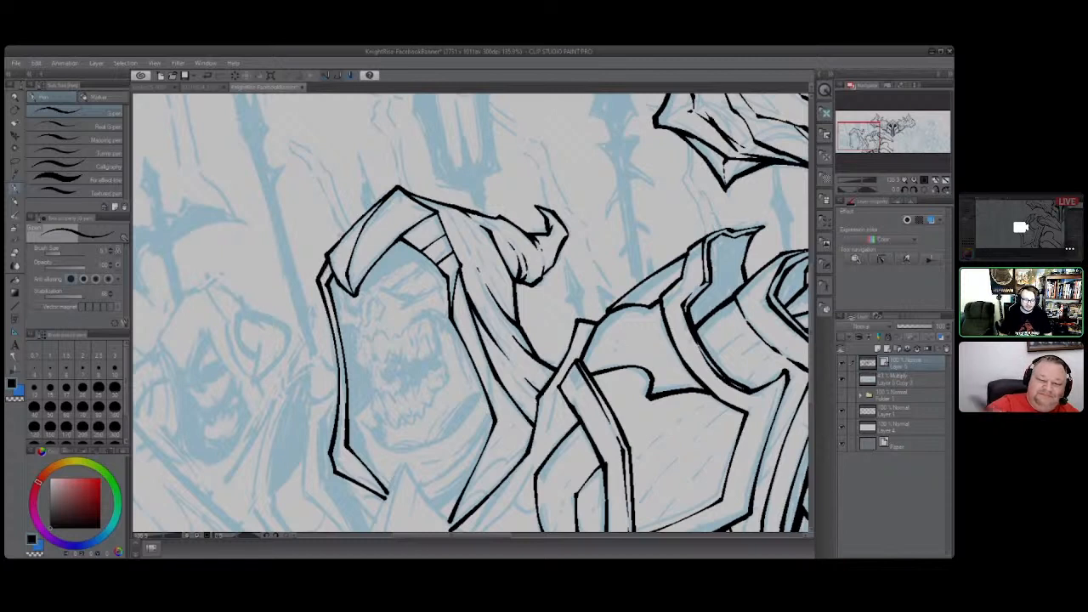
{"action": "key", "text": "ctrl+z"}
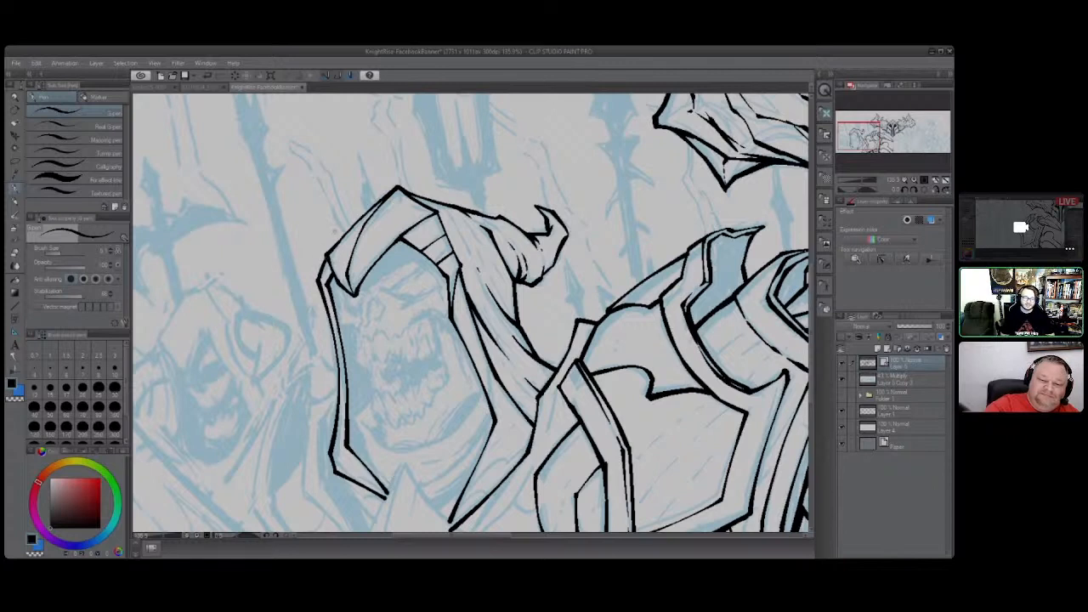
{"action": "mouse_move", "coordinate": [329, 277]}
{"action": "left_mouse_down"}
{"action": "mouse_move", "coordinate": [332, 252]}
{"action": "mouse_move", "coordinate": [324, 267]}
{"action": "left_mouse_up"}
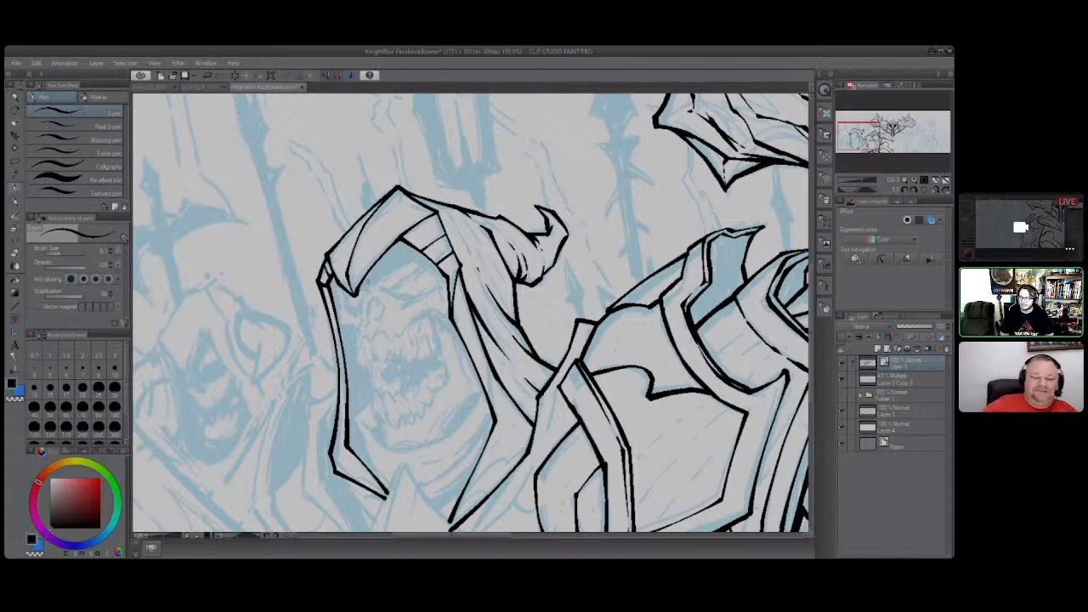
Thicken the inner edges of the hood opening and rework the brow's outer edge into a more angular contour up to the peak.
{"action": "mouse_move", "coordinate": [355, 294]}
{"action": "left_mouse_down"}
{"action": "mouse_move", "coordinate": [398, 234]}
{"action": "mouse_move", "coordinate": [422, 249]}
{"action": "left_mouse_up"}
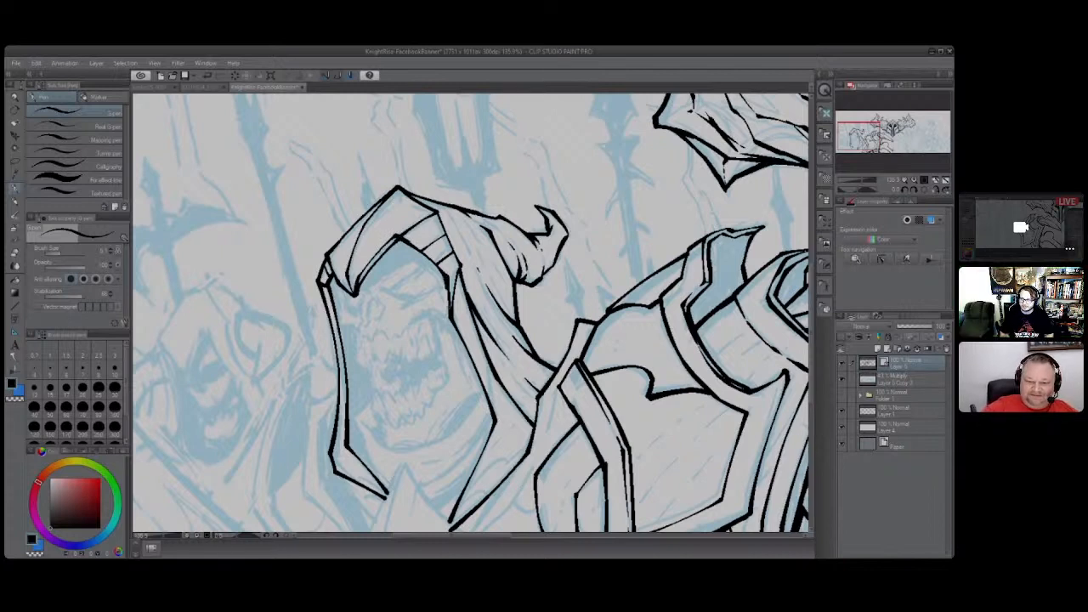
{"action": "left_click_drag", "start_coordinate": [447, 318], "coordinate": [488, 392]}
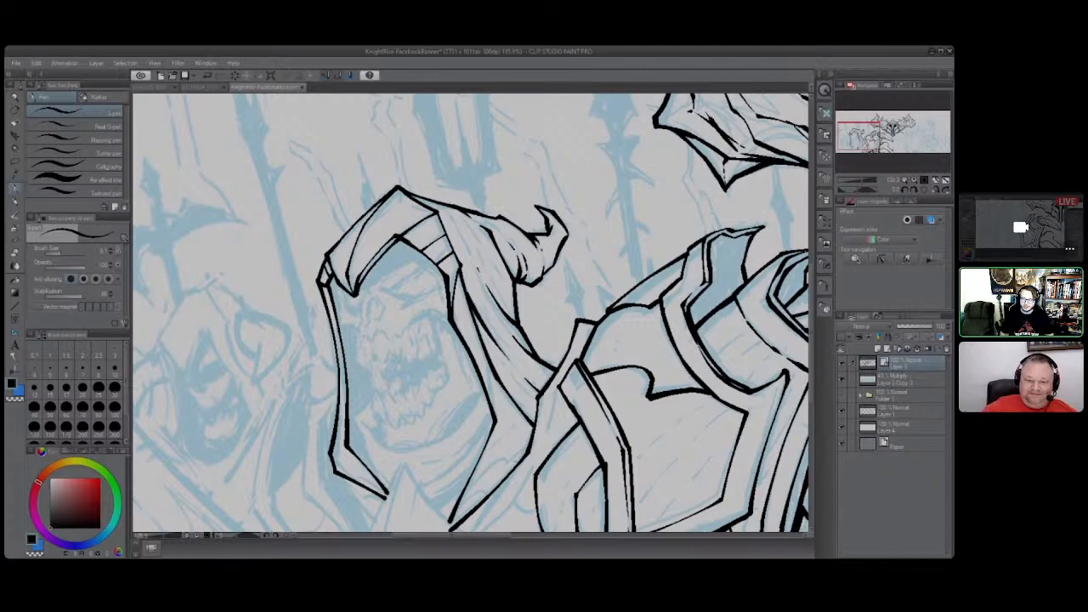
{"action": "left_click_drag", "start_coordinate": [326, 286], "coordinate": [347, 354]}
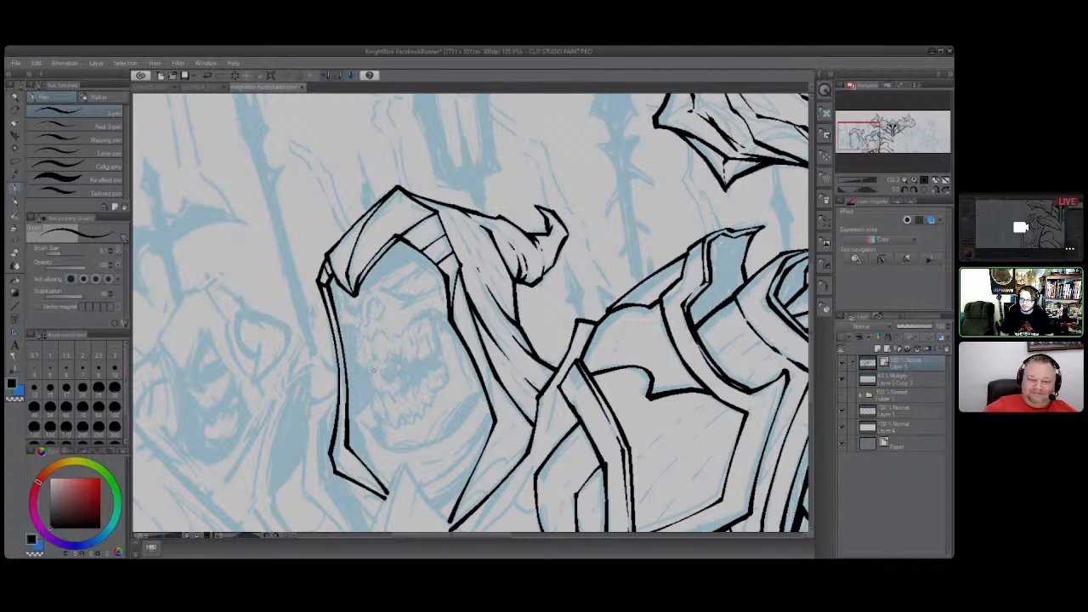
{"action": "mouse_move", "coordinate": [327, 286]}
{"action": "left_mouse_down"}
{"action": "mouse_move", "coordinate": [347, 352]}
{"action": "mouse_move", "coordinate": [350, 445]}
{"action": "left_mouse_up"}
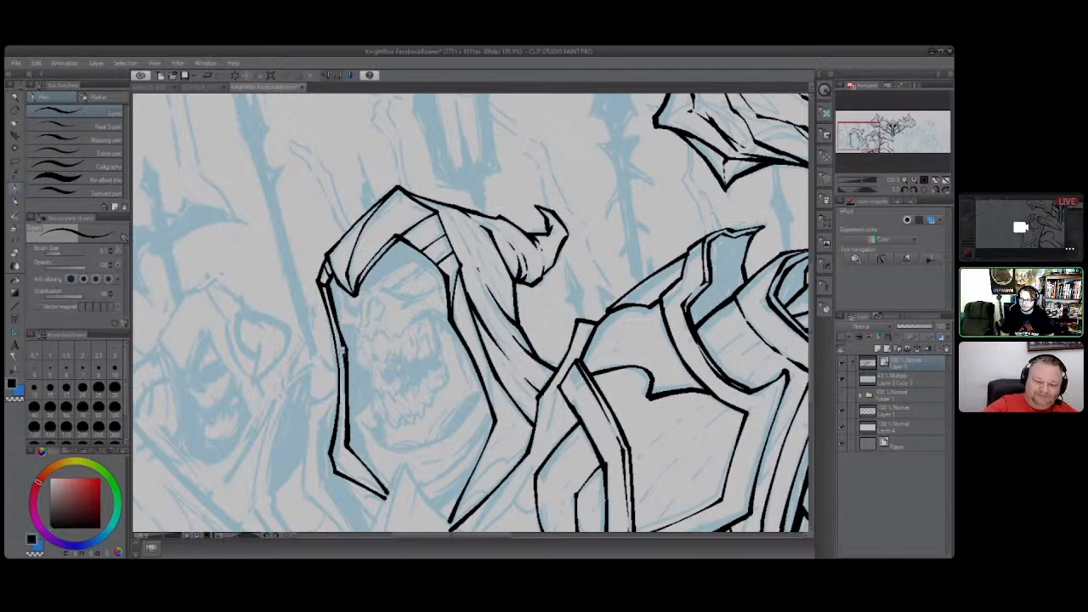
{"action": "left_click_drag", "start_coordinate": [331, 293], "coordinate": [345, 328]}
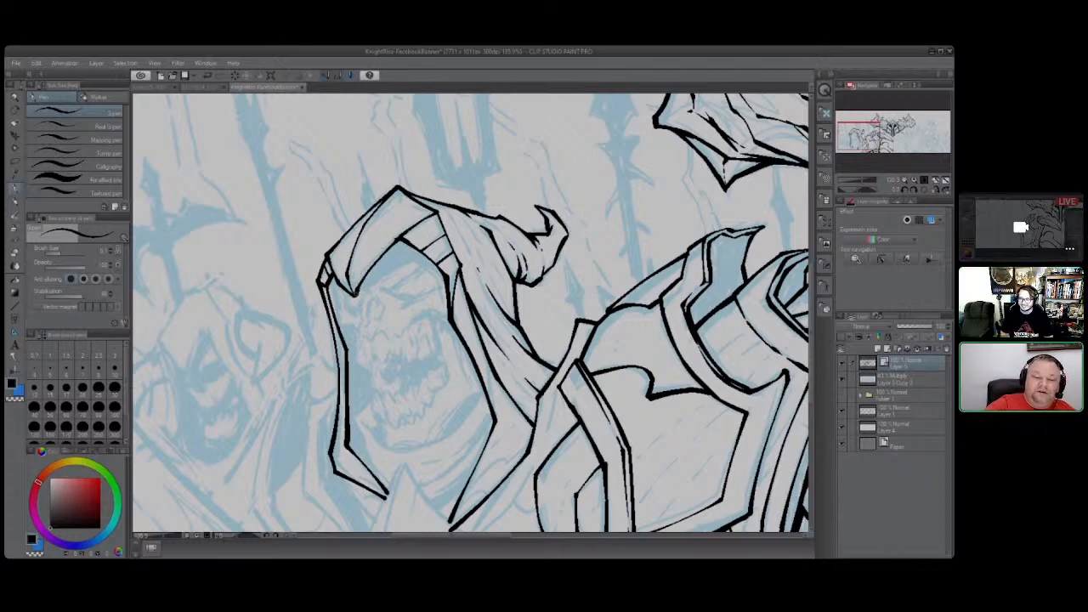
{"action": "left_click_drag", "start_coordinate": [356, 294], "coordinate": [400, 242]}
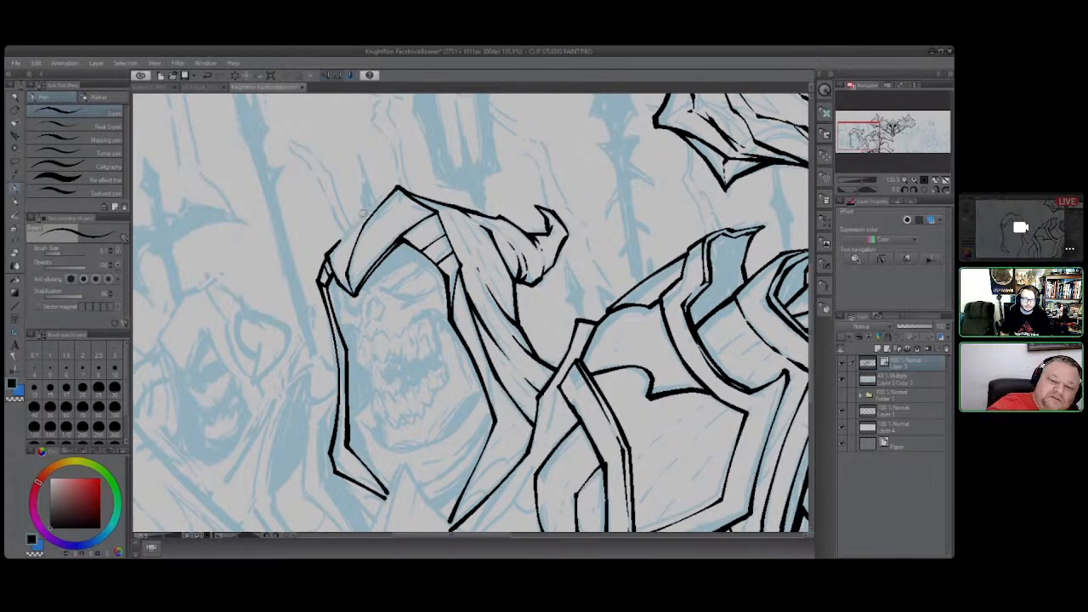
{"action": "left_click_drag", "start_coordinate": [337, 247], "coordinate": [397, 185]}
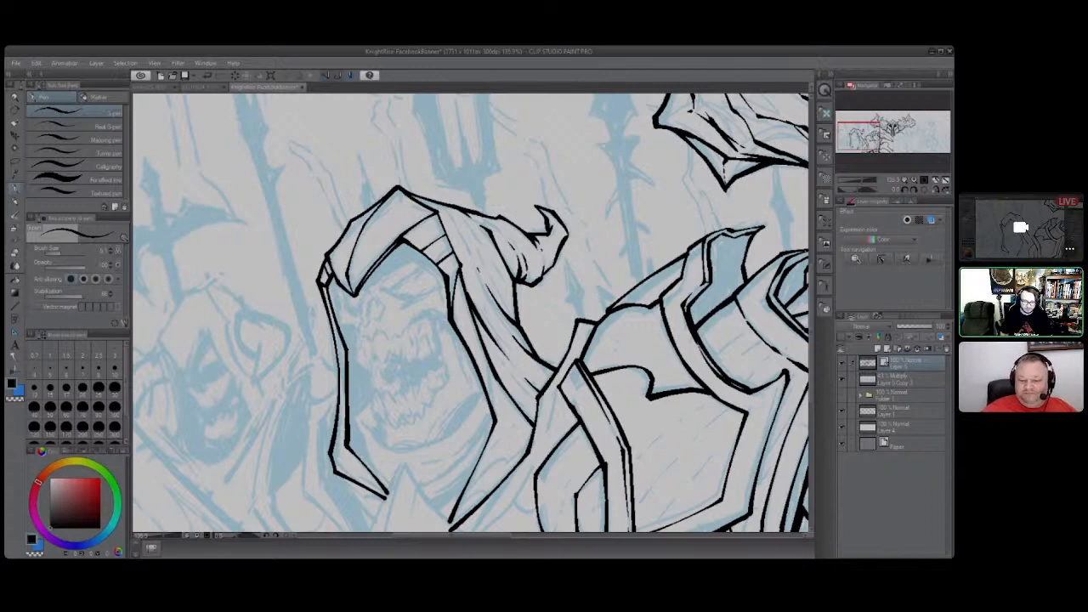
Ink jagged fold lines in the pointed lower end of the hood on the side nearest the knight's shoulder plate.
{"action": "mouse_move", "coordinate": [487, 357]}
{"action": "left_mouse_down"}
{"action": "mouse_move", "coordinate": [498, 422]}
{"action": "mouse_move", "coordinate": [523, 449]}
{"action": "mouse_move", "coordinate": [467, 483]}
{"action": "mouse_move", "coordinate": [459, 508]}
{"action": "mouse_move", "coordinate": [482, 475]}
{"action": "mouse_move", "coordinate": [531, 442]}
{"action": "left_mouse_up"}
{"action": "key", "text": "ctrl+z"}
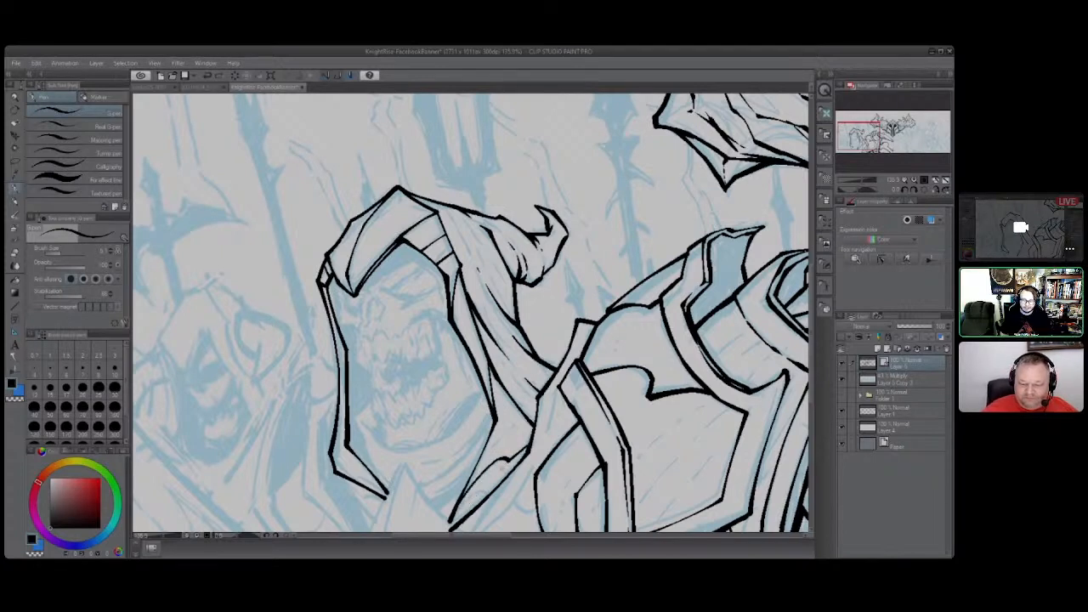
{"action": "left_click_drag", "start_coordinate": [487, 493], "coordinate": [455, 515]}
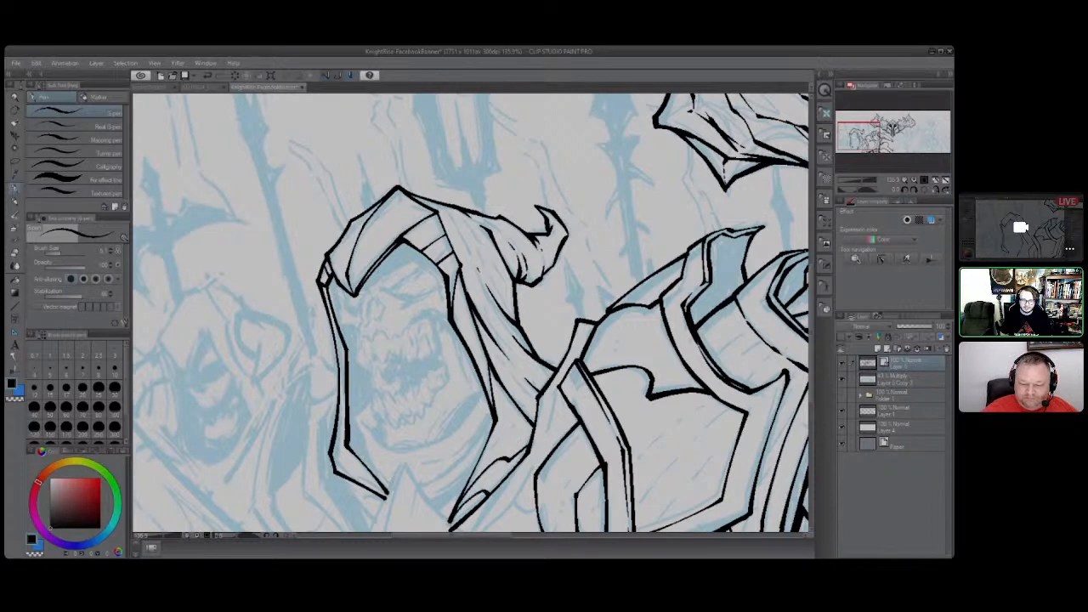
Ink an outer edge and jagged fold lines on the lower end of the hood's far side, matching the opposite tip.
{"action": "scroll", "coordinate": [799, 306], "scroll_direction": "down", "scroll_amount": 3}
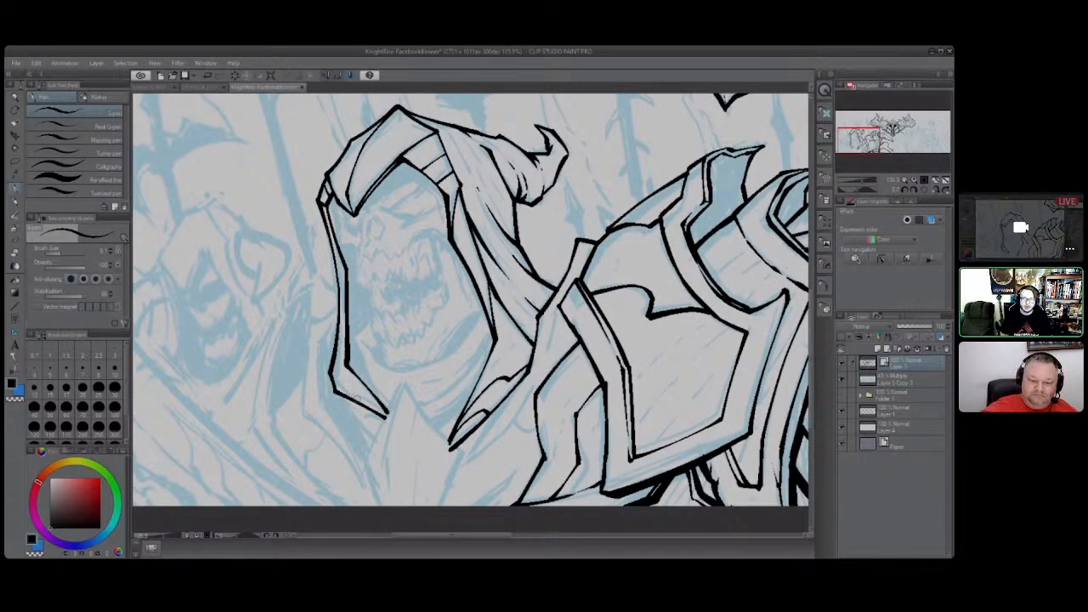
{"action": "key", "text": "ctrl+z"}
{"action": "mouse_move", "coordinate": [321, 204]}
{"action": "left_mouse_down"}
{"action": "mouse_move", "coordinate": [332, 268]}
{"action": "mouse_move", "coordinate": [357, 277]}
{"action": "mouse_move", "coordinate": [337, 271]}
{"action": "mouse_move", "coordinate": [333, 370]}
{"action": "left_mouse_up"}
{"action": "mouse_move", "coordinate": [338, 328]}
{"action": "left_mouse_down"}
{"action": "mouse_move", "coordinate": [331, 389]}
{"action": "mouse_move", "coordinate": [378, 440]}
{"action": "left_mouse_up"}
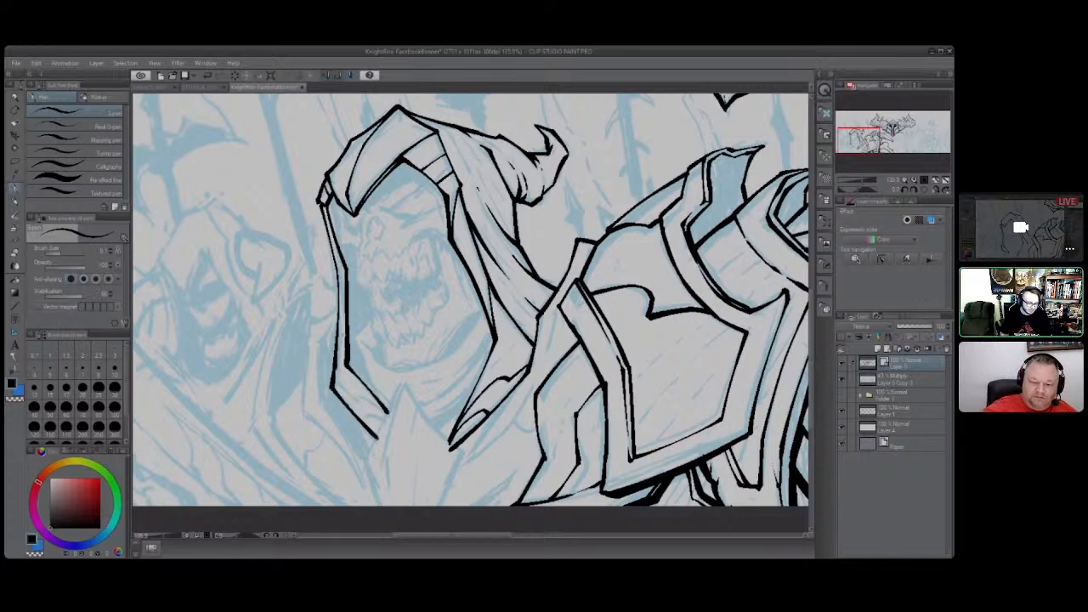
{"action": "left_click_drag", "start_coordinate": [332, 372], "coordinate": [389, 420]}
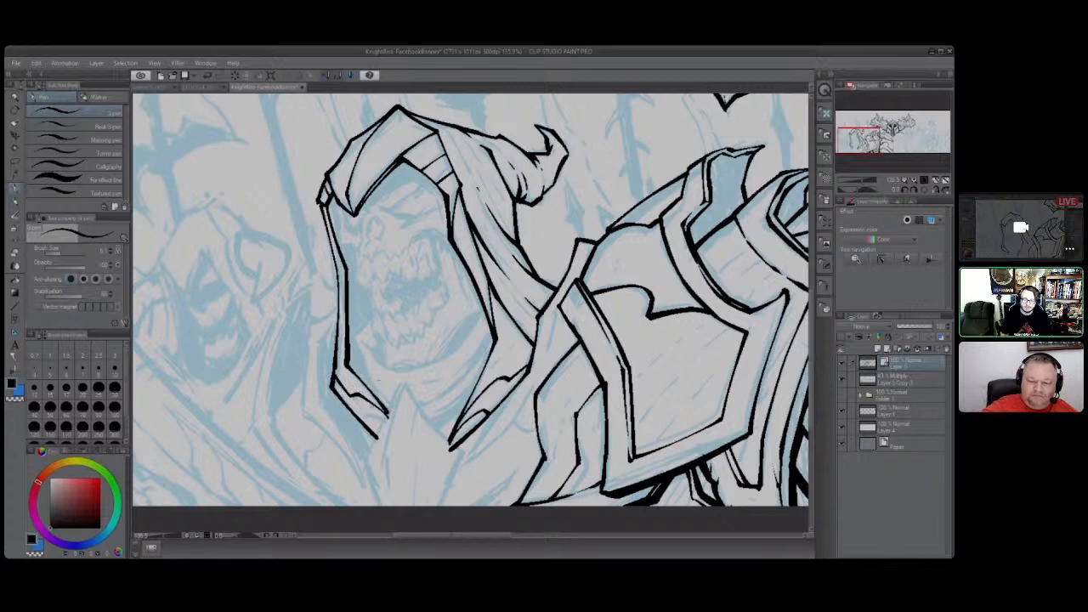
{"action": "left_click_drag", "start_coordinate": [339, 396], "coordinate": [380, 431]}
{"action": "key", "text": "ctrl+z"}
{"action": "key", "text": "ctrl+z"}
{"action": "key", "text": "ctrl+z"}
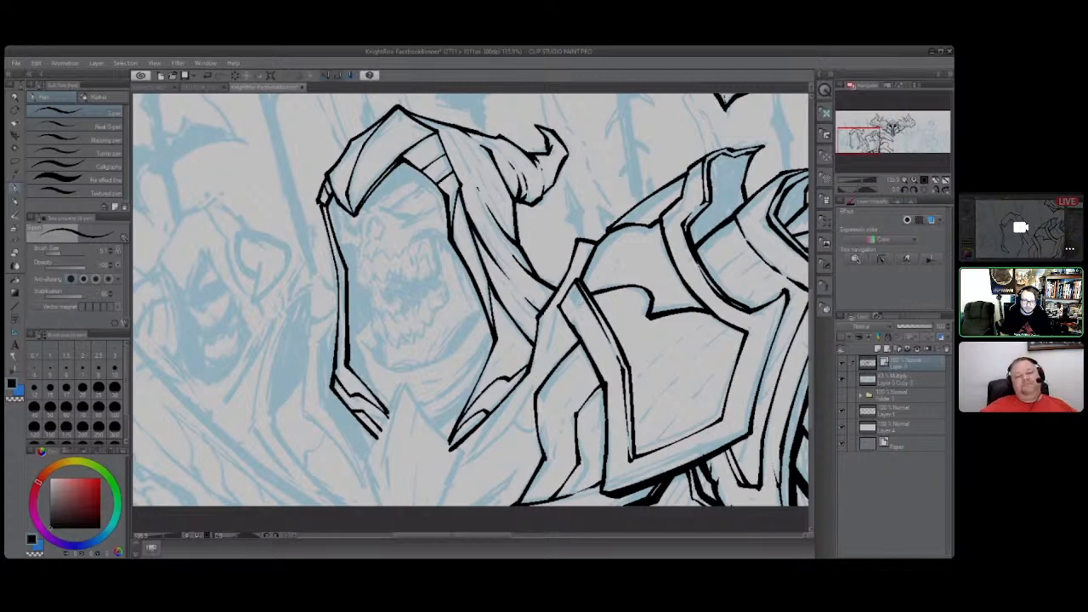
Ink the cloth collar beneath the skeleton's chin, with its curved upper edge and layered folds joining both sides of the hood.
{"action": "mouse_move", "coordinate": [359, 340]}
{"action": "left_mouse_down"}
{"action": "mouse_move", "coordinate": [385, 370]}
{"action": "mouse_move", "coordinate": [407, 370]}
{"action": "mouse_move", "coordinate": [442, 358]}
{"action": "mouse_move", "coordinate": [485, 308]}
{"action": "mouse_move", "coordinate": [456, 347]}
{"action": "mouse_move", "coordinate": [400, 371]}
{"action": "mouse_move", "coordinate": [374, 368]}
{"action": "left_mouse_up"}
{"action": "key", "text": "ctrl+z"}
{"action": "key", "text": "ctrl+z"}
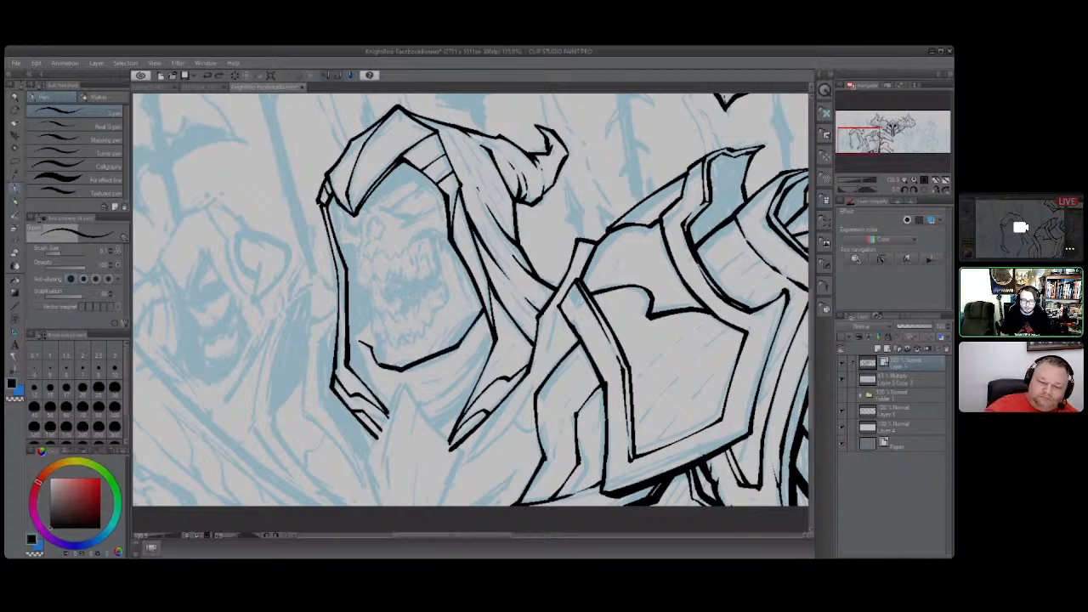
{"action": "mouse_move", "coordinate": [374, 316]}
{"action": "left_mouse_down"}
{"action": "mouse_move", "coordinate": [349, 339]}
{"action": "mouse_move", "coordinate": [388, 411]}
{"action": "mouse_move", "coordinate": [393, 399]}
{"action": "mouse_move", "coordinate": [463, 372]}
{"action": "mouse_move", "coordinate": [488, 316]}
{"action": "mouse_move", "coordinate": [468, 372]}
{"action": "mouse_move", "coordinate": [429, 404]}
{"action": "mouse_move", "coordinate": [433, 422]}
{"action": "mouse_move", "coordinate": [469, 393]}
{"action": "mouse_move", "coordinate": [495, 337]}
{"action": "left_mouse_up"}
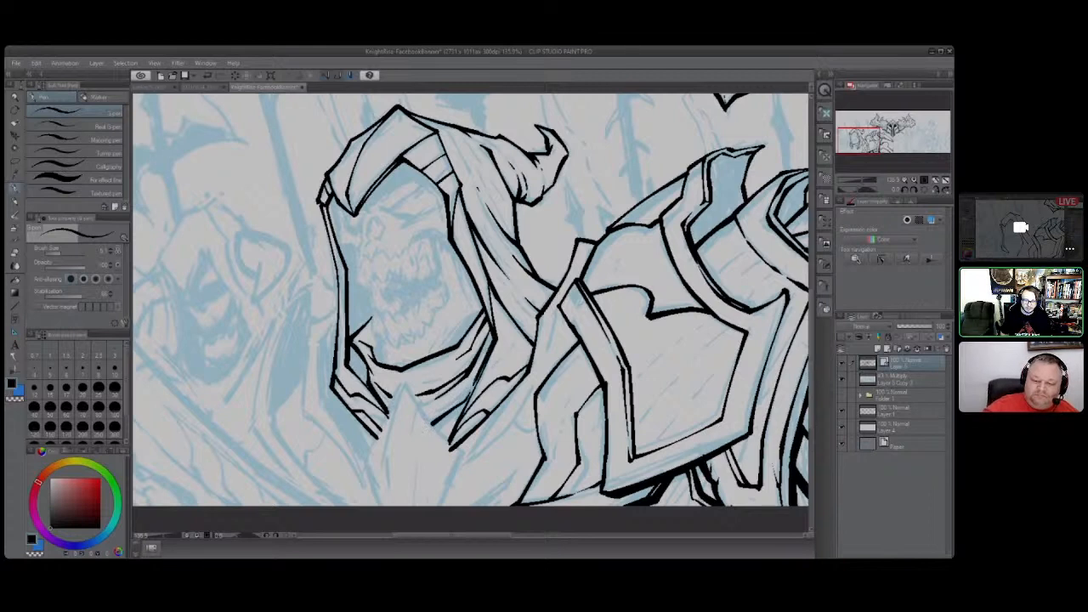
{"action": "mouse_move", "coordinate": [478, 381]}
{"action": "left_mouse_down"}
{"action": "mouse_move", "coordinate": [433, 433]}
{"action": "mouse_move", "coordinate": [456, 410]}
{"action": "left_mouse_up"}
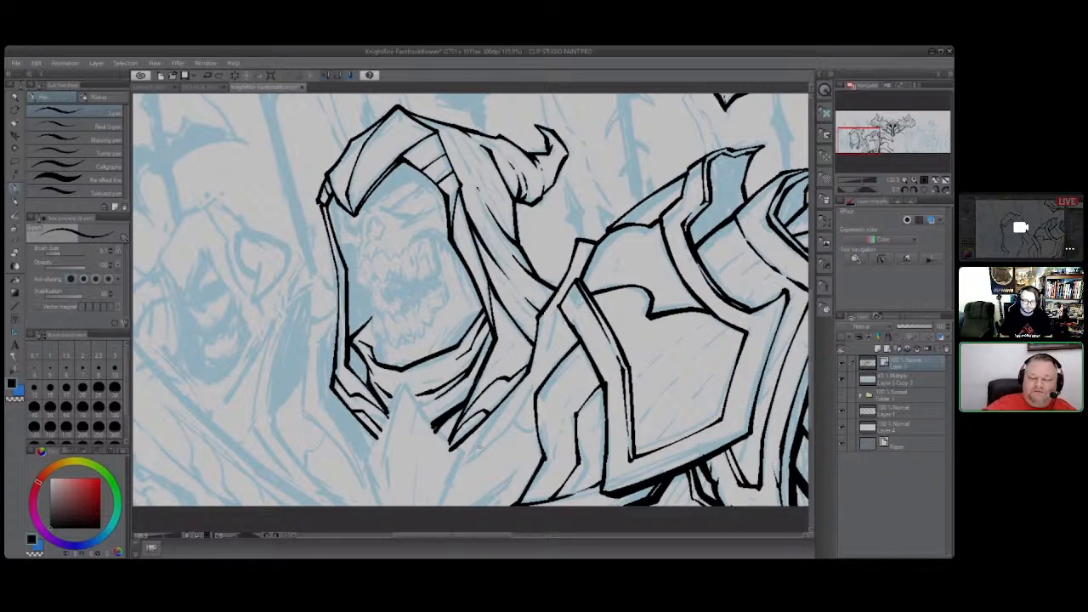
{"action": "mouse_move", "coordinate": [382, 376]}
{"action": "left_mouse_down"}
{"action": "mouse_move", "coordinate": [406, 381]}
{"action": "mouse_move", "coordinate": [423, 369]}
{"action": "left_mouse_up"}
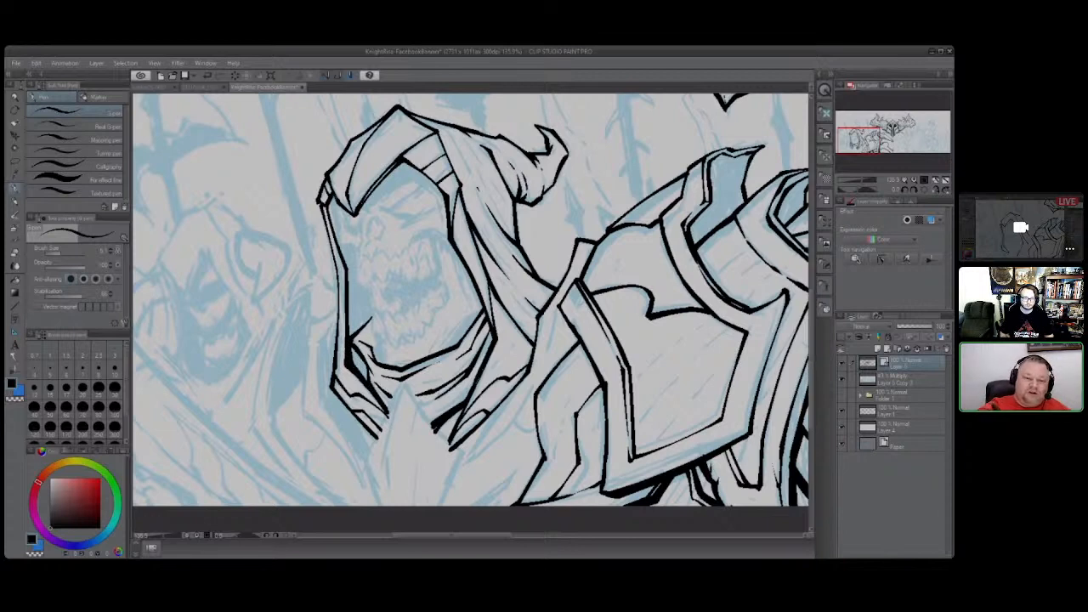
Ink the skull's cheekbones, the far side of the upper jaw, and the angled brow ridge inside the hood.
{"action": "mouse_move", "coordinate": [331, 196]}
{"action": "left_mouse_down"}
{"action": "mouse_move", "coordinate": [338, 245]}
{"action": "mouse_move", "coordinate": [362, 252]}
{"action": "mouse_move", "coordinate": [437, 224]}
{"action": "mouse_move", "coordinate": [447, 240]}
{"action": "mouse_move", "coordinate": [412, 232]}
{"action": "left_mouse_up"}
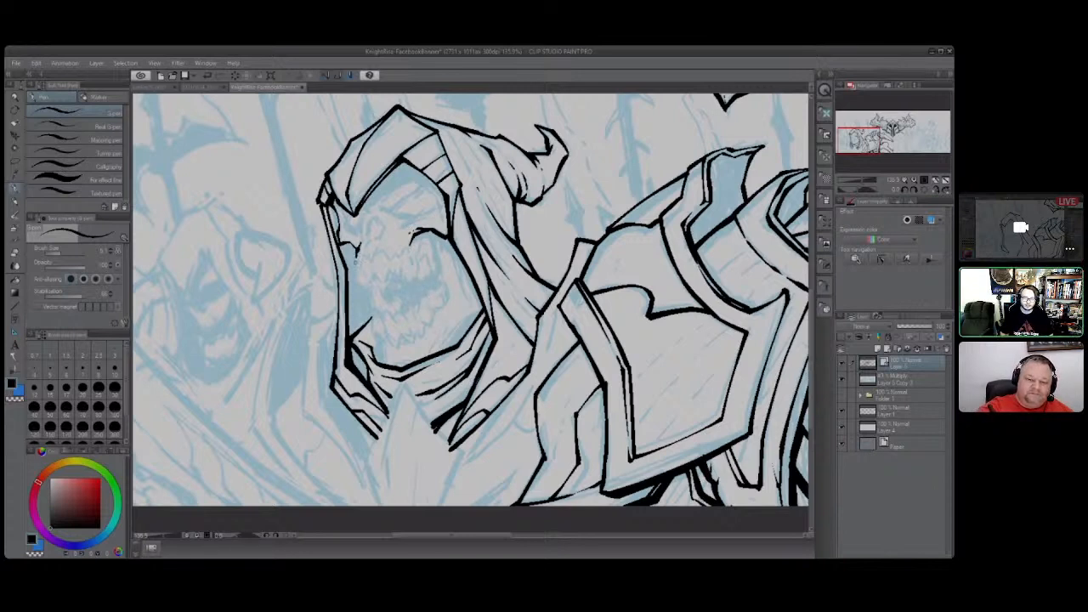
{"action": "mouse_move", "coordinate": [357, 248]}
{"action": "left_mouse_down"}
{"action": "mouse_move", "coordinate": [354, 271]}
{"action": "mouse_move", "coordinate": [375, 292]}
{"action": "left_mouse_up"}
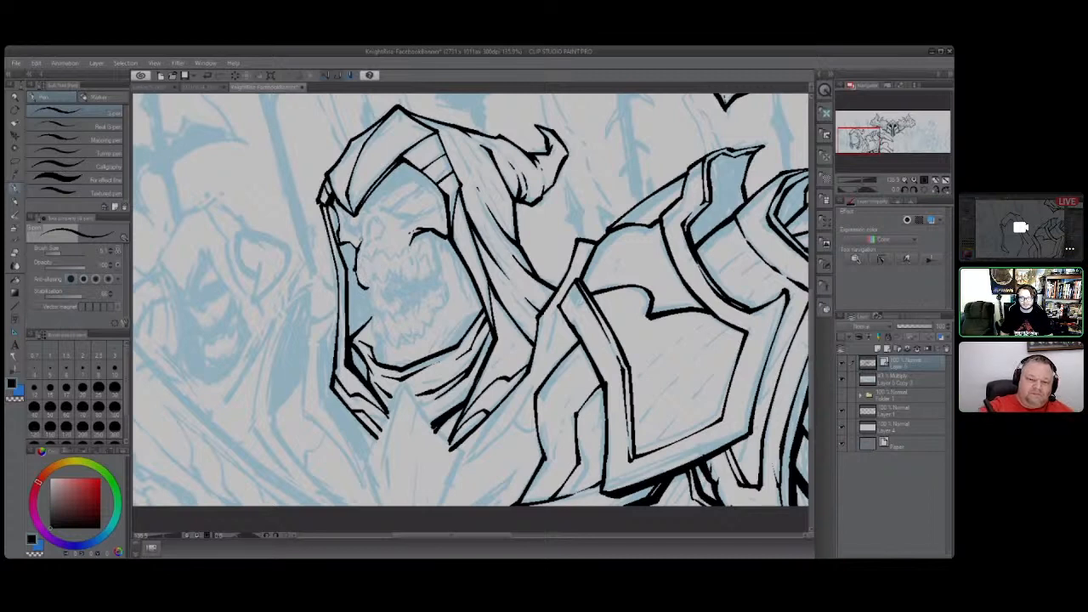
{"action": "mouse_move", "coordinate": [362, 241]}
{"action": "left_mouse_down"}
{"action": "mouse_move", "coordinate": [357, 220]}
{"action": "mouse_move", "coordinate": [375, 208]}
{"action": "mouse_move", "coordinate": [348, 228]}
{"action": "mouse_move", "coordinate": [339, 205]}
{"action": "mouse_move", "coordinate": [383, 196]}
{"action": "left_mouse_up"}
{"action": "left_click_drag", "start_coordinate": [378, 213], "coordinate": [404, 198]}
{"action": "left_click_drag", "start_coordinate": [399, 203], "coordinate": [416, 184]}
{"action": "left_click_drag", "start_coordinate": [420, 190], "coordinate": [430, 181]}
{"action": "left_click_drag", "start_coordinate": [425, 189], "coordinate": [435, 180]}
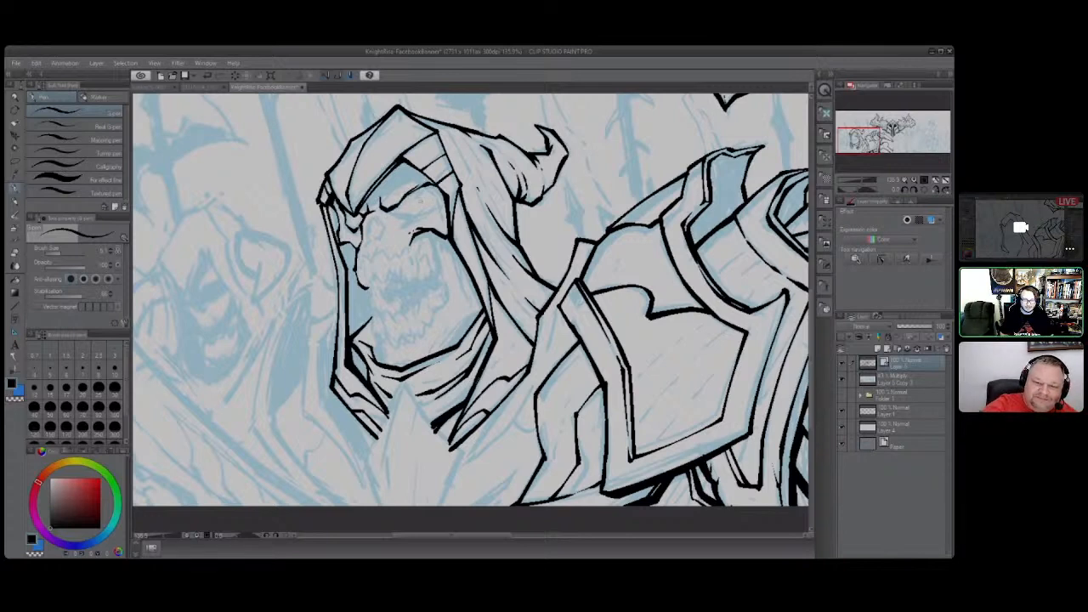
Ink the skull's near eye socket and the creased forehead lines above it under the hood's peak.
{"action": "mouse_move", "coordinate": [394, 216]}
{"action": "left_mouse_down"}
{"action": "mouse_move", "coordinate": [400, 204]}
{"action": "mouse_move", "coordinate": [420, 214]}
{"action": "mouse_move", "coordinate": [408, 218]}
{"action": "mouse_move", "coordinate": [445, 188]}
{"action": "mouse_move", "coordinate": [393, 192]}
{"action": "mouse_move", "coordinate": [406, 172]}
{"action": "left_mouse_up"}
{"action": "mouse_move", "coordinate": [403, 177]}
{"action": "left_mouse_down"}
{"action": "mouse_move", "coordinate": [418, 165]}
{"action": "mouse_move", "coordinate": [434, 173]}
{"action": "mouse_move", "coordinate": [392, 192]}
{"action": "mouse_move", "coordinate": [397, 182]}
{"action": "mouse_move", "coordinate": [385, 185]}
{"action": "left_mouse_up"}
{"action": "key", "text": "ctrl+z"}
{"action": "left_click_drag", "start_coordinate": [376, 190], "coordinate": [397, 171]}
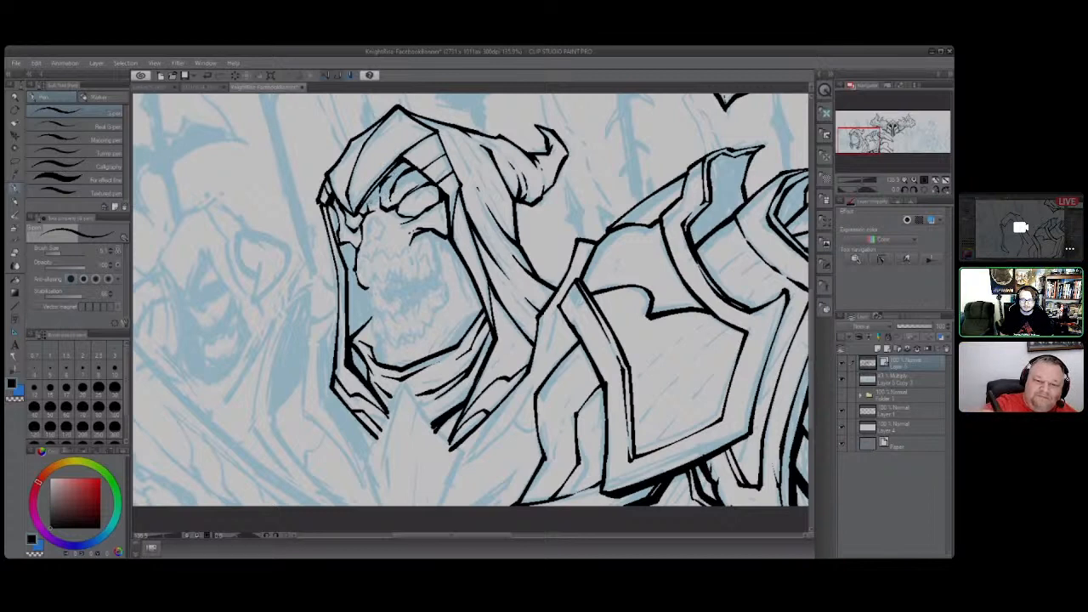
Ink the skull's nose cavity, the bridge of the nose, and the small creases between the nose and eye sockets.
{"action": "mouse_move", "coordinate": [369, 207]}
{"action": "left_mouse_down"}
{"action": "mouse_move", "coordinate": [376, 190]}
{"action": "mouse_move", "coordinate": [365, 244]}
{"action": "mouse_move", "coordinate": [380, 217]}
{"action": "left_mouse_up"}
{"action": "left_click_drag", "start_coordinate": [377, 228], "coordinate": [385, 221]}
{"action": "left_click_drag", "start_coordinate": [374, 238], "coordinate": [384, 229]}
{"action": "left_click_drag", "start_coordinate": [374, 242], "coordinate": [381, 231]}
{"action": "mouse_move", "coordinate": [370, 238]}
{"action": "left_mouse_down"}
{"action": "mouse_move", "coordinate": [386, 218]}
{"action": "mouse_move", "coordinate": [371, 221]}
{"action": "left_mouse_up"}
{"action": "mouse_move", "coordinate": [363, 241]}
{"action": "left_mouse_down"}
{"action": "mouse_move", "coordinate": [371, 233]}
{"action": "mouse_move", "coordinate": [341, 210]}
{"action": "left_mouse_up"}
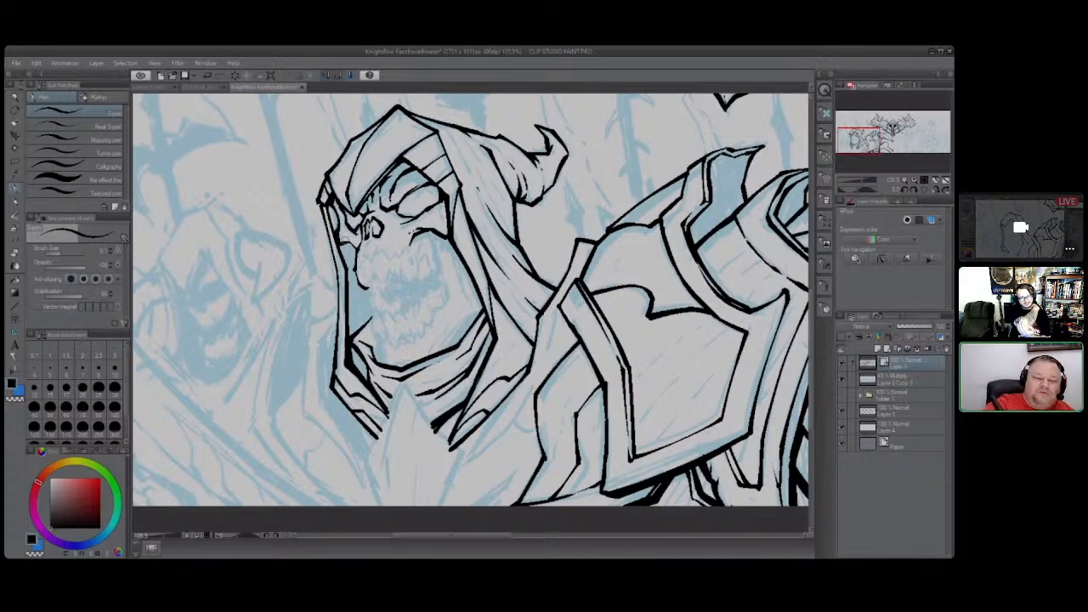
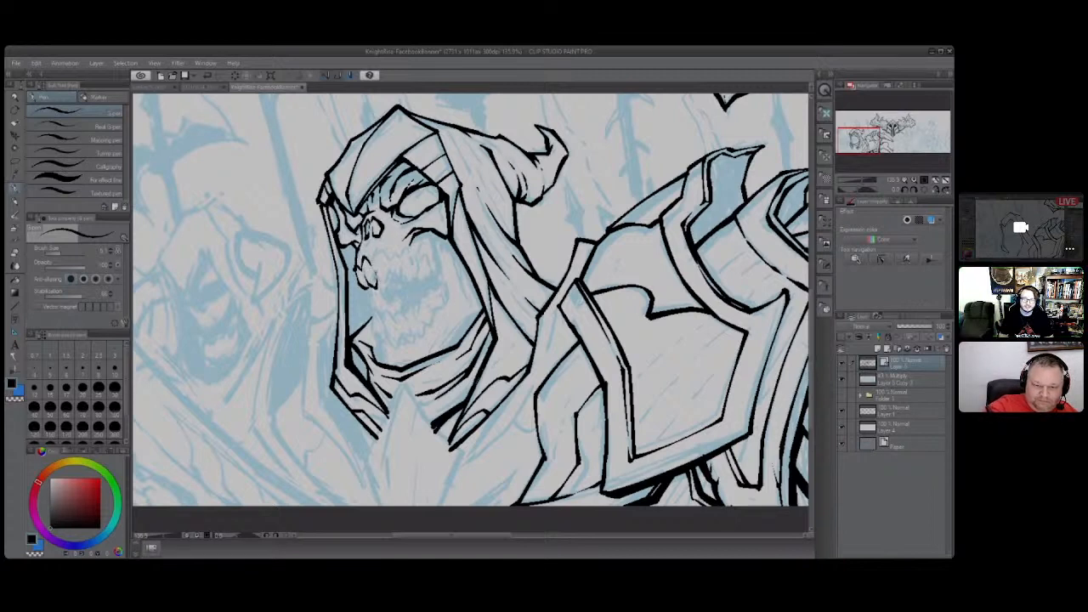
Ink the skull's row of upper teeth and add short detail lines along the gums, cheekbone and nose.
{"action": "mouse_move", "coordinate": [375, 251]}
{"action": "left_mouse_down"}
{"action": "mouse_move", "coordinate": [388, 267]}
{"action": "mouse_move", "coordinate": [372, 277]}
{"action": "mouse_move", "coordinate": [390, 288]}
{"action": "mouse_move", "coordinate": [393, 251]}
{"action": "mouse_move", "coordinate": [396, 279]}
{"action": "mouse_move", "coordinate": [408, 255]}
{"action": "mouse_move", "coordinate": [413, 282]}
{"action": "mouse_move", "coordinate": [417, 258]}
{"action": "mouse_move", "coordinate": [431, 266]}
{"action": "mouse_move", "coordinate": [416, 278]}
{"action": "mouse_move", "coordinate": [435, 263]}
{"action": "mouse_move", "coordinate": [433, 277]}
{"action": "mouse_move", "coordinate": [440, 257]}
{"action": "mouse_move", "coordinate": [428, 236]}
{"action": "left_mouse_up"}
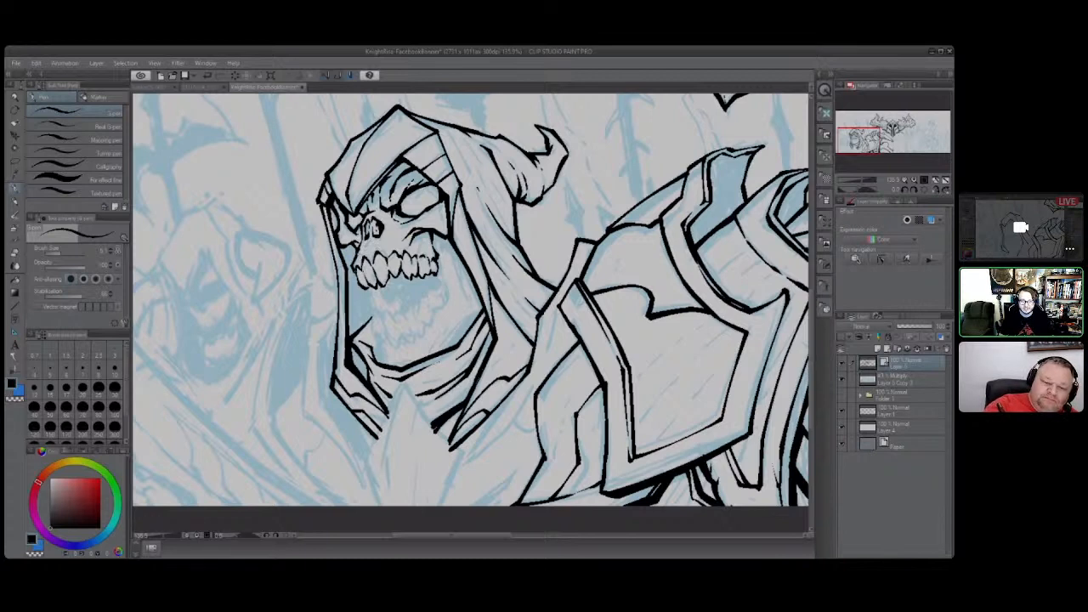
{"action": "left_click_drag", "start_coordinate": [362, 289], "coordinate": [368, 246]}
{"action": "mouse_move", "coordinate": [372, 255]}
{"action": "left_mouse_down"}
{"action": "mouse_move", "coordinate": [370, 239]}
{"action": "mouse_move", "coordinate": [412, 245]}
{"action": "mouse_move", "coordinate": [415, 236]}
{"action": "left_mouse_up"}
{"action": "left_click_drag", "start_coordinate": [420, 241], "coordinate": [423, 233]}
{"action": "mouse_move", "coordinate": [427, 249]}
{"action": "left_mouse_down"}
{"action": "mouse_move", "coordinate": [425, 234]}
{"action": "mouse_move", "coordinate": [428, 246]}
{"action": "mouse_move", "coordinate": [389, 228]}
{"action": "mouse_move", "coordinate": [383, 239]}
{"action": "mouse_move", "coordinate": [370, 218]}
{"action": "left_mouse_up"}
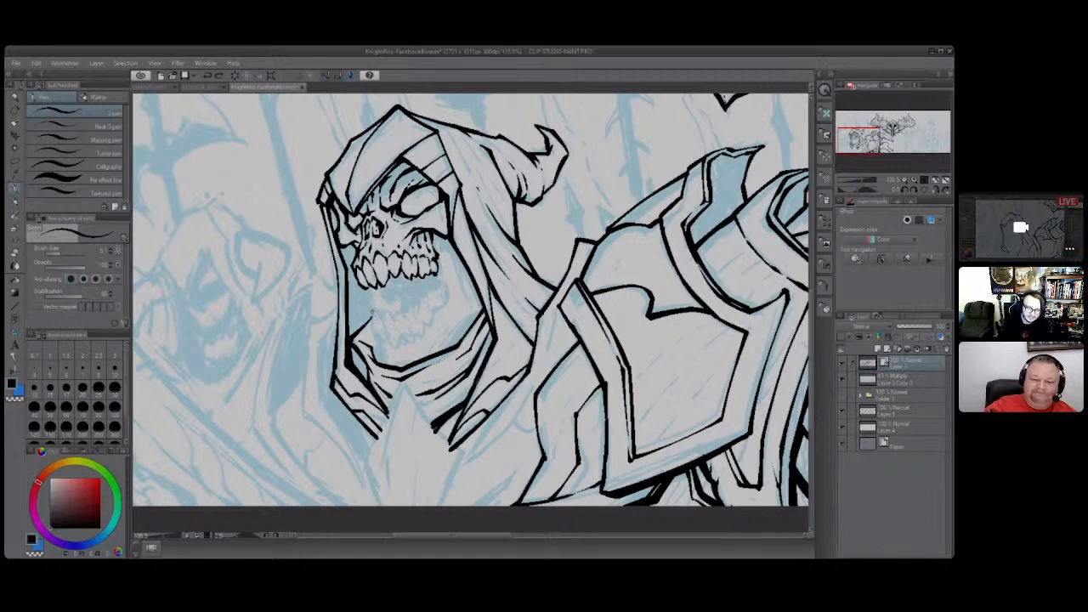
Ink the skull's row of lower teeth from the front to the back of the jaw, with short gum lines beneath them.
{"action": "mouse_move", "coordinate": [370, 323]}
{"action": "left_mouse_down"}
{"action": "mouse_move", "coordinate": [379, 343]}
{"action": "mouse_move", "coordinate": [384, 331]}
{"action": "mouse_move", "coordinate": [397, 350]}
{"action": "left_mouse_up"}
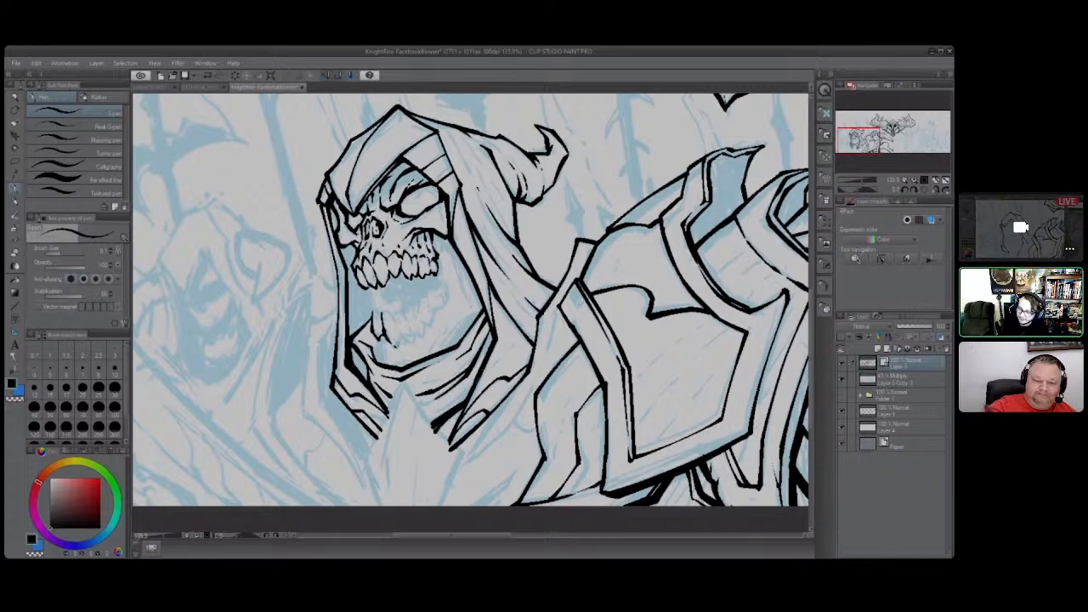
{"action": "left_click_drag", "start_coordinate": [382, 311], "coordinate": [399, 347]}
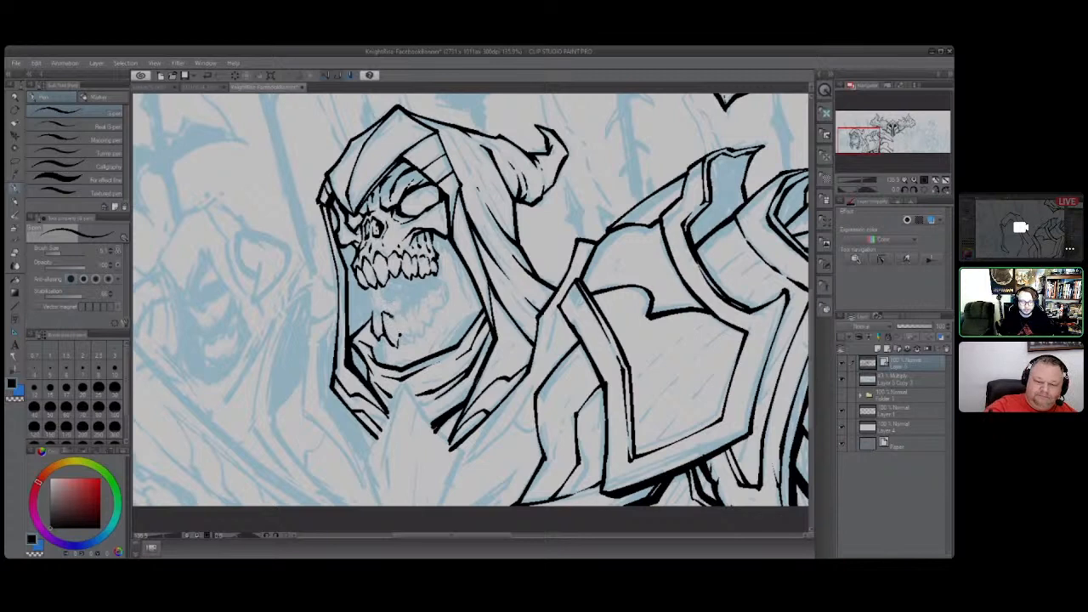
{"action": "mouse_move", "coordinate": [382, 311]}
{"action": "left_mouse_down"}
{"action": "mouse_move", "coordinate": [384, 331]}
{"action": "mouse_move", "coordinate": [373, 316]}
{"action": "mouse_move", "coordinate": [391, 345]}
{"action": "mouse_move", "coordinate": [372, 344]}
{"action": "mouse_move", "coordinate": [373, 362]}
{"action": "mouse_move", "coordinate": [403, 350]}
{"action": "mouse_move", "coordinate": [400, 321]}
{"action": "left_mouse_up"}
{"action": "mouse_move", "coordinate": [399, 307]}
{"action": "left_mouse_down"}
{"action": "mouse_move", "coordinate": [415, 339]}
{"action": "mouse_move", "coordinate": [412, 304]}
{"action": "mouse_move", "coordinate": [418, 343]}
{"action": "mouse_move", "coordinate": [418, 295]}
{"action": "mouse_move", "coordinate": [429, 325]}
{"action": "mouse_move", "coordinate": [416, 327]}
{"action": "left_mouse_up"}
{"action": "key", "text": "ctrl+z"}
{"action": "key", "text": "ctrl+z"}
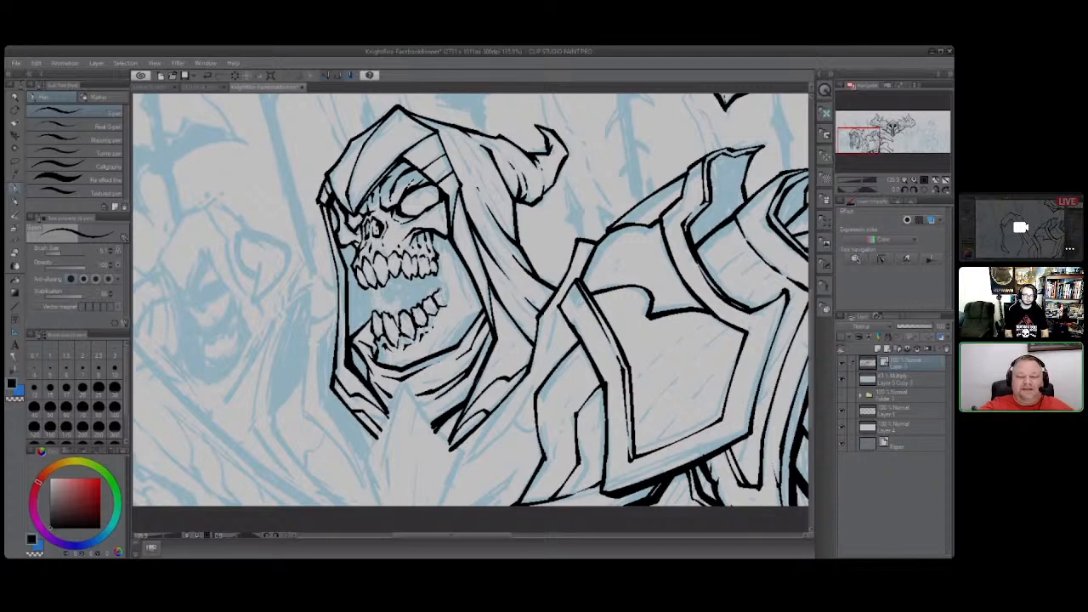
{"action": "left_click_drag", "start_coordinate": [437, 289], "coordinate": [446, 307]}
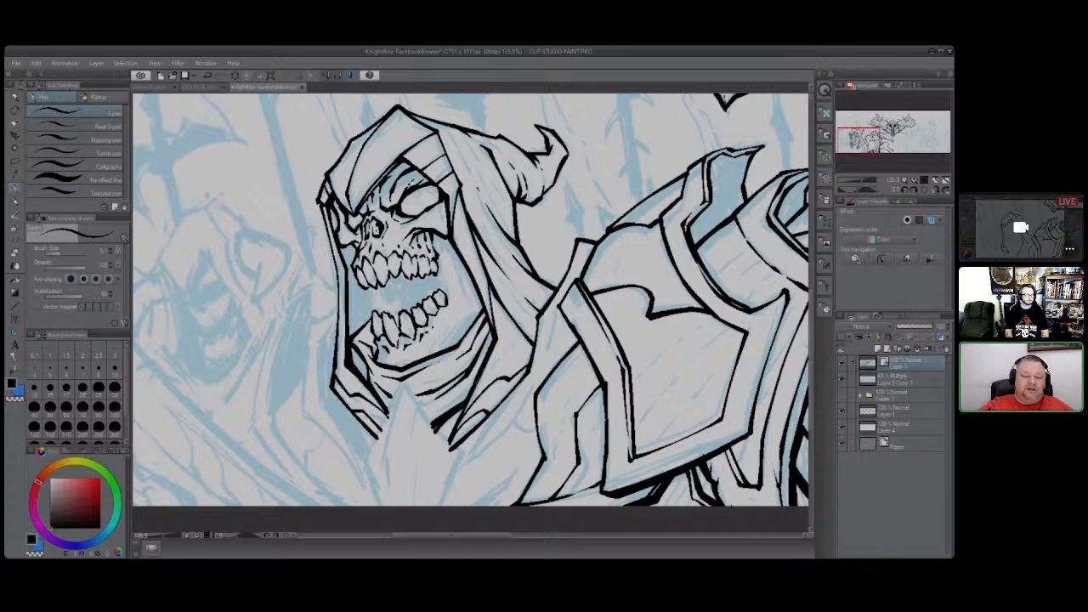
{"action": "left_click_drag", "start_coordinate": [387, 346], "coordinate": [387, 359]}
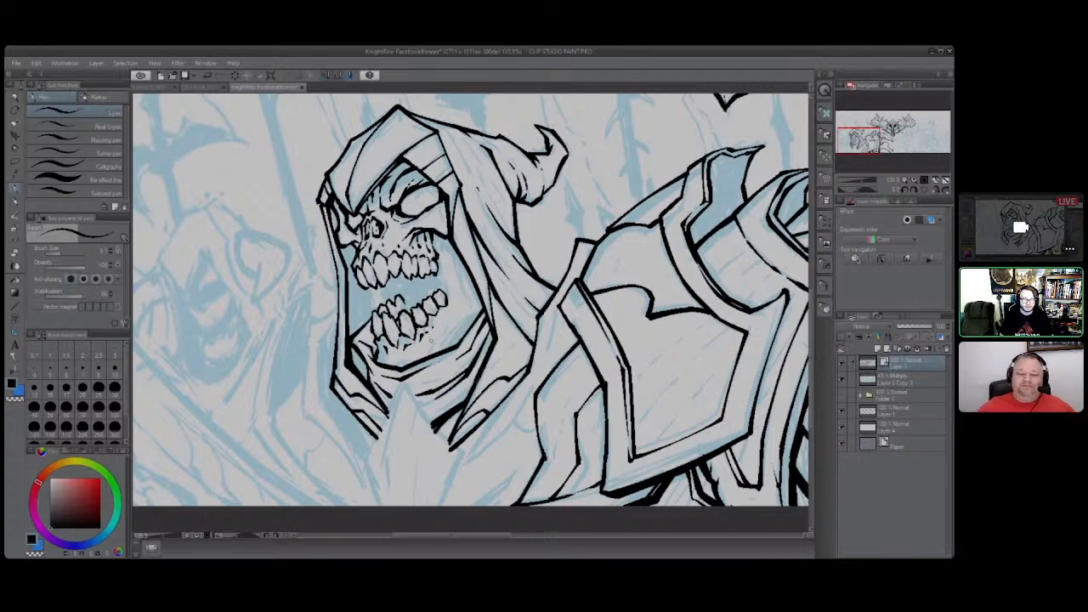
Refine the rear lower teeth and front tooth tips, and ink the line joining the upper and lower jaws at the mouth corner.
{"action": "mouse_move", "coordinate": [424, 309]}
{"action": "left_mouse_down"}
{"action": "mouse_move", "coordinate": [431, 295]}
{"action": "mouse_move", "coordinate": [444, 300]}
{"action": "left_mouse_up"}
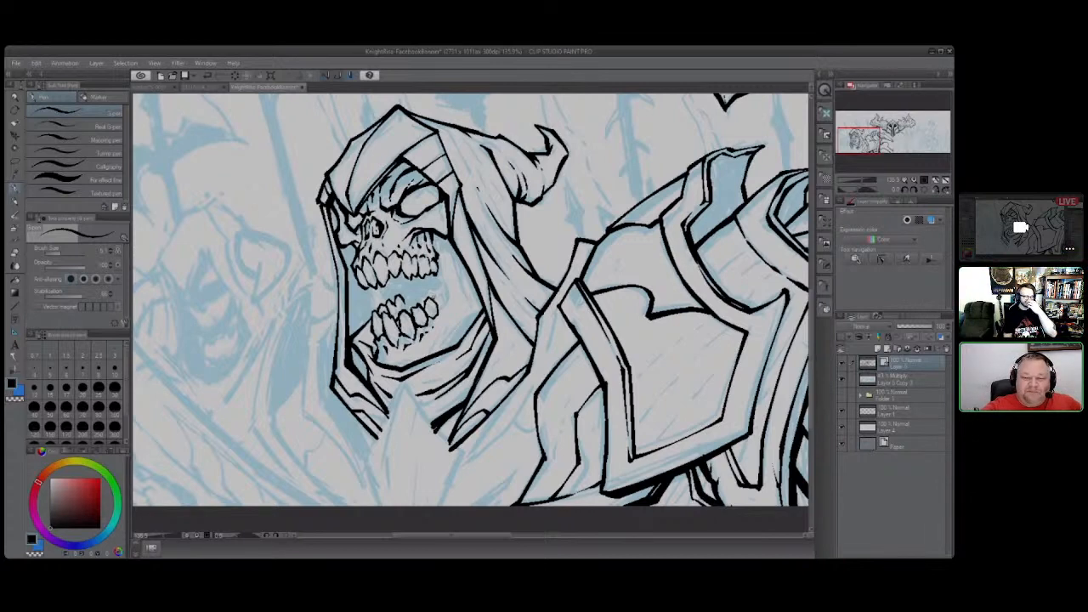
{"action": "mouse_move", "coordinate": [432, 288]}
{"action": "left_mouse_down"}
{"action": "mouse_move", "coordinate": [449, 297]}
{"action": "mouse_move", "coordinate": [437, 310]}
{"action": "left_mouse_up"}
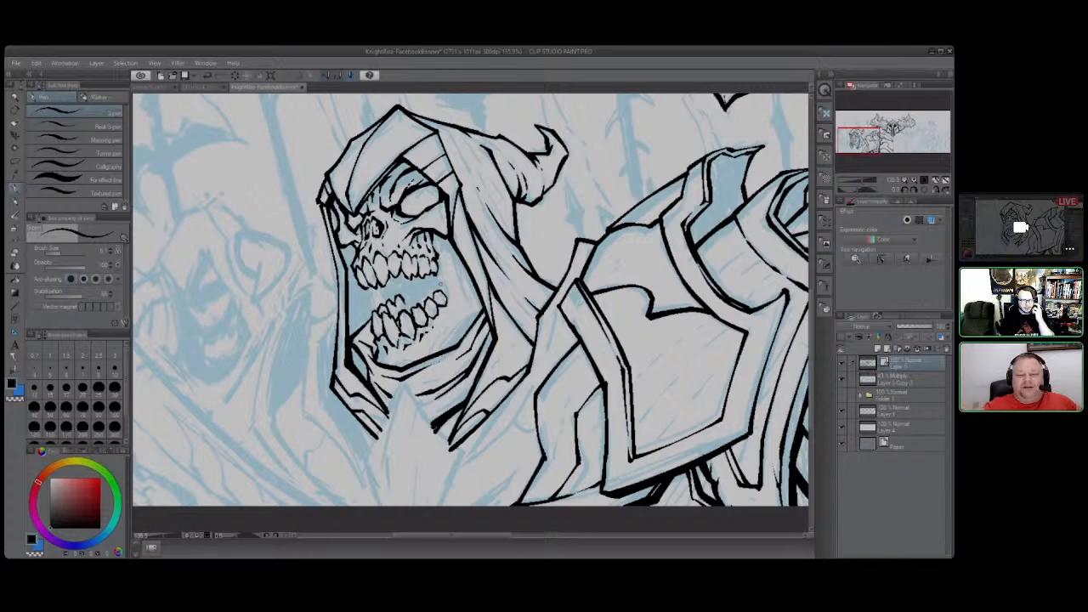
{"action": "mouse_move", "coordinate": [444, 308]}
{"action": "left_mouse_down"}
{"action": "mouse_move", "coordinate": [437, 258]}
{"action": "mouse_move", "coordinate": [430, 288]}
{"action": "mouse_move", "coordinate": [400, 290]}
{"action": "mouse_move", "coordinate": [396, 278]}
{"action": "left_mouse_up"}
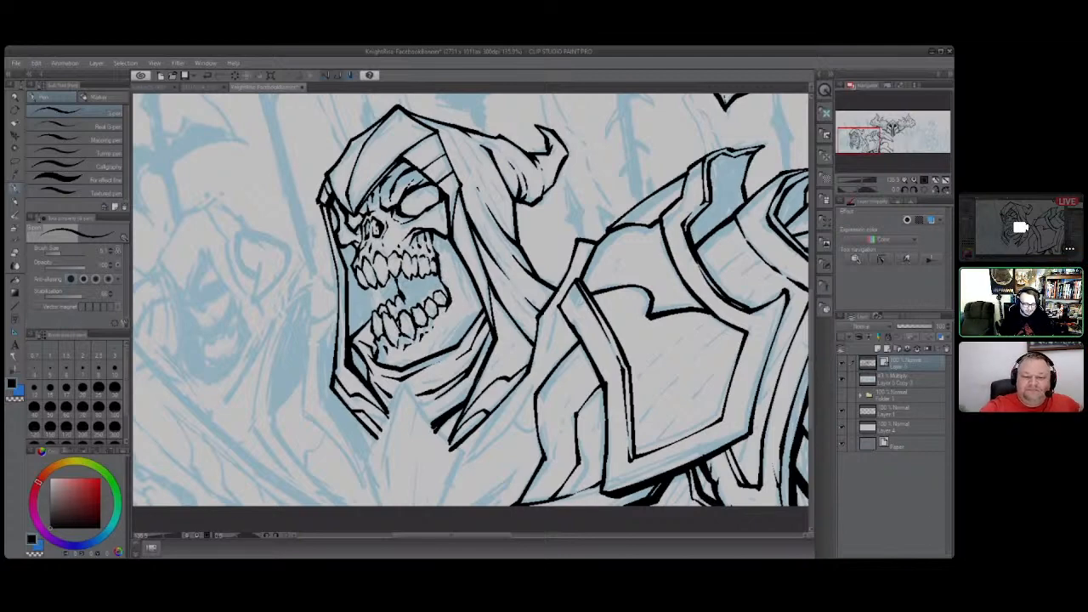
{"action": "key", "text": "ctrl+z"}
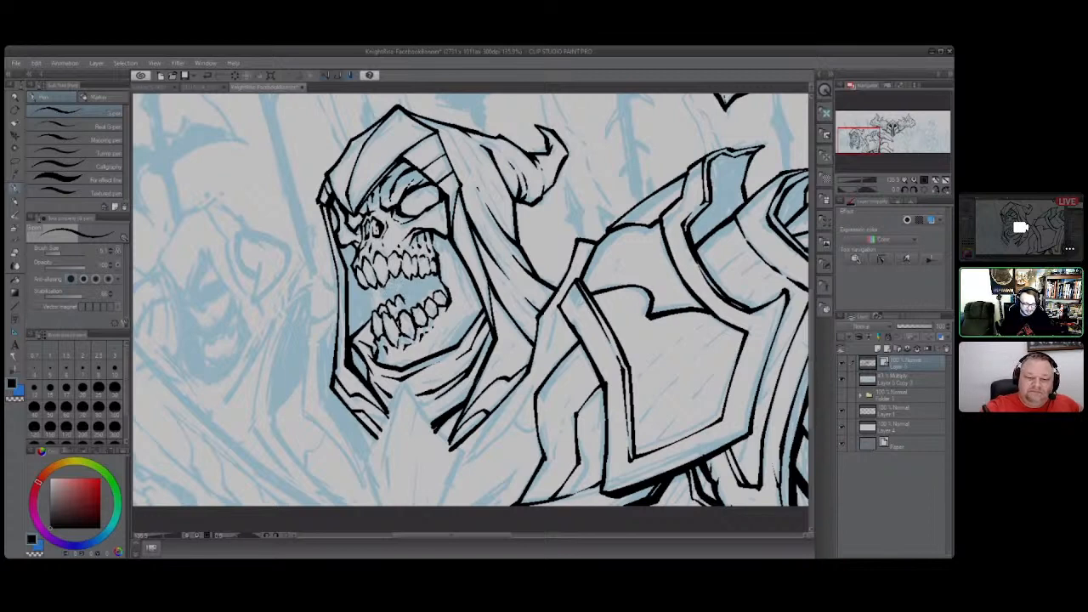
{"action": "mouse_move", "coordinate": [387, 297]}
{"action": "left_mouse_down"}
{"action": "mouse_move", "coordinate": [375, 281]}
{"action": "mouse_move", "coordinate": [403, 300]}
{"action": "left_mouse_up"}
{"action": "key", "text": "ctrl+z"}
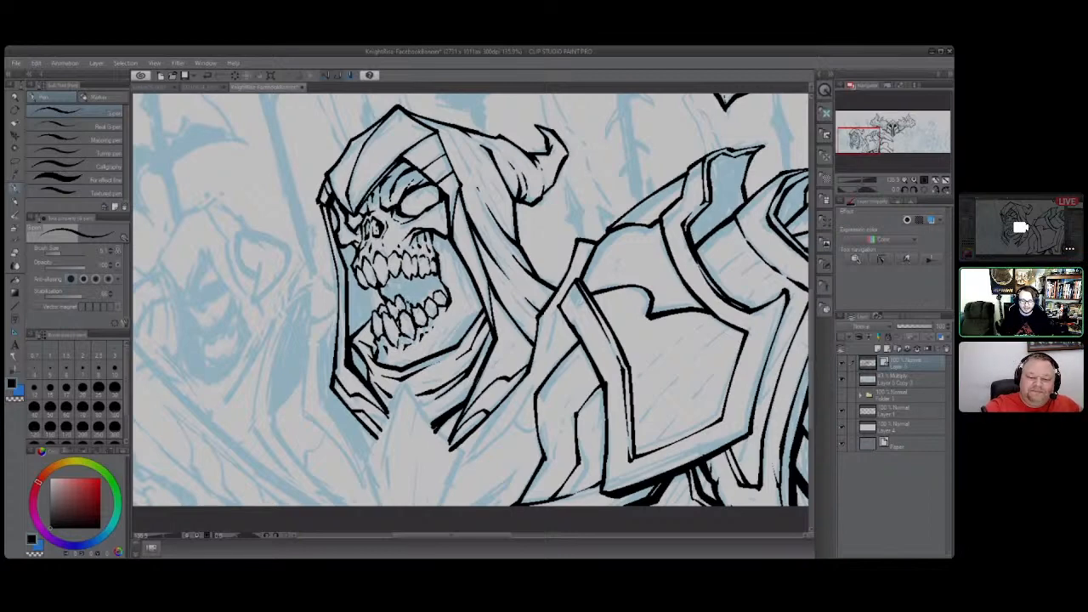
{"action": "left_click_drag", "start_coordinate": [386, 285], "coordinate": [390, 296]}
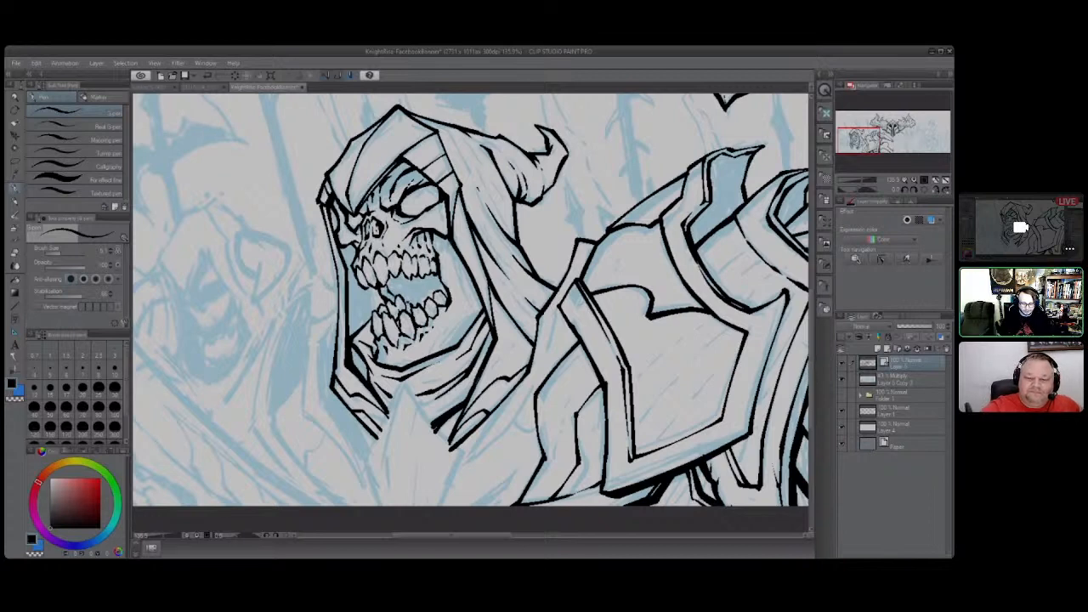
Ink the side of the skull's jawbone down to the collar and add short crease marks to the hood's upper fold.
{"action": "left_click_drag", "start_coordinate": [434, 236], "coordinate": [452, 254]}
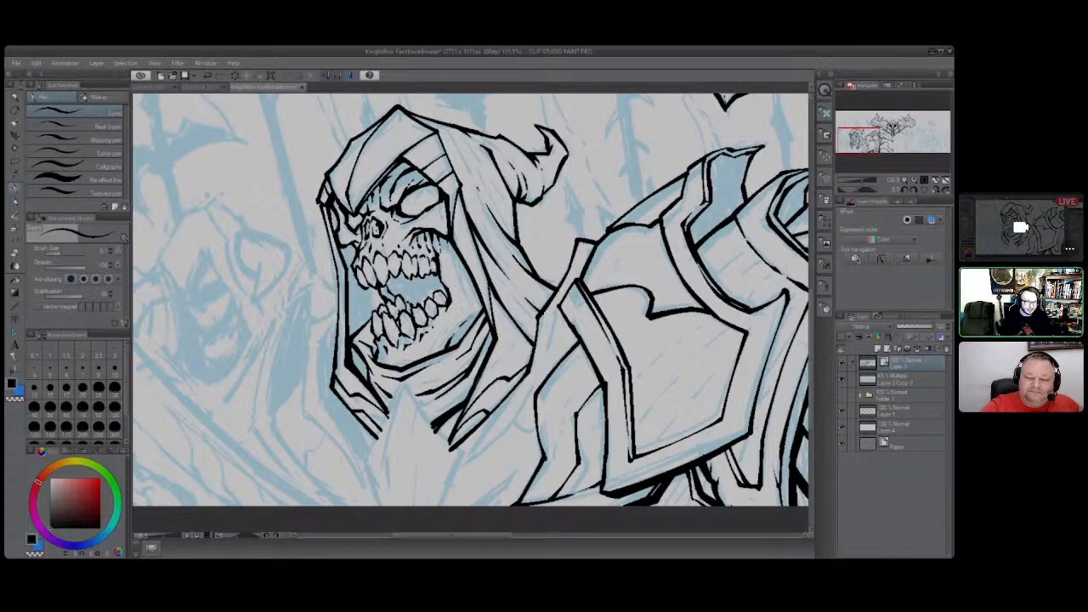
{"action": "mouse_move", "coordinate": [452, 329]}
{"action": "left_mouse_down"}
{"action": "mouse_move", "coordinate": [484, 309]}
{"action": "mouse_move", "coordinate": [447, 348]}
{"action": "mouse_move", "coordinate": [471, 320]}
{"action": "mouse_move", "coordinate": [457, 336]}
{"action": "left_mouse_up"}
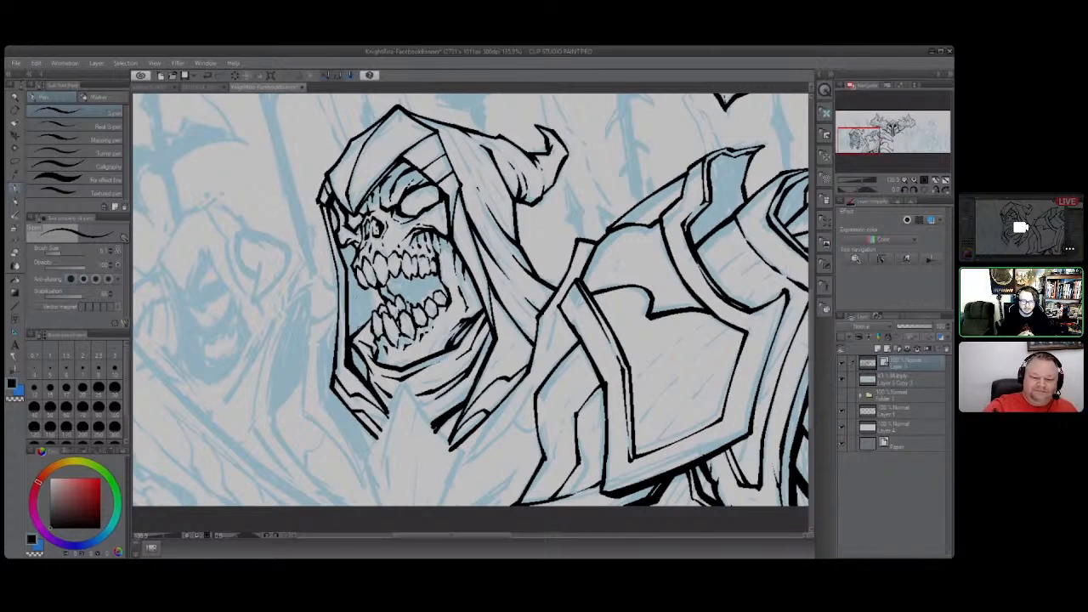
{"action": "mouse_move", "coordinate": [362, 331]}
{"action": "left_mouse_down"}
{"action": "mouse_move", "coordinate": [354, 294]}
{"action": "mouse_move", "coordinate": [376, 305]}
{"action": "left_mouse_up"}
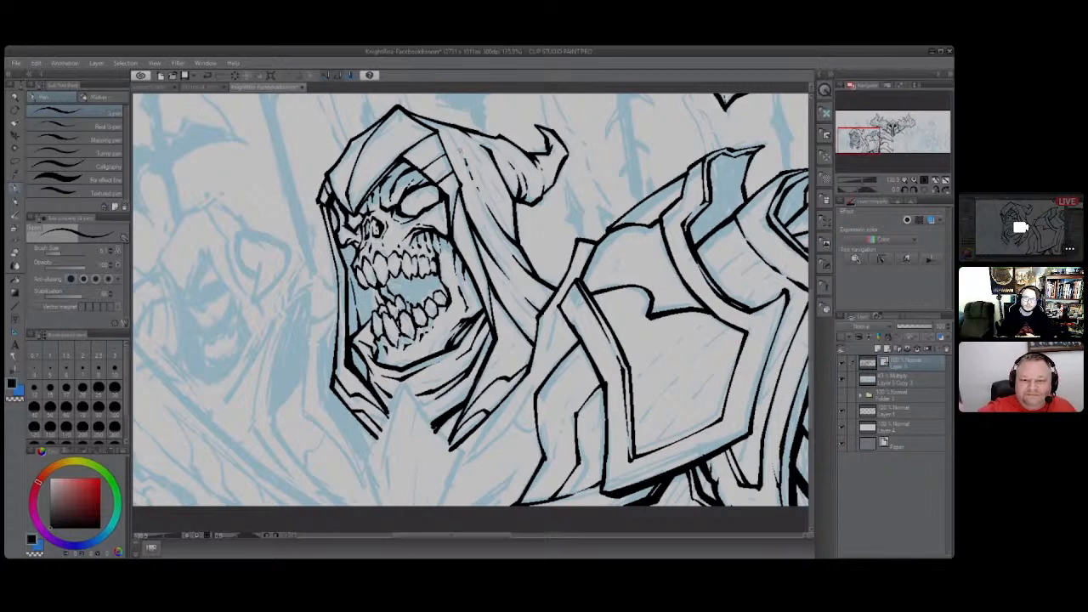
{"action": "left_click_drag", "start_coordinate": [460, 153], "coordinate": [437, 128]}
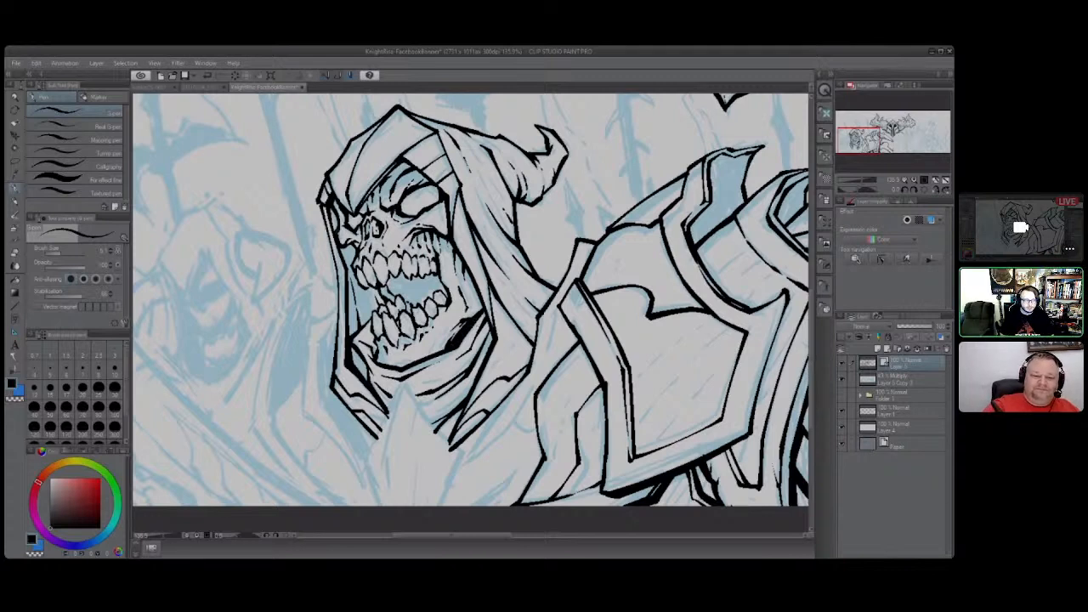
Fill the skull's open mouth and the gap beside the far cheek with solid black, leaving the teeth clear.
{"action": "mouse_move", "coordinate": [336, 234]}
{"action": "left_mouse_down"}
{"action": "mouse_move", "coordinate": [331, 209]}
{"action": "mouse_move", "coordinate": [364, 311]}
{"action": "mouse_move", "coordinate": [366, 291]}
{"action": "mouse_move", "coordinate": [374, 310]}
{"action": "mouse_move", "coordinate": [371, 289]}
{"action": "mouse_move", "coordinate": [384, 306]}
{"action": "left_mouse_up"}
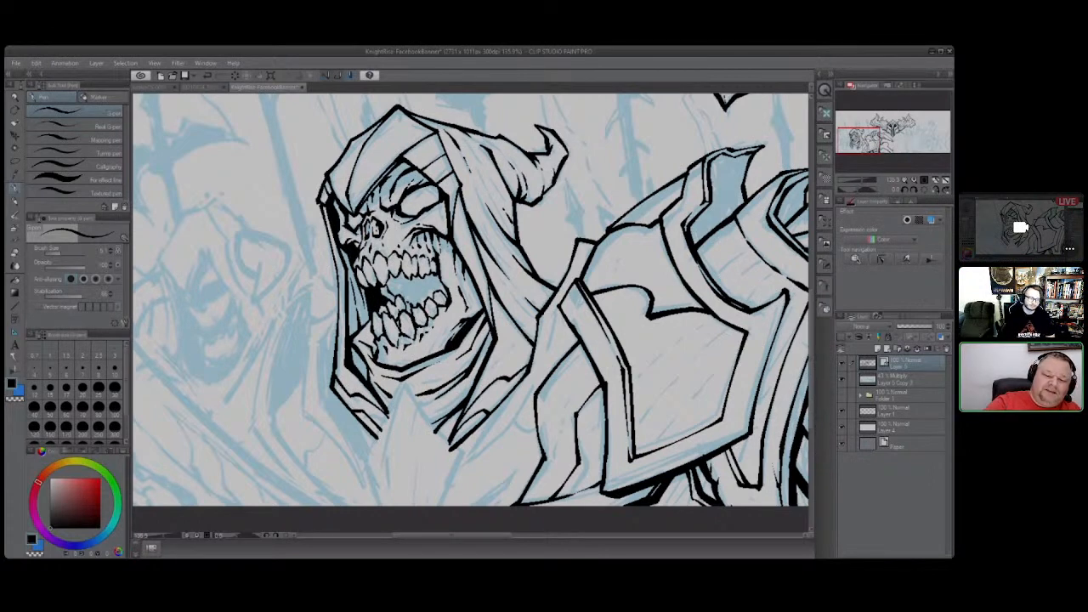
{"action": "left_click_drag", "start_coordinate": [386, 285], "coordinate": [394, 275]}
{"action": "mouse_move", "coordinate": [387, 282]}
{"action": "left_mouse_down"}
{"action": "mouse_move", "coordinate": [394, 272]}
{"action": "mouse_move", "coordinate": [392, 292]}
{"action": "mouse_move", "coordinate": [418, 309]}
{"action": "mouse_move", "coordinate": [394, 273]}
{"action": "mouse_move", "coordinate": [428, 279]}
{"action": "left_mouse_up"}
{"action": "mouse_move", "coordinate": [422, 284]}
{"action": "left_mouse_down"}
{"action": "mouse_move", "coordinate": [436, 272]}
{"action": "mouse_move", "coordinate": [449, 291]}
{"action": "mouse_move", "coordinate": [416, 296]}
{"action": "left_mouse_up"}
{"action": "left_click_drag", "start_coordinate": [405, 302], "coordinate": [414, 293]}
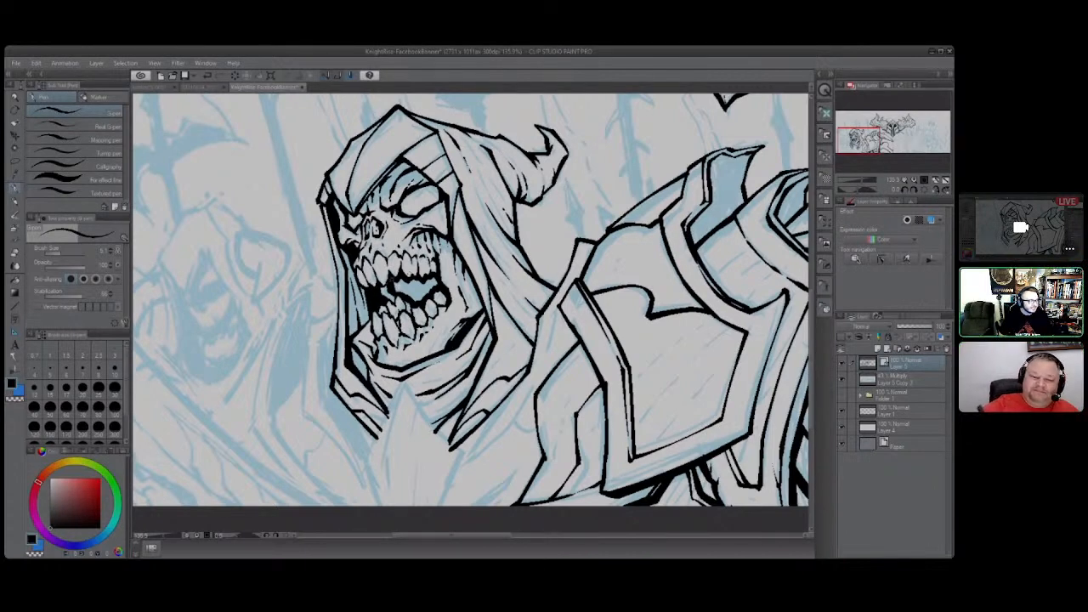
{"action": "mouse_move", "coordinate": [392, 282]}
{"action": "left_mouse_down"}
{"action": "mouse_move", "coordinate": [413, 299]}
{"action": "mouse_move", "coordinate": [431, 284]}
{"action": "left_mouse_up"}
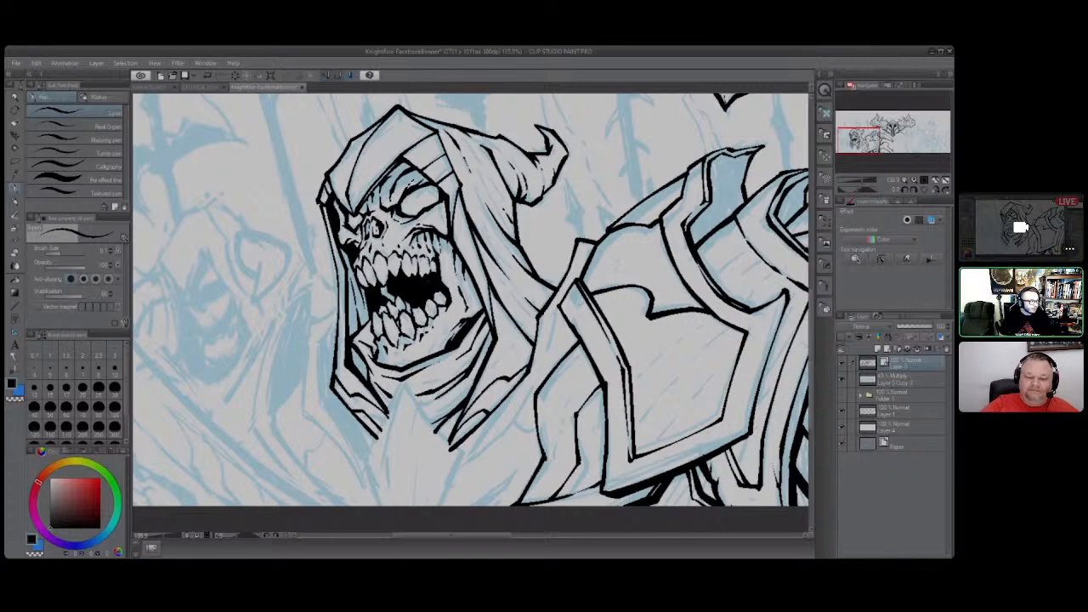
Fill black shadows inside the hood beside the chin and between the near jaw and the hood's inner edge.
{"action": "mouse_move", "coordinate": [374, 355]}
{"action": "left_mouse_down"}
{"action": "mouse_move", "coordinate": [373, 330]}
{"action": "mouse_move", "coordinate": [371, 341]}
{"action": "left_mouse_up"}
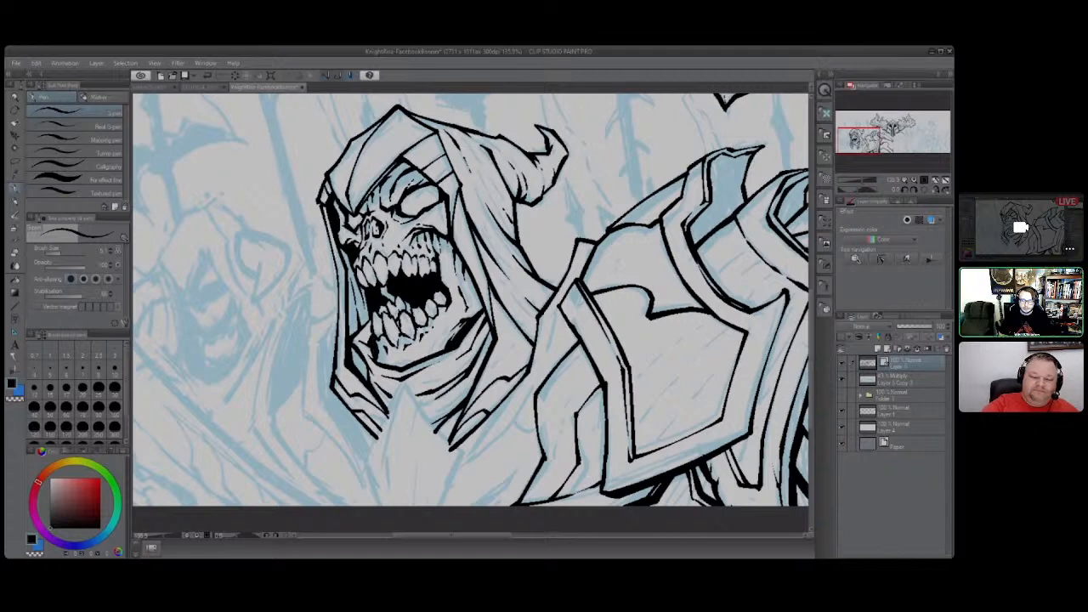
{"action": "left_click_drag", "start_coordinate": [362, 382], "coordinate": [352, 294]}
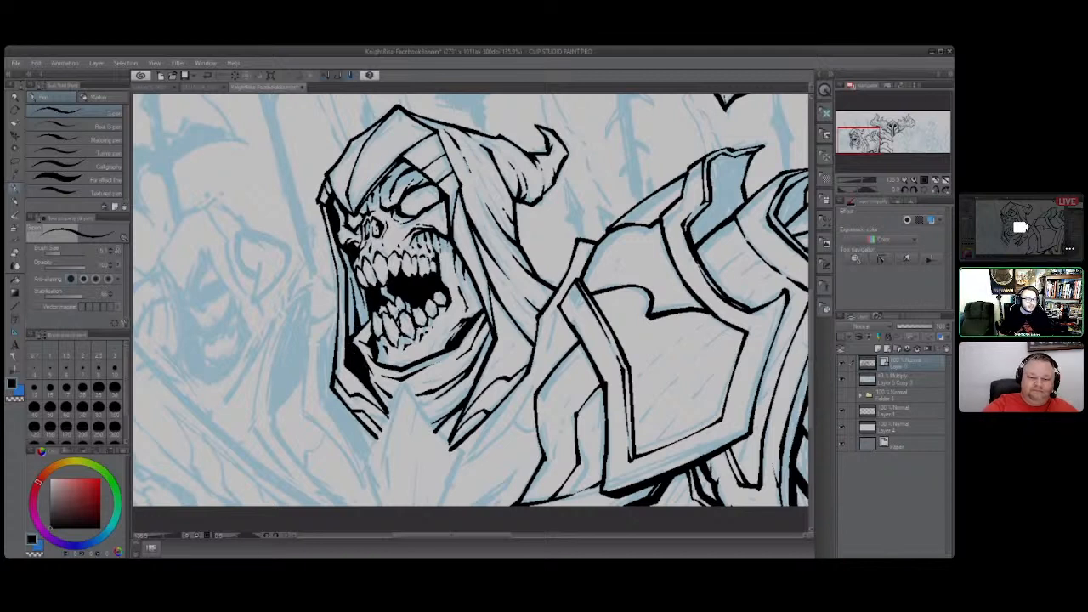
{"action": "left_click_drag", "start_coordinate": [355, 339], "coordinate": [347, 272]}
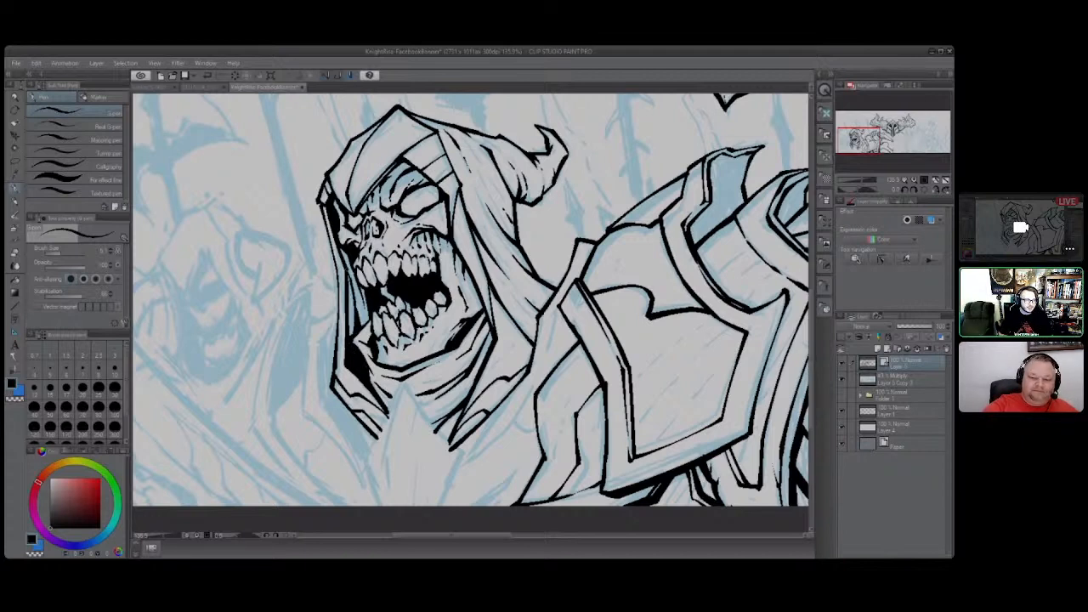
{"action": "mouse_move", "coordinate": [359, 316]}
{"action": "left_mouse_down"}
{"action": "mouse_move", "coordinate": [354, 303]}
{"action": "mouse_move", "coordinate": [367, 295]}
{"action": "left_mouse_up"}
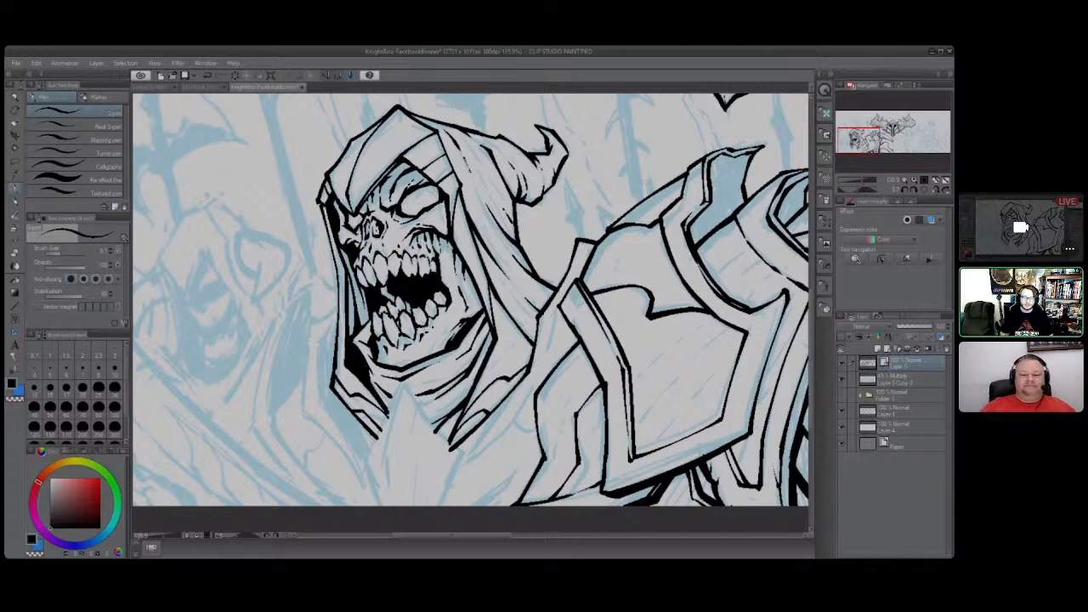
{"action": "left_click_drag", "start_coordinate": [443, 239], "coordinate": [484, 315]}
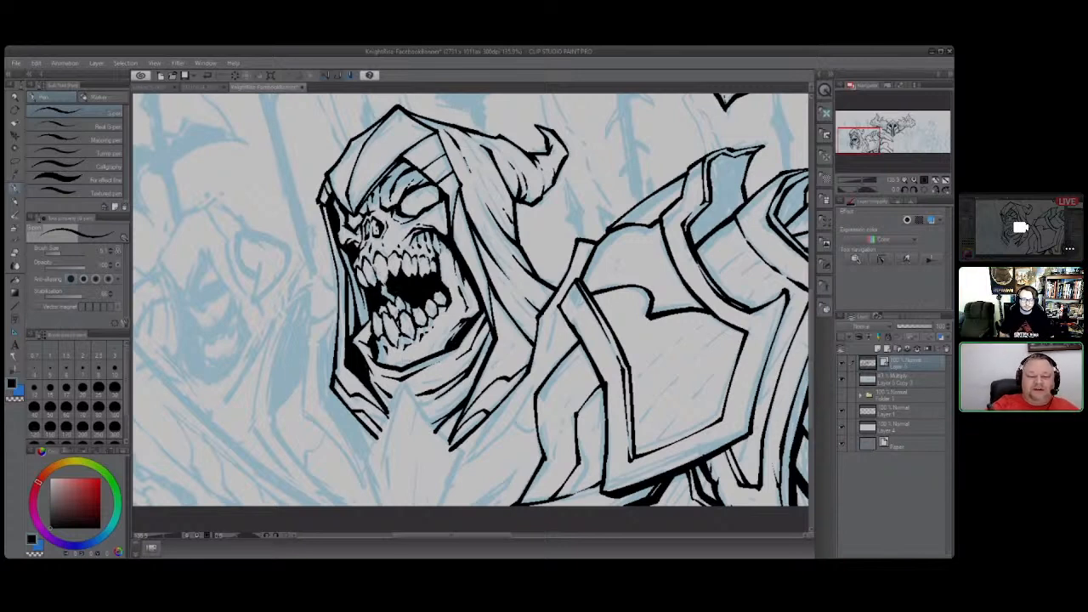
{"action": "left_click_drag", "start_coordinate": [375, 267], "coordinate": [384, 287]}
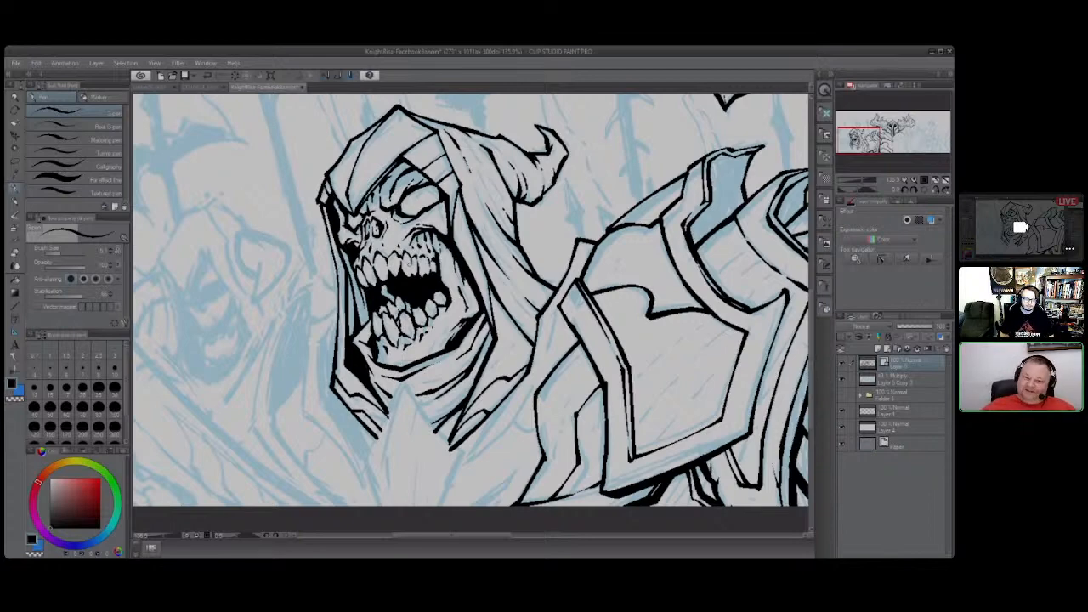
Ink the garment edge below the far side of the hood and the pointed, leaf-shaped plate beneath the skeleton's chin.
{"action": "left_click", "coordinate": [861, 181]}
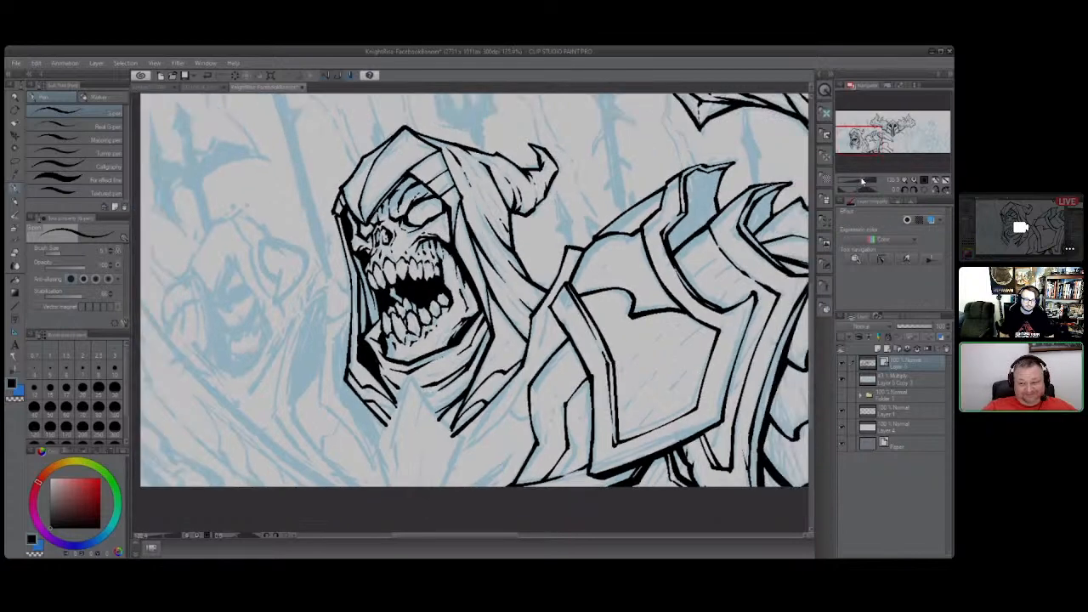
{"action": "left_click", "coordinate": [861, 182]}
{"action": "left_click_drag", "start_coordinate": [859, 183], "coordinate": [862, 181]}
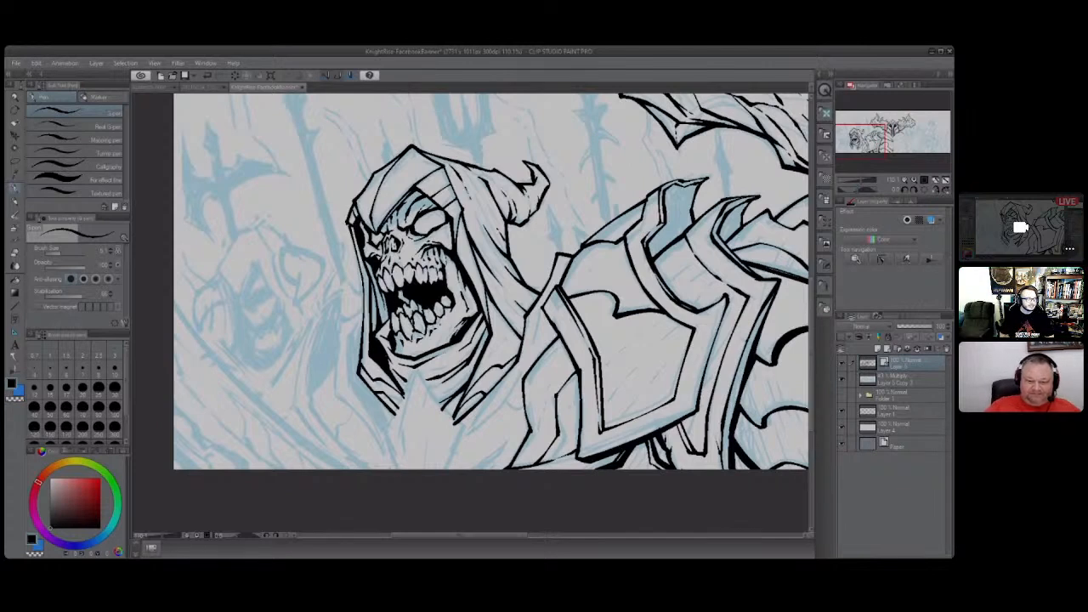
{"action": "mouse_move", "coordinate": [347, 330]}
{"action": "left_mouse_down"}
{"action": "mouse_move", "coordinate": [349, 383]}
{"action": "mouse_move", "coordinate": [389, 444]}
{"action": "left_mouse_up"}
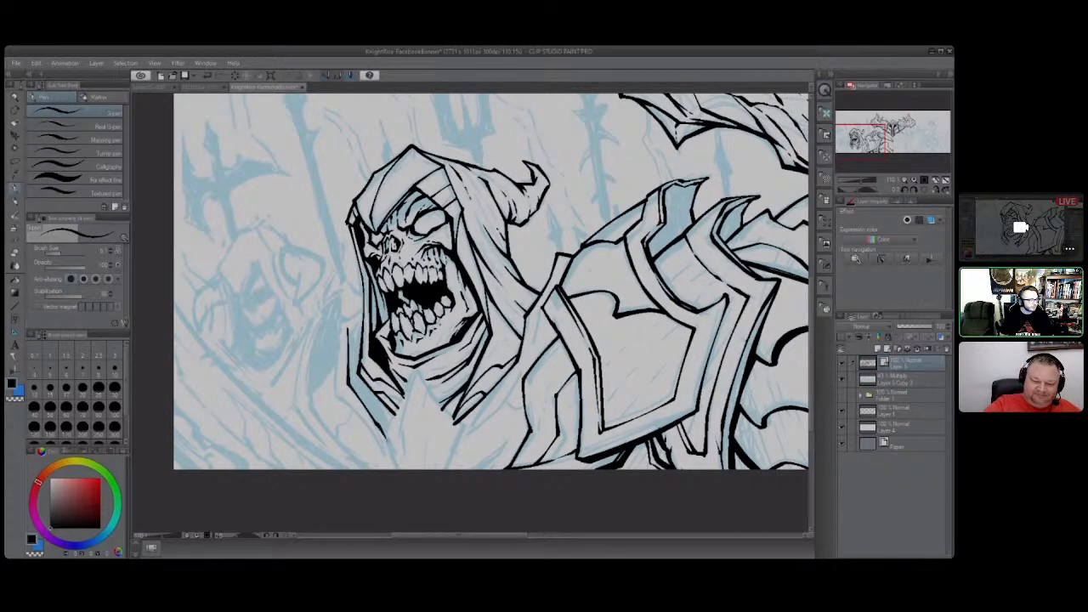
{"action": "left_click_drag", "start_coordinate": [349, 355], "coordinate": [349, 369]}
{"action": "mouse_move", "coordinate": [415, 367]}
{"action": "left_mouse_down"}
{"action": "mouse_move", "coordinate": [385, 431]}
{"action": "mouse_move", "coordinate": [398, 469]}
{"action": "left_mouse_up"}
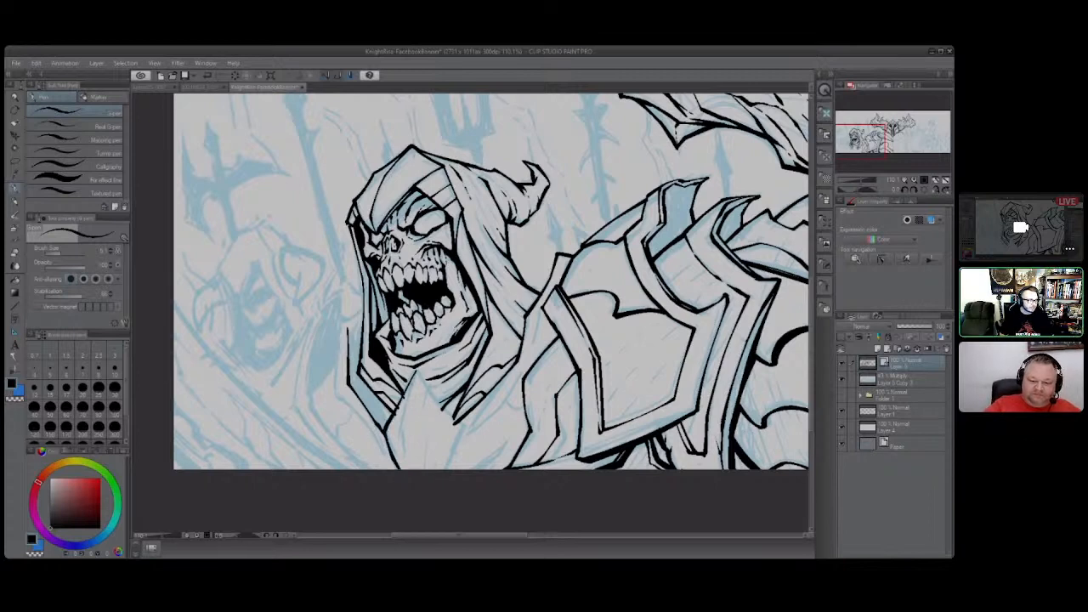
{"action": "mouse_move", "coordinate": [414, 371]}
{"action": "left_mouse_down"}
{"action": "mouse_move", "coordinate": [403, 440]}
{"action": "mouse_move", "coordinate": [411, 469]}
{"action": "left_mouse_up"}
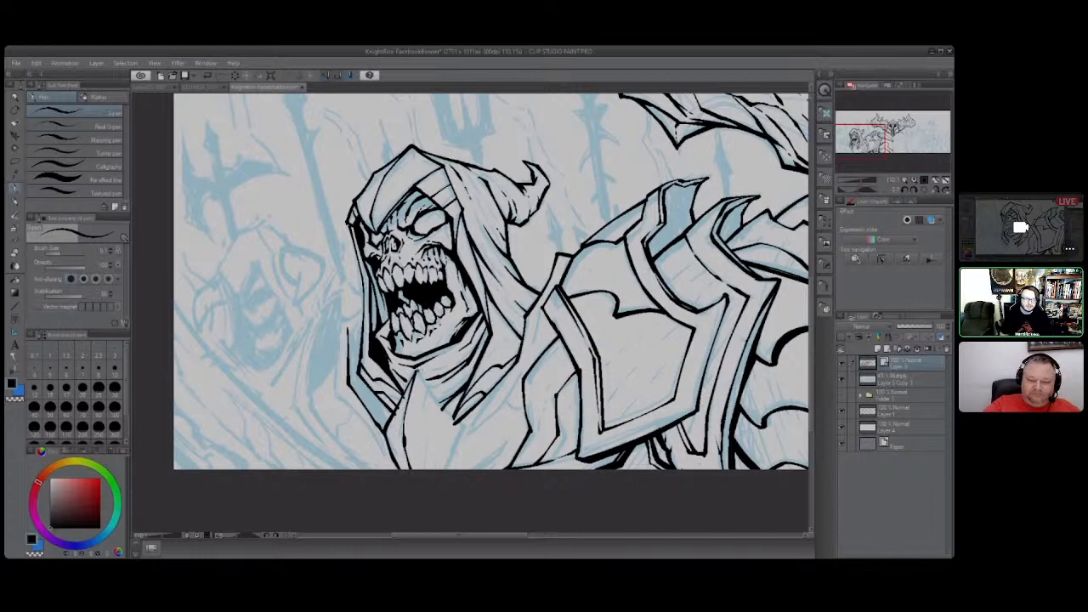
{"action": "mouse_move", "coordinate": [424, 381]}
{"action": "left_mouse_down"}
{"action": "mouse_move", "coordinate": [463, 428]}
{"action": "mouse_move", "coordinate": [450, 462]}
{"action": "left_mouse_up"}
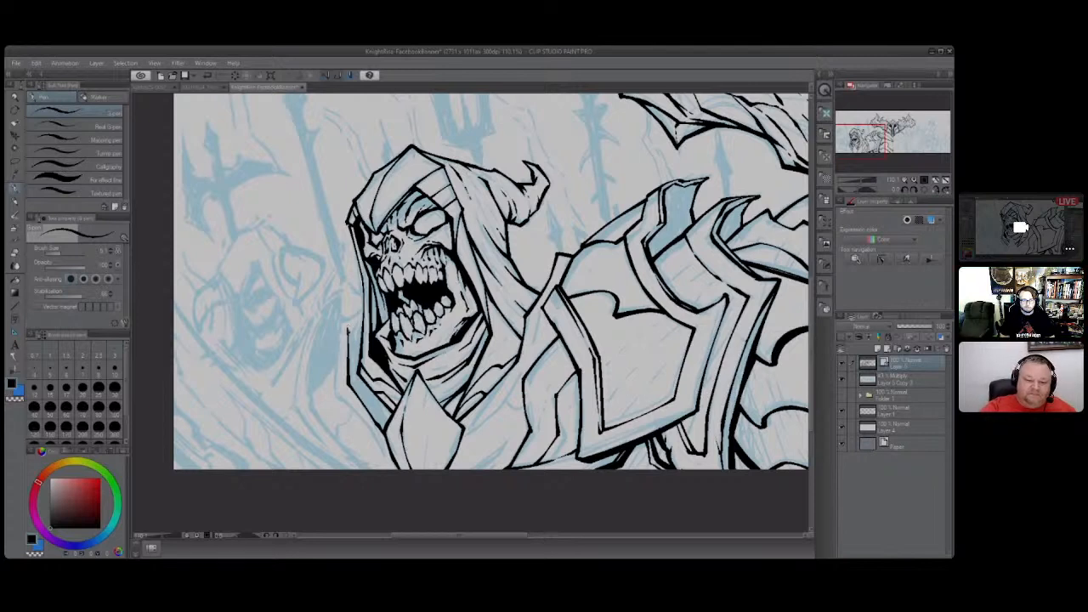
Ink the collar's outer contour, the far shoulder line, and the double edge running from the knight's shoulder armour to the pointed plate.
{"action": "mouse_move", "coordinate": [362, 321]}
{"action": "left_mouse_down"}
{"action": "mouse_move", "coordinate": [349, 335]}
{"action": "mouse_move", "coordinate": [353, 311]}
{"action": "mouse_move", "coordinate": [340, 323]}
{"action": "mouse_move", "coordinate": [334, 397]}
{"action": "mouse_move", "coordinate": [392, 464]}
{"action": "left_mouse_up"}
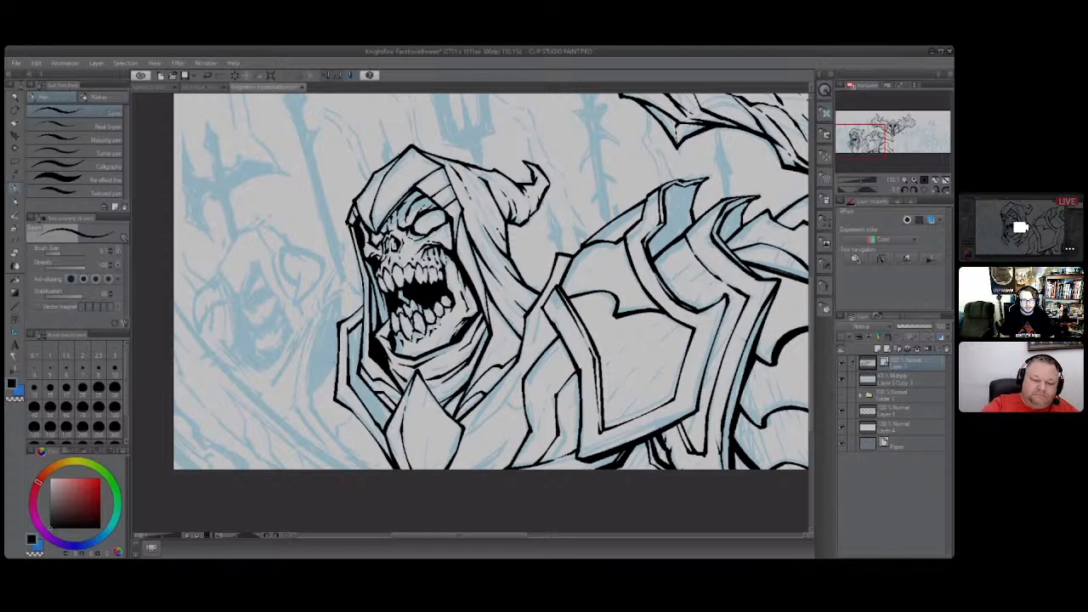
{"action": "left_click_drag", "start_coordinate": [337, 361], "coordinate": [310, 393]}
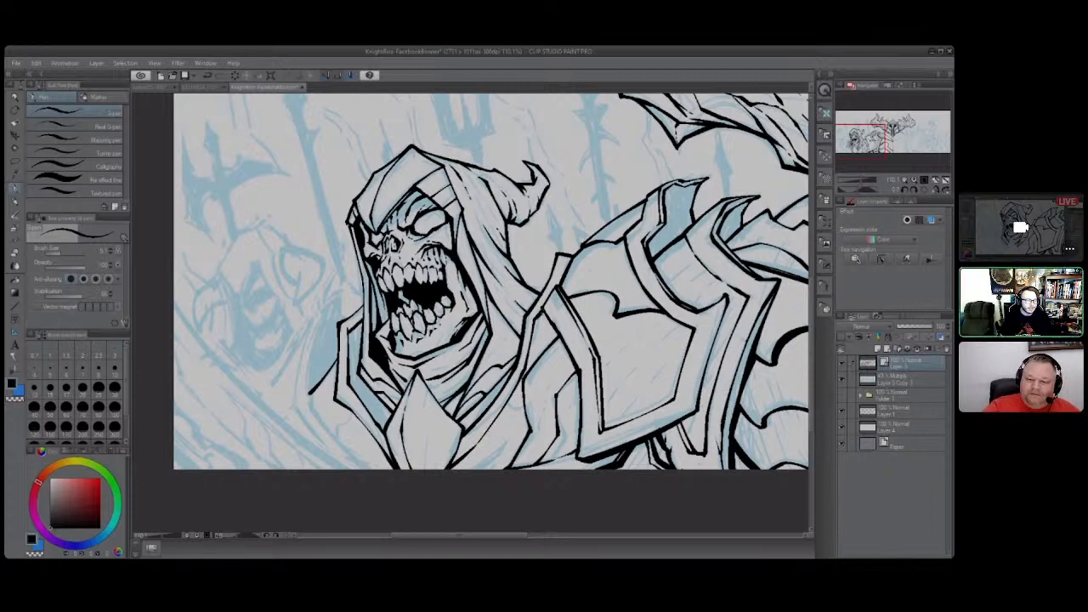
{"action": "left_click_drag", "start_coordinate": [541, 316], "coordinate": [522, 369]}
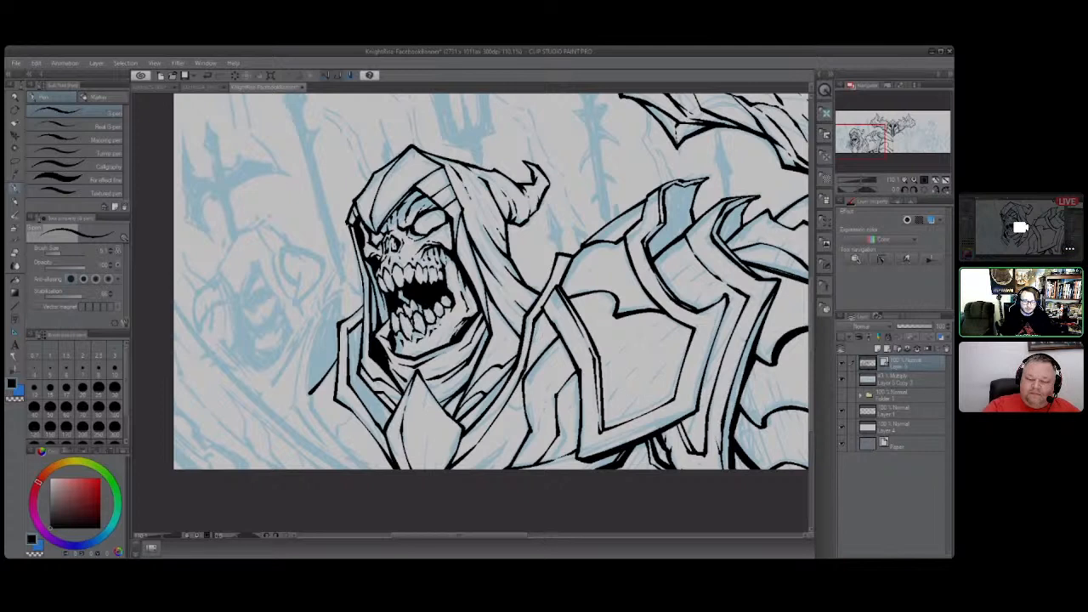
{"action": "mouse_move", "coordinate": [539, 327]}
{"action": "left_mouse_down"}
{"action": "mouse_move", "coordinate": [512, 394]}
{"action": "mouse_move", "coordinate": [467, 453]}
{"action": "left_mouse_up"}
{"action": "key", "text": "ctrl+z"}
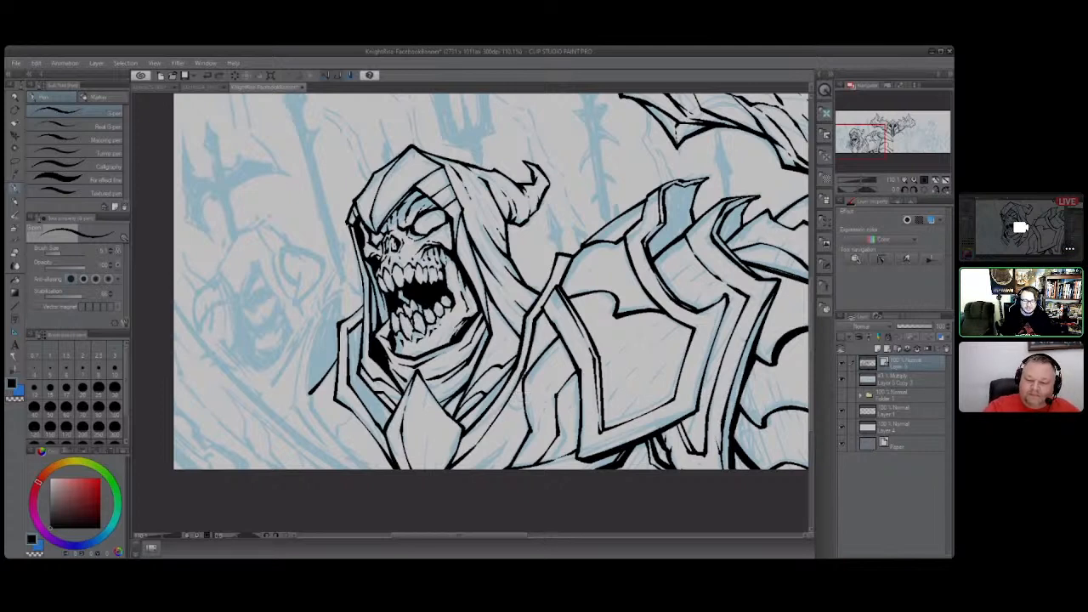
{"action": "left_click_drag", "start_coordinate": [520, 380], "coordinate": [468, 453]}
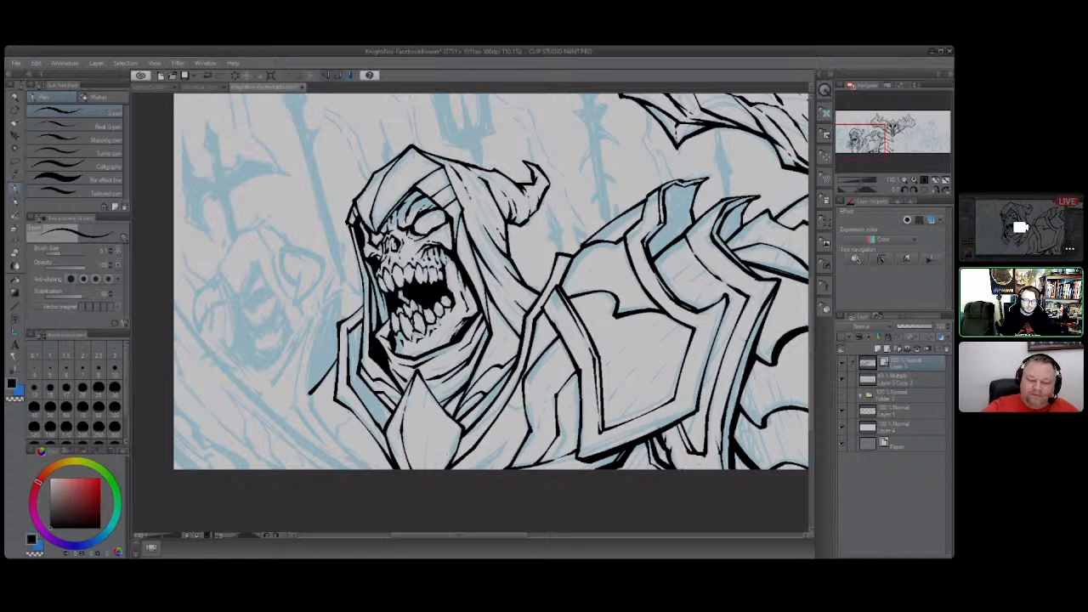
Ink the far shoulder plate's outline from its curled upper tip to the canvas's lower edge, adding a parallel inner rim line.
{"action": "left_click_drag", "start_coordinate": [348, 410], "coordinate": [389, 465]}
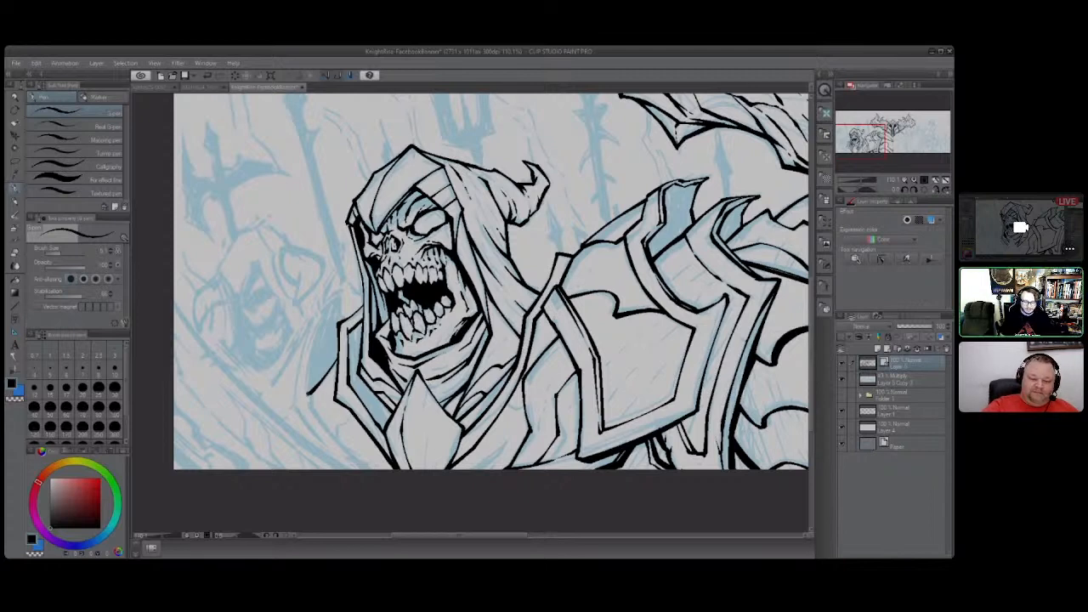
{"action": "left_click_drag", "start_coordinate": [308, 395], "coordinate": [372, 471]}
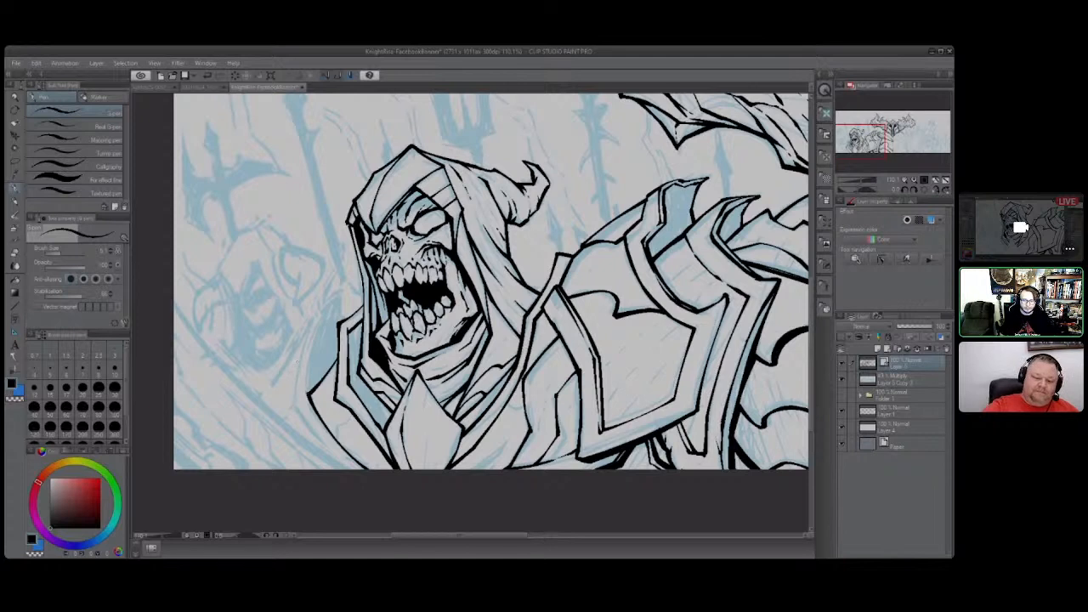
{"action": "mouse_move", "coordinate": [308, 393]}
{"action": "left_mouse_down"}
{"action": "mouse_move", "coordinate": [311, 349]}
{"action": "mouse_move", "coordinate": [339, 295]}
{"action": "mouse_move", "coordinate": [350, 320]}
{"action": "mouse_move", "coordinate": [342, 292]}
{"action": "mouse_move", "coordinate": [319, 303]}
{"action": "left_mouse_up"}
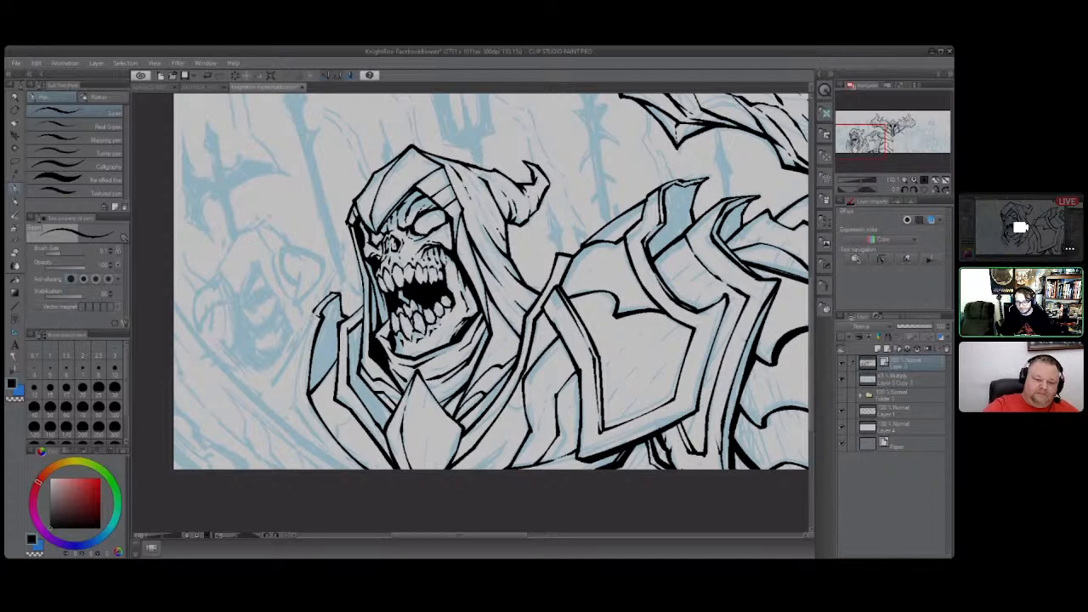
{"action": "mouse_move", "coordinate": [311, 322]}
{"action": "left_mouse_down"}
{"action": "mouse_move", "coordinate": [297, 408]}
{"action": "mouse_move", "coordinate": [366, 469]}
{"action": "left_mouse_up"}
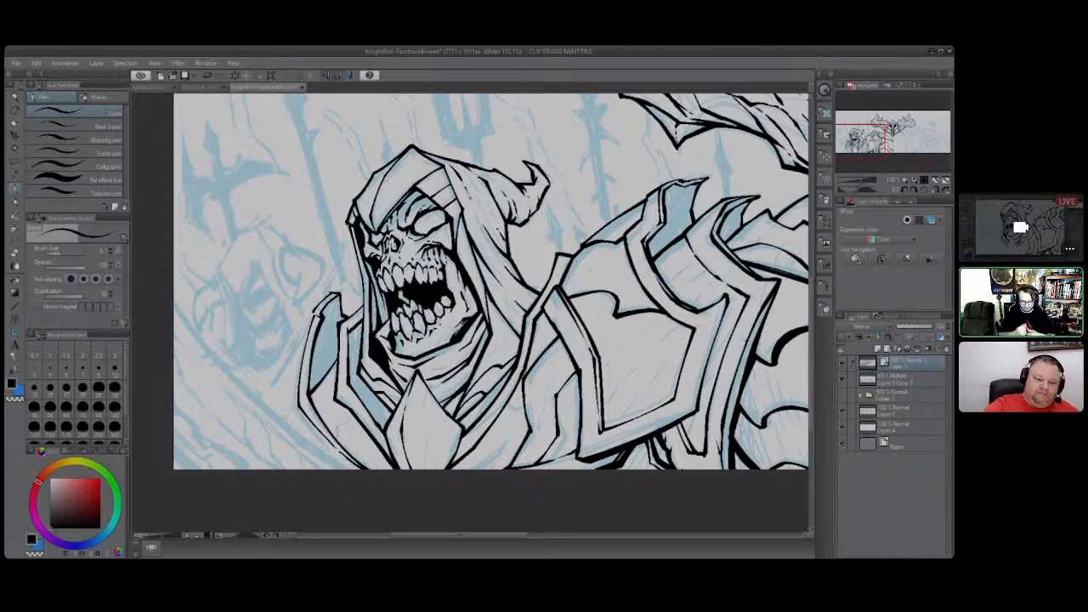
Ink the outer edge of the far shoulder plate's rim, from the curled tip to its lower corner.
{"action": "mouse_move", "coordinate": [325, 294]}
{"action": "left_mouse_down"}
{"action": "mouse_move", "coordinate": [304, 316]}
{"action": "mouse_move", "coordinate": [293, 410]}
{"action": "left_mouse_up"}
{"action": "key", "text": "ctrl+z"}
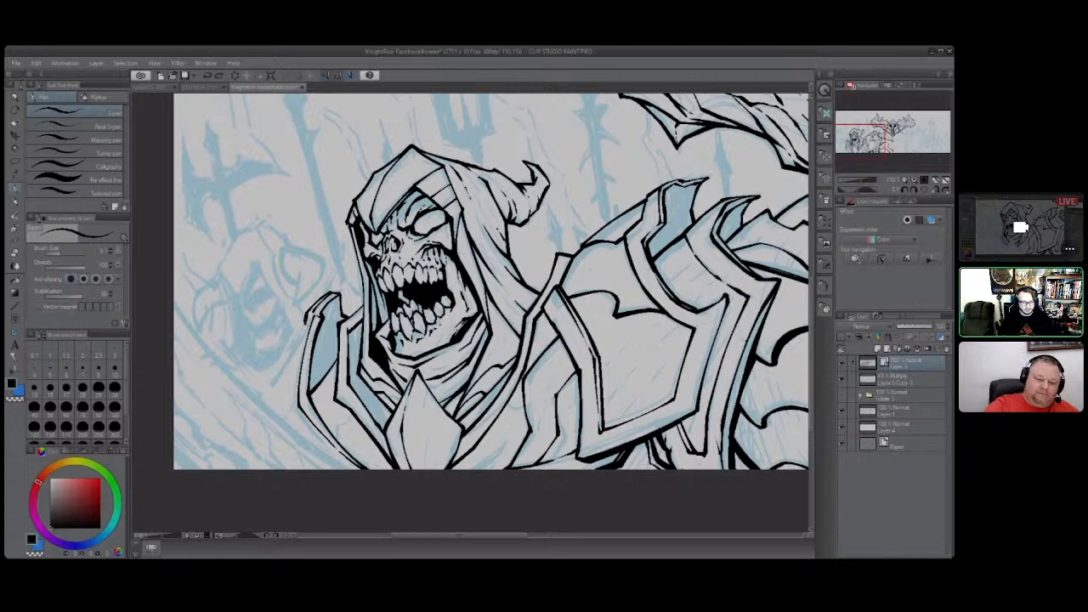
{"action": "mouse_move", "coordinate": [304, 323]}
{"action": "left_mouse_down"}
{"action": "mouse_move", "coordinate": [291, 410]}
{"action": "mouse_move", "coordinate": [358, 469]}
{"action": "left_mouse_up"}
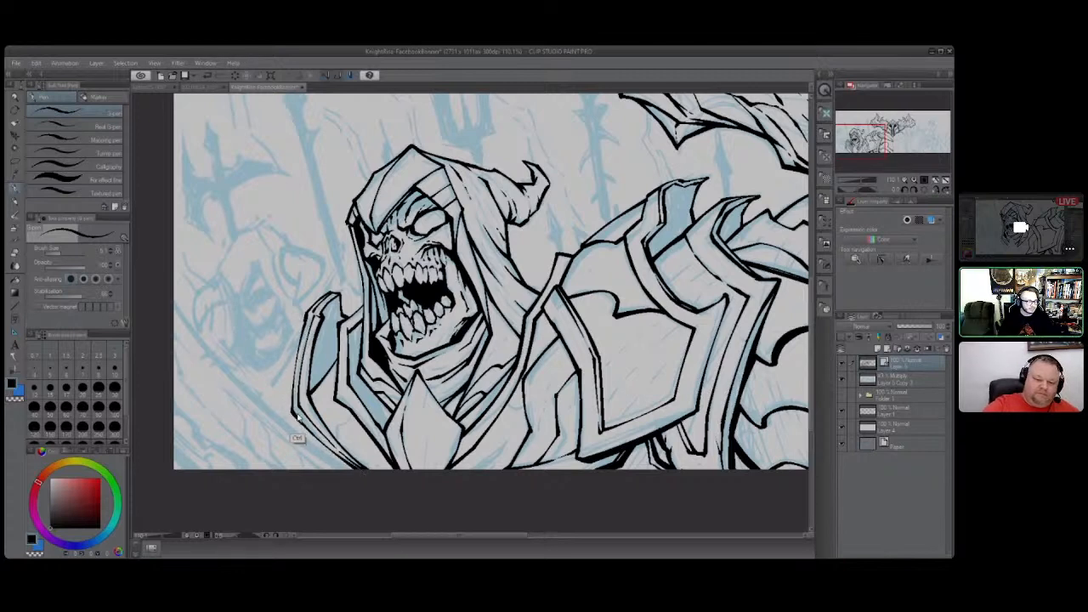
{"action": "key", "text": "ctrl+z"}
{"action": "left_click_drag", "start_coordinate": [292, 411], "coordinate": [351, 472]}
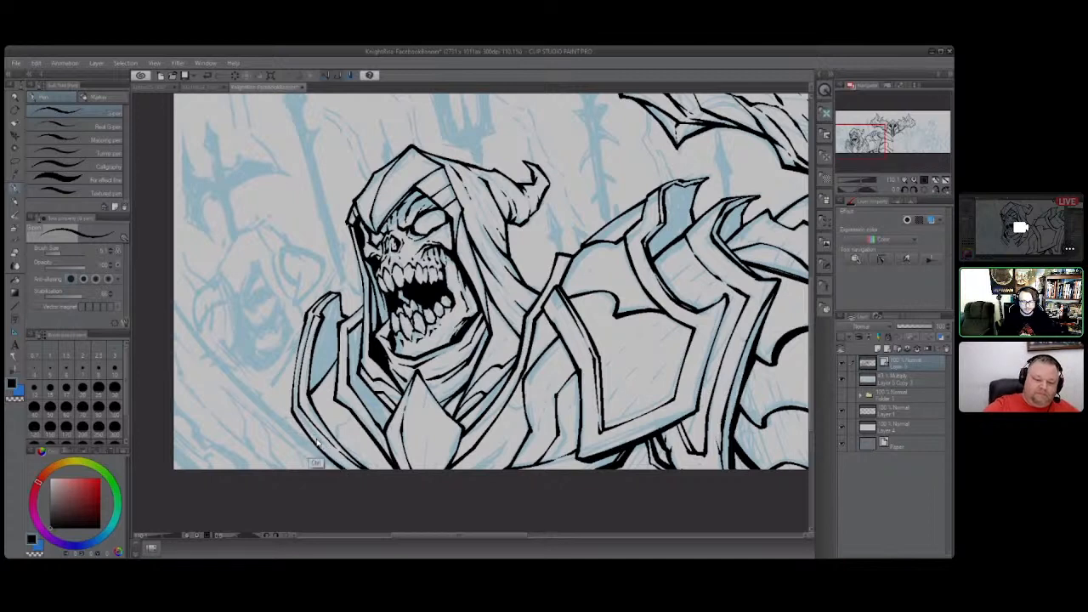
{"action": "key", "text": "ctrl+z"}
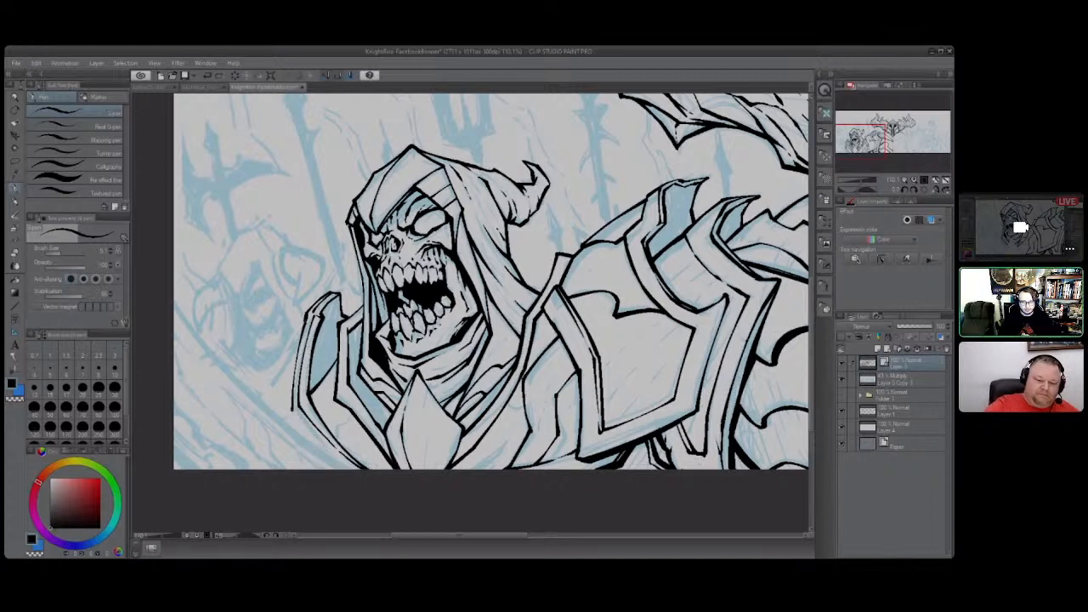
Redraw the far shoulder plate's outer rim line slightly farther out and thicken it down to the canvas's lower edge.
{"action": "left_click_drag", "start_coordinate": [301, 323], "coordinate": [287, 413]}
{"action": "key", "text": "ctrl+z"}
{"action": "left_click_drag", "start_coordinate": [308, 320], "coordinate": [286, 415]}
{"action": "key", "text": "ctrl+z"}
{"action": "key", "text": "ctrl+z"}
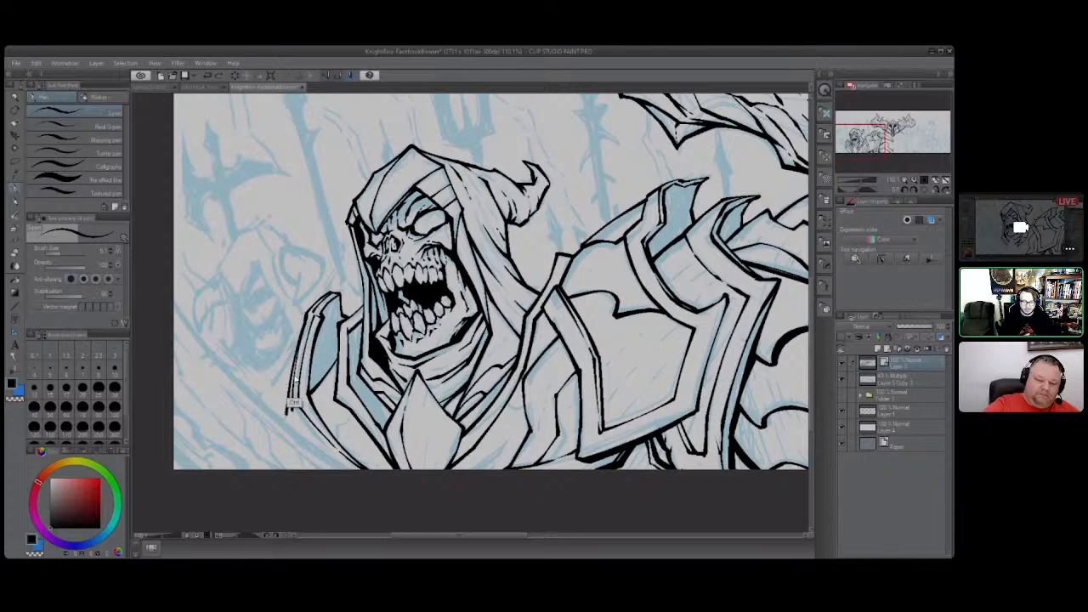
{"action": "mouse_move", "coordinate": [303, 321]}
{"action": "left_mouse_down"}
{"action": "mouse_move", "coordinate": [289, 415]}
{"action": "mouse_move", "coordinate": [336, 458]}
{"action": "left_mouse_up"}
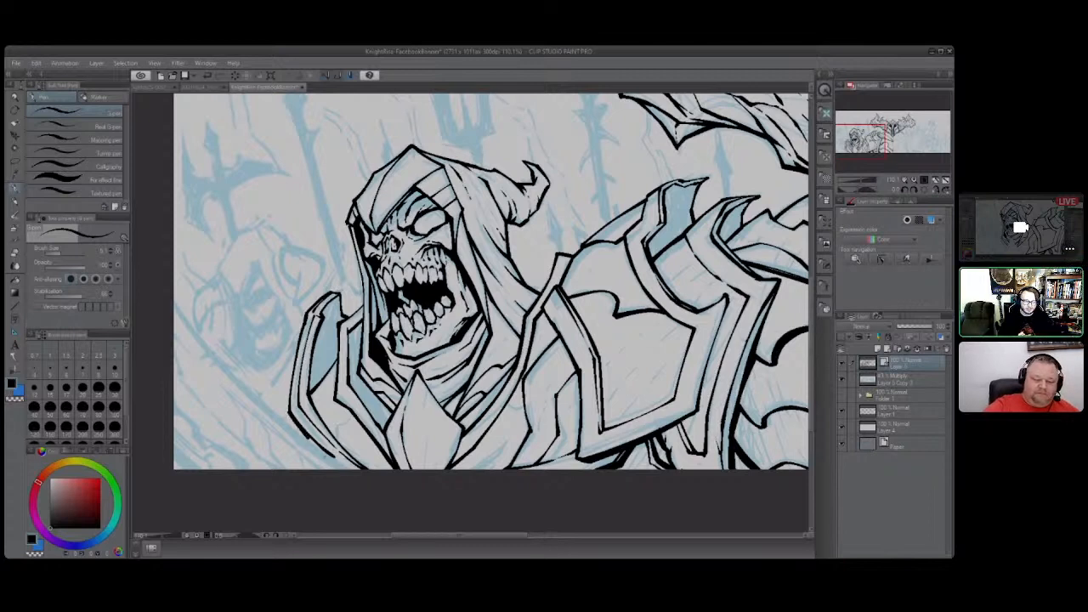
{"action": "left_click_drag", "start_coordinate": [333, 453], "coordinate": [297, 325]}
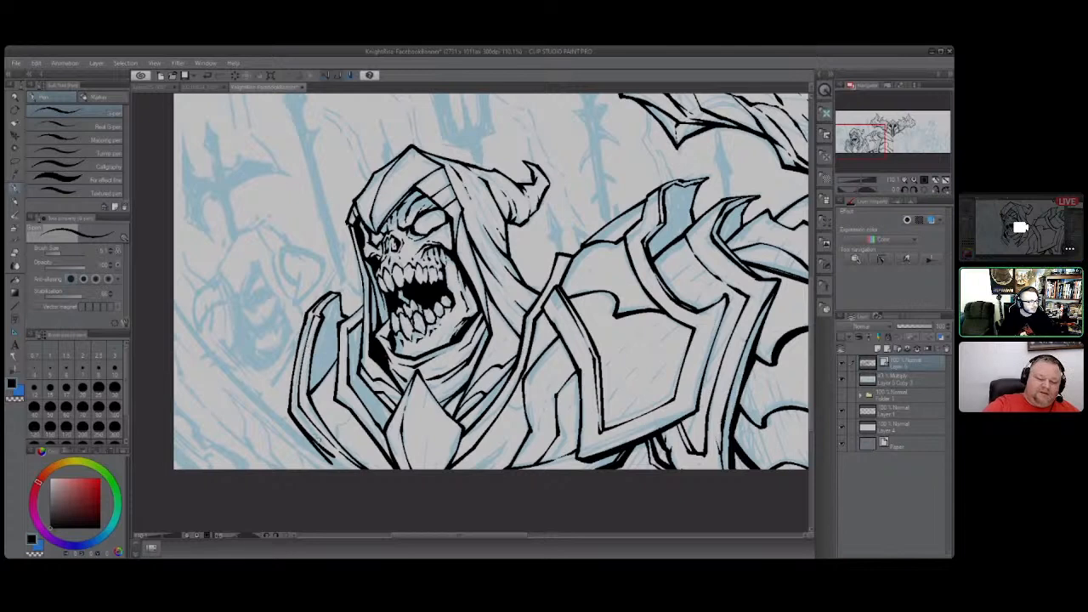
{"action": "left_click_drag", "start_coordinate": [298, 418], "coordinate": [347, 467]}
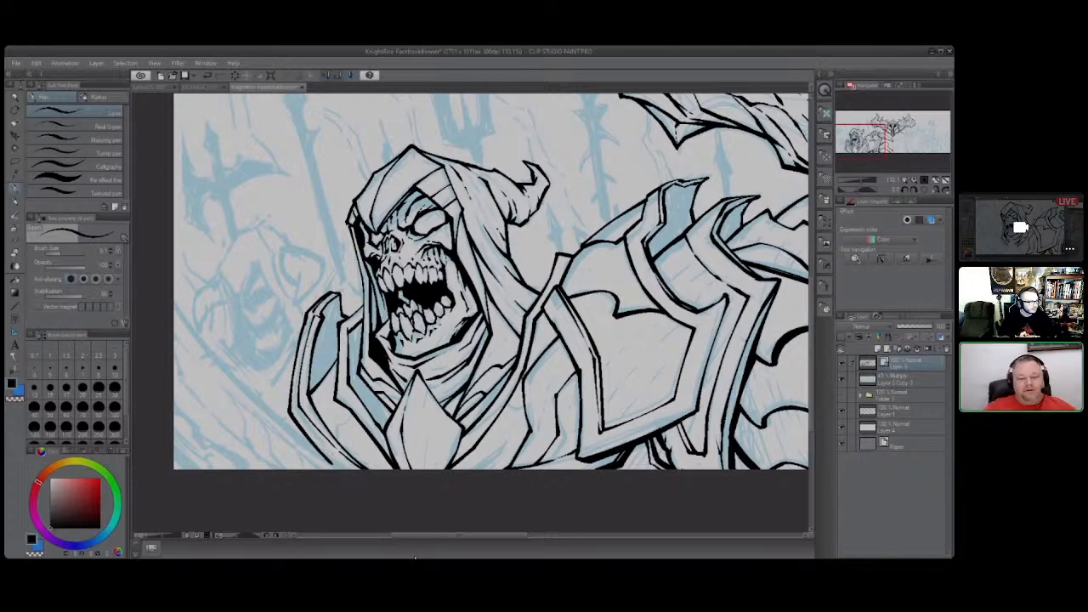
{"action": "left_click_drag", "start_coordinate": [301, 323], "coordinate": [264, 406]}
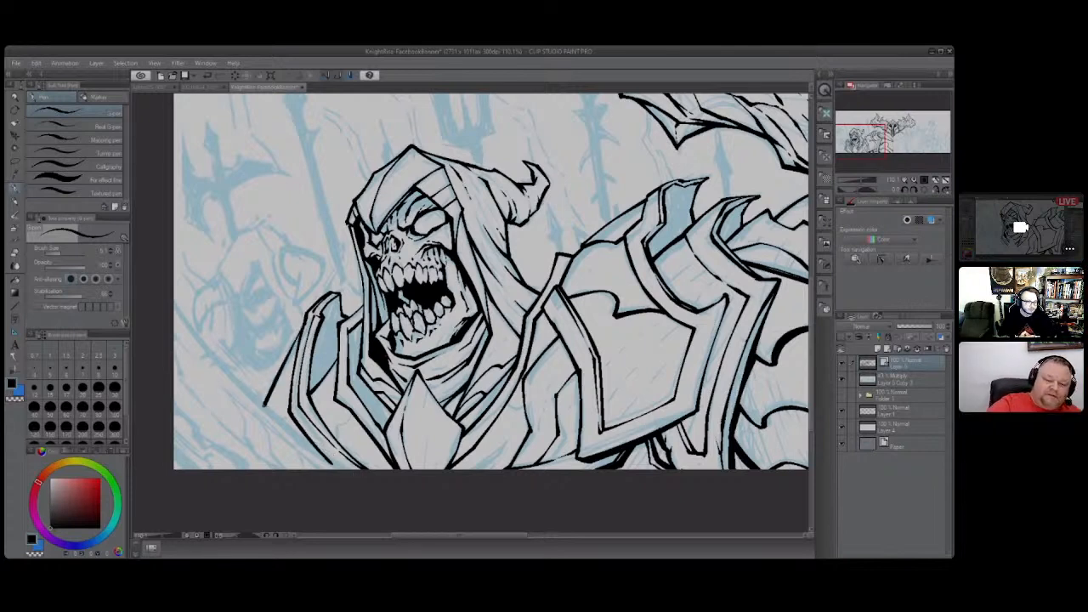
{"action": "key", "text": "ctrl+z"}
{"action": "left_click_drag", "start_coordinate": [301, 331], "coordinate": [264, 397]}
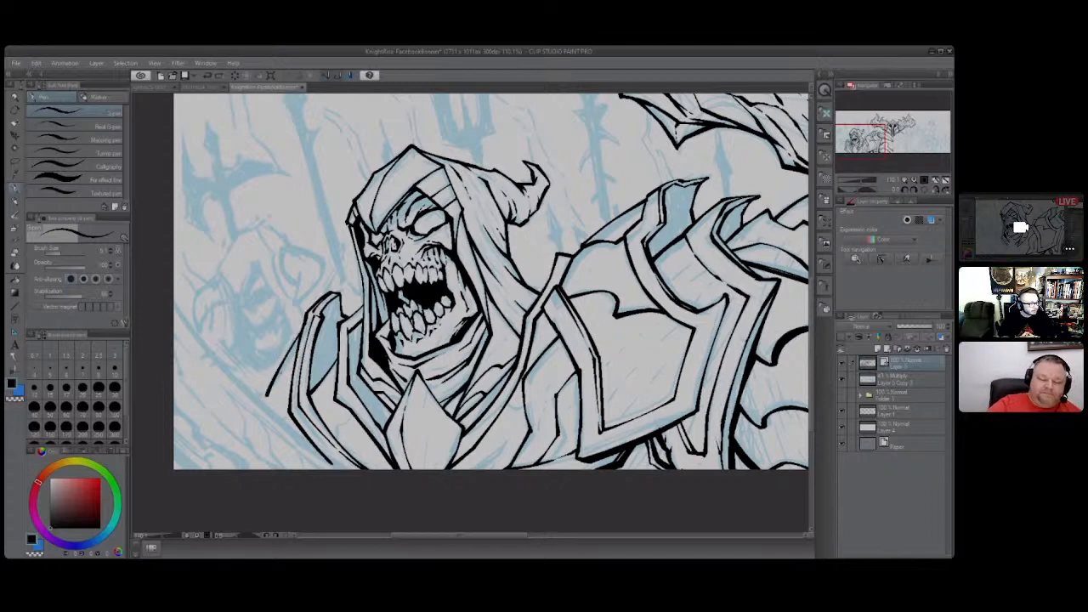
{"action": "key", "text": "ctrl+z"}
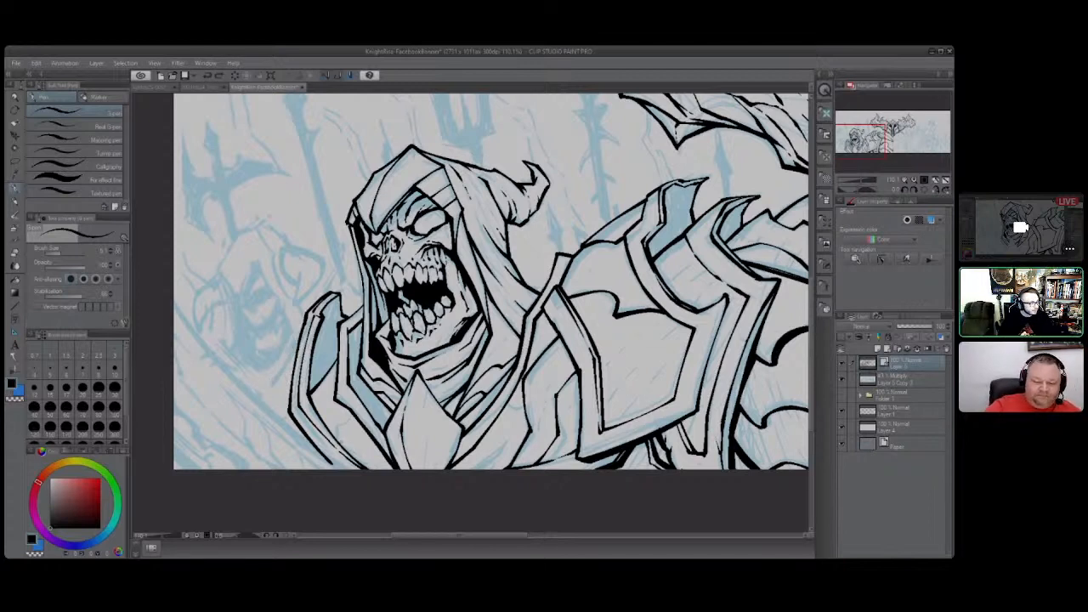
Ink a stepped notch between the far collar and shoulder plate, and work on the matching edges beside the near collar.
{"action": "left_click_drag", "start_coordinate": [338, 443], "coordinate": [350, 408]}
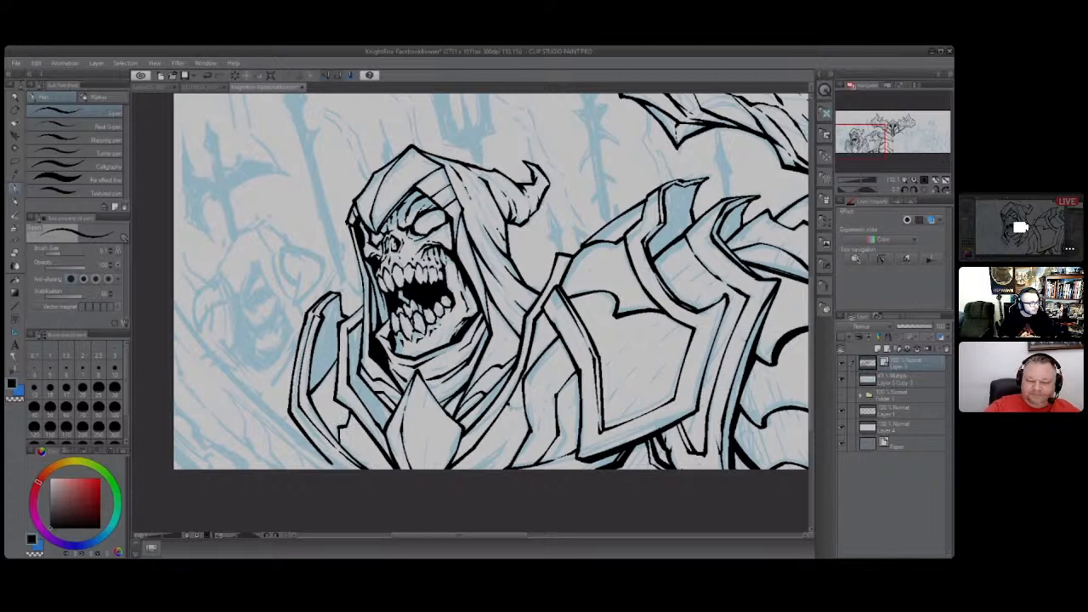
{"action": "left_click_drag", "start_coordinate": [508, 404], "coordinate": [523, 445]}
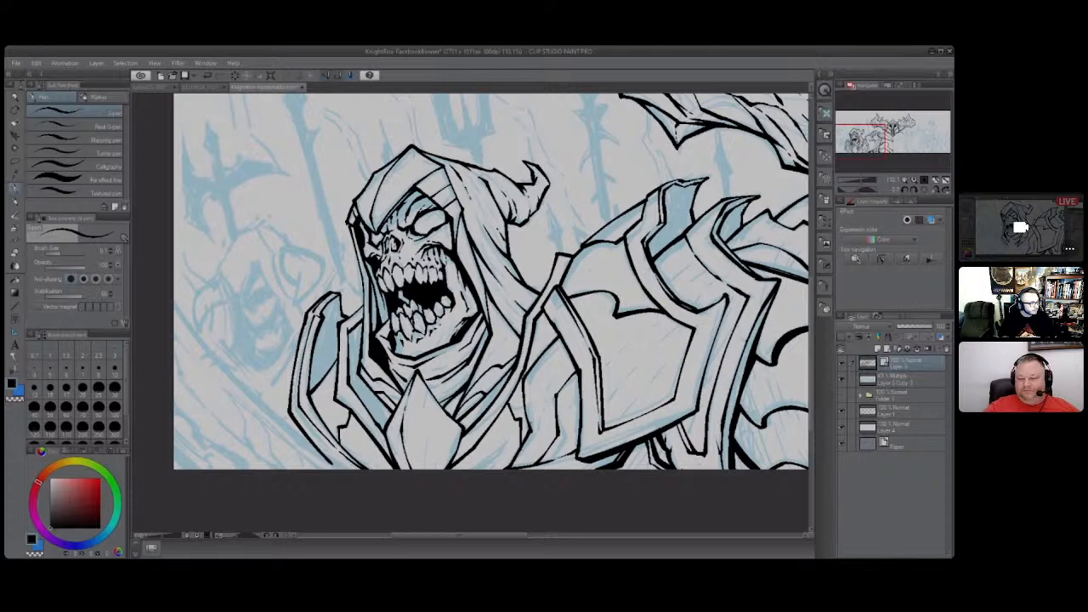
{"action": "key", "text": "ctrl+z"}
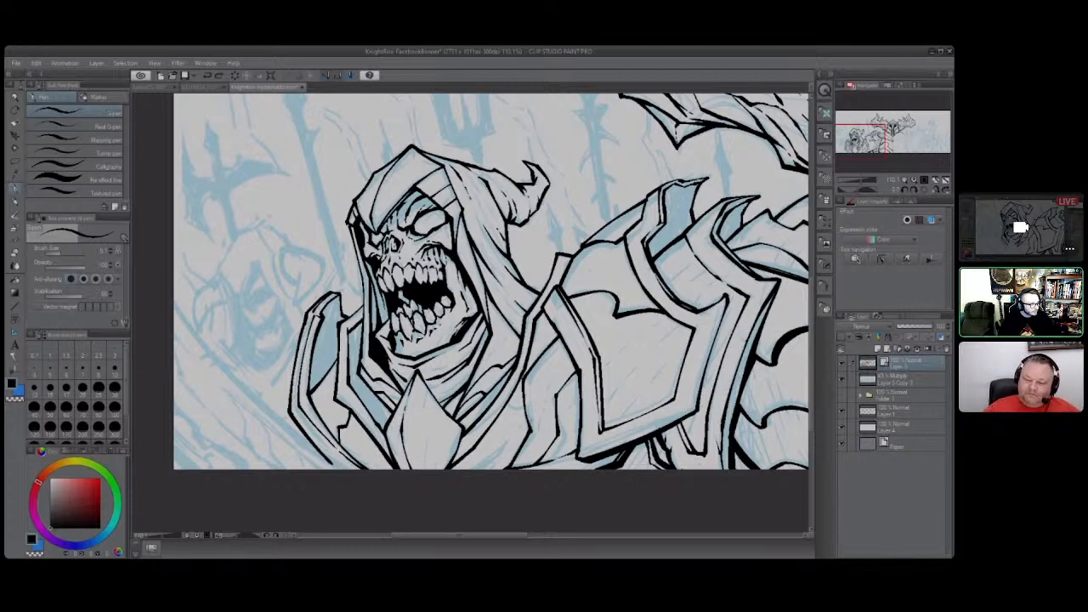
{"action": "mouse_move", "coordinate": [514, 467]}
{"action": "left_mouse_down"}
{"action": "mouse_move", "coordinate": [535, 432]}
{"action": "mouse_move", "coordinate": [531, 378]}
{"action": "mouse_move", "coordinate": [561, 342]}
{"action": "mouse_move", "coordinate": [531, 378]}
{"action": "mouse_move", "coordinate": [536, 432]}
{"action": "left_mouse_up"}
{"action": "key", "text": "ctrl+z"}
{"action": "key", "text": "ctrl+z"}
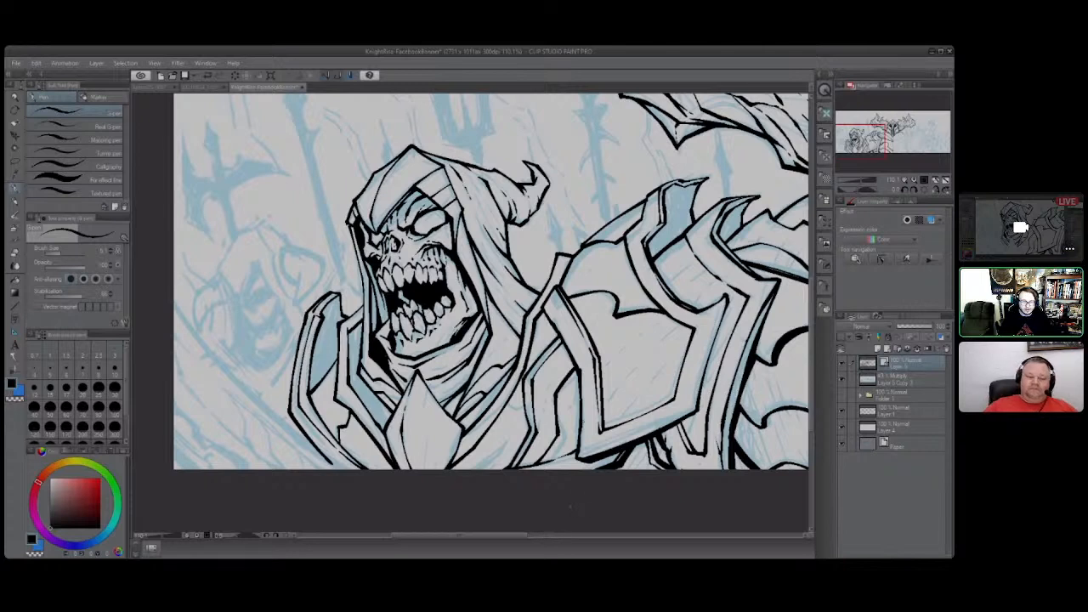
Ink the short arm contour outside the far shoulder plate and strengthen the collar lines on both sides of the pointed plate.
{"action": "left_click_drag", "start_coordinate": [298, 341], "coordinate": [271, 406]}
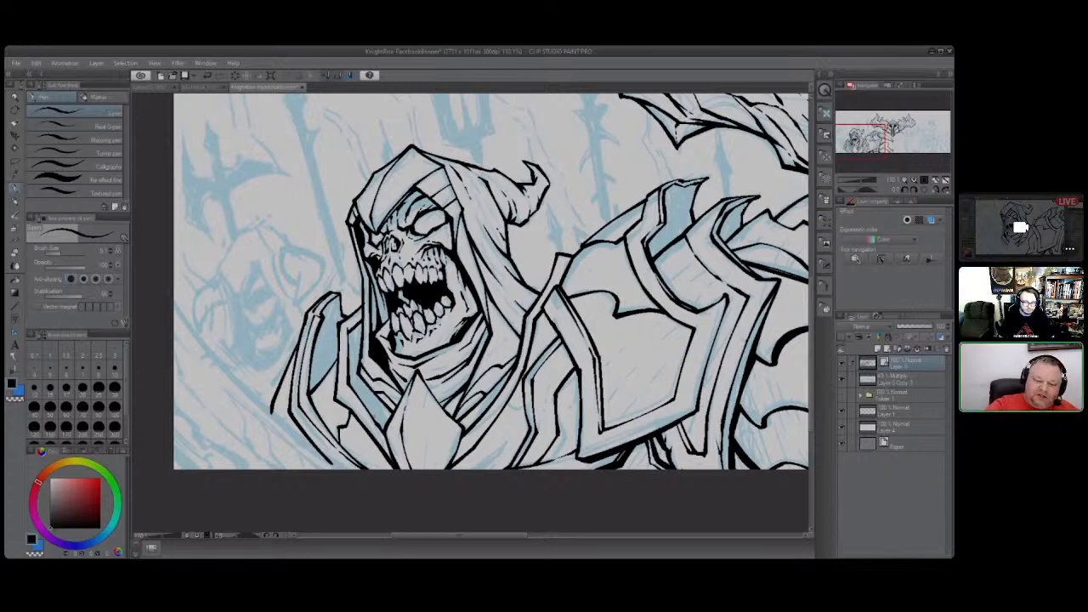
{"action": "mouse_move", "coordinate": [376, 420]}
{"action": "left_mouse_down"}
{"action": "mouse_move", "coordinate": [349, 384]}
{"action": "mouse_move", "coordinate": [348, 351]}
{"action": "left_mouse_up"}
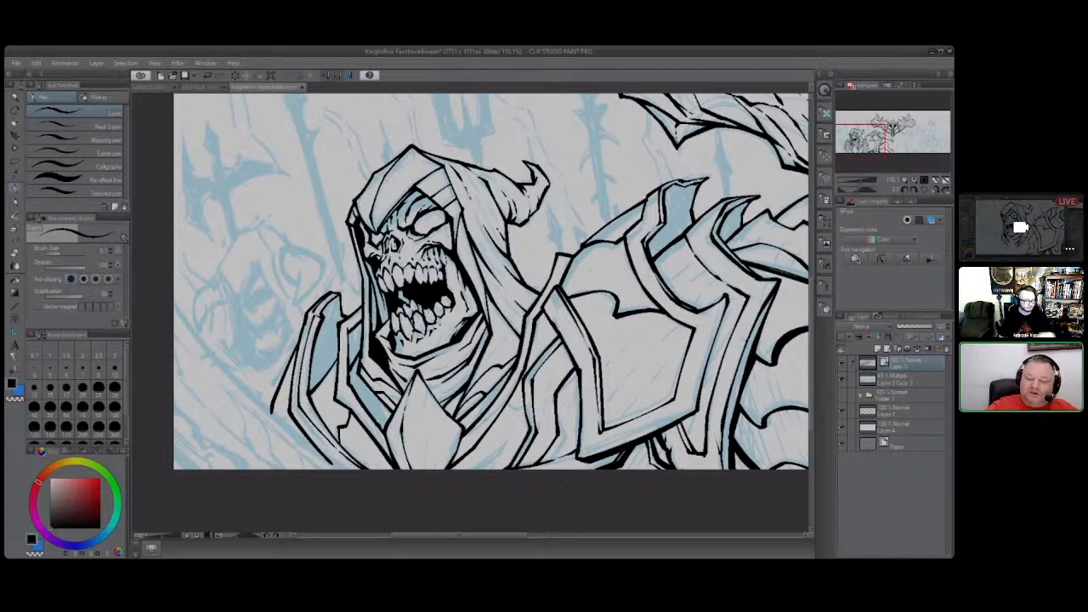
{"action": "left_click_drag", "start_coordinate": [461, 423], "coordinate": [515, 362]}
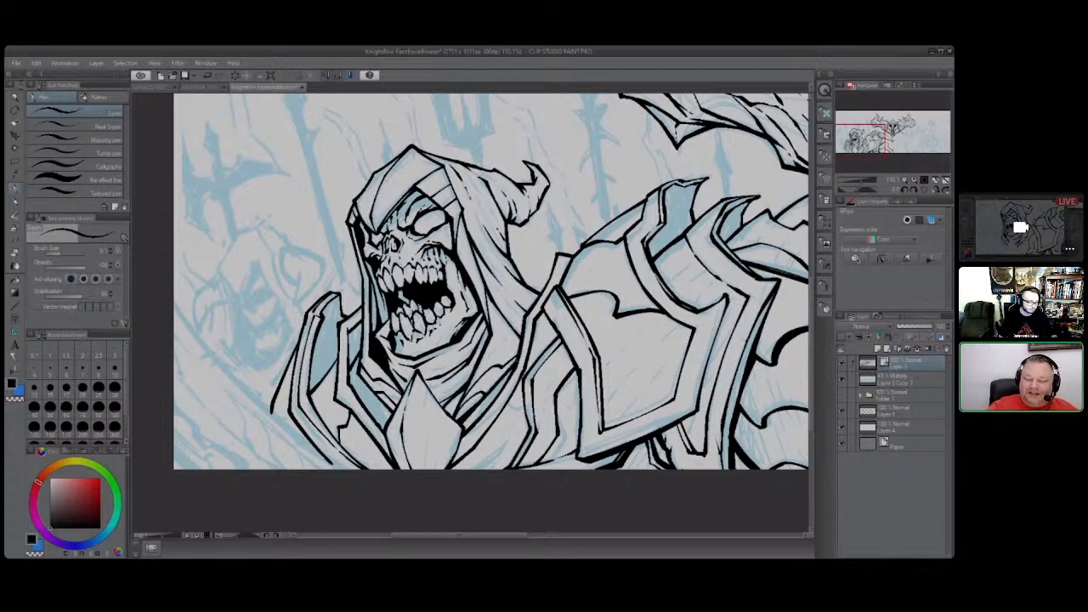
{"action": "key", "text": "ctrl+z"}
{"action": "left_click_drag", "start_coordinate": [461, 423], "coordinate": [515, 362]}
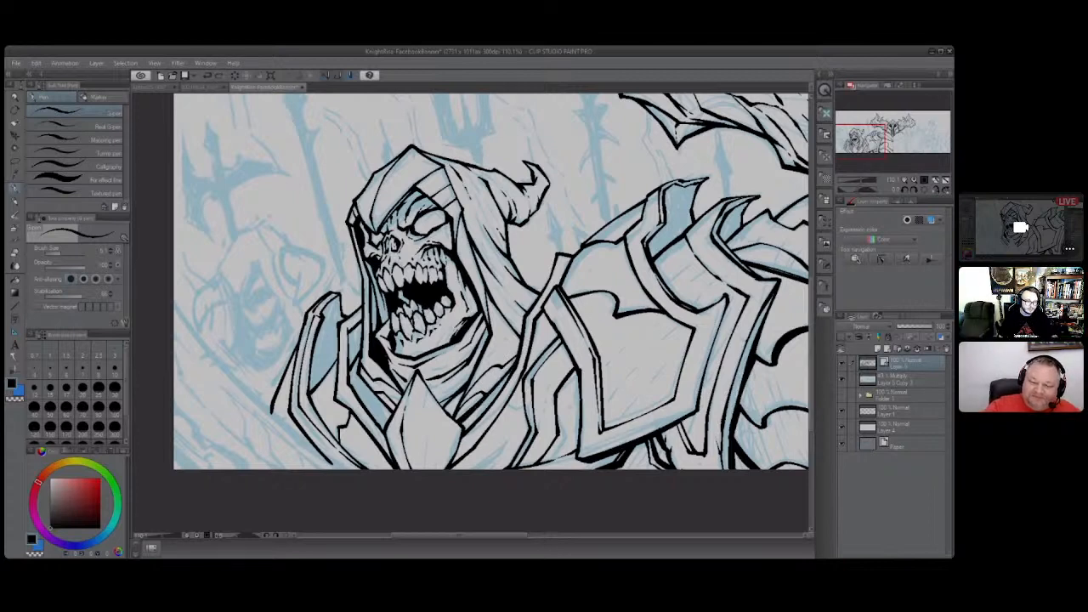
{"action": "mouse_move", "coordinate": [383, 406]}
{"action": "left_mouse_down"}
{"action": "mouse_move", "coordinate": [358, 376]}
{"action": "mouse_move", "coordinate": [383, 405]}
{"action": "mouse_move", "coordinate": [416, 371]}
{"action": "mouse_move", "coordinate": [462, 426]}
{"action": "left_mouse_up"}
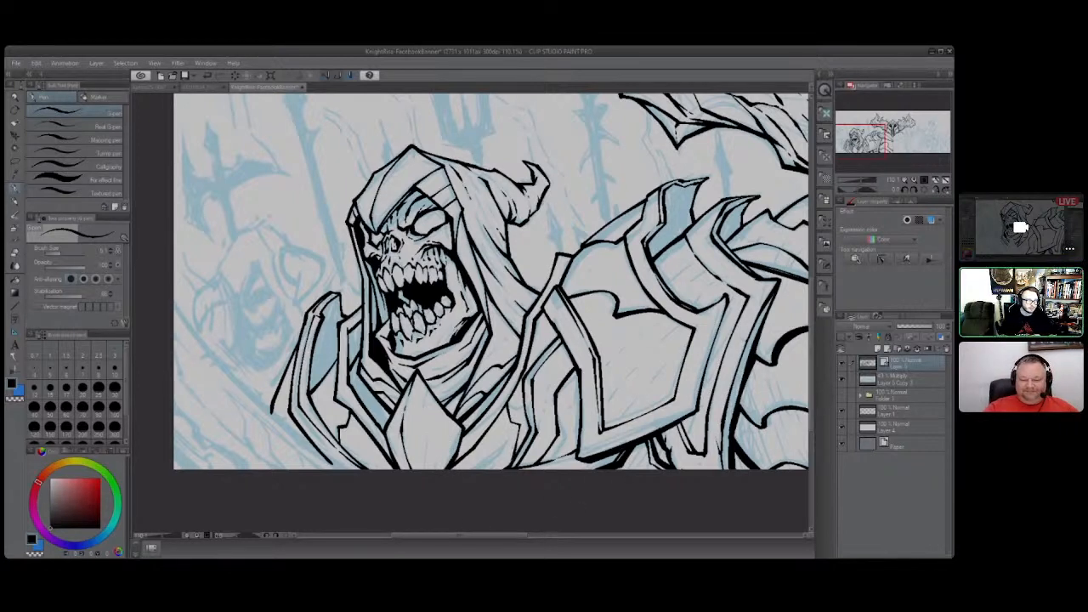
Ink the stepped notch in the near chest panel, between the collar and the knight's shoulder armour.
{"action": "left_click_drag", "start_coordinate": [519, 434], "coordinate": [504, 445]}
{"action": "key", "text": "ctrl+z"}
{"action": "left_click_drag", "start_coordinate": [508, 399], "coordinate": [516, 428]}
{"action": "left_click_drag", "start_coordinate": [520, 442], "coordinate": [514, 459]}
{"action": "left_click_drag", "start_coordinate": [520, 419], "coordinate": [517, 457]}
{"action": "key", "text": "ctrl+z"}
{"action": "left_click_drag", "start_coordinate": [520, 418], "coordinate": [516, 457]}
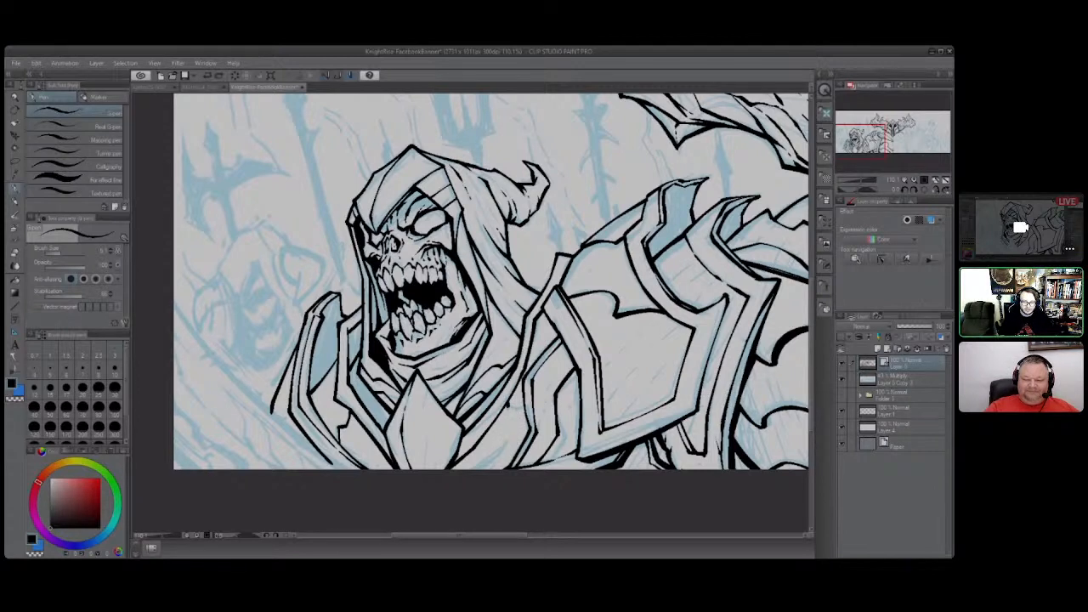
{"action": "left_click_drag", "start_coordinate": [520, 416], "coordinate": [520, 454]}
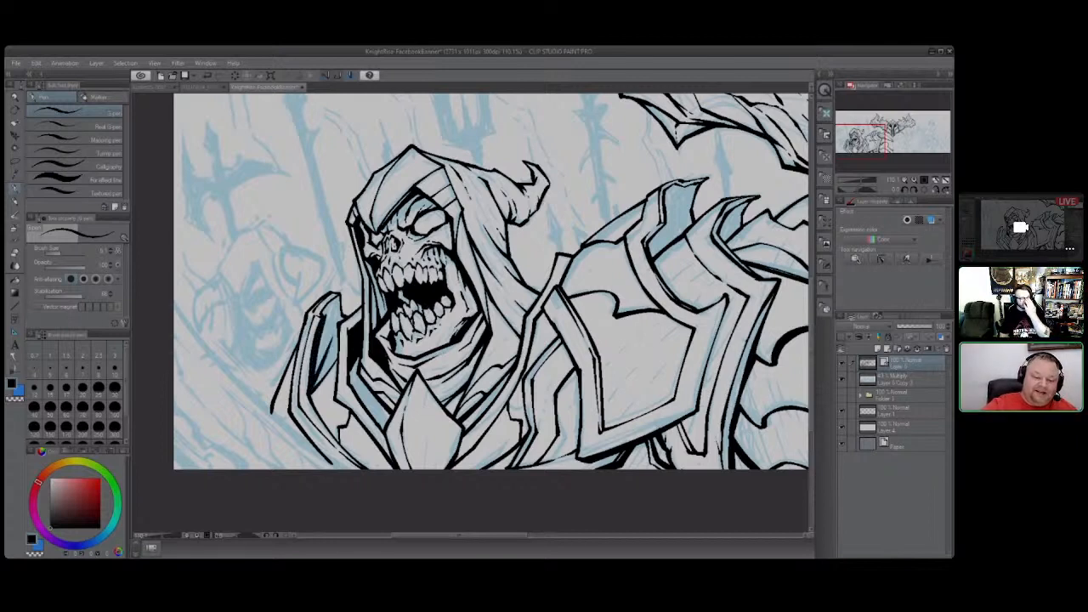
Fill the inside of the far shoulder plate with solid black and thicken the lower part of its rim.
{"action": "mouse_move", "coordinate": [333, 364]}
{"action": "left_mouse_down"}
{"action": "mouse_move", "coordinate": [335, 295]}
{"action": "mouse_move", "coordinate": [324, 299]}
{"action": "mouse_move", "coordinate": [314, 379]}
{"action": "left_mouse_up"}
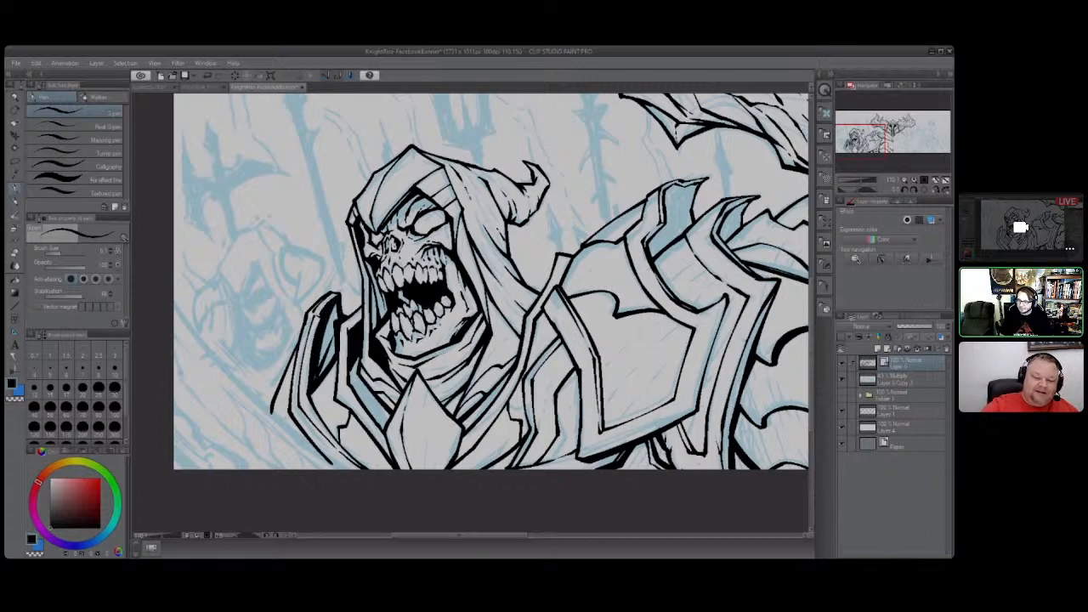
{"action": "left_click_drag", "start_coordinate": [332, 322], "coordinate": [317, 366]}
{"action": "mouse_move", "coordinate": [337, 301]}
{"action": "left_mouse_down"}
{"action": "mouse_move", "coordinate": [320, 372]}
{"action": "mouse_move", "coordinate": [328, 345]}
{"action": "mouse_move", "coordinate": [322, 369]}
{"action": "mouse_move", "coordinate": [328, 363]}
{"action": "left_mouse_up"}
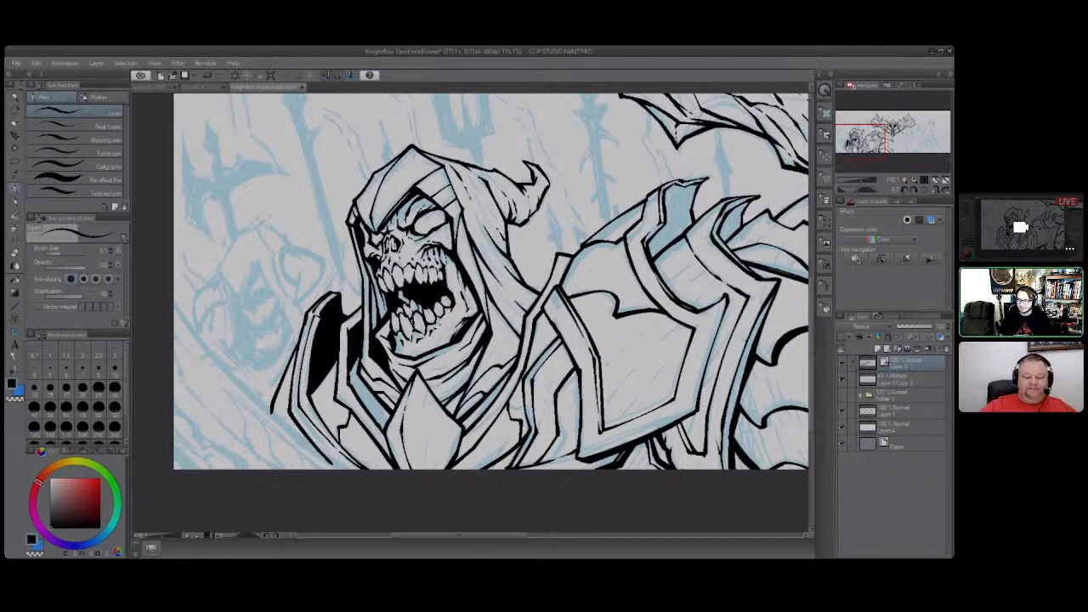
{"action": "left_click_drag", "start_coordinate": [298, 405], "coordinate": [357, 474]}
{"action": "mouse_move", "coordinate": [323, 435]}
{"action": "left_mouse_down"}
{"action": "mouse_move", "coordinate": [309, 419]}
{"action": "mouse_move", "coordinate": [363, 473]}
{"action": "left_mouse_up"}
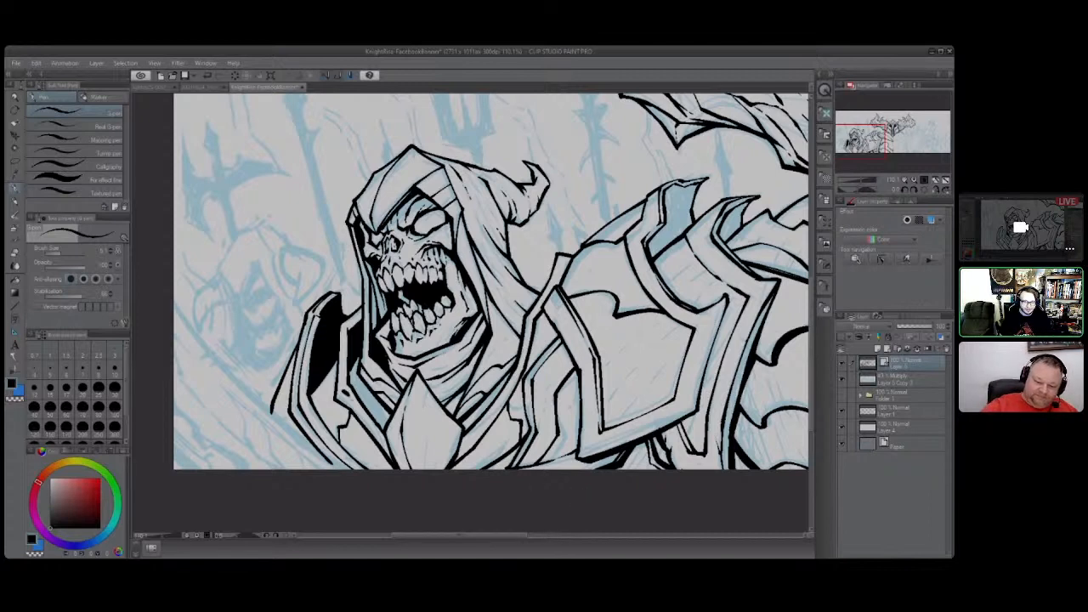
Thicken the outer edge of the far collar where it meets the blackened shoulder plate.
{"action": "left_click_drag", "start_coordinate": [344, 394], "coordinate": [343, 316]}
{"action": "key", "text": "ctrl+z"}
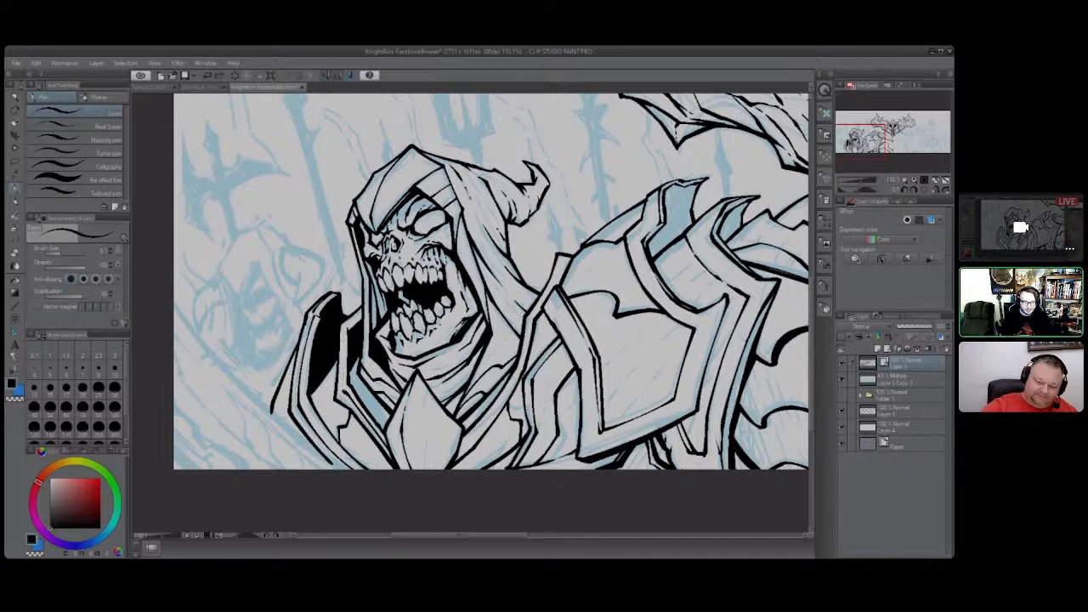
{"action": "left_click_drag", "start_coordinate": [343, 394], "coordinate": [340, 332]}
{"action": "key", "text": "ctrl+z"}
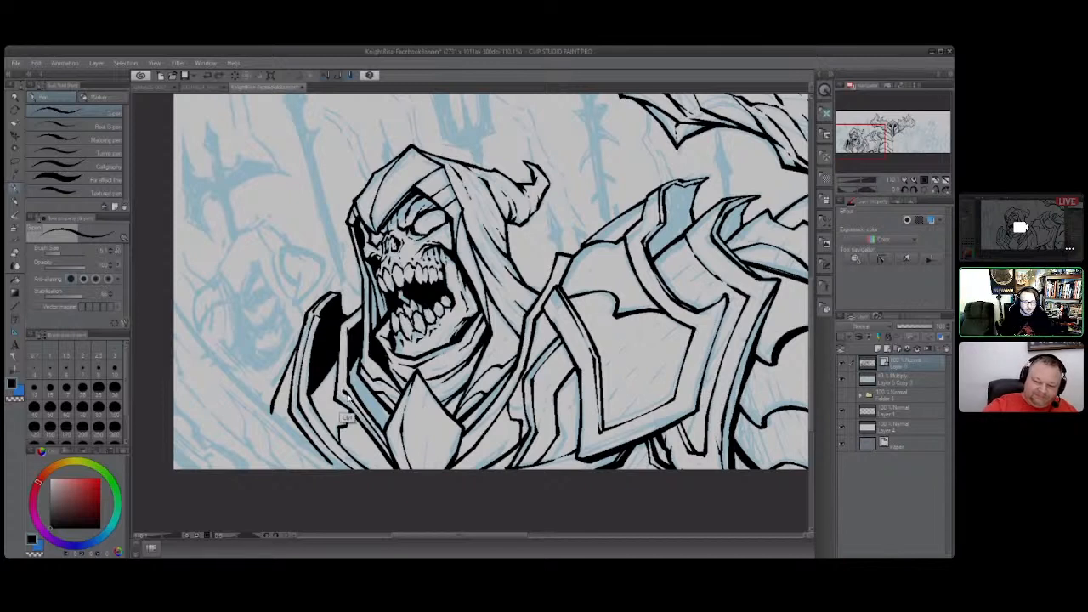
{"action": "left_click_drag", "start_coordinate": [342, 394], "coordinate": [342, 327]}
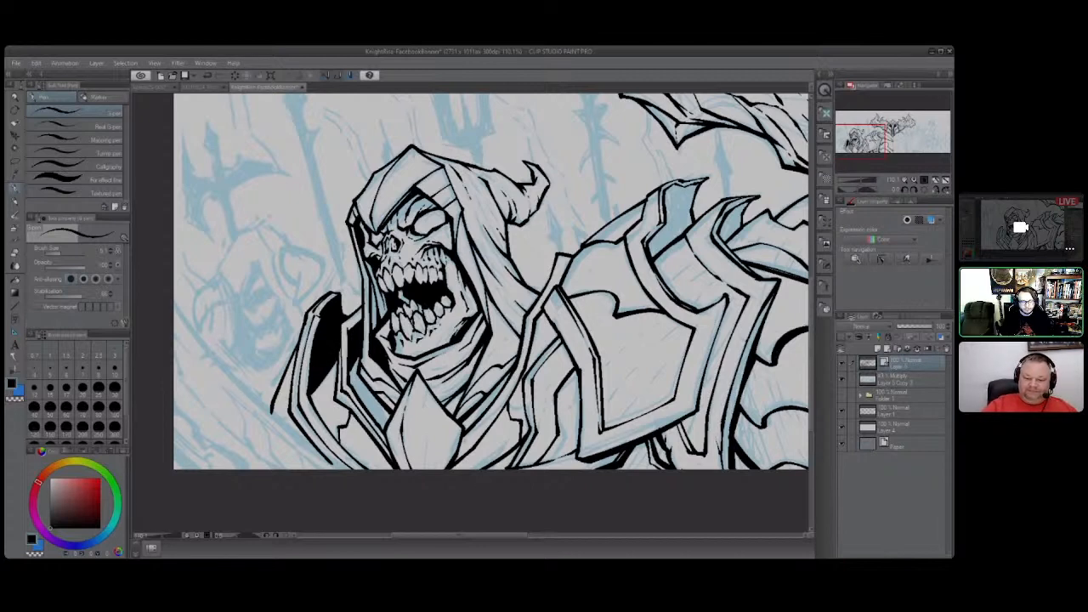
Ink shadow strokes along the collar's inner strips on both sides of the pointed plate, undoing the unwanted ones.
{"action": "left_click_drag", "start_coordinate": [463, 446], "coordinate": [514, 374]}
{"action": "key", "text": "ctrl+z"}
{"action": "mouse_move", "coordinate": [459, 451]}
{"action": "left_mouse_down"}
{"action": "mouse_move", "coordinate": [505, 387]}
{"action": "mouse_move", "coordinate": [495, 453]}
{"action": "mouse_move", "coordinate": [468, 448]}
{"action": "mouse_move", "coordinate": [515, 366]}
{"action": "left_mouse_up"}
{"action": "key", "text": "ctrl+z"}
{"action": "key", "text": "ctrl+z"}
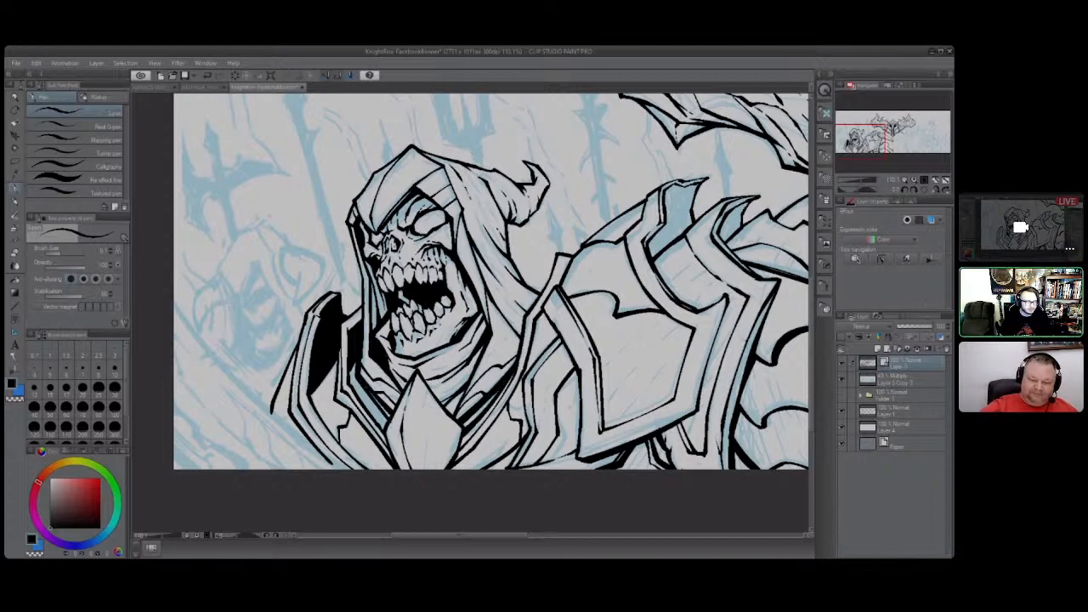
{"action": "left_click_drag", "start_coordinate": [371, 393], "coordinate": [391, 422]}
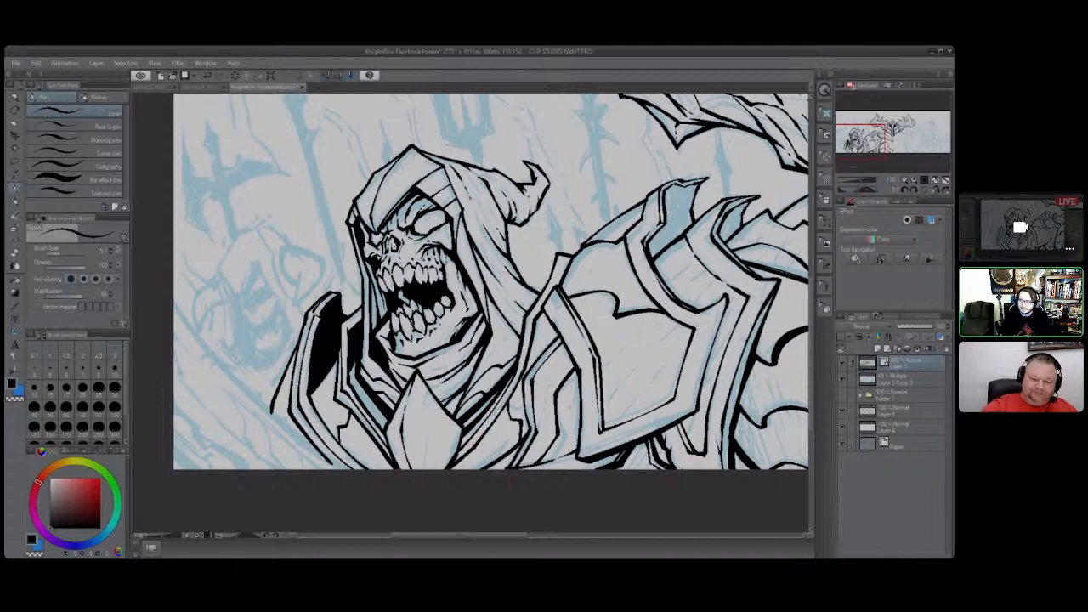
{"action": "key", "text": "ctrl+z"}
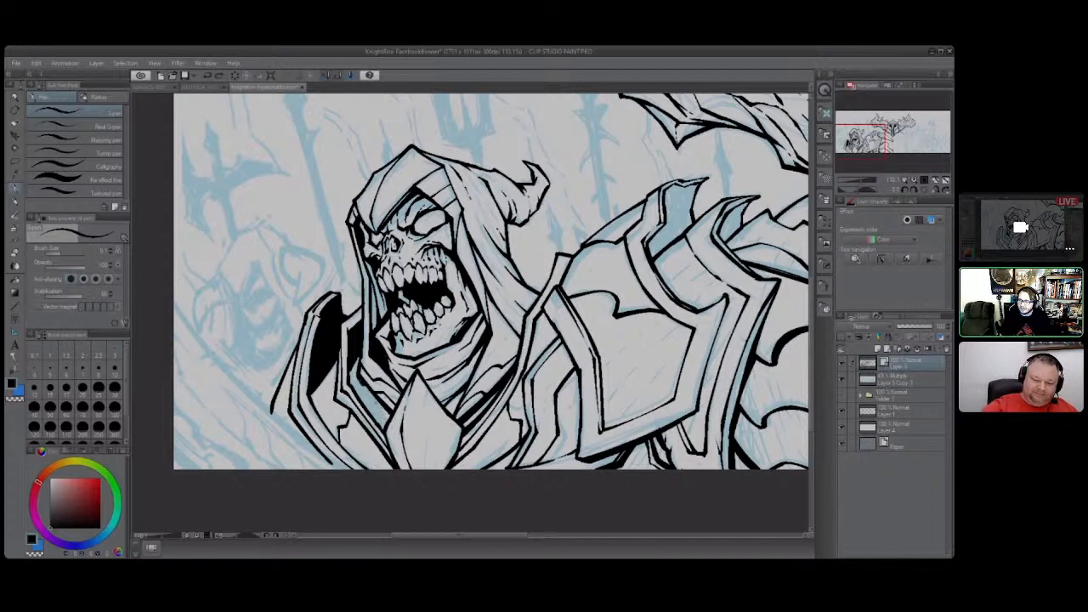
Ink a short vertical crease down the middle of the pointed collar plate, discarding the trial facet lines at its base.
{"action": "key", "text": "ctrl+y"}
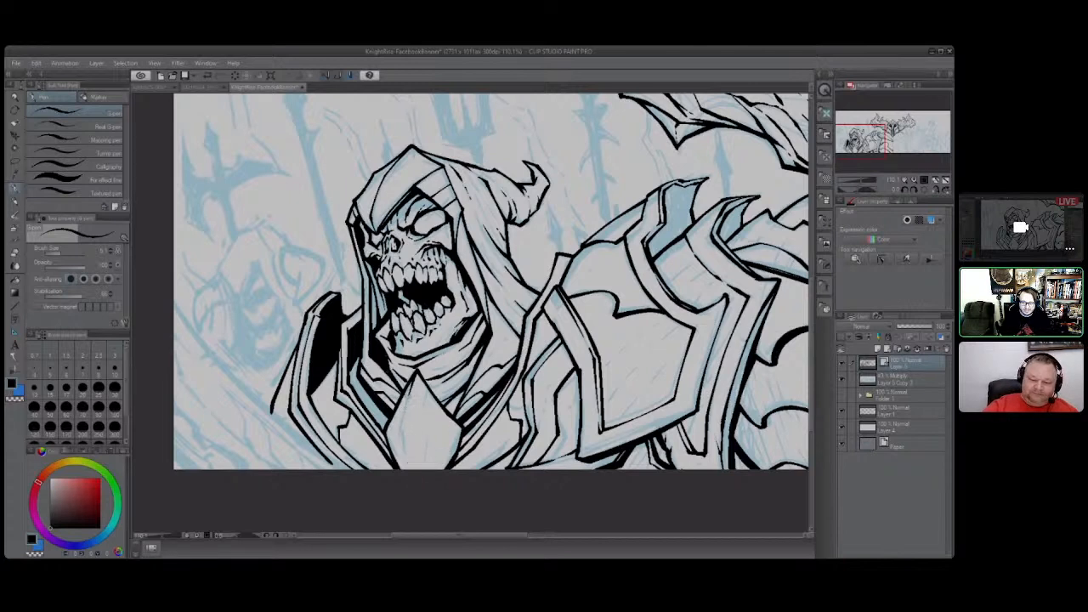
{"action": "left_click_drag", "start_coordinate": [419, 371], "coordinate": [417, 469]}
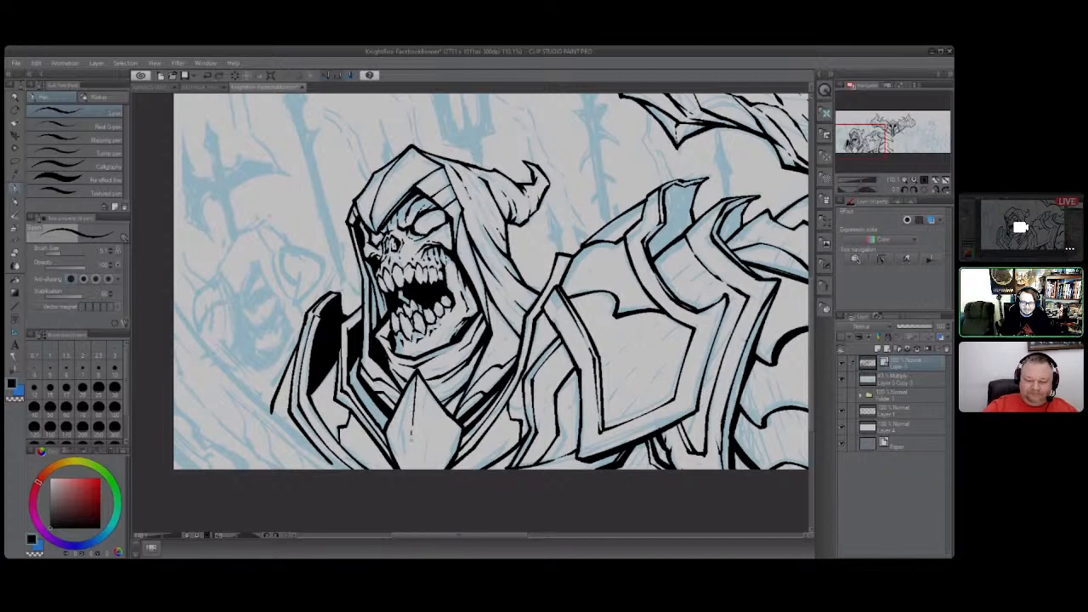
{"action": "left_click_drag", "start_coordinate": [404, 445], "coordinate": [398, 467]}
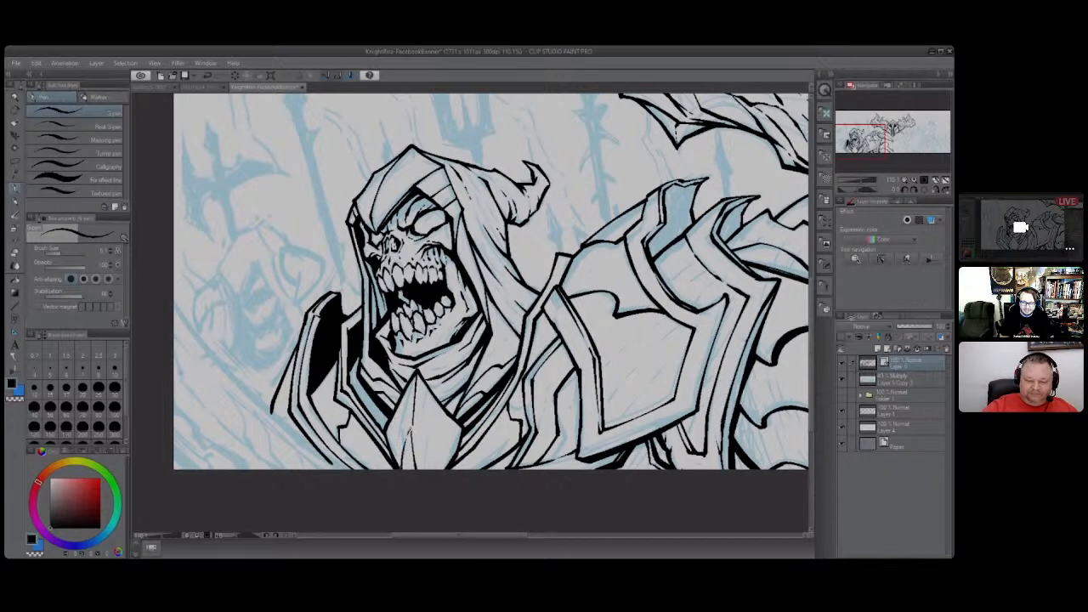
{"action": "left_click_drag", "start_coordinate": [413, 429], "coordinate": [439, 469]}
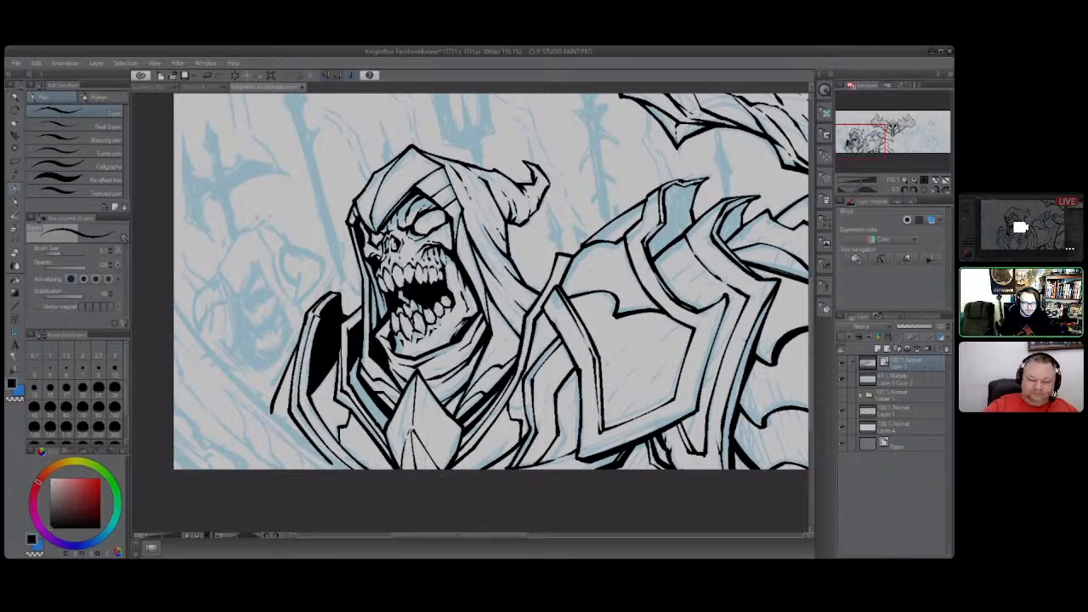
{"action": "left_click_drag", "start_coordinate": [410, 429], "coordinate": [405, 442]}
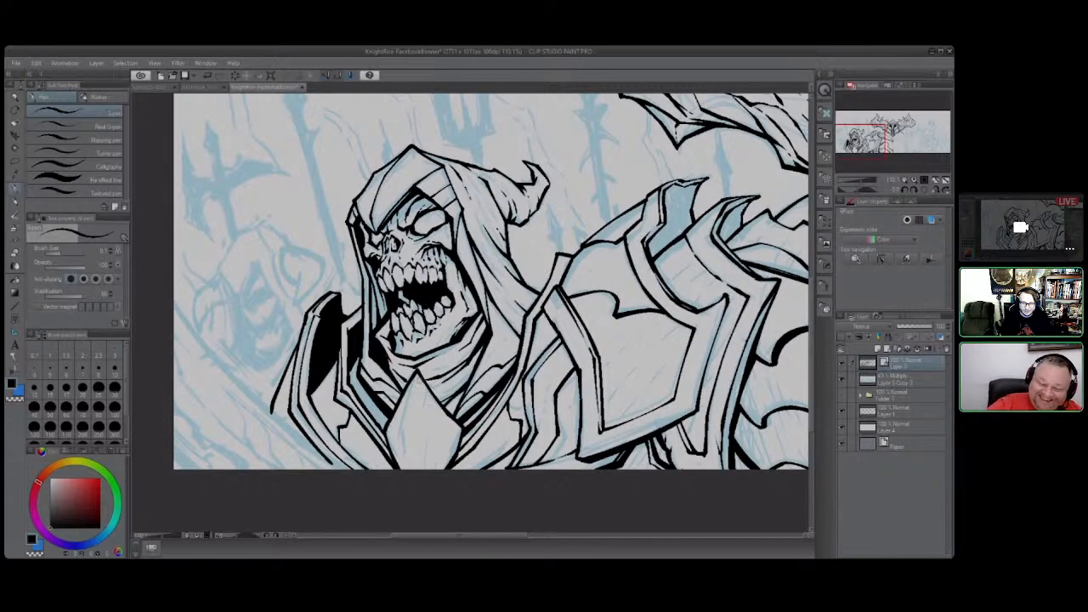
{"action": "left_click_drag", "start_coordinate": [418, 375], "coordinate": [415, 470]}
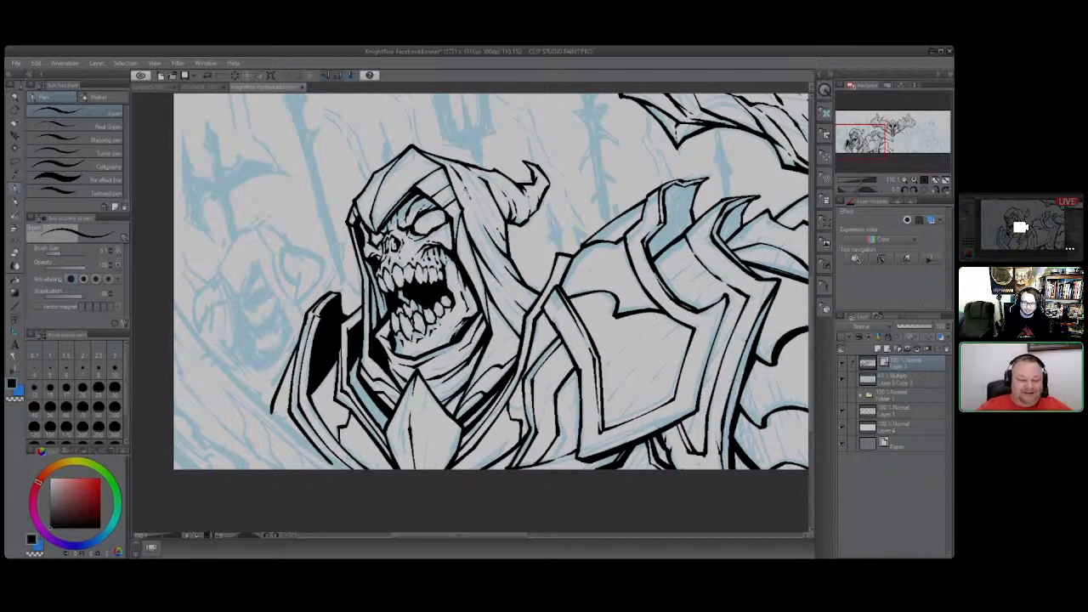
Ink the long curved upper edge of the weapon crossing the canvas's lower-left corner, redrawing it until the curve is clean.
{"action": "mouse_move", "coordinate": [173, 304]}
{"action": "left_mouse_down"}
{"action": "mouse_move", "coordinate": [265, 410]}
{"action": "mouse_move", "coordinate": [345, 470]}
{"action": "left_mouse_up"}
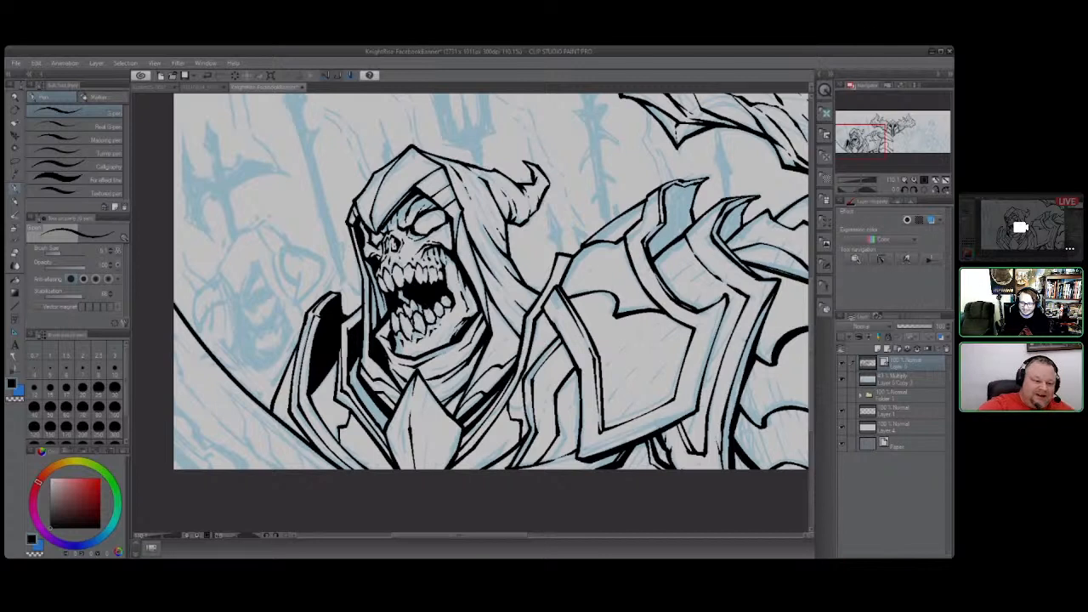
{"action": "key", "text": "ctrl+z"}
{"action": "mouse_move", "coordinate": [174, 304]}
{"action": "left_mouse_down"}
{"action": "mouse_move", "coordinate": [253, 393]}
{"action": "mouse_move", "coordinate": [345, 469]}
{"action": "left_mouse_up"}
{"action": "key", "text": "ctrl+z"}
{"action": "mouse_move", "coordinate": [173, 304]}
{"action": "left_mouse_down"}
{"action": "mouse_move", "coordinate": [297, 444]}
{"action": "mouse_move", "coordinate": [344, 469]}
{"action": "left_mouse_up"}
{"action": "key", "text": "ctrl+z"}
{"action": "left_click_drag", "start_coordinate": [173, 304], "coordinate": [344, 469]}
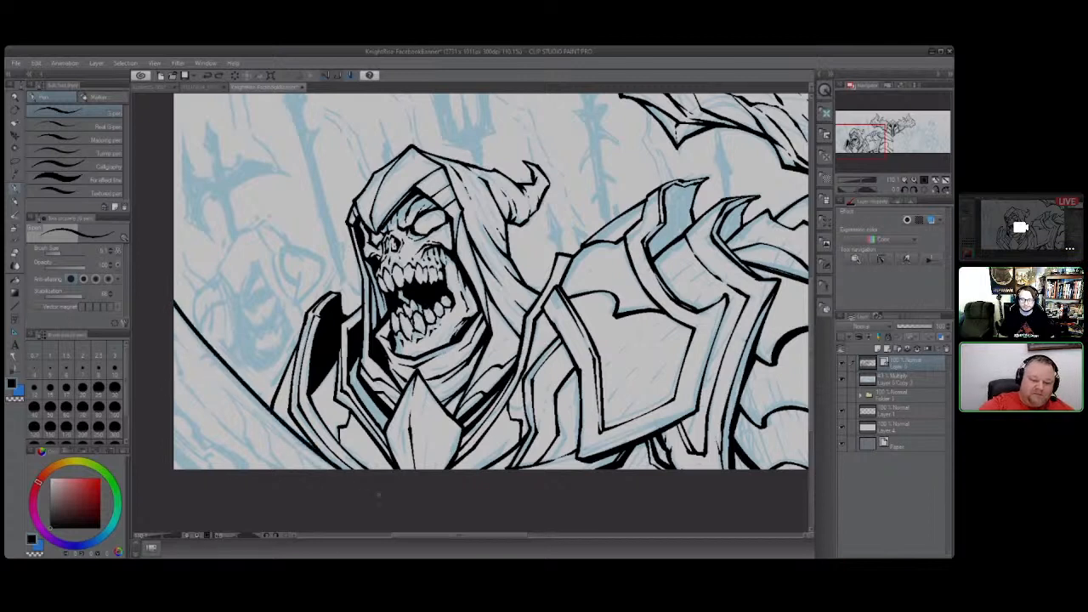
Thicken the lower rim of the knight's large shoulder plate.
{"action": "mouse_move", "coordinate": [381, 569]}
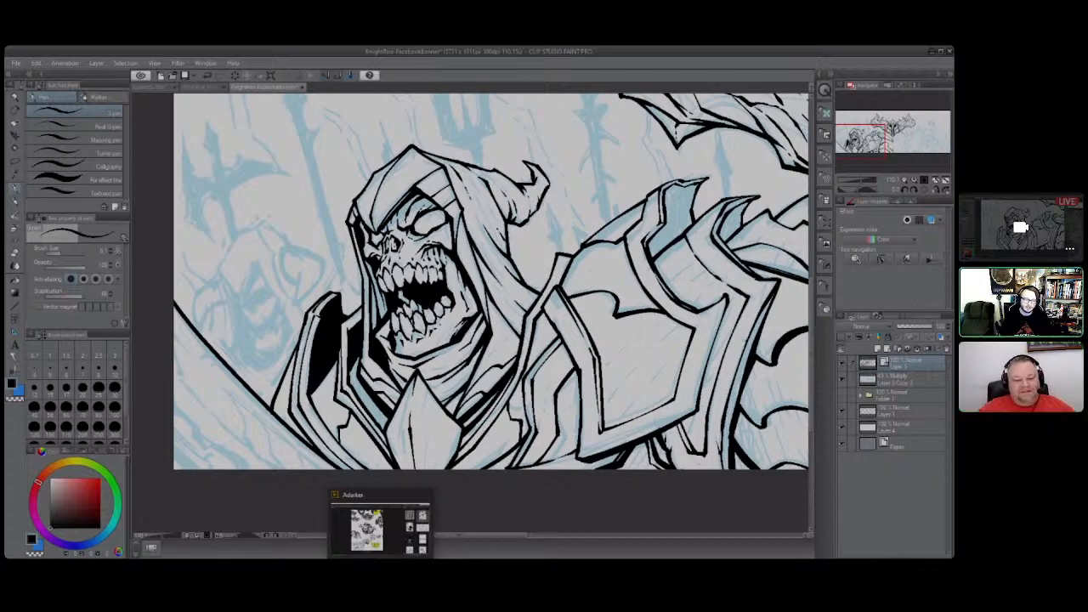
{"action": "scroll", "coordinate": [362, 302], "scroll_direction": "down", "scroll_amount": 1}
{"action": "scroll", "coordinate": [350, 306], "scroll_direction": "down", "scroll_amount": 5}
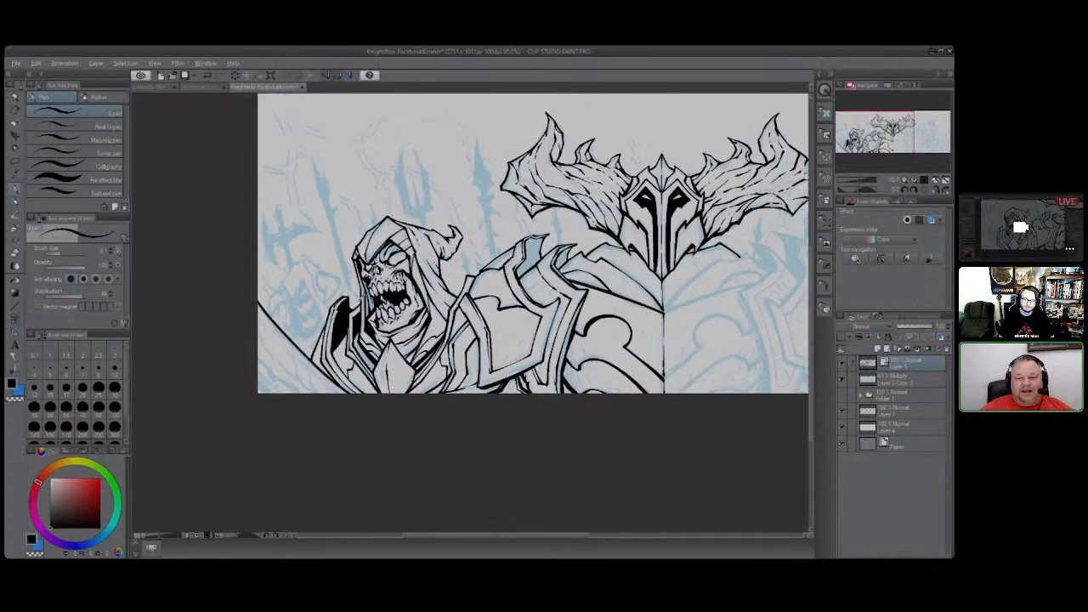
{"action": "scroll", "coordinate": [473, 267], "scroll_direction": "up", "scroll_amount": 3}
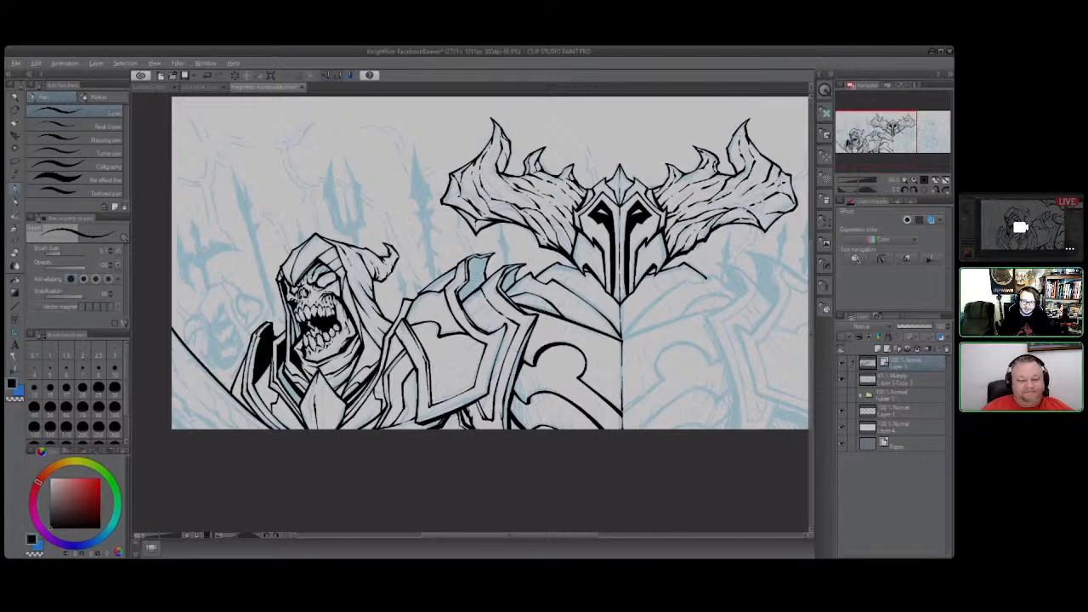
{"action": "scroll", "coordinate": [367, 366], "scroll_direction": "up", "scroll_amount": 2}
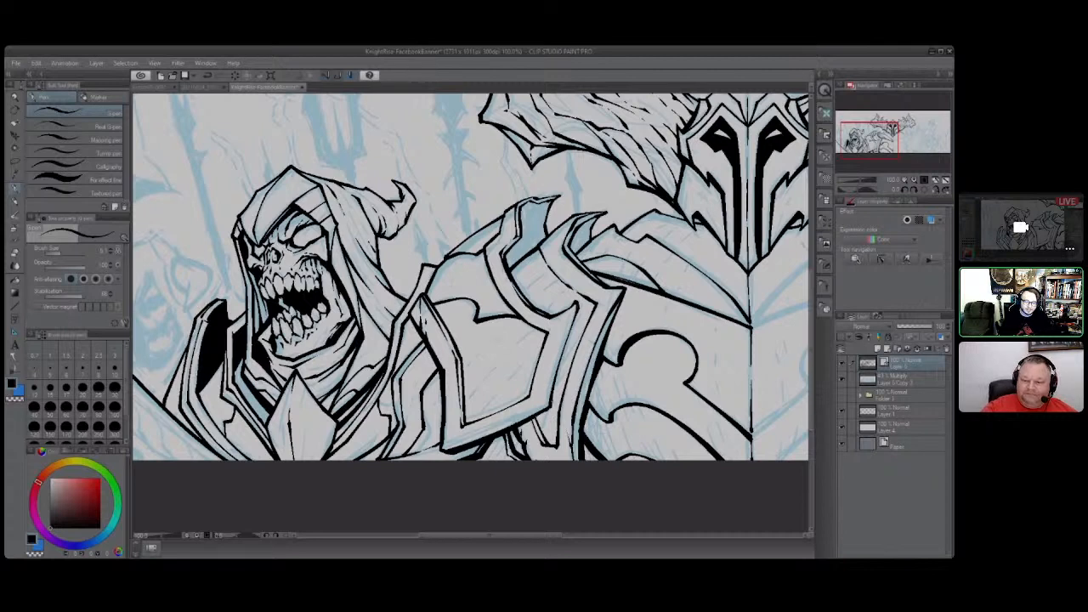
{"action": "mouse_move", "coordinate": [581, 307]}
{"action": "left_mouse_down"}
{"action": "mouse_move", "coordinate": [556, 403]}
{"action": "mouse_move", "coordinate": [500, 442]}
{"action": "left_mouse_up"}
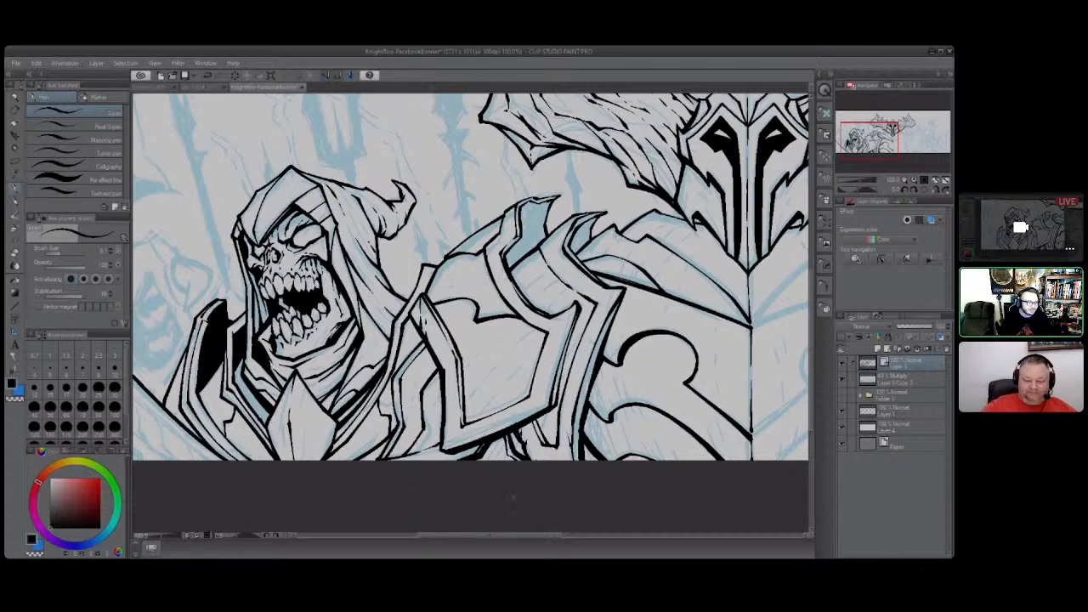
Ink a second curved line just below the weapon's upper edge, running from the canvas's left side to its bottom, undoing rough attempts.
{"action": "left_click_drag", "start_coordinate": [524, 536], "coordinate": [469, 545]}
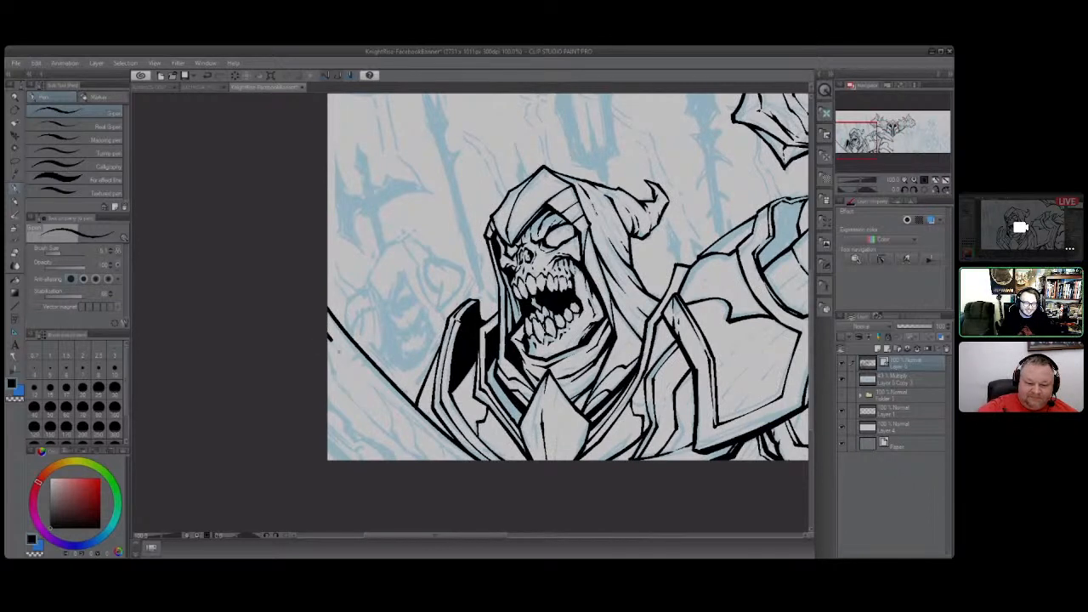
{"action": "mouse_move", "coordinate": [328, 335]}
{"action": "left_mouse_down"}
{"action": "mouse_move", "coordinate": [405, 415]}
{"action": "mouse_move", "coordinate": [472, 462]}
{"action": "left_mouse_up"}
{"action": "key", "text": "ctrl+z"}
{"action": "left_click_drag", "start_coordinate": [328, 329], "coordinate": [452, 461]}
{"action": "key", "text": "ctrl+z"}
{"action": "left_click_drag", "start_coordinate": [328, 332], "coordinate": [452, 460]}
{"action": "key", "text": "ctrl+z"}
{"action": "left_click_drag", "start_coordinate": [327, 333], "coordinate": [457, 460]}
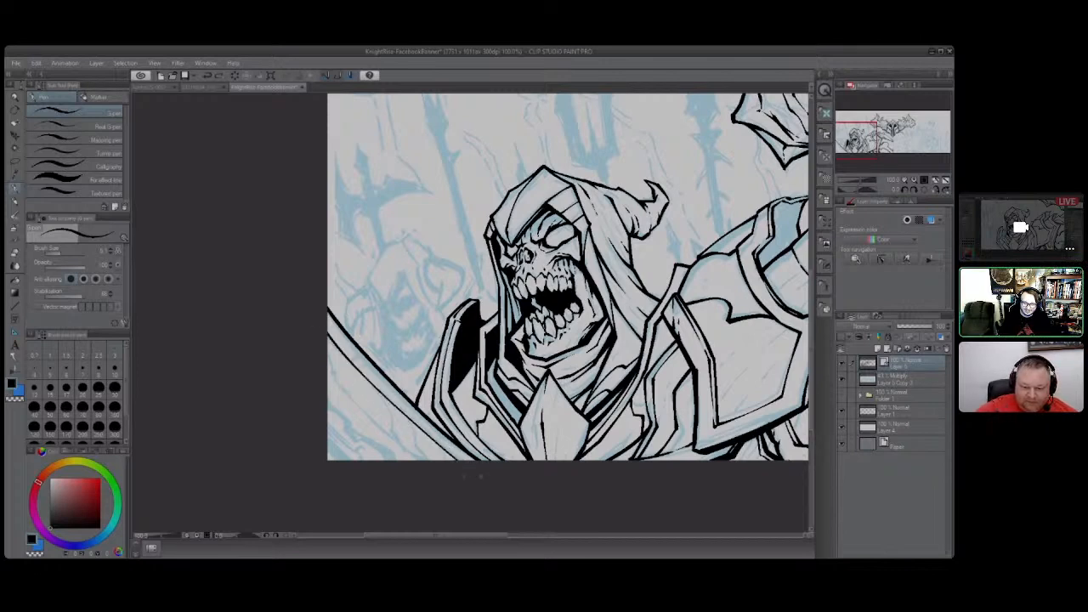
{"action": "key", "text": "ctrl+z"}
{"action": "left_click_drag", "start_coordinate": [328, 333], "coordinate": [458, 461]}
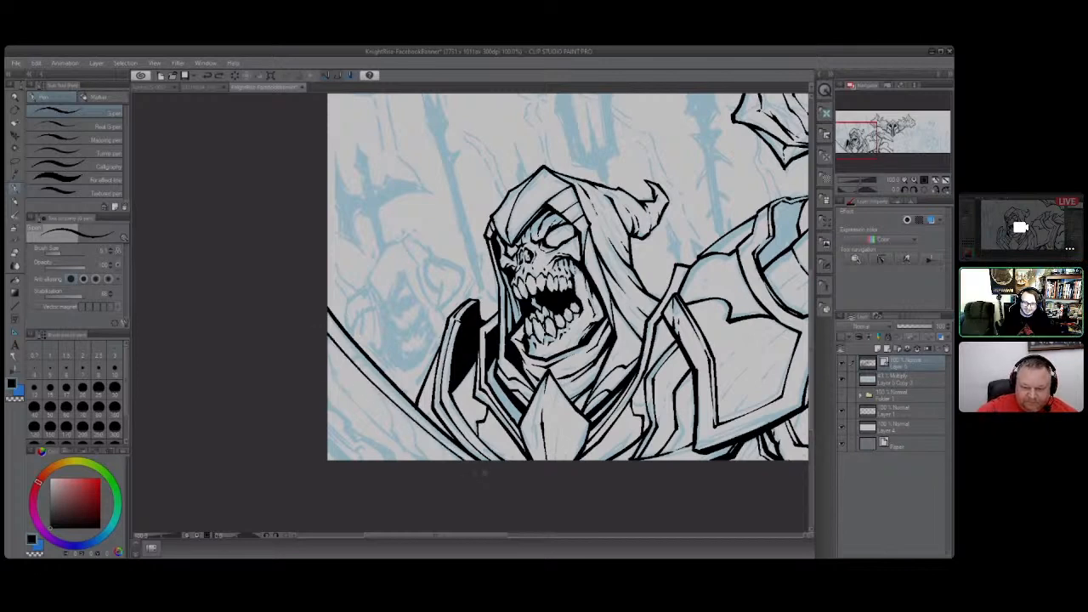
Ink the weapon's lower curved edge parallel to the two upper lines, undoing and redrawing it until it follows the sketch.
{"action": "left_click_drag", "start_coordinate": [328, 377], "coordinate": [422, 460]}
{"action": "key", "text": "ctrl+z"}
{"action": "left_click_drag", "start_coordinate": [328, 386], "coordinate": [442, 469]}
{"action": "key", "text": "ctrl+z"}
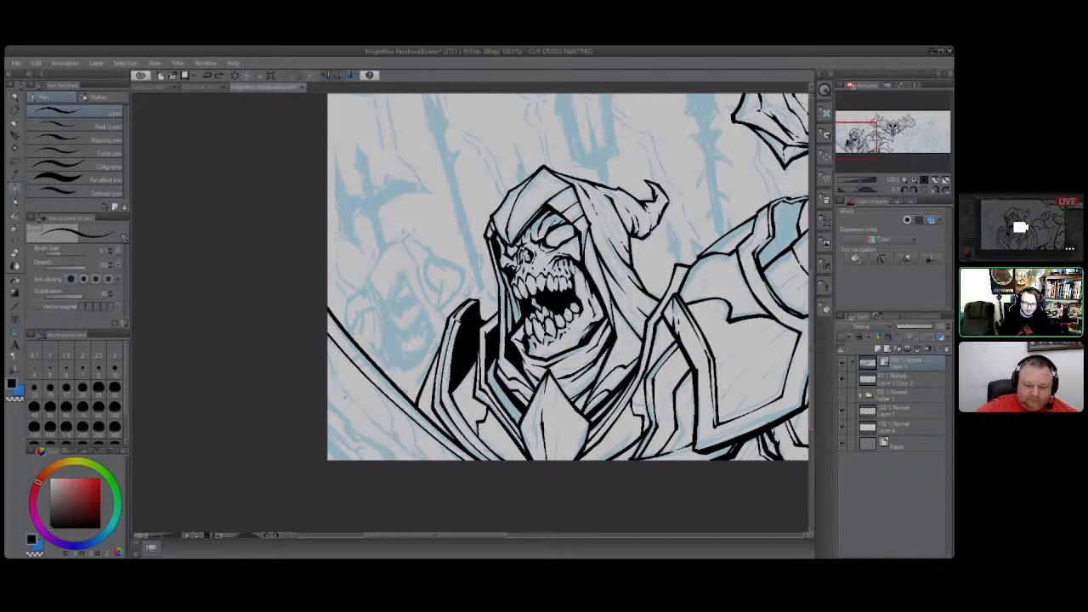
{"action": "left_click_drag", "start_coordinate": [328, 384], "coordinate": [413, 462]}
{"action": "key", "text": "ctrl+z"}
{"action": "left_click_drag", "start_coordinate": [328, 381], "coordinate": [420, 460]}
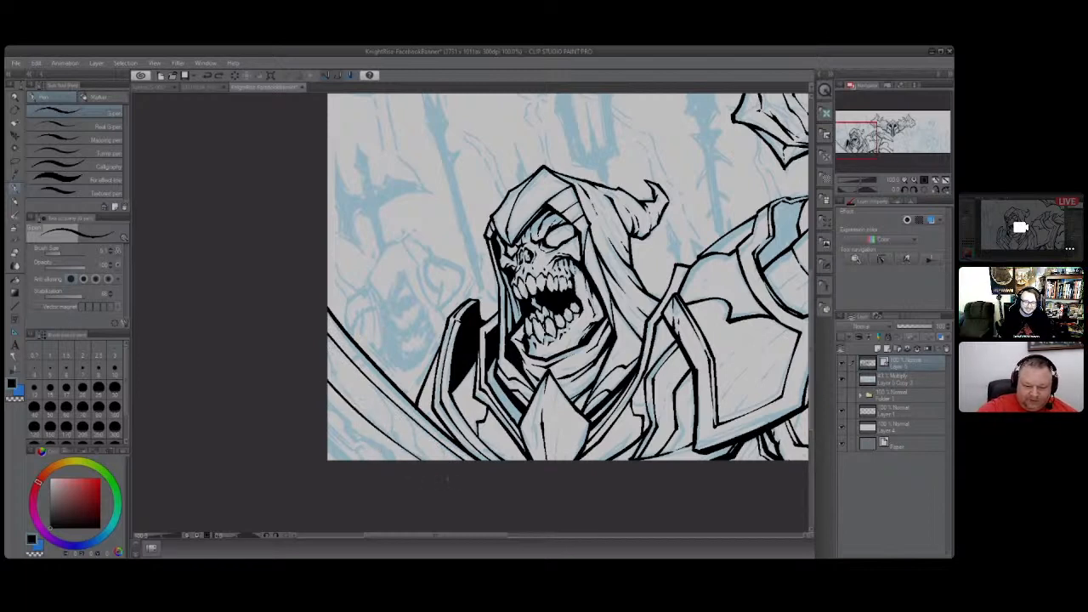
{"action": "key", "text": "ctrl+z"}
{"action": "left_click_drag", "start_coordinate": [328, 377], "coordinate": [418, 461]}
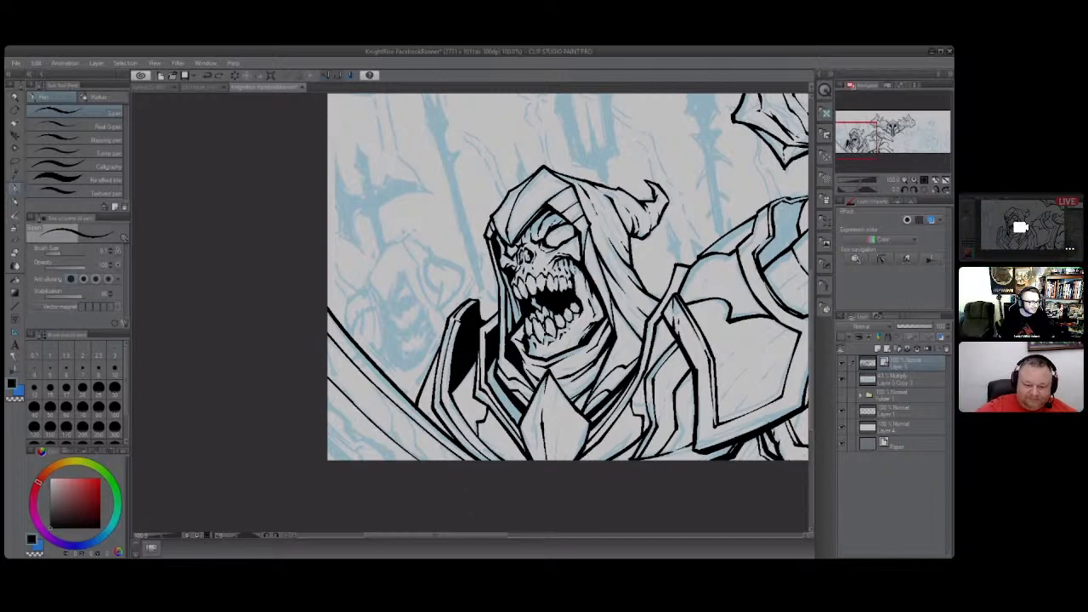
Ink angular detail lines between the weapon's curved edges and a jagged contour beneath it in the canvas's lower-left corner.
{"action": "mouse_move", "coordinate": [328, 331]}
{"action": "left_mouse_down"}
{"action": "mouse_move", "coordinate": [340, 387]}
{"action": "mouse_move", "coordinate": [407, 450]}
{"action": "left_mouse_up"}
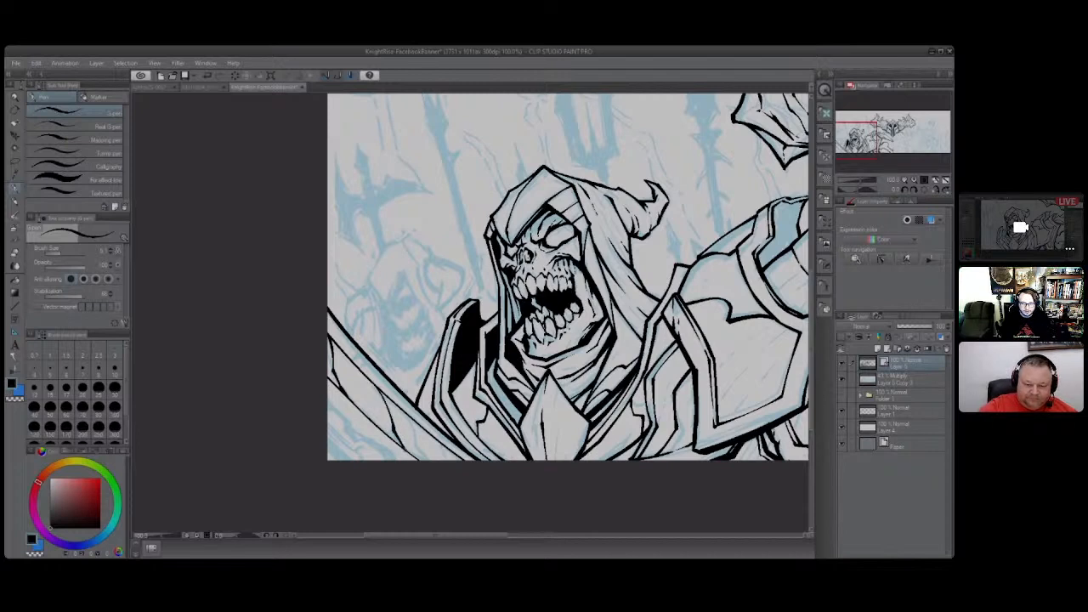
{"action": "mouse_move", "coordinate": [404, 410]}
{"action": "left_mouse_down"}
{"action": "mouse_move", "coordinate": [430, 464]}
{"action": "mouse_move", "coordinate": [447, 460]}
{"action": "left_mouse_up"}
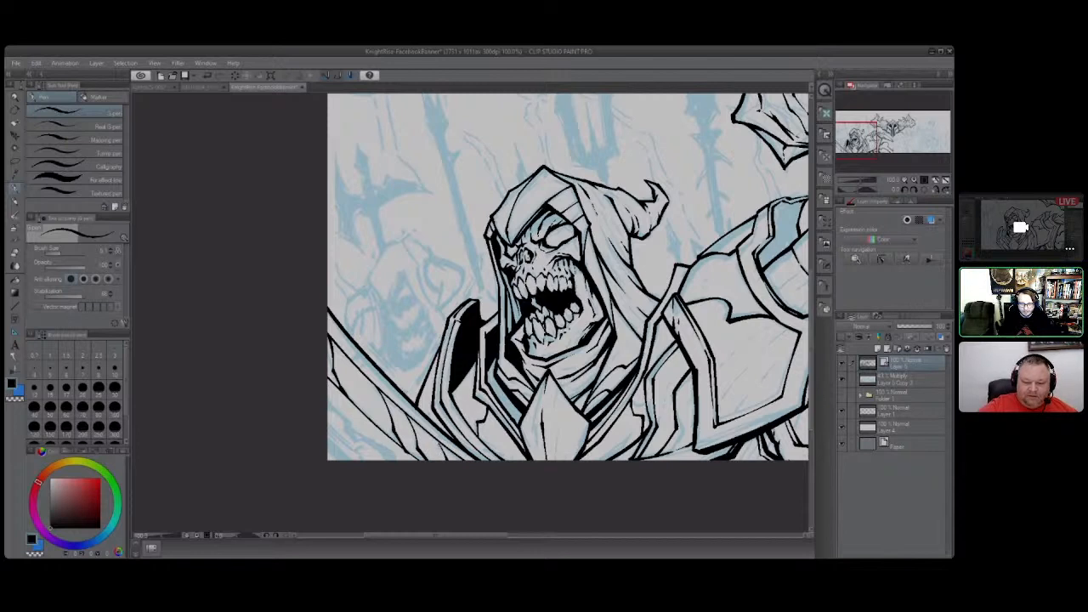
{"action": "mouse_move", "coordinate": [329, 411]}
{"action": "left_mouse_down"}
{"action": "mouse_move", "coordinate": [352, 442]}
{"action": "mouse_move", "coordinate": [393, 462]}
{"action": "left_mouse_up"}
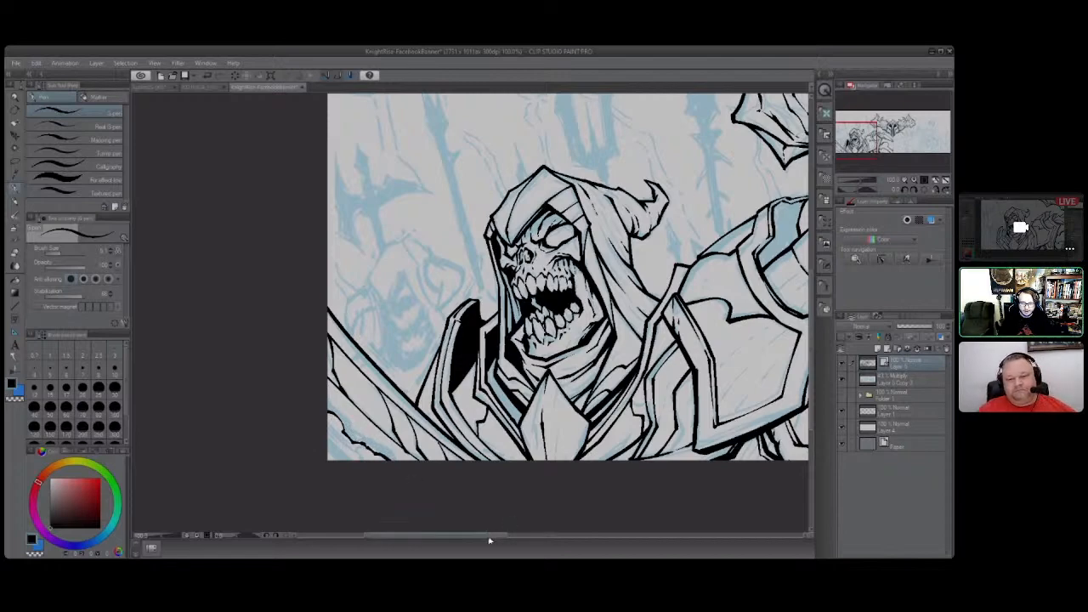
Examine the inked line art and the remaining blue sketch across the whole banner, including the uninked right half.
{"action": "key", "text": "ctrl+minus"}
{"action": "key", "text": "ctrl+minus"}
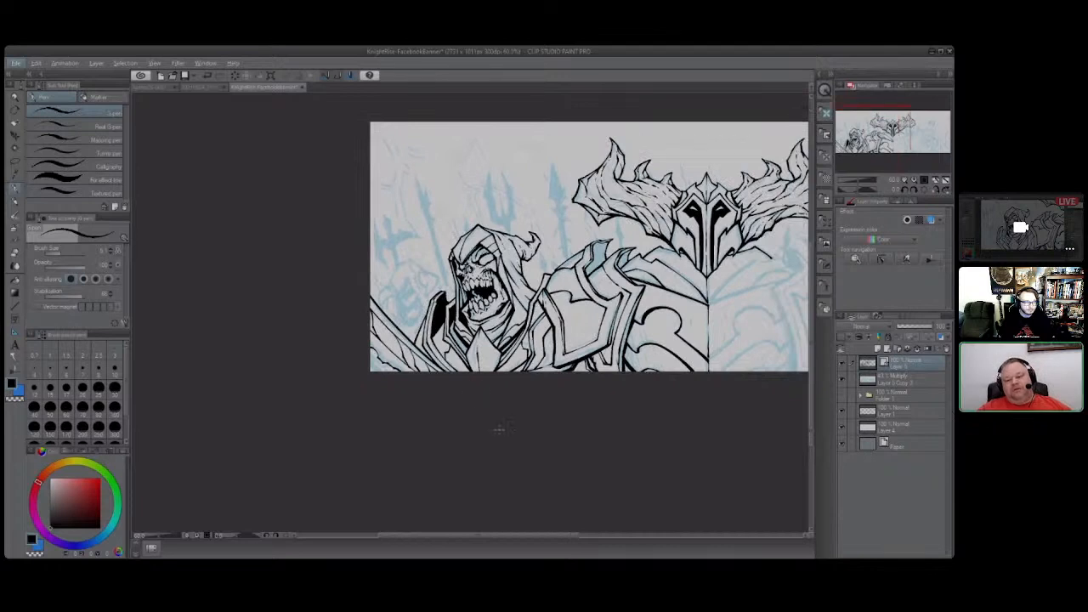
{"action": "left_click_drag", "start_coordinate": [495, 537], "coordinate": [539, 539]}
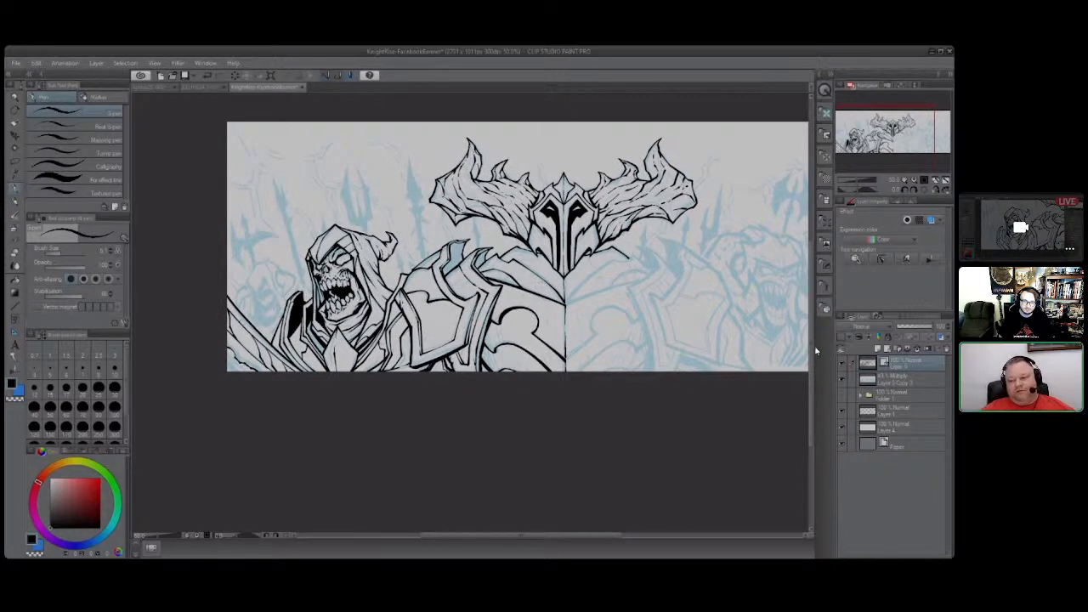
{"action": "scroll", "coordinate": [809, 348], "scroll_direction": "up", "scroll_amount": 1}
{"action": "scroll", "coordinate": [809, 348], "scroll_direction": "up", "scroll_amount": 3}
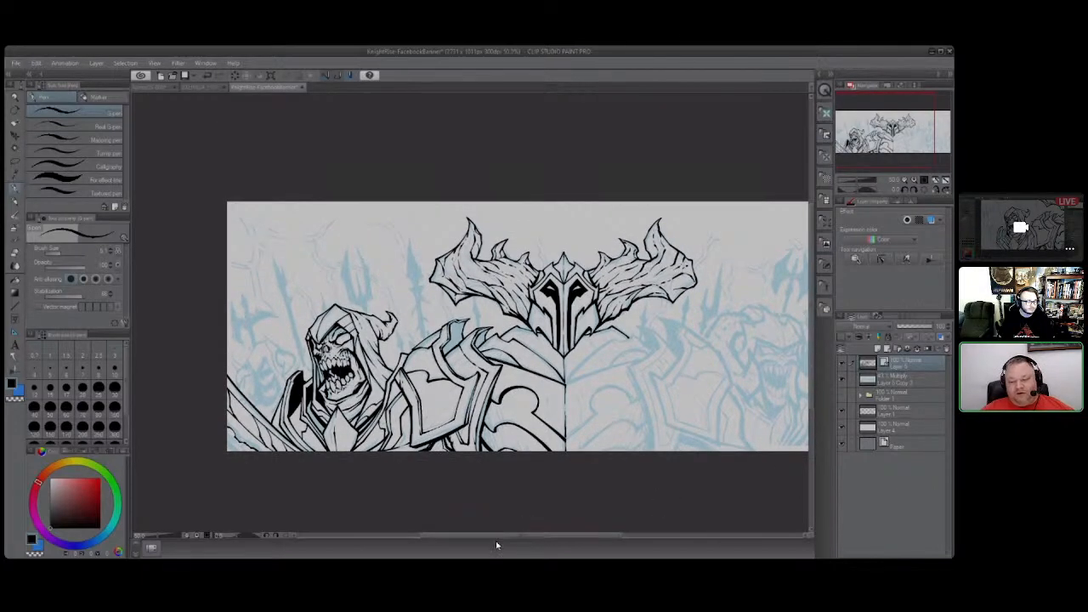
{"action": "scroll", "coordinate": [231, 338], "scroll_direction": "up", "scroll_amount": 1}
{"action": "scroll", "coordinate": [230, 339], "scroll_direction": "up", "scroll_amount": 1}
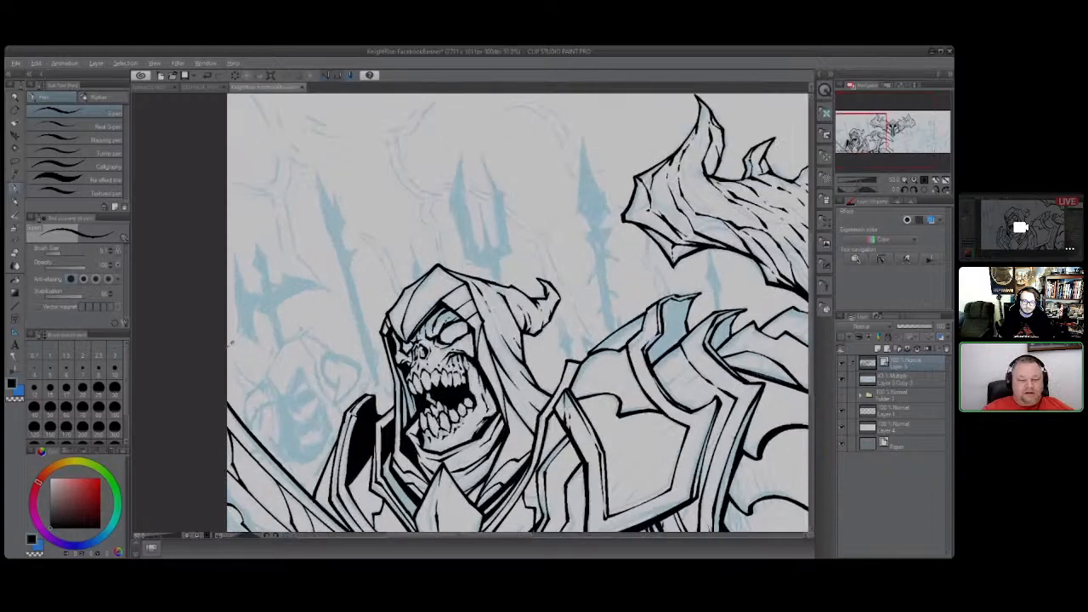
{"action": "scroll", "coordinate": [230, 339], "scroll_direction": "down", "scroll_amount": 2}
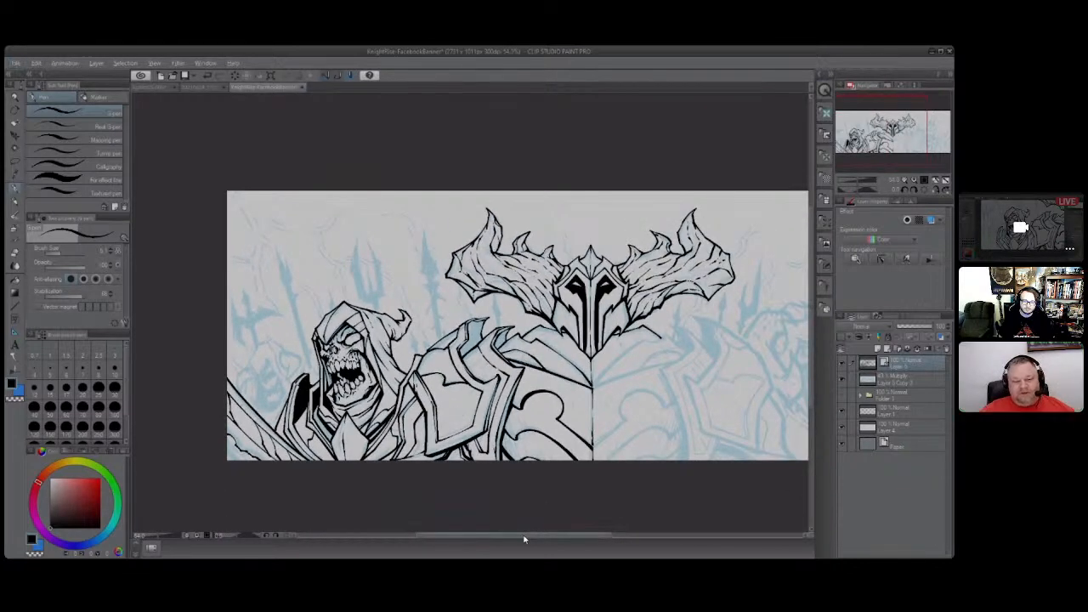
{"action": "scroll", "coordinate": [525, 538], "scroll_direction": "right", "scroll_amount": 1}
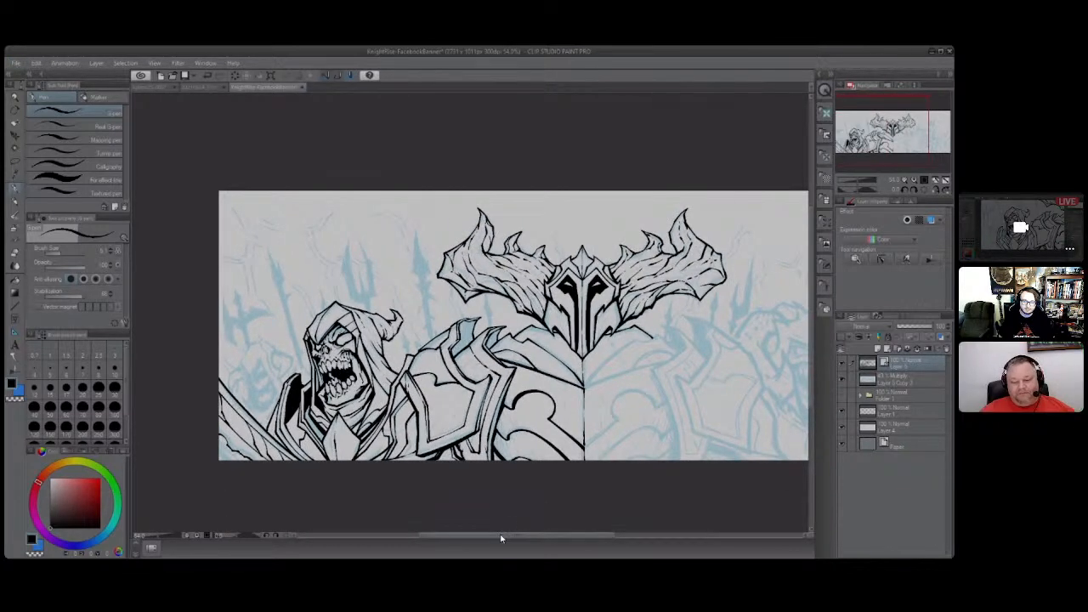
{"action": "left_click_drag", "start_coordinate": [498, 537], "coordinate": [568, 535]}
{"action": "scroll", "coordinate": [622, 354], "scroll_direction": "up", "scroll_amount": 1}
{"action": "scroll", "coordinate": [622, 355], "scroll_direction": "up", "scroll_amount": 1}
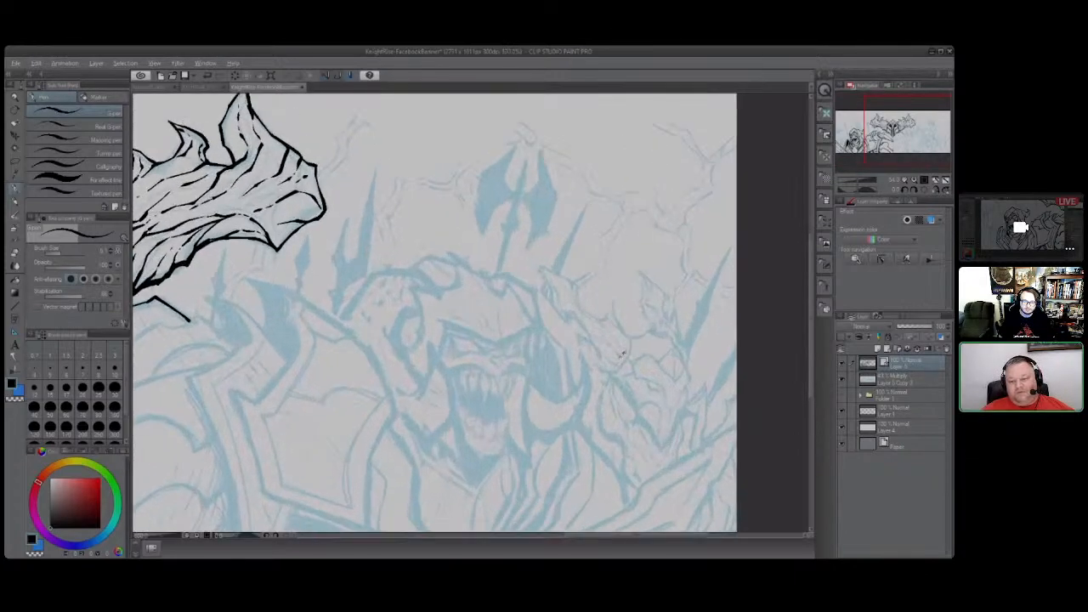
{"action": "scroll", "coordinate": [622, 355], "scroll_direction": "down", "scroll_amount": 1}
{"action": "scroll", "coordinate": [622, 352], "scroll_direction": "down", "scroll_amount": 1}
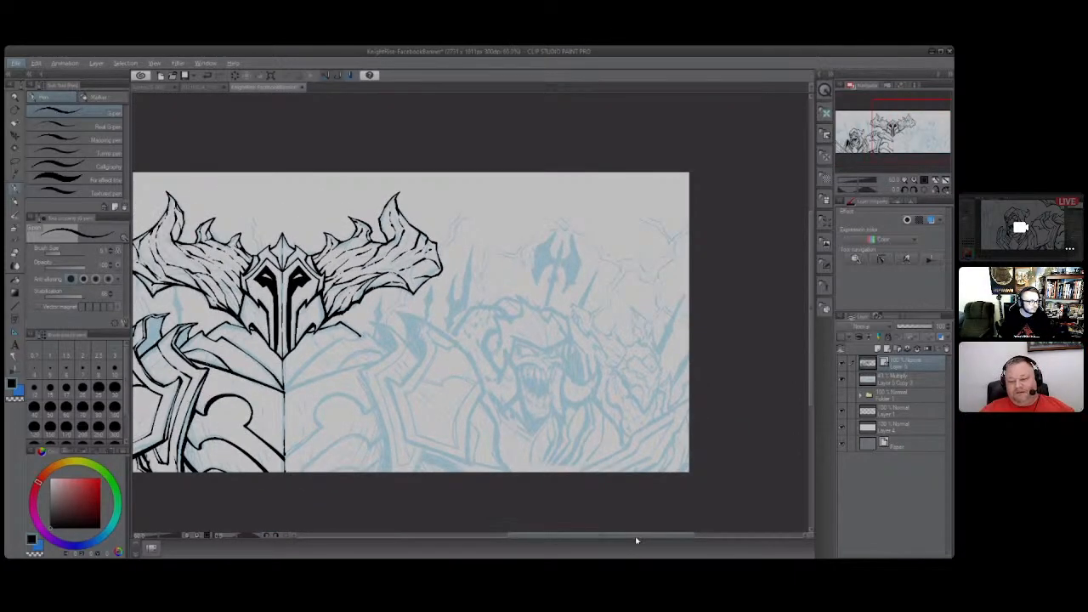
{"action": "left_click_drag", "start_coordinate": [636, 541], "coordinate": [630, 538]}
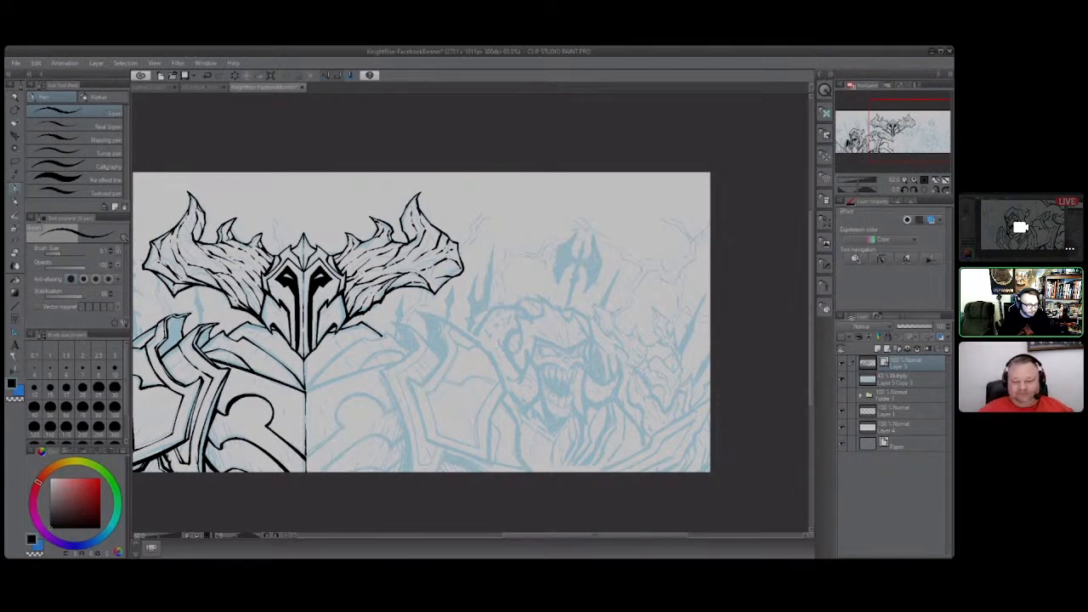
{"action": "scroll", "coordinate": [471, 323], "scroll_direction": "left", "scroll_amount": 5}
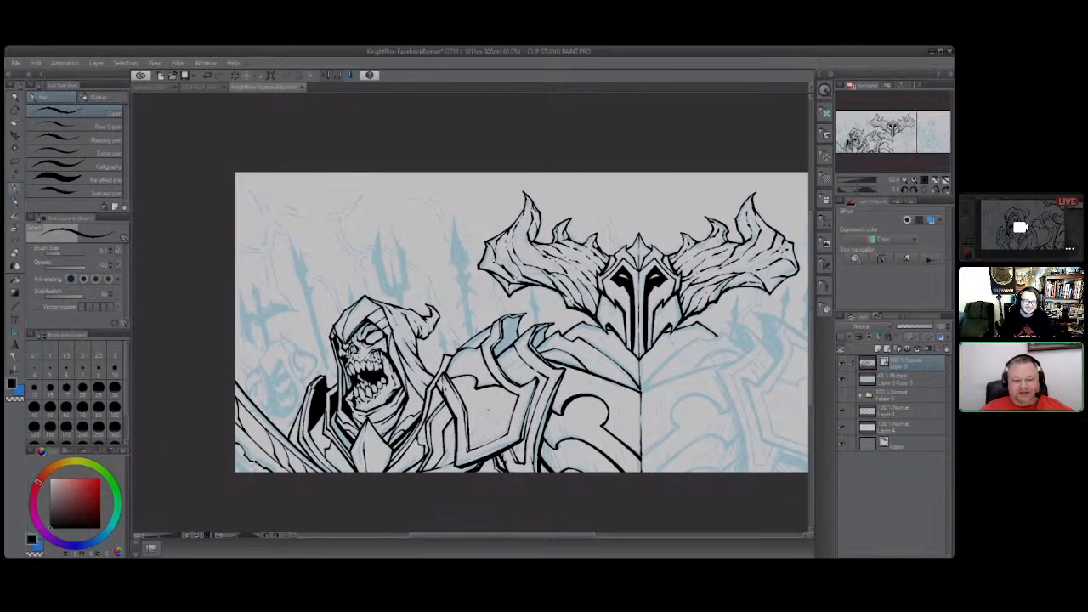
{"action": "scroll", "coordinate": [273, 411], "scroll_direction": "up", "scroll_amount": 5}
{"action": "scroll", "coordinate": [274, 411], "scroll_direction": "down", "scroll_amount": 1}
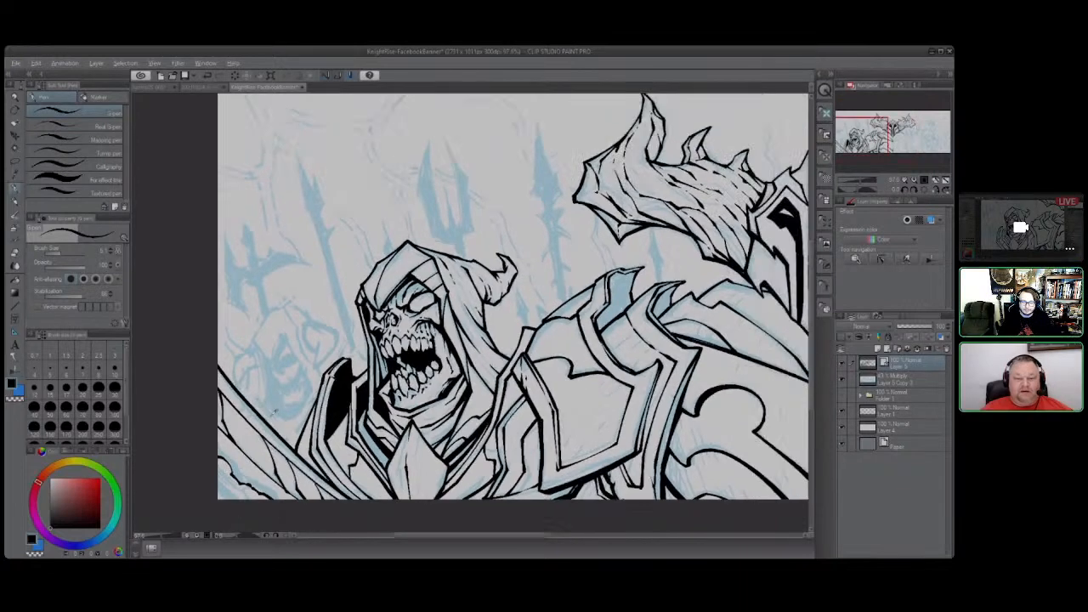
{"action": "scroll", "coordinate": [272, 413], "scroll_direction": "down", "scroll_amount": 5}
{"action": "mouse_move", "coordinate": [437, 537]}
{"action": "left_mouse_down"}
{"action": "mouse_move", "coordinate": [504, 536]}
{"action": "mouse_move", "coordinate": [456, 536]}
{"action": "left_mouse_up"}
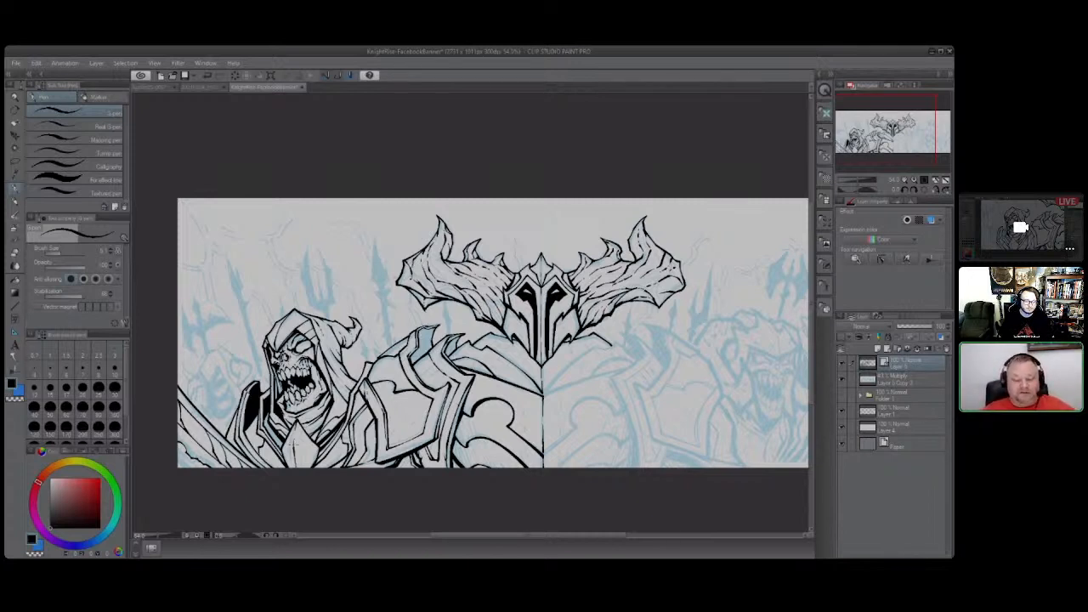
{"action": "scroll", "coordinate": [208, 352], "scroll_direction": "up", "scroll_amount": 2}
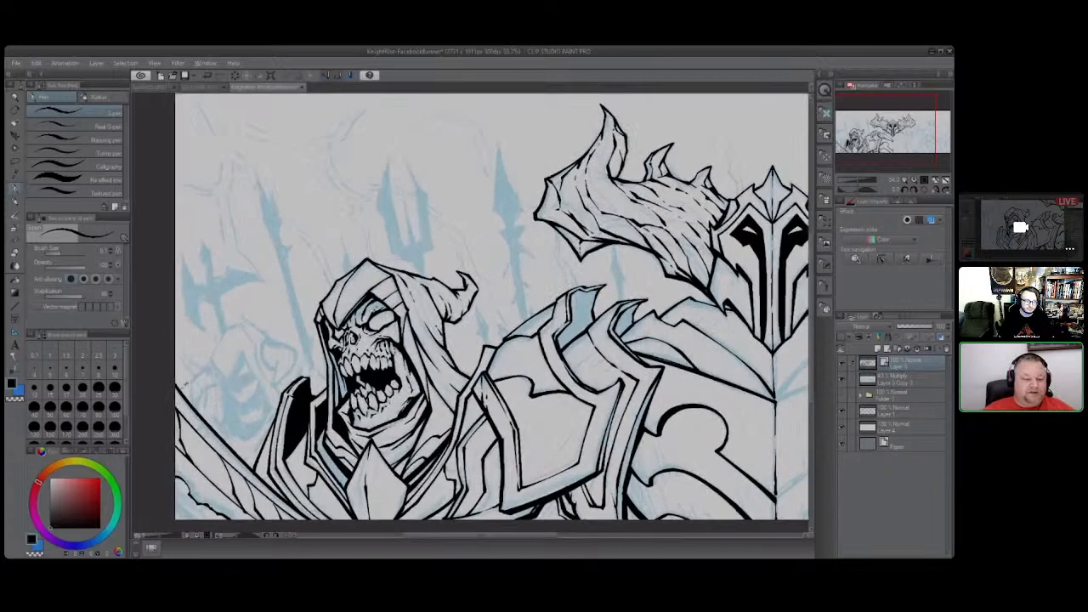
Ink the face opening and outer left edge of the smaller hooded figure beside the larger skeleton, undoing a rough first stroke.
{"action": "scroll", "coordinate": [186, 388], "scroll_direction": "down", "scroll_amount": 1}
{"action": "scroll", "coordinate": [166, 401], "scroll_direction": "up", "scroll_amount": 2}
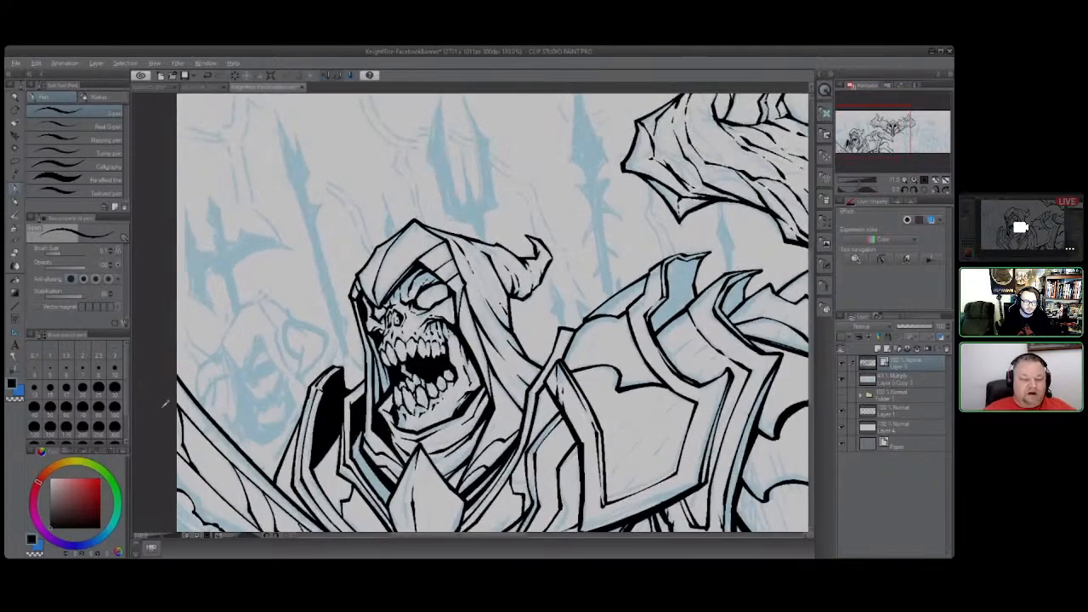
{"action": "key", "text": "alt"}
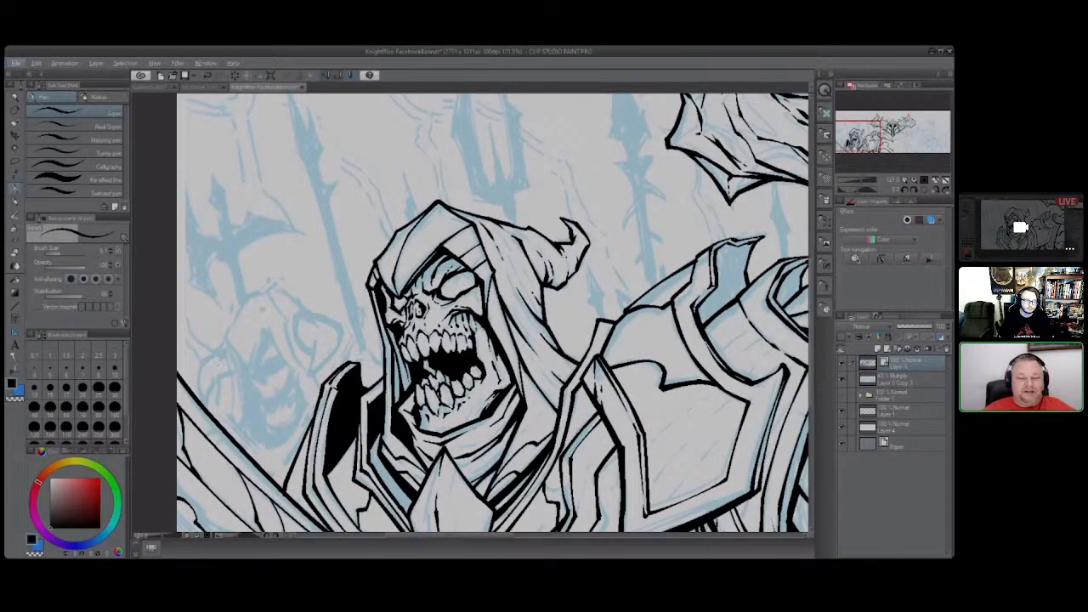
{"action": "scroll", "coordinate": [280, 340], "scroll_direction": "down", "scroll_amount": 2}
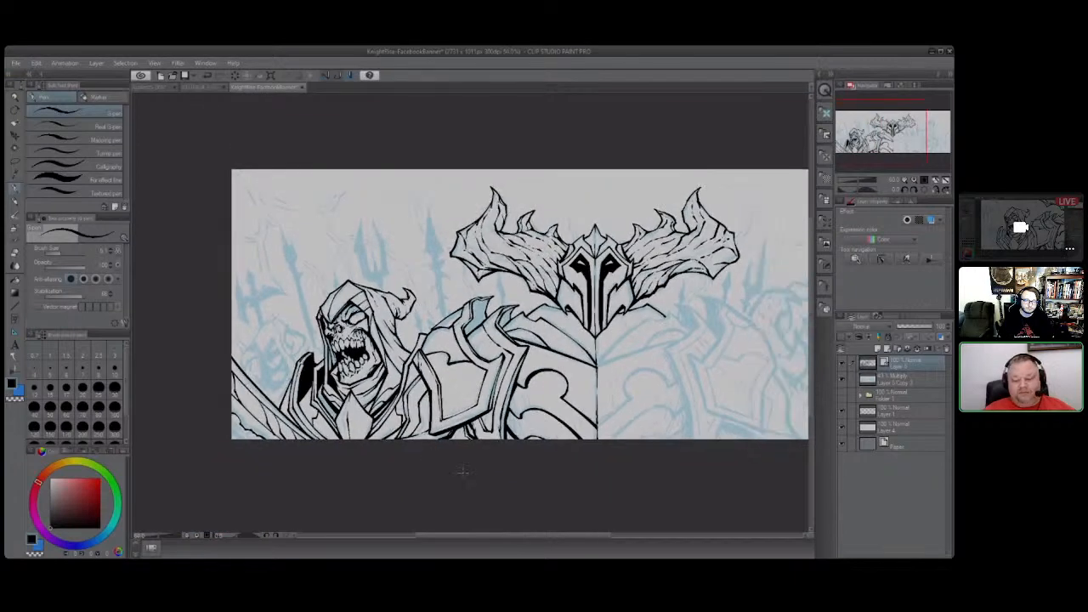
{"action": "left_click_drag", "start_coordinate": [478, 539], "coordinate": [453, 548]}
{"action": "scroll", "coordinate": [350, 335], "scroll_direction": "up", "scroll_amount": 3}
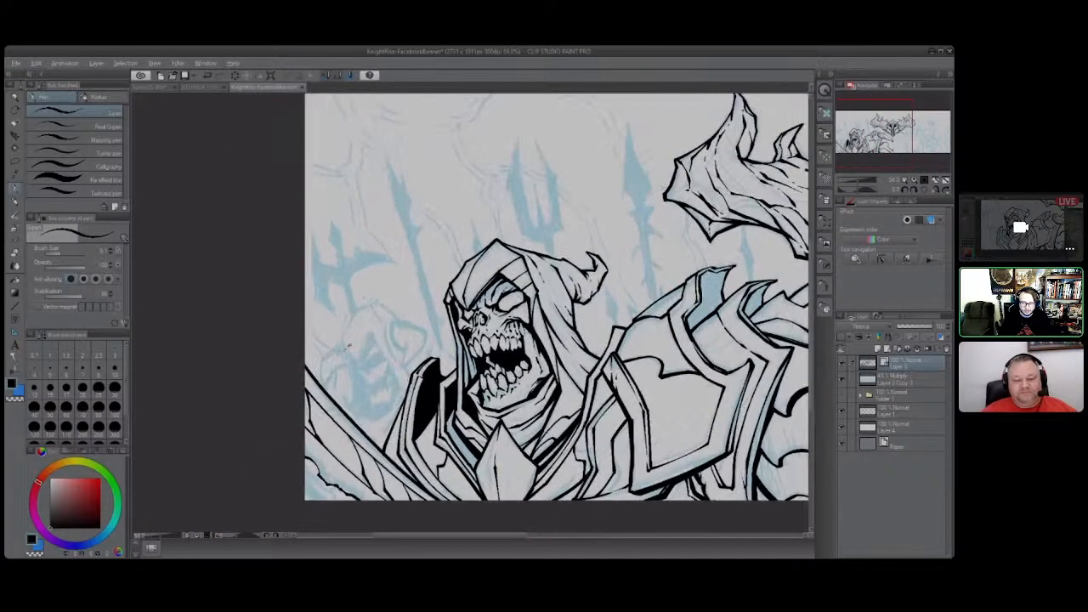
{"action": "key", "text": "alt"}
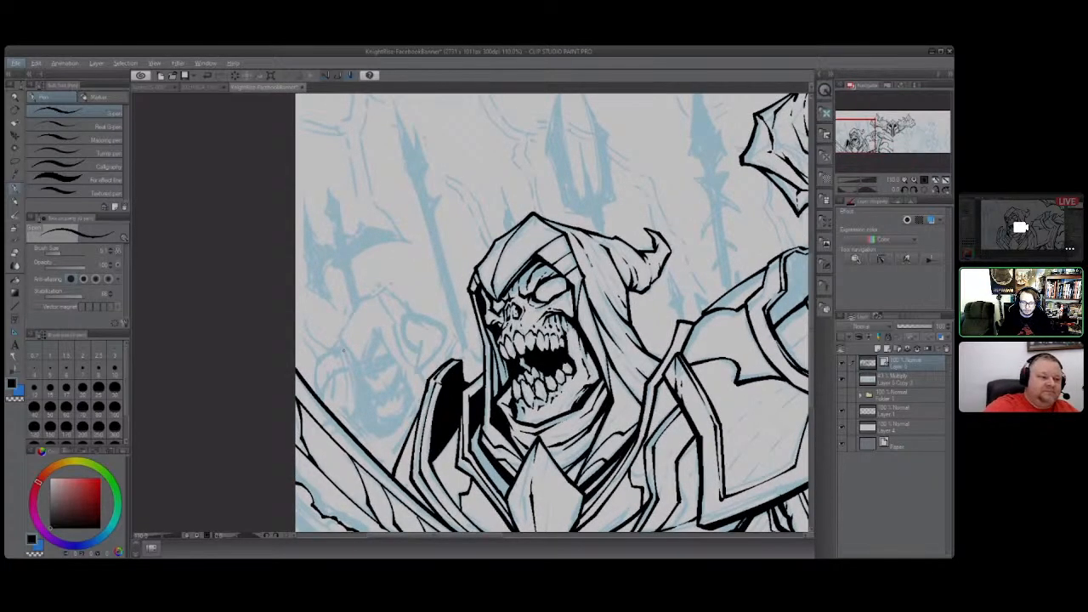
{"action": "key", "text": "alt"}
{"action": "mouse_move", "coordinate": [376, 329]}
{"action": "left_mouse_down"}
{"action": "mouse_move", "coordinate": [414, 401]}
{"action": "mouse_move", "coordinate": [378, 440]}
{"action": "mouse_move", "coordinate": [356, 409]}
{"action": "mouse_move", "coordinate": [344, 344]}
{"action": "mouse_move", "coordinate": [364, 373]}
{"action": "mouse_move", "coordinate": [346, 346]}
{"action": "mouse_move", "coordinate": [367, 373]}
{"action": "mouse_move", "coordinate": [378, 329]}
{"action": "mouse_move", "coordinate": [340, 330]}
{"action": "mouse_move", "coordinate": [349, 321]}
{"action": "left_mouse_up"}
{"action": "key", "text": "ctrl+z"}
{"action": "left_click_drag", "start_coordinate": [360, 302], "coordinate": [374, 295]}
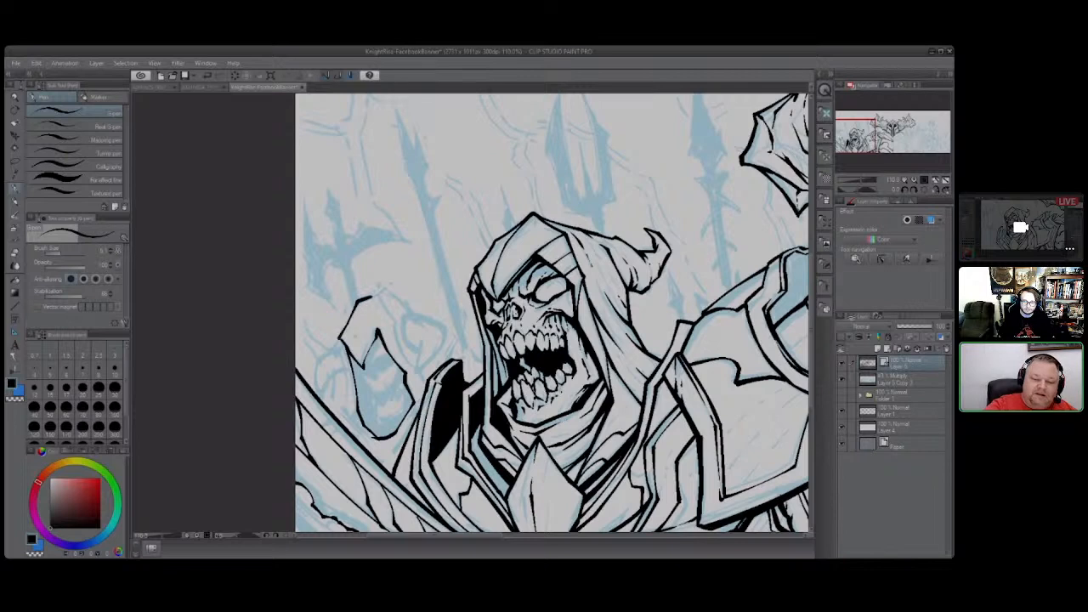
{"action": "left_click_drag", "start_coordinate": [340, 338], "coordinate": [350, 412]}
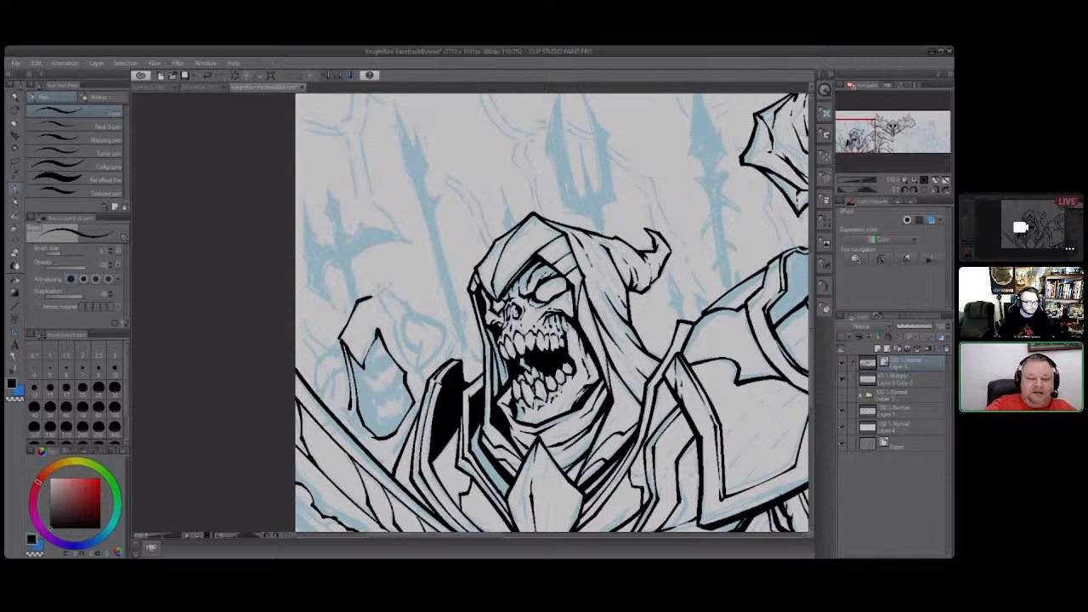
Ink the smaller figure's pointed hood peak and right side, closing the hood beneath the chin and starting the adjoining shoulder shape.
{"action": "mouse_move", "coordinate": [355, 302]}
{"action": "left_mouse_down"}
{"action": "mouse_move", "coordinate": [384, 271]}
{"action": "mouse_move", "coordinate": [406, 308]}
{"action": "left_mouse_up"}
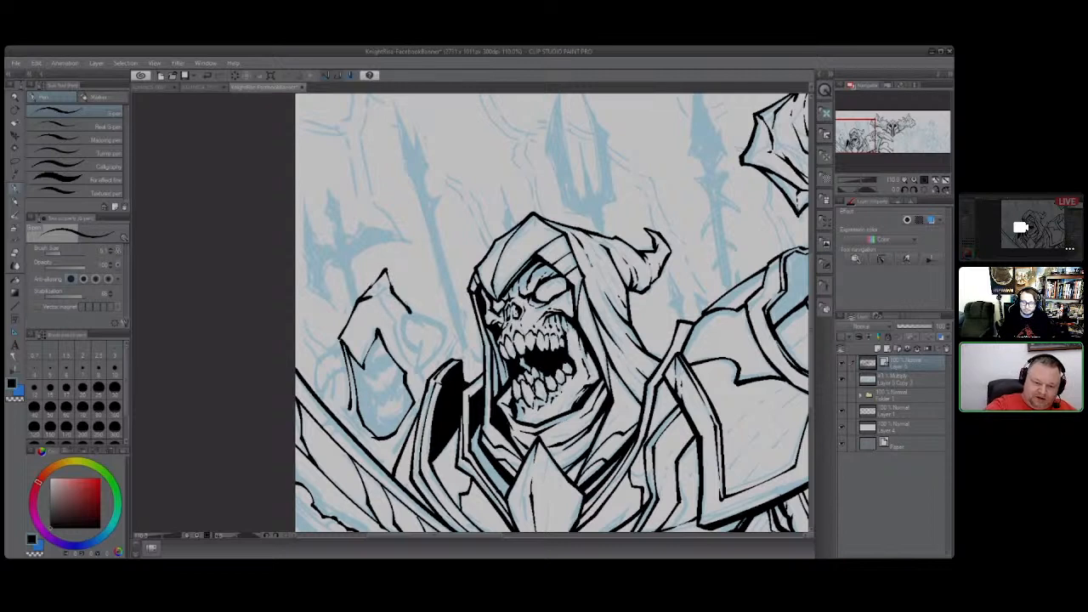
{"action": "left_click_drag", "start_coordinate": [374, 287], "coordinate": [416, 372]}
{"action": "left_click_drag", "start_coordinate": [396, 333], "coordinate": [407, 359]}
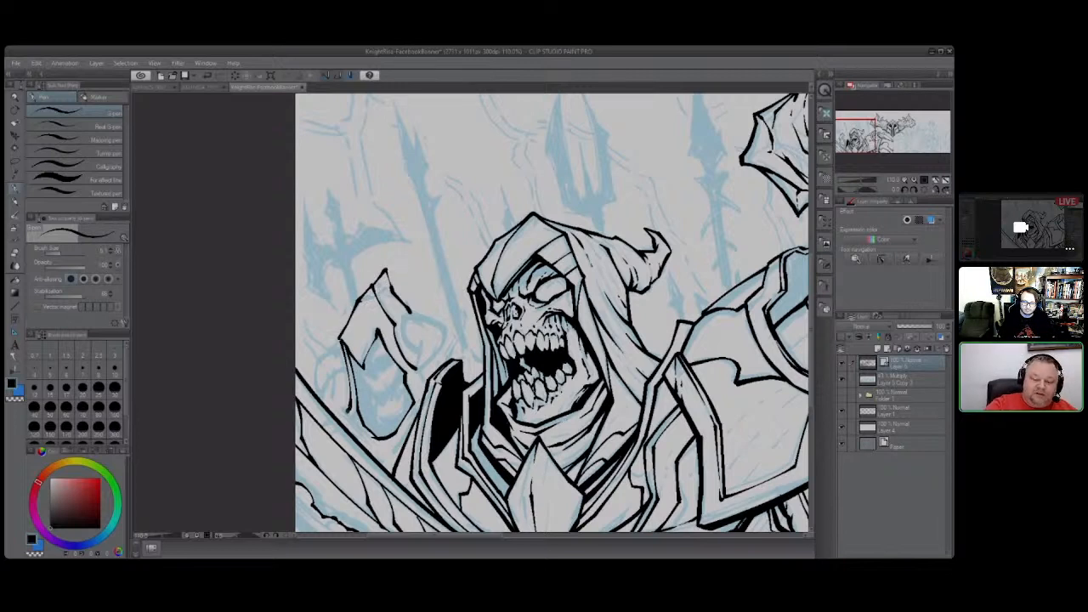
{"action": "mouse_move", "coordinate": [349, 413]}
{"action": "left_mouse_down"}
{"action": "mouse_move", "coordinate": [356, 434]}
{"action": "mouse_move", "coordinate": [385, 451]}
{"action": "mouse_move", "coordinate": [413, 418]}
{"action": "left_mouse_up"}
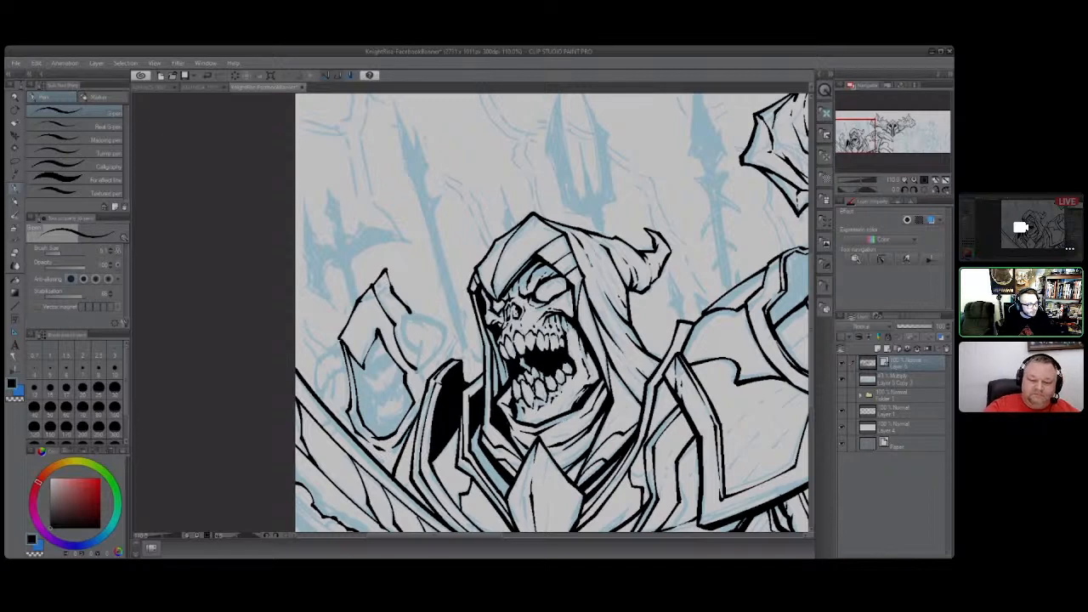
{"action": "mouse_move", "coordinate": [419, 343]}
{"action": "left_mouse_down"}
{"action": "mouse_move", "coordinate": [417, 374]}
{"action": "mouse_move", "coordinate": [448, 323]}
{"action": "left_mouse_up"}
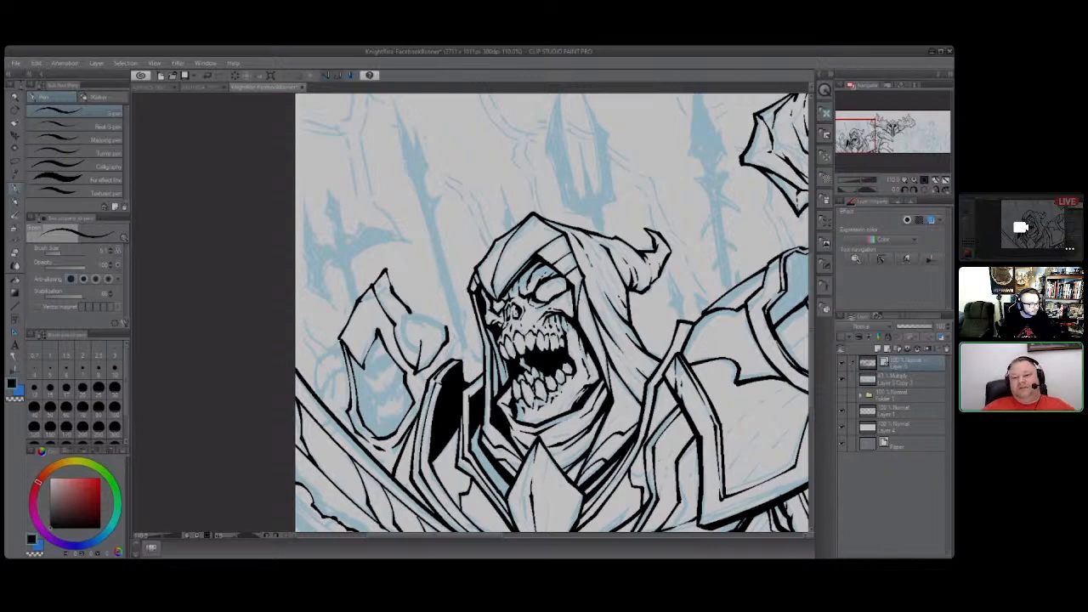
Hide the ink layer to examine the blue sketch on its own, and show the layer again to compare the banner's line art.
{"action": "scroll", "coordinate": [401, 223], "scroll_direction": "down", "scroll_amount": 7}
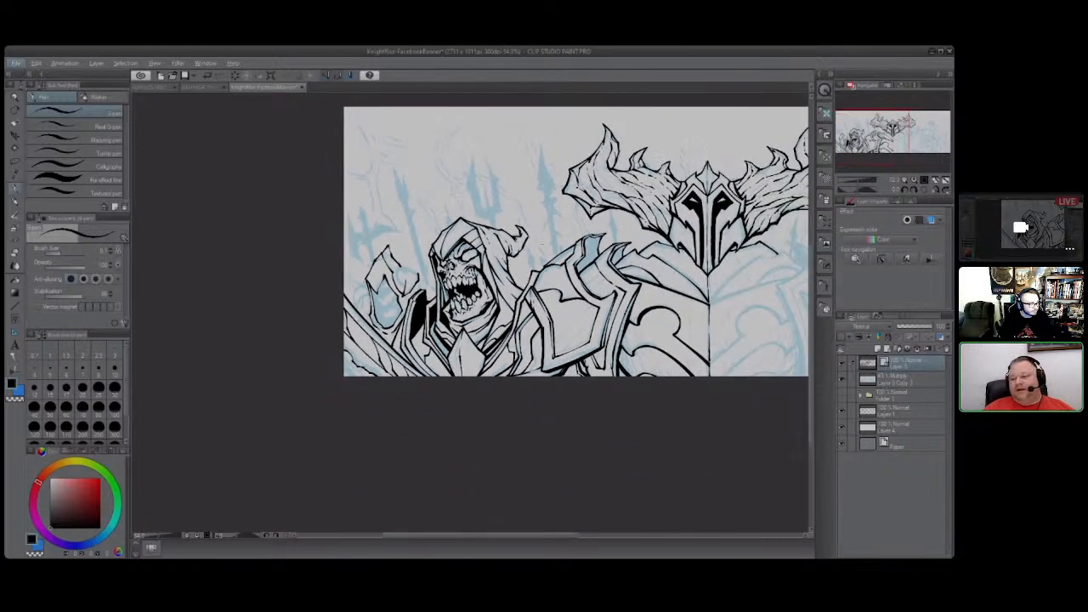
{"action": "left_click", "coordinate": [844, 364]}
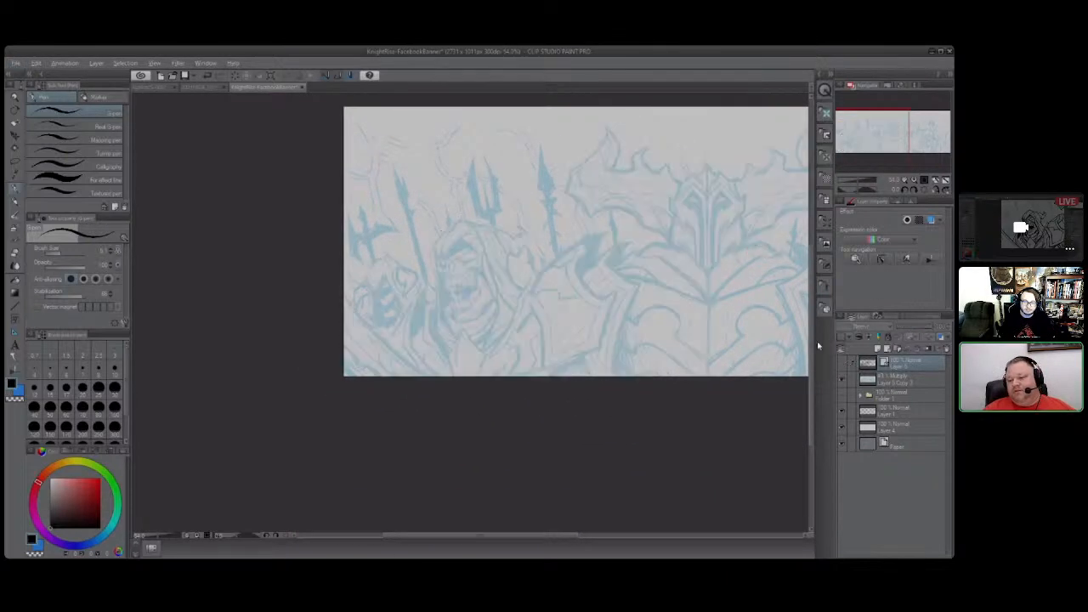
{"action": "scroll", "coordinate": [653, 181], "scroll_direction": "up", "scroll_amount": 4}
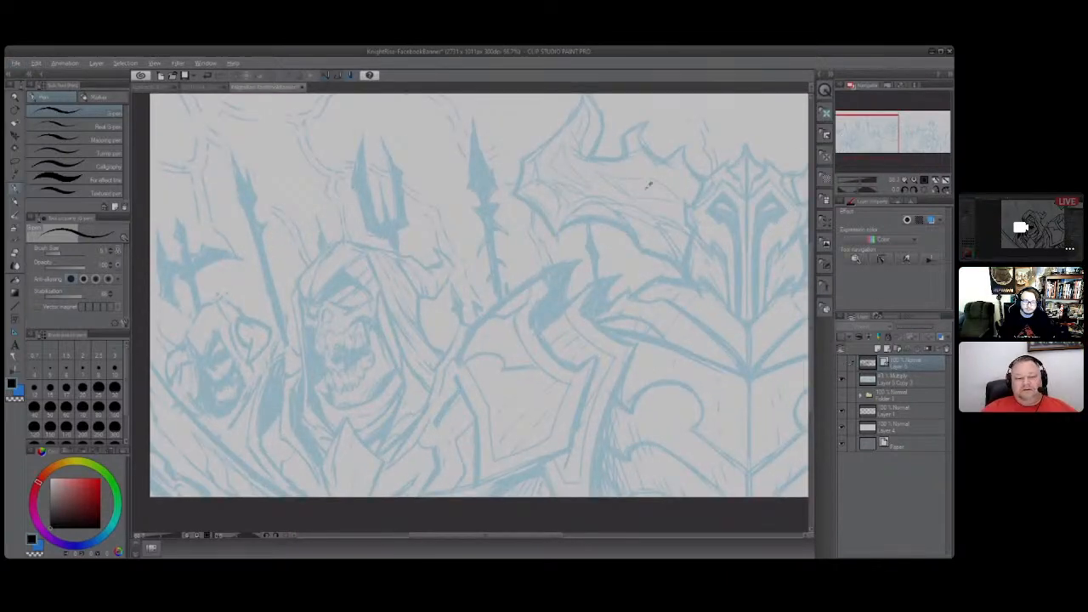
{"action": "scroll", "coordinate": [650, 178], "scroll_direction": "down", "scroll_amount": 2}
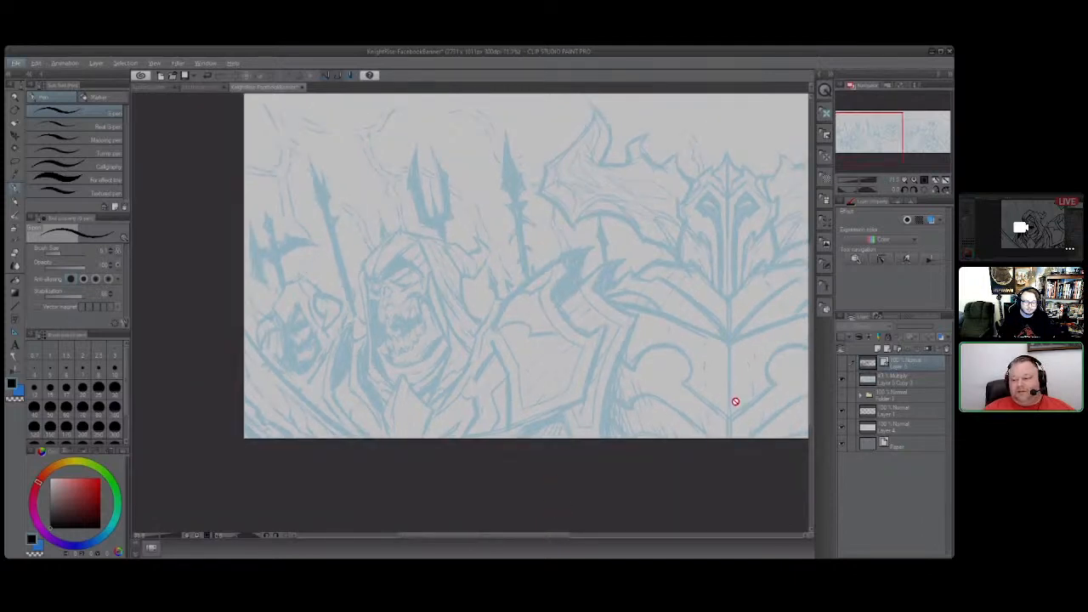
{"action": "scroll", "coordinate": [812, 411], "scroll_direction": "up", "scroll_amount": 2}
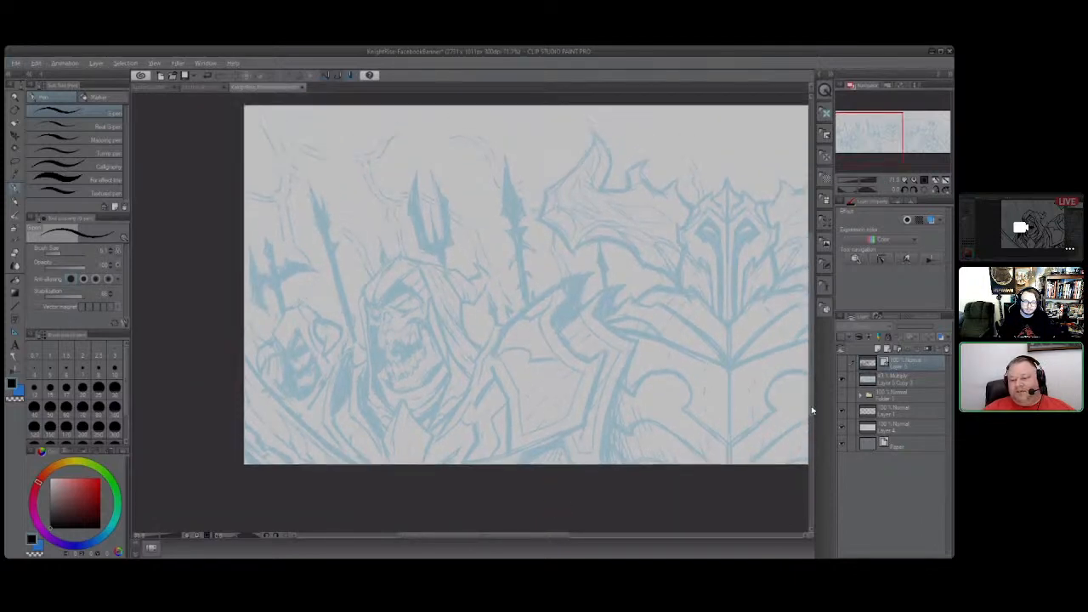
{"action": "scroll", "coordinate": [812, 410], "scroll_direction": "up", "scroll_amount": 2}
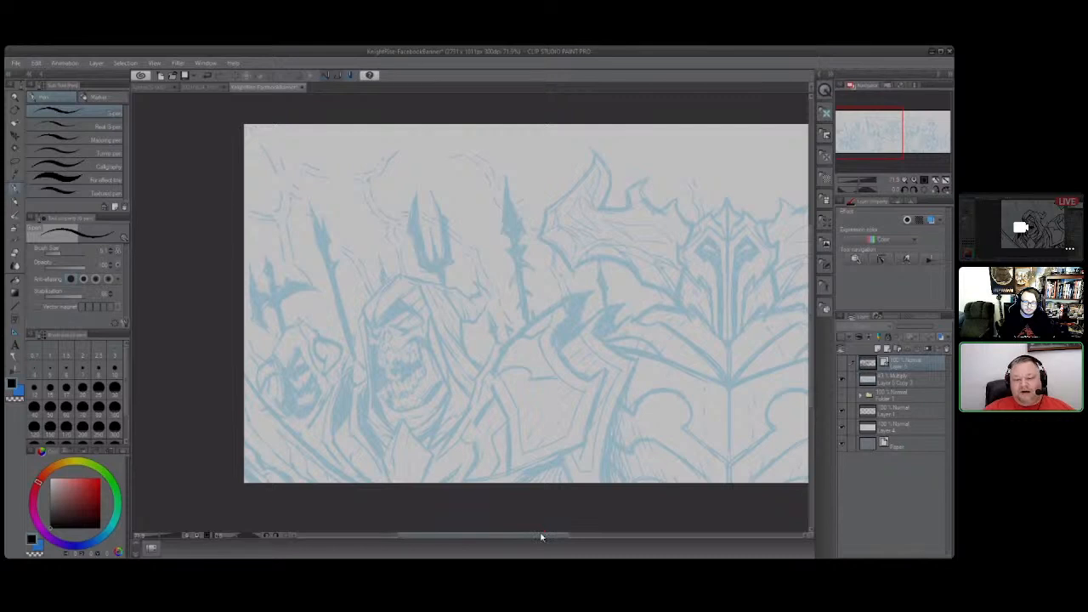
{"action": "mouse_move", "coordinate": [540, 536]}
{"action": "left_mouse_down"}
{"action": "mouse_move", "coordinate": [677, 536]}
{"action": "mouse_move", "coordinate": [523, 537]}
{"action": "left_mouse_up"}
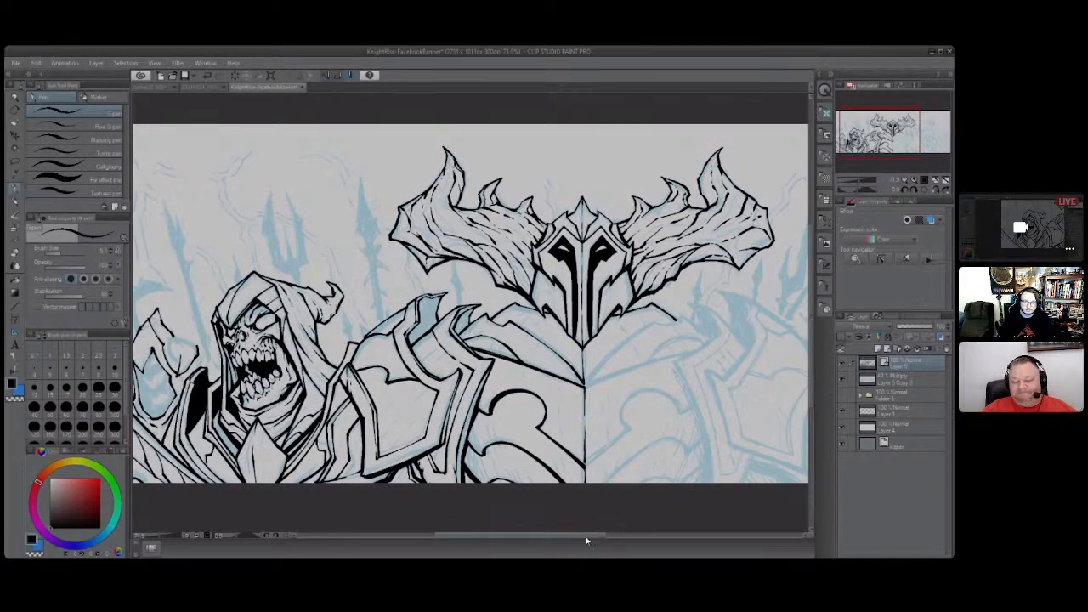
{"action": "left_click_drag", "start_coordinate": [581, 537], "coordinate": [549, 538]}
Ink the rounded shoulder shapes on both sides of the smaller figure's hood.
{"action": "scroll", "coordinate": [298, 362], "scroll_direction": "up", "scroll_amount": 5}
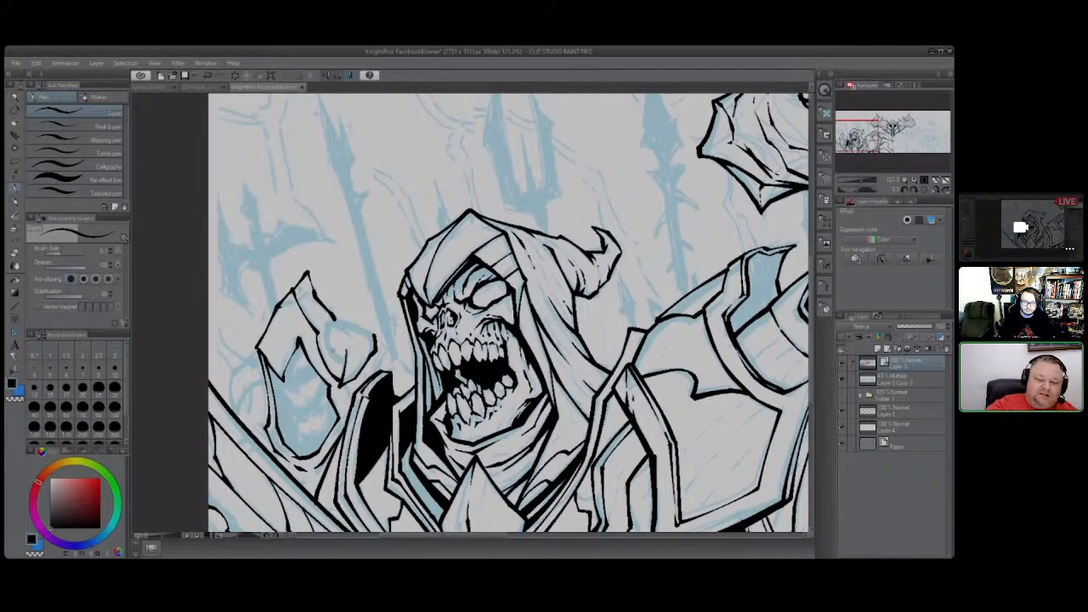
{"action": "mouse_move", "coordinate": [348, 363]}
{"action": "left_mouse_down"}
{"action": "mouse_move", "coordinate": [328, 350]}
{"action": "mouse_move", "coordinate": [328, 319]}
{"action": "mouse_move", "coordinate": [377, 333]}
{"action": "left_mouse_up"}
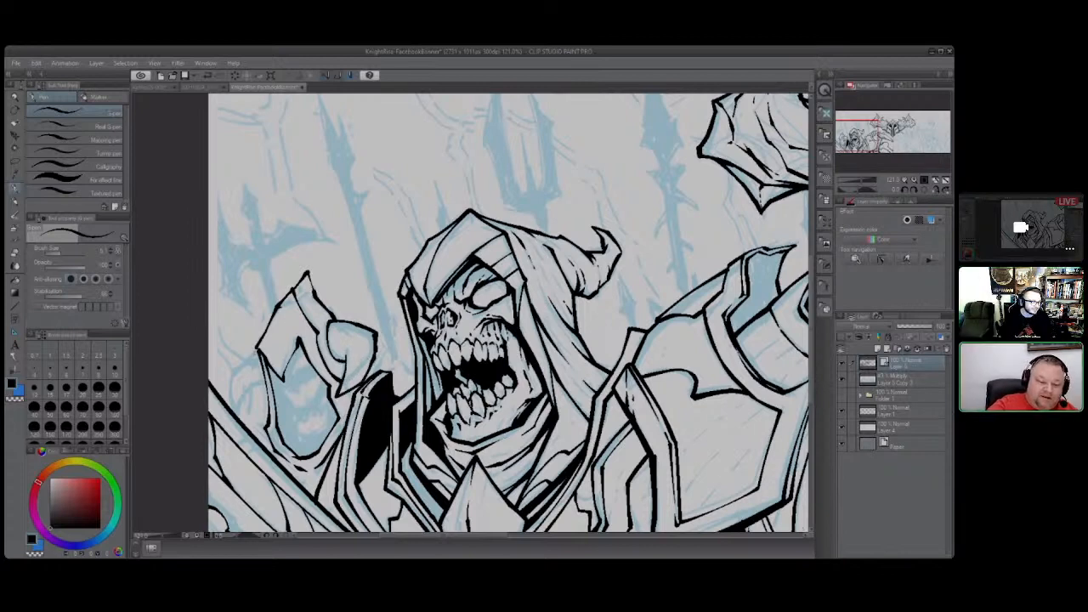
{"action": "mouse_move", "coordinate": [255, 353]}
{"action": "left_mouse_down"}
{"action": "mouse_move", "coordinate": [227, 396]}
{"action": "mouse_move", "coordinate": [238, 421]}
{"action": "mouse_move", "coordinate": [254, 385]}
{"action": "left_mouse_up"}
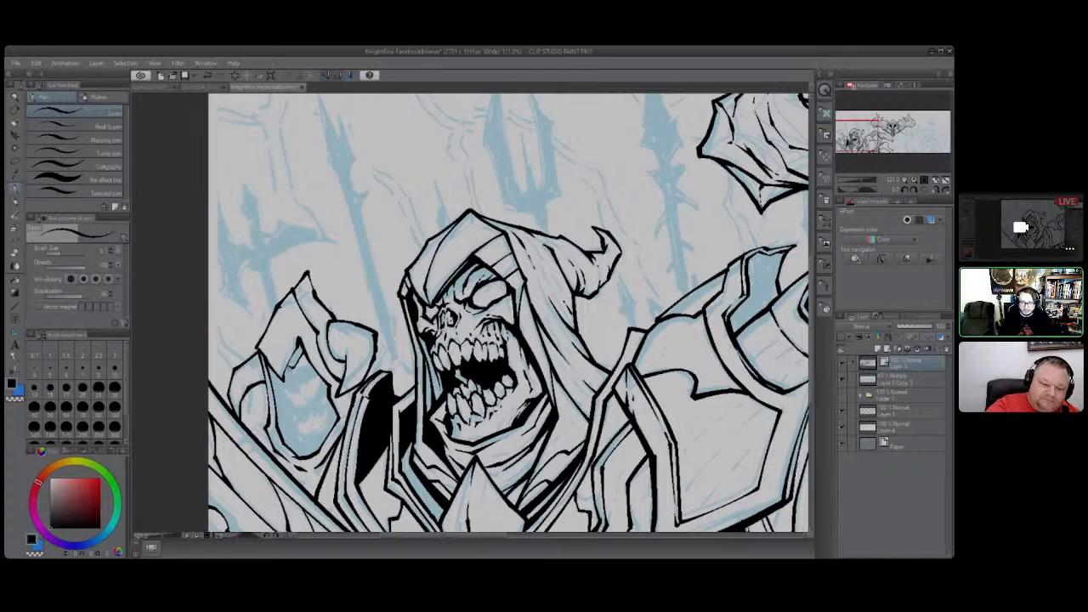
Ink the smaller skeleton's facial details inside the hood, including the jagged upper and lower rows of teeth.
{"action": "left_click_drag", "start_coordinate": [294, 367], "coordinate": [300, 376]}
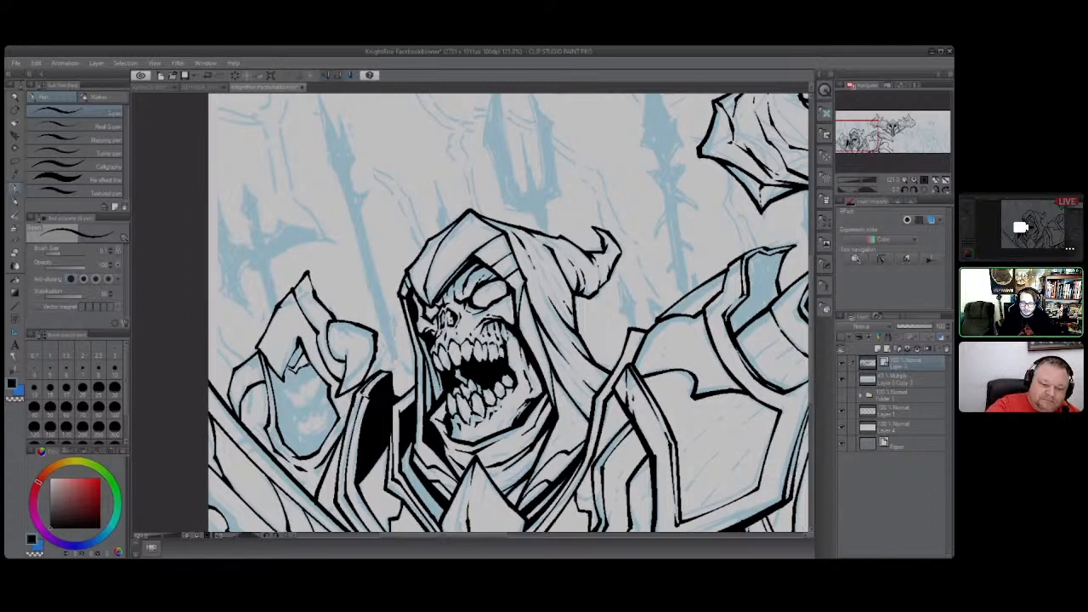
{"action": "mouse_move", "coordinate": [287, 345]}
{"action": "left_mouse_down"}
{"action": "mouse_move", "coordinate": [298, 397]}
{"action": "mouse_move", "coordinate": [308, 386]}
{"action": "mouse_move", "coordinate": [299, 407]}
{"action": "mouse_move", "coordinate": [318, 384]}
{"action": "mouse_move", "coordinate": [294, 396]}
{"action": "mouse_move", "coordinate": [296, 407]}
{"action": "left_mouse_up"}
{"action": "mouse_move", "coordinate": [293, 404]}
{"action": "left_mouse_down"}
{"action": "mouse_move", "coordinate": [302, 434]}
{"action": "mouse_move", "coordinate": [313, 421]}
{"action": "mouse_move", "coordinate": [303, 438]}
{"action": "mouse_move", "coordinate": [326, 429]}
{"action": "mouse_move", "coordinate": [325, 413]}
{"action": "left_mouse_up"}
{"action": "left_click_drag", "start_coordinate": [321, 409], "coordinate": [336, 415]}
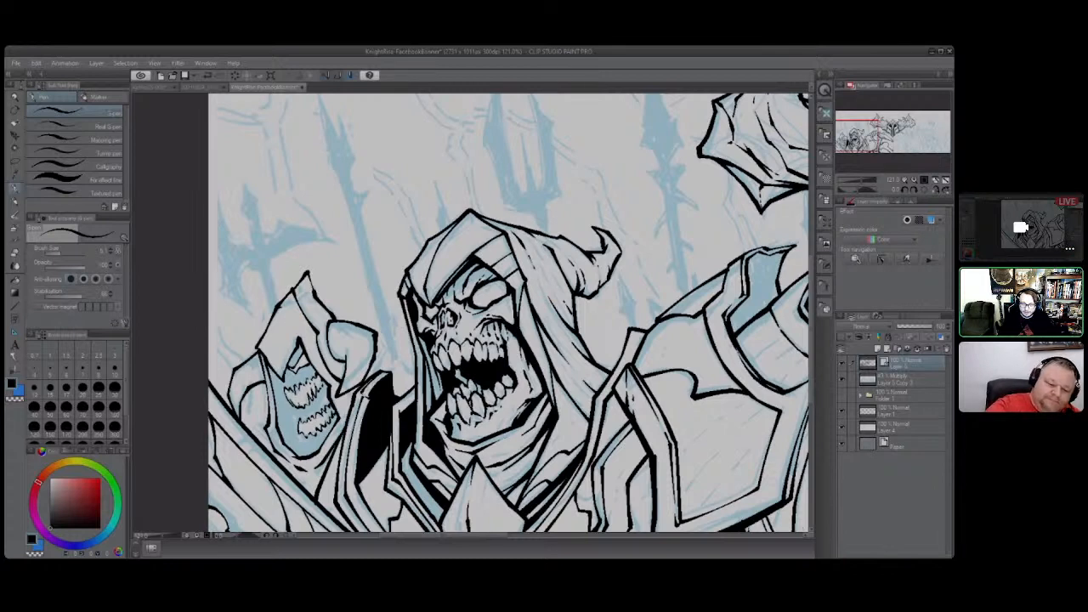
Fill the shadow along the inner left edge of the smaller figure's hood with solid black, down to the chin.
{"action": "mouse_move", "coordinate": [267, 364]}
{"action": "left_mouse_down"}
{"action": "mouse_move", "coordinate": [289, 434]}
{"action": "mouse_move", "coordinate": [274, 386]}
{"action": "left_mouse_up"}
{"action": "left_click_drag", "start_coordinate": [274, 386], "coordinate": [287, 445]}
{"action": "mouse_move", "coordinate": [277, 376]}
{"action": "left_mouse_down"}
{"action": "mouse_move", "coordinate": [298, 444]}
{"action": "mouse_move", "coordinate": [285, 446]}
{"action": "mouse_move", "coordinate": [288, 435]}
{"action": "left_mouse_up"}
{"action": "mouse_move", "coordinate": [276, 402]}
{"action": "left_mouse_down"}
{"action": "mouse_move", "coordinate": [291, 456]}
{"action": "mouse_move", "coordinate": [301, 455]}
{"action": "mouse_move", "coordinate": [292, 436]}
{"action": "left_mouse_up"}
{"action": "left_click_drag", "start_coordinate": [296, 434], "coordinate": [301, 456]}
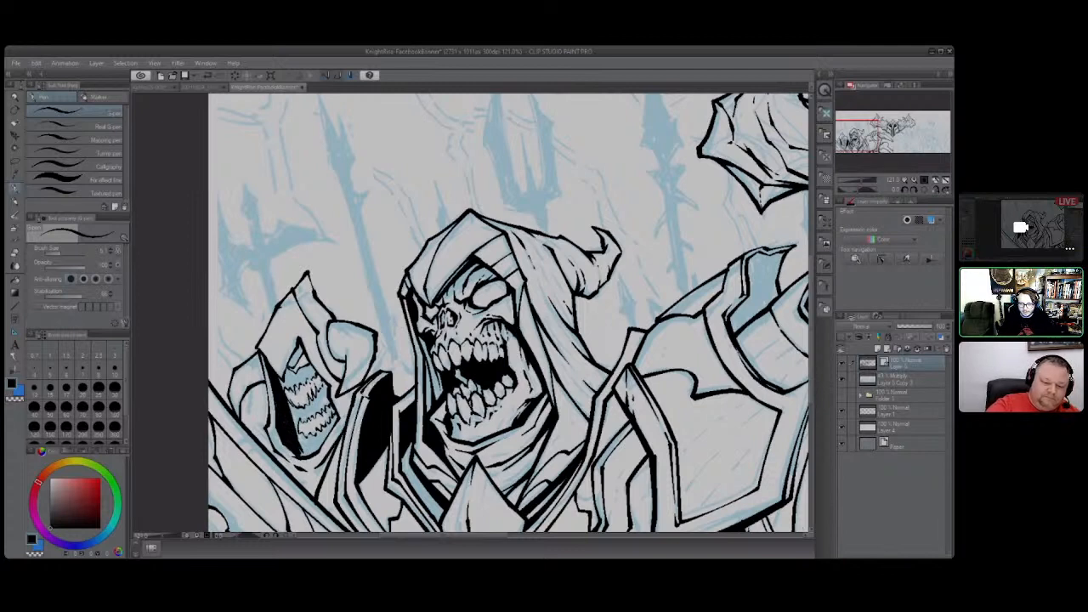
Black in the shadows around the smaller skeleton's nose and cheek, directly above the upper teeth.
{"action": "left_click_drag", "start_coordinate": [276, 384], "coordinate": [304, 372]}
{"action": "left_click_drag", "start_coordinate": [300, 378], "coordinate": [317, 368]}
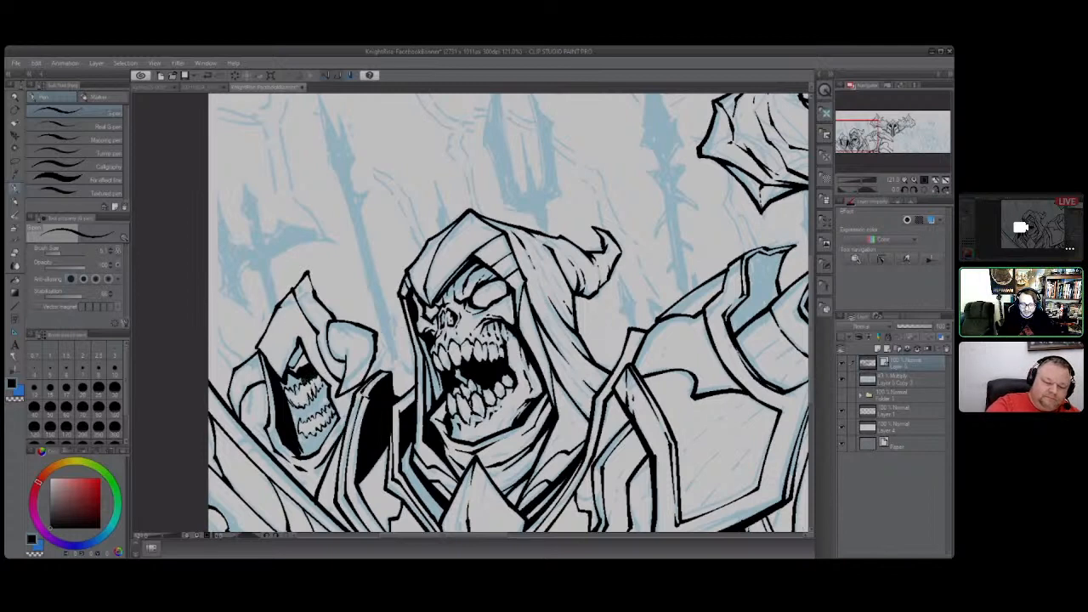
{"action": "left_click_drag", "start_coordinate": [301, 380], "coordinate": [296, 384]}
{"action": "mouse_move", "coordinate": [300, 380]}
{"action": "left_mouse_down"}
{"action": "mouse_move", "coordinate": [290, 396]}
{"action": "mouse_move", "coordinate": [289, 387]}
{"action": "left_mouse_up"}
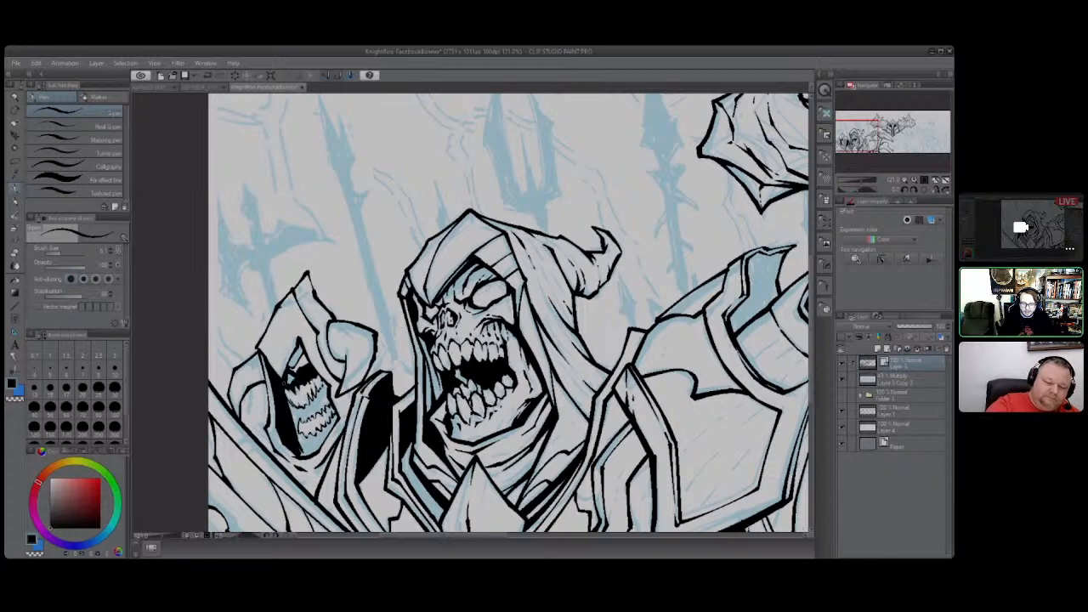
{"action": "left_click_drag", "start_coordinate": [296, 375], "coordinate": [286, 400]}
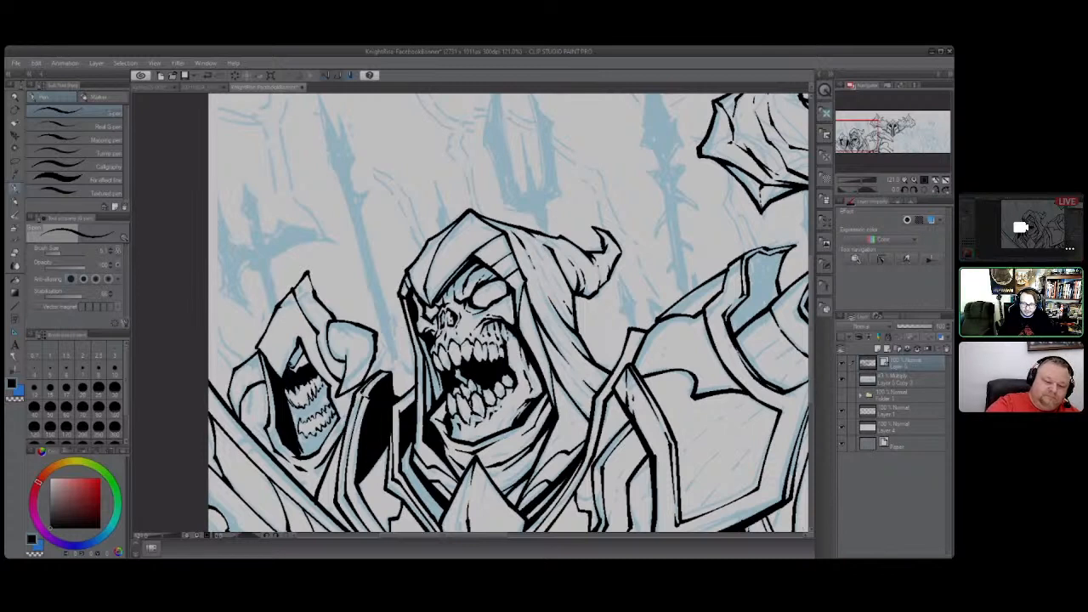
Fill the space under the hood's peak, the mouth between the teeth and the area below the lower teeth with black.
{"action": "mouse_move", "coordinate": [304, 349]}
{"action": "left_mouse_down"}
{"action": "mouse_move", "coordinate": [285, 369]}
{"action": "mouse_move", "coordinate": [294, 344]}
{"action": "left_mouse_up"}
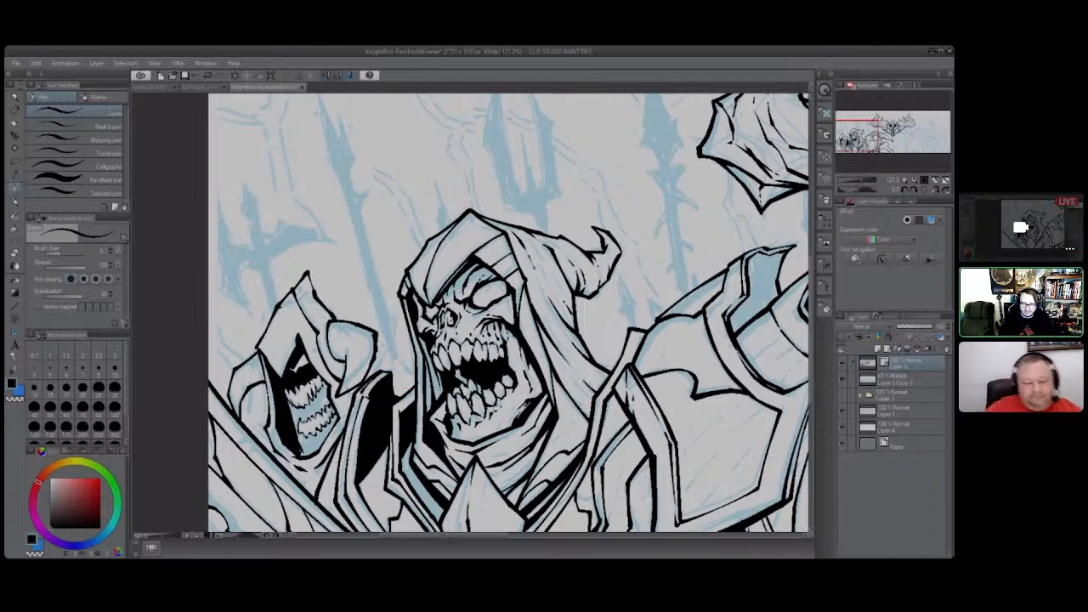
{"action": "left_click_drag", "start_coordinate": [326, 384], "coordinate": [318, 400]}
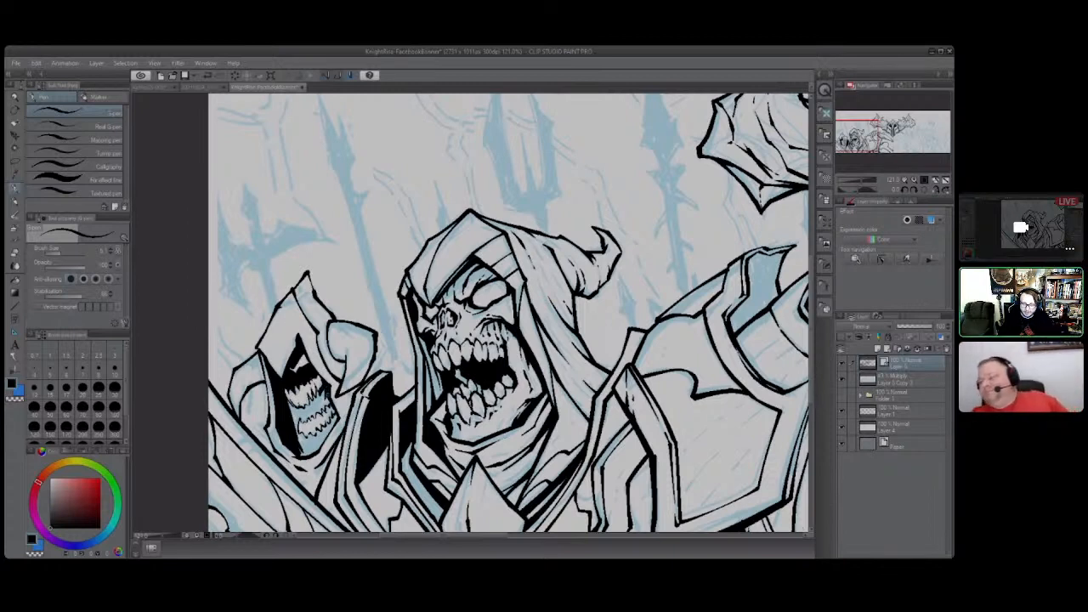
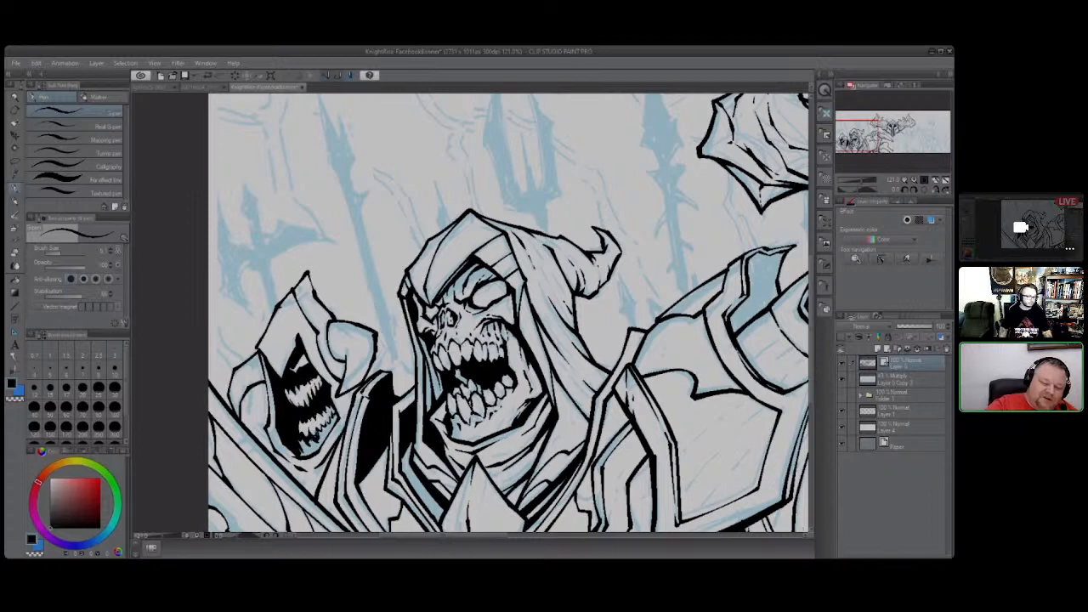
{"action": "mouse_move", "coordinate": [316, 437]}
{"action": "left_mouse_down"}
{"action": "mouse_move", "coordinate": [299, 444]}
{"action": "mouse_move", "coordinate": [305, 453]}
{"action": "mouse_move", "coordinate": [335, 415]}
{"action": "mouse_move", "coordinate": [308, 443]}
{"action": "left_mouse_up"}
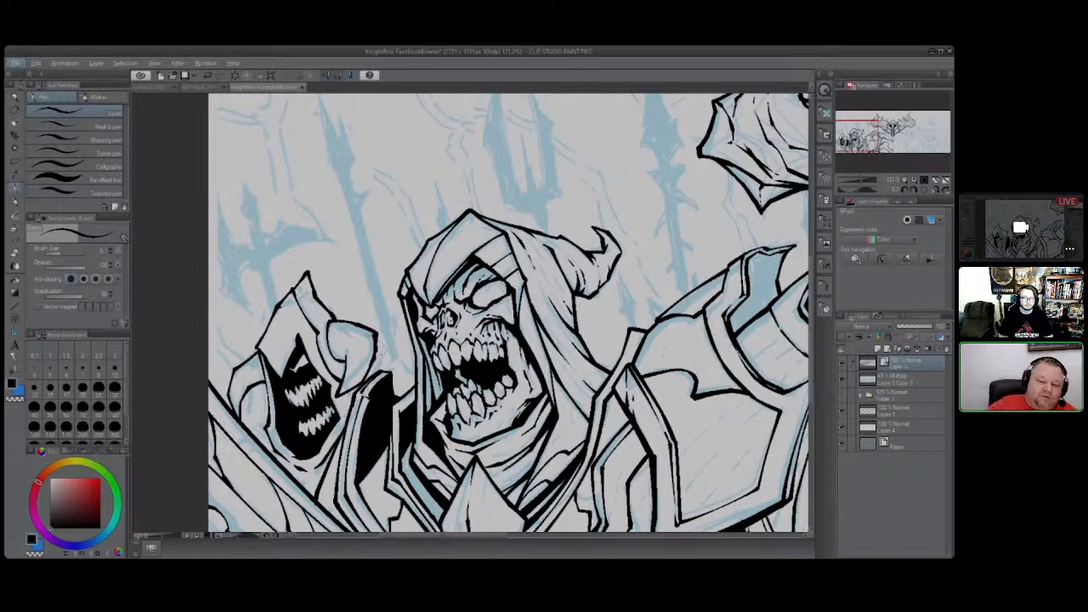
Redraw the outer curve of the smaller figure's right shoulder slightly wider and add small detail strokes to the left shoulder and collar.
{"action": "mouse_move", "coordinate": [336, 325]}
{"action": "left_mouse_down"}
{"action": "mouse_move", "coordinate": [379, 349]}
{"action": "mouse_move", "coordinate": [340, 396]}
{"action": "mouse_move", "coordinate": [372, 347]}
{"action": "left_mouse_up"}
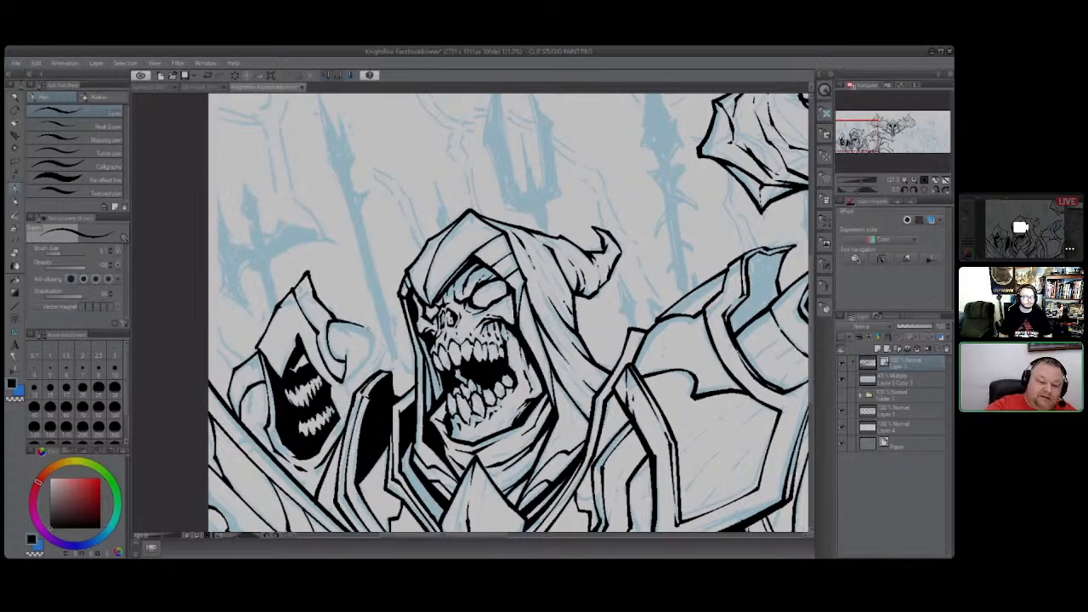
{"action": "mouse_move", "coordinate": [333, 319]}
{"action": "left_mouse_down"}
{"action": "mouse_move", "coordinate": [374, 328]}
{"action": "mouse_move", "coordinate": [337, 401]}
{"action": "mouse_move", "coordinate": [381, 349]}
{"action": "mouse_move", "coordinate": [375, 330]}
{"action": "mouse_move", "coordinate": [337, 320]}
{"action": "mouse_move", "coordinate": [374, 327]}
{"action": "mouse_move", "coordinate": [345, 350]}
{"action": "mouse_move", "coordinate": [343, 336]}
{"action": "left_mouse_up"}
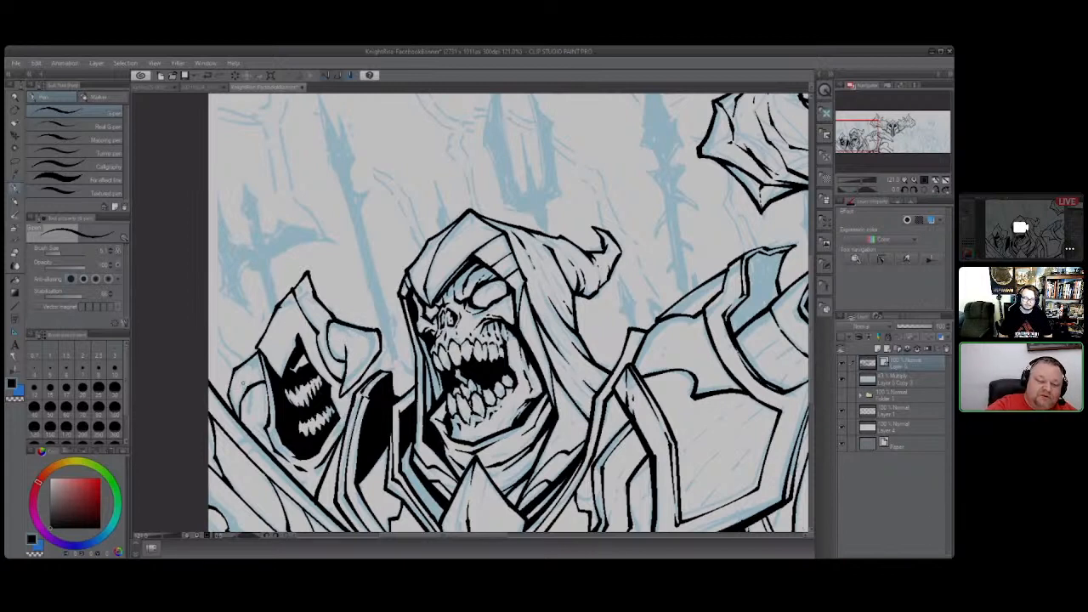
{"action": "left_click_drag", "start_coordinate": [244, 390], "coordinate": [242, 372]}
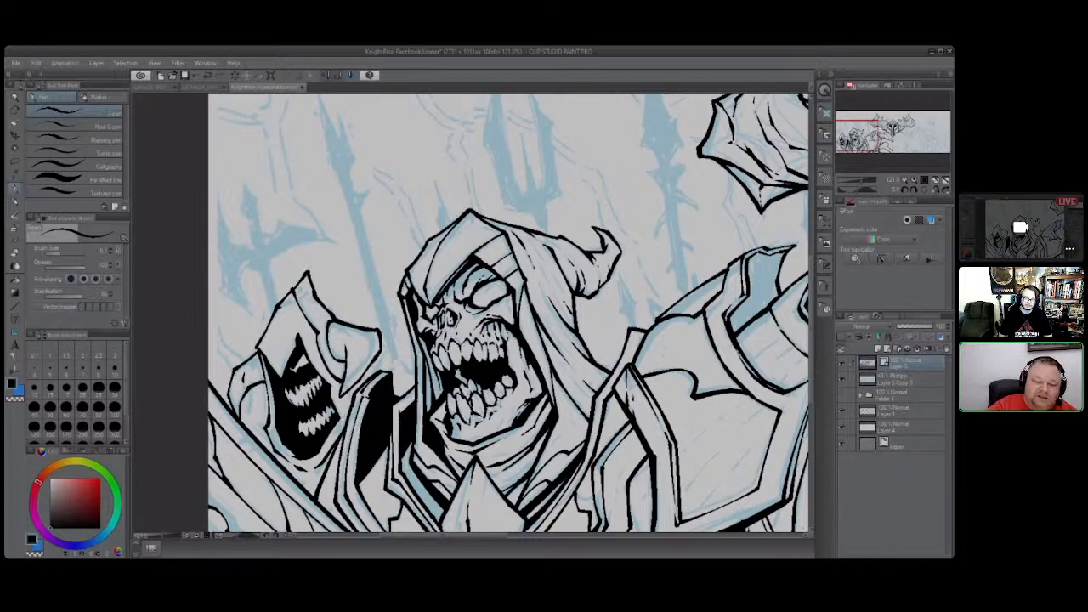
{"action": "mouse_move", "coordinate": [353, 399]}
{"action": "left_mouse_down"}
{"action": "mouse_move", "coordinate": [348, 388]}
{"action": "mouse_move", "coordinate": [379, 372]}
{"action": "left_mouse_up"}
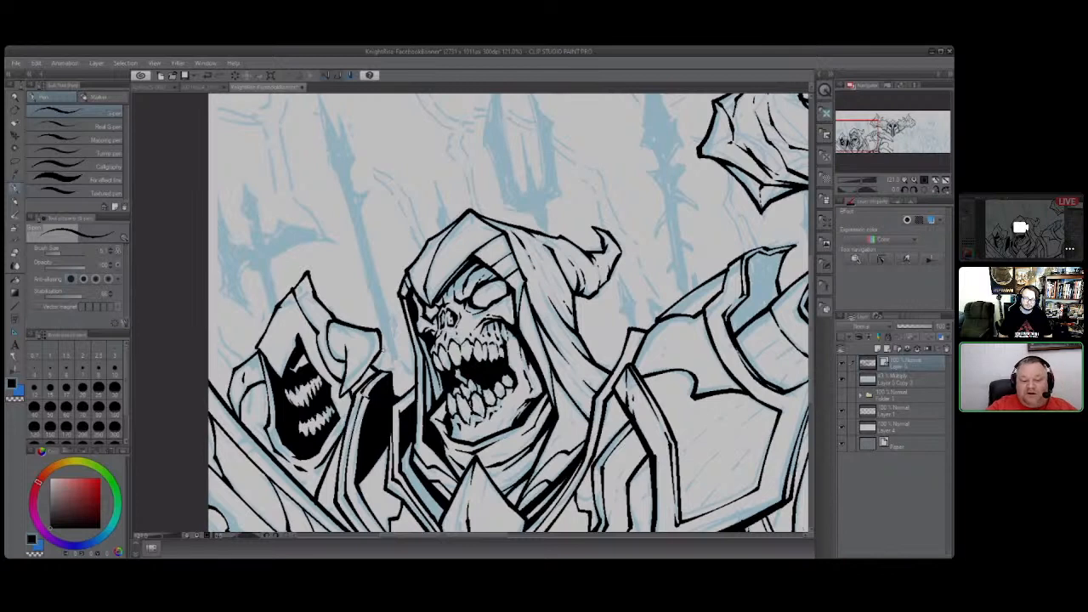
Ink inner contour lines on the smaller skeleton's left shoulder and the small collar tip beside the right edge of its hood.
{"action": "mouse_move", "coordinate": [262, 440]}
{"action": "left_mouse_down"}
{"action": "mouse_move", "coordinate": [249, 423]}
{"action": "mouse_move", "coordinate": [267, 388]}
{"action": "mouse_move", "coordinate": [269, 425]}
{"action": "left_mouse_up"}
{"action": "left_click_drag", "start_coordinate": [257, 386], "coordinate": [244, 429]}
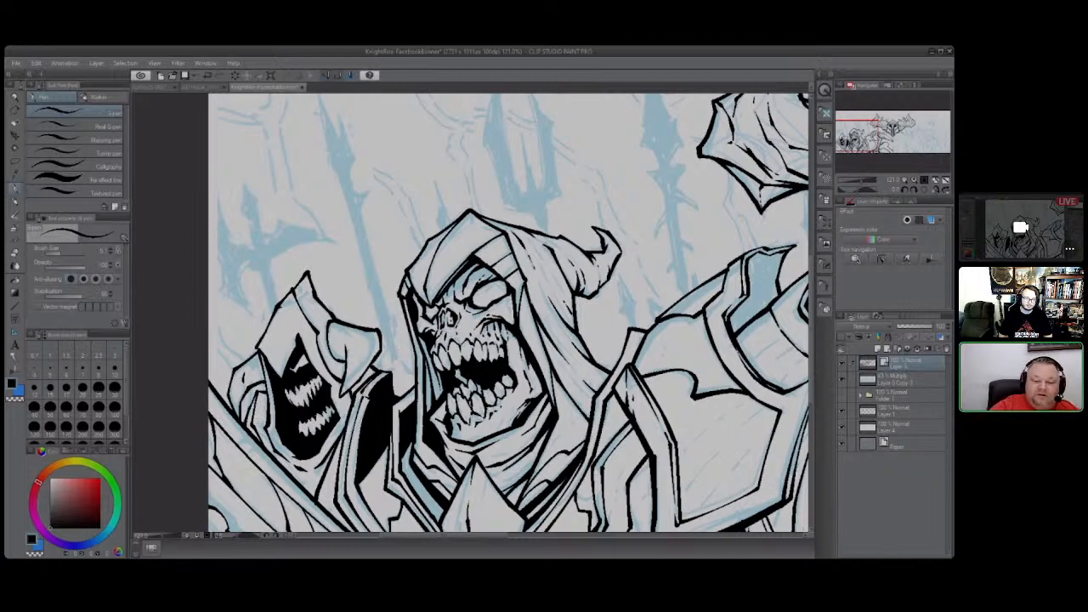
{"action": "mouse_move", "coordinate": [381, 373]}
{"action": "left_mouse_down"}
{"action": "mouse_move", "coordinate": [392, 355]}
{"action": "mouse_move", "coordinate": [416, 379]}
{"action": "mouse_move", "coordinate": [400, 366]}
{"action": "mouse_move", "coordinate": [393, 377]}
{"action": "left_mouse_up"}
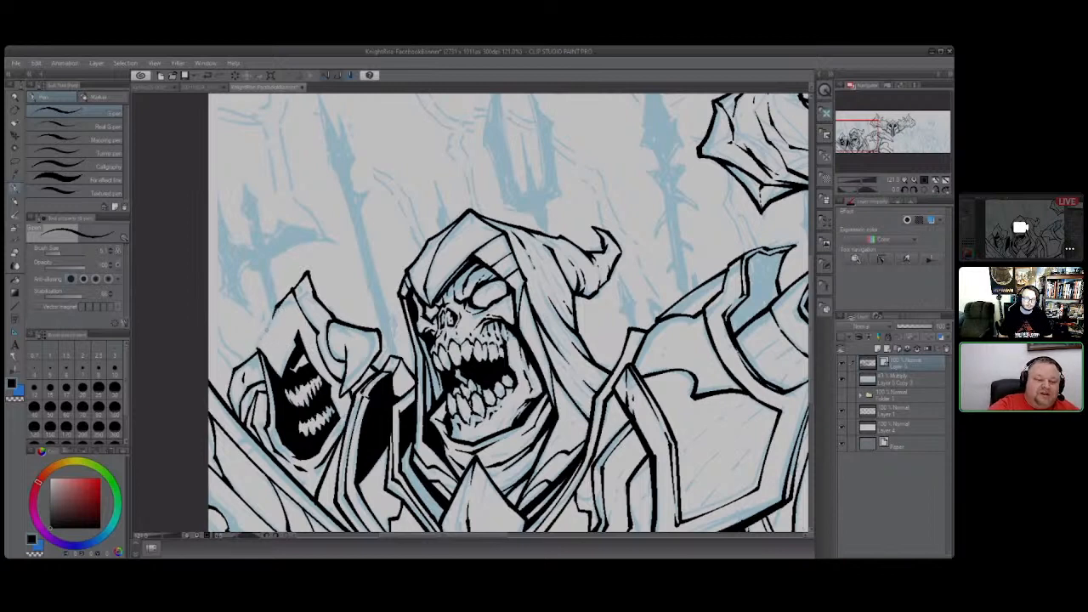
Complete the outer left contour of the smaller skeleton's hood up to its peak and add inner fold lines around the face opening.
{"action": "left_click_drag", "start_coordinate": [270, 318], "coordinate": [255, 351]}
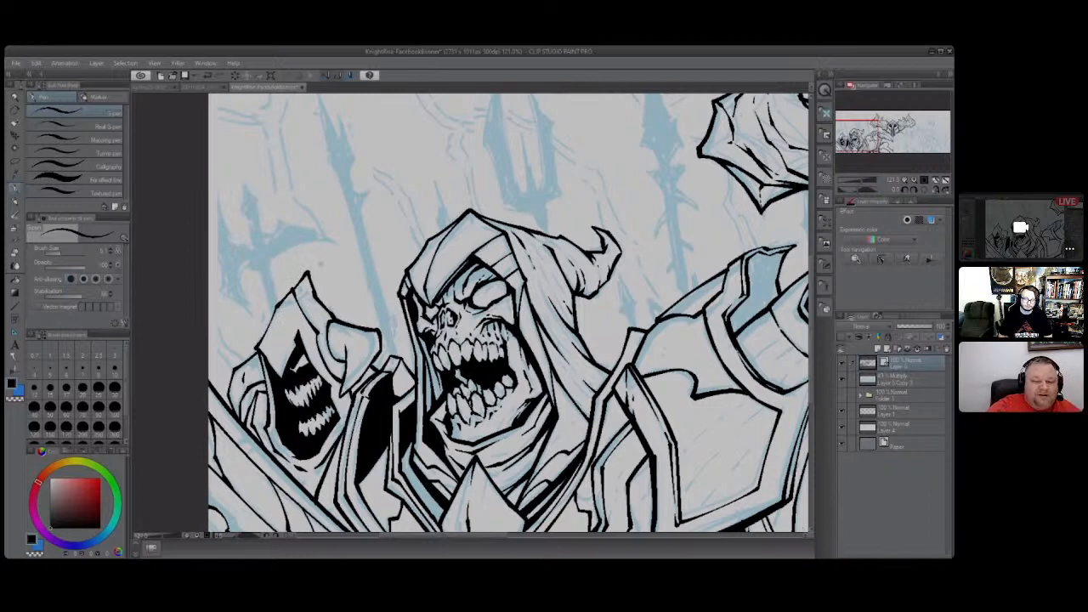
{"action": "left_click_drag", "start_coordinate": [308, 299], "coordinate": [318, 290]}
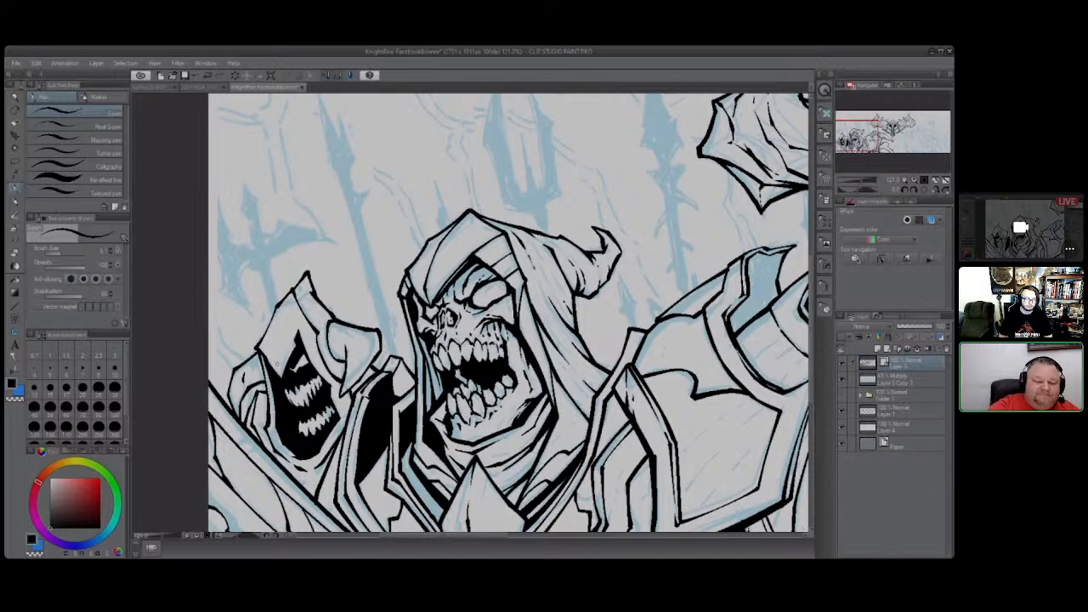
{"action": "mouse_move", "coordinate": [277, 377]}
{"action": "left_mouse_down"}
{"action": "mouse_move", "coordinate": [272, 332]}
{"action": "mouse_move", "coordinate": [296, 286]}
{"action": "left_mouse_up"}
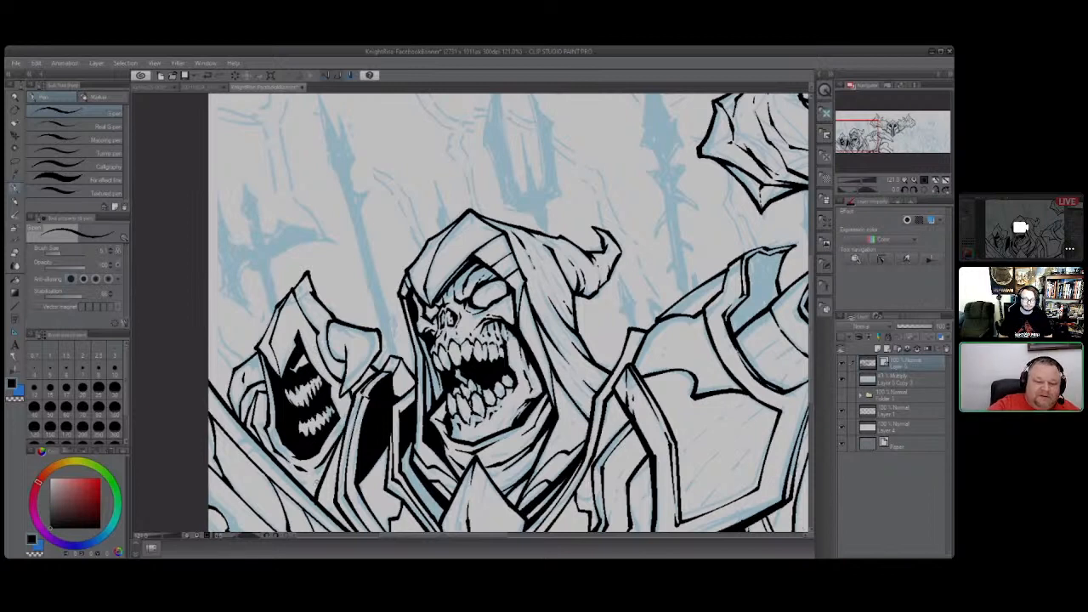
{"action": "left_click_drag", "start_coordinate": [334, 375], "coordinate": [334, 396]}
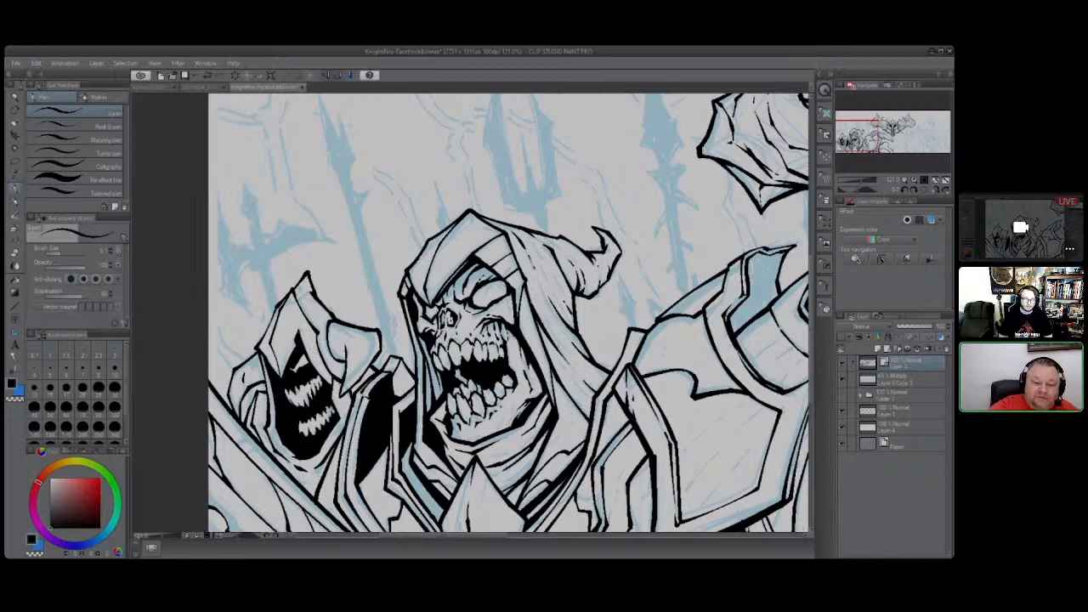
{"action": "mouse_move", "coordinate": [301, 324]}
{"action": "left_mouse_down"}
{"action": "mouse_move", "coordinate": [311, 320]}
{"action": "mouse_move", "coordinate": [321, 374]}
{"action": "left_mouse_up"}
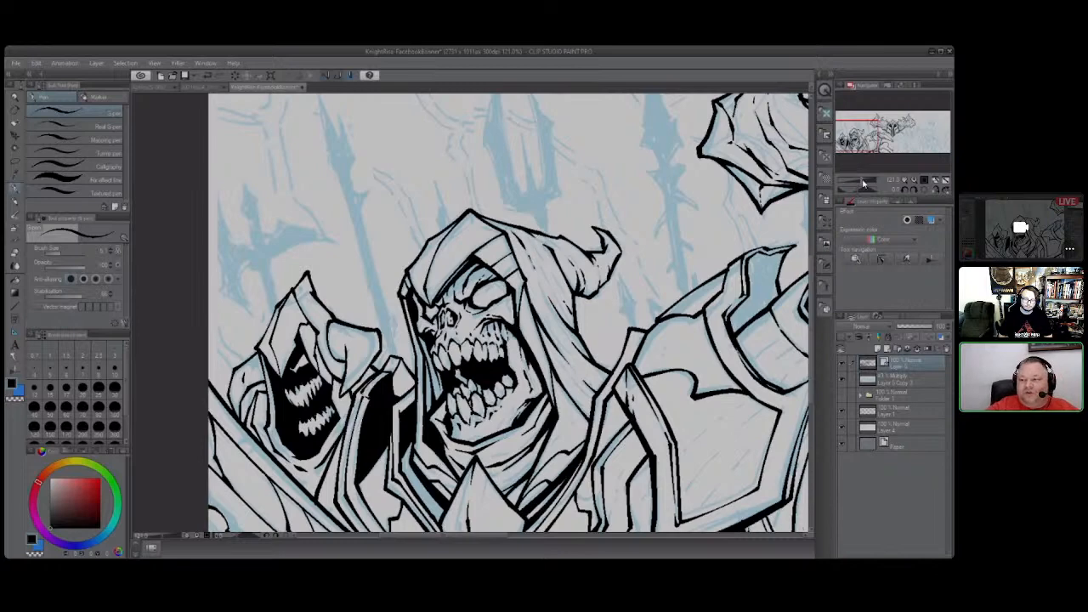
Add short texture strokes to the smaller skeleton's hood, its curled side flap and the left shoulder.
{"action": "left_click_drag", "start_coordinate": [861, 179], "coordinate": [857, 180]}
{"action": "left_click_drag", "start_coordinate": [533, 535], "coordinate": [608, 549]}
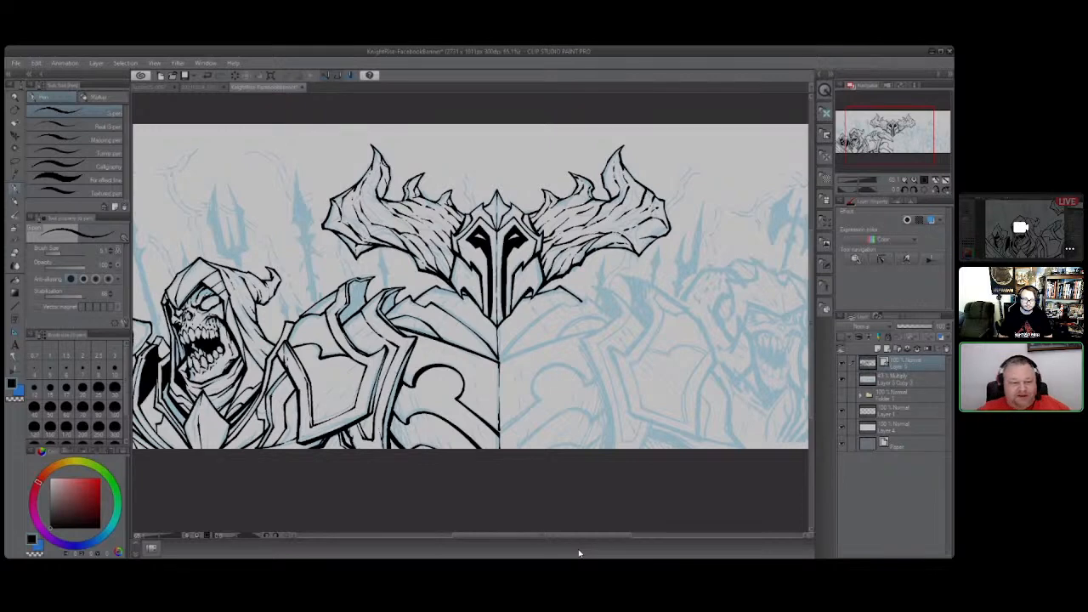
{"action": "left_click_drag", "start_coordinate": [567, 536], "coordinate": [502, 547]}
{"action": "key", "text": "ctrl+plus"}
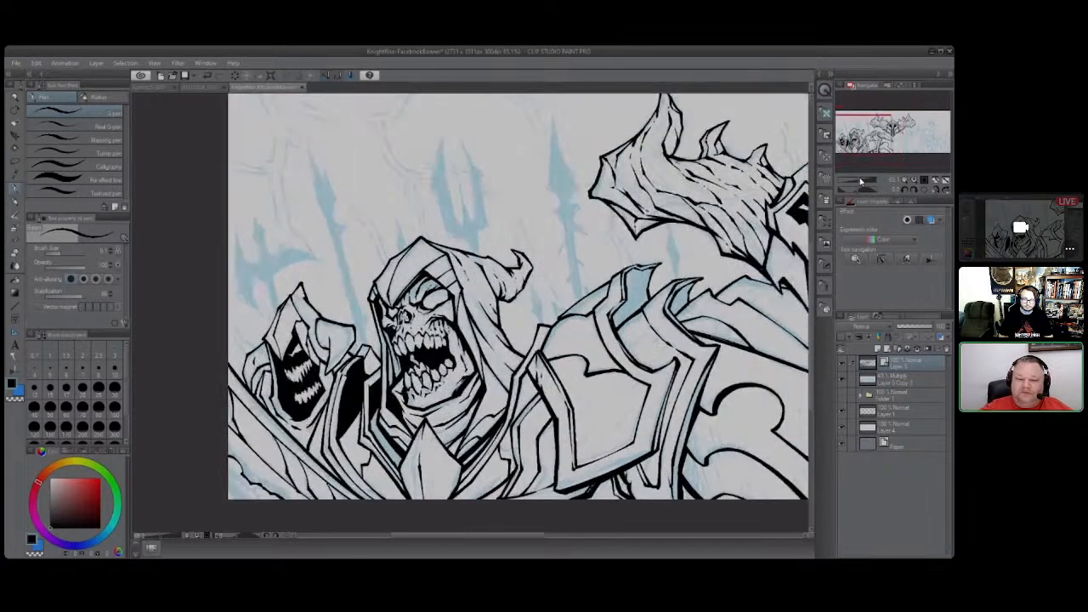
{"action": "left_click_drag", "start_coordinate": [510, 540], "coordinate": [495, 539]}
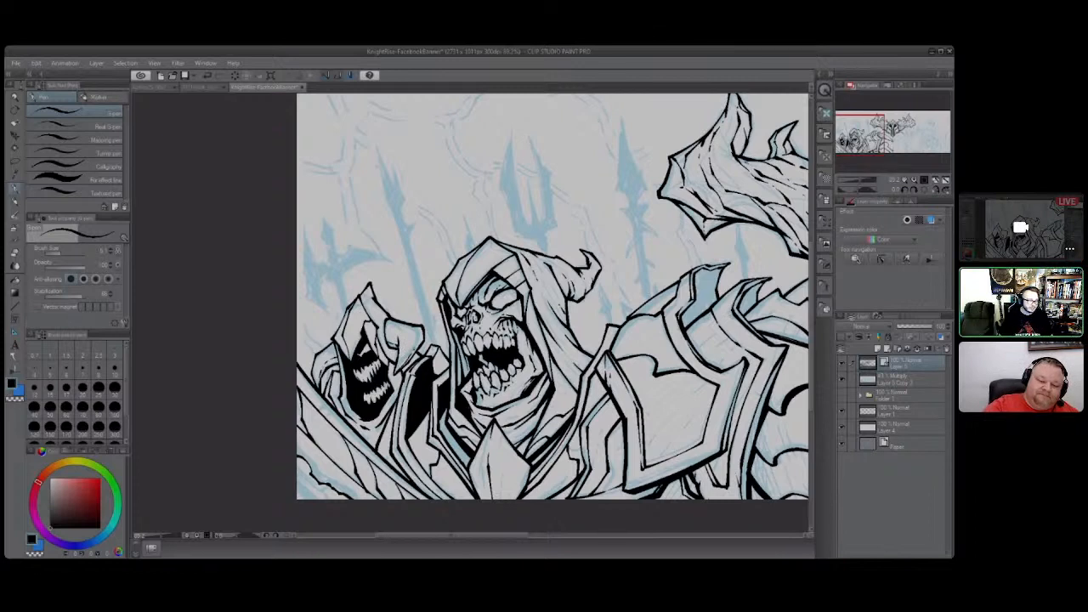
{"action": "left_click_drag", "start_coordinate": [401, 340], "coordinate": [393, 377]}
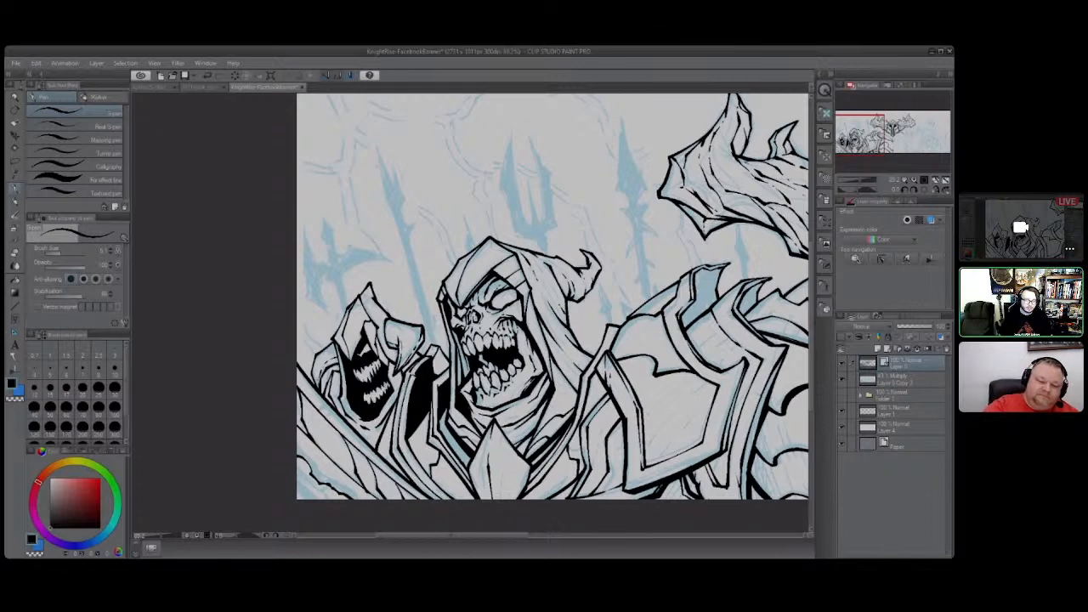
{"action": "mouse_move", "coordinate": [318, 374]}
{"action": "left_mouse_down"}
{"action": "mouse_move", "coordinate": [314, 389]}
{"action": "mouse_move", "coordinate": [313, 368]}
{"action": "mouse_move", "coordinate": [327, 367]}
{"action": "mouse_move", "coordinate": [319, 392]}
{"action": "left_mouse_up"}
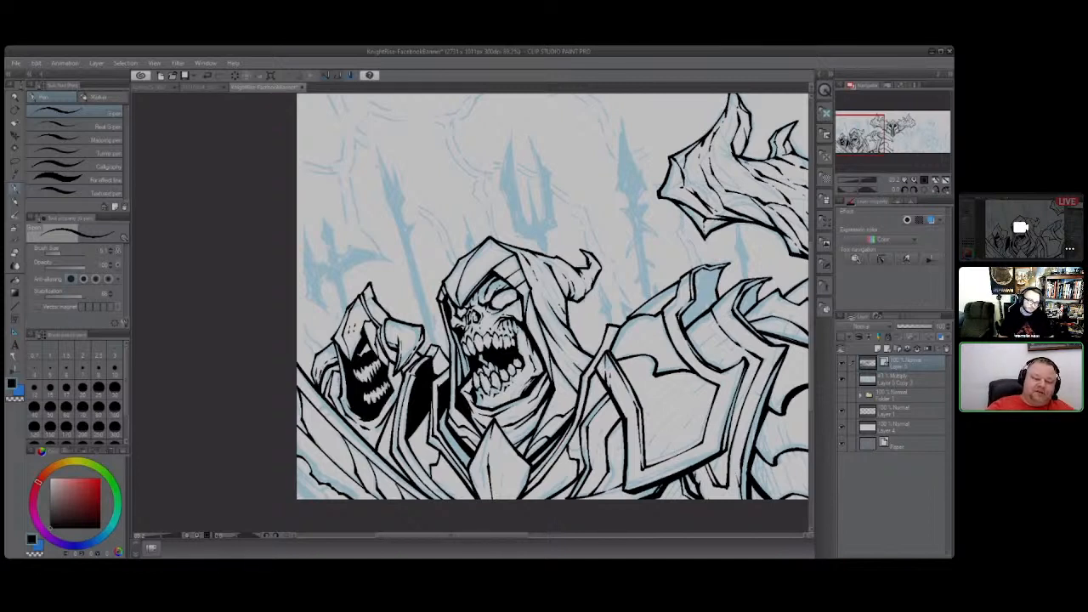
{"action": "mouse_move", "coordinate": [333, 382]}
{"action": "left_mouse_down"}
{"action": "mouse_move", "coordinate": [345, 417]}
{"action": "mouse_move", "coordinate": [340, 397]}
{"action": "left_mouse_up"}
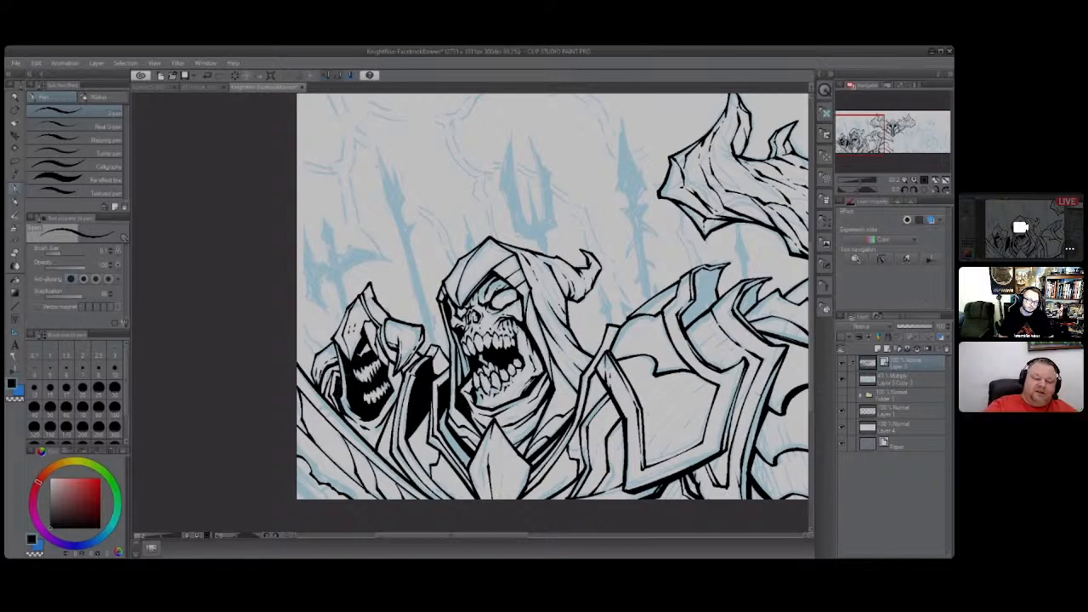
Ink both edges of the trident's left prong rising behind the larger skeleton's hood, down to its base.
{"action": "left_click_drag", "start_coordinate": [470, 539], "coordinate": [498, 541]}
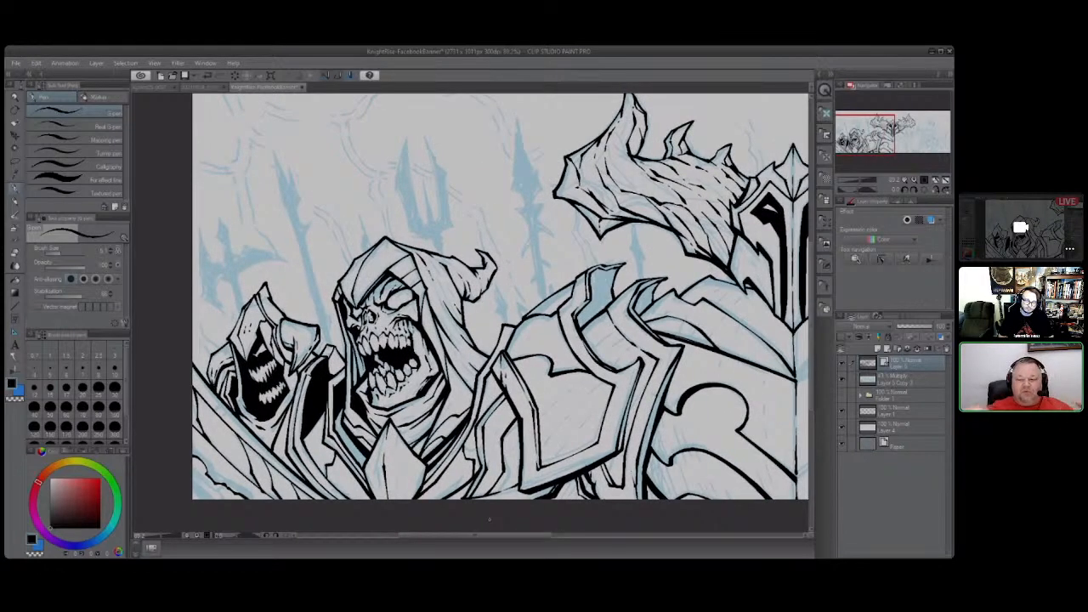
{"action": "left_click_drag", "start_coordinate": [498, 538], "coordinate": [512, 543]}
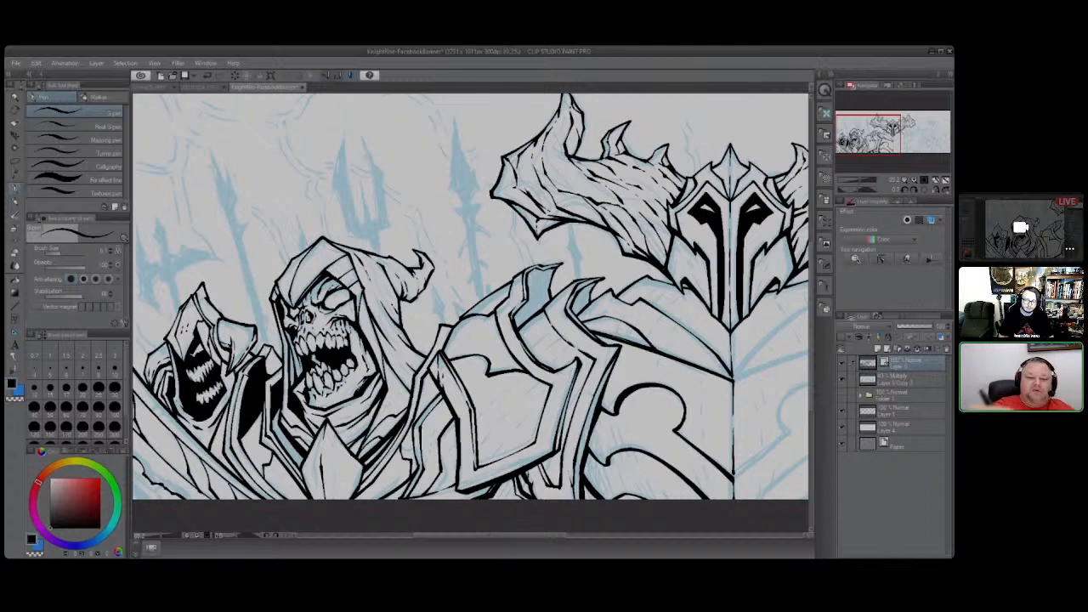
{"action": "left_click_drag", "start_coordinate": [344, 132], "coordinate": [361, 226]}
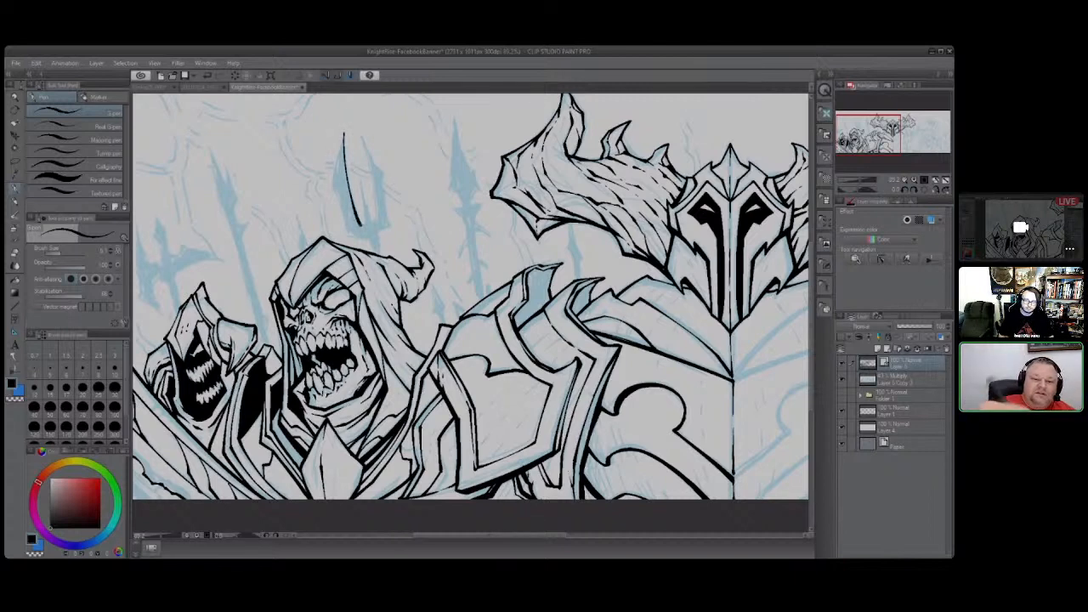
{"action": "mouse_move", "coordinate": [344, 132]}
{"action": "left_mouse_down"}
{"action": "mouse_move", "coordinate": [334, 187]}
{"action": "mouse_move", "coordinate": [347, 234]}
{"action": "left_mouse_up"}
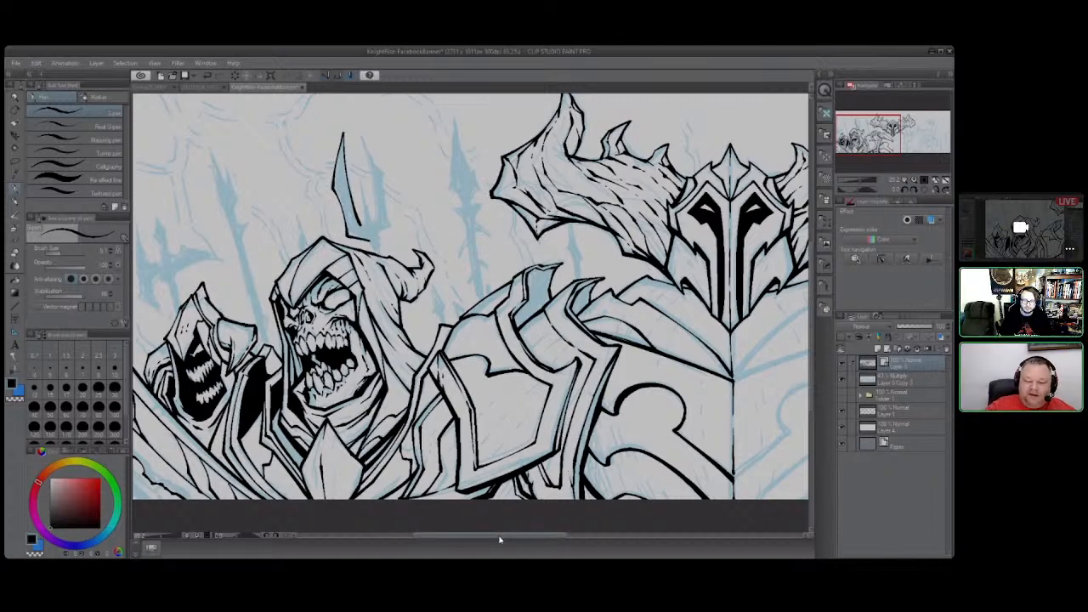
{"action": "left_click_drag", "start_coordinate": [499, 541], "coordinate": [490, 544]}
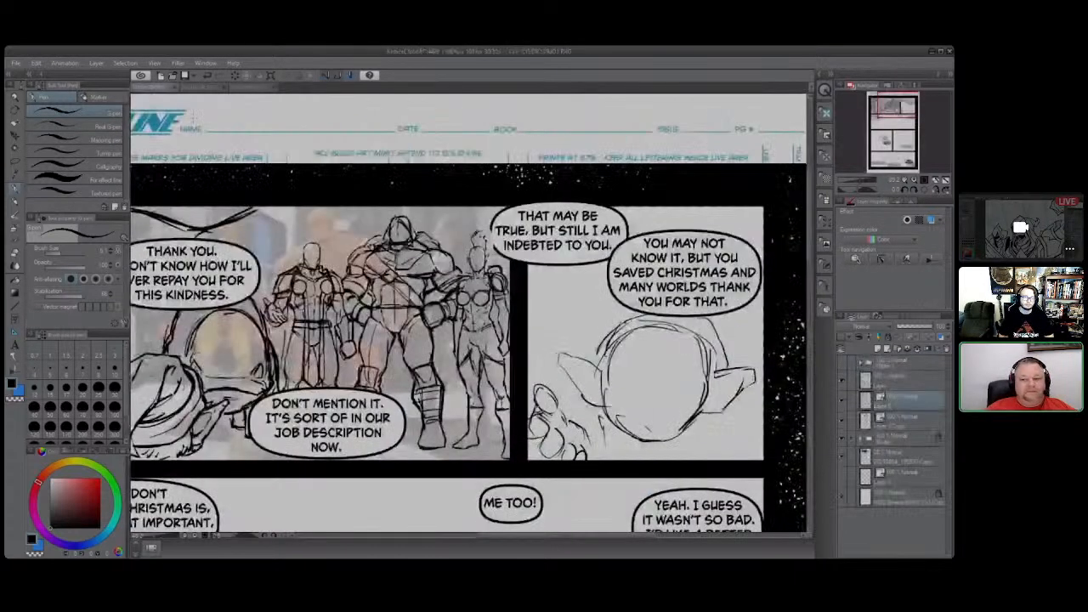
Switch to the Justice comic document and toggle the page layers in Folder 1 to view the different inked pages.
{"action": "left_click", "coordinate": [151, 89]}
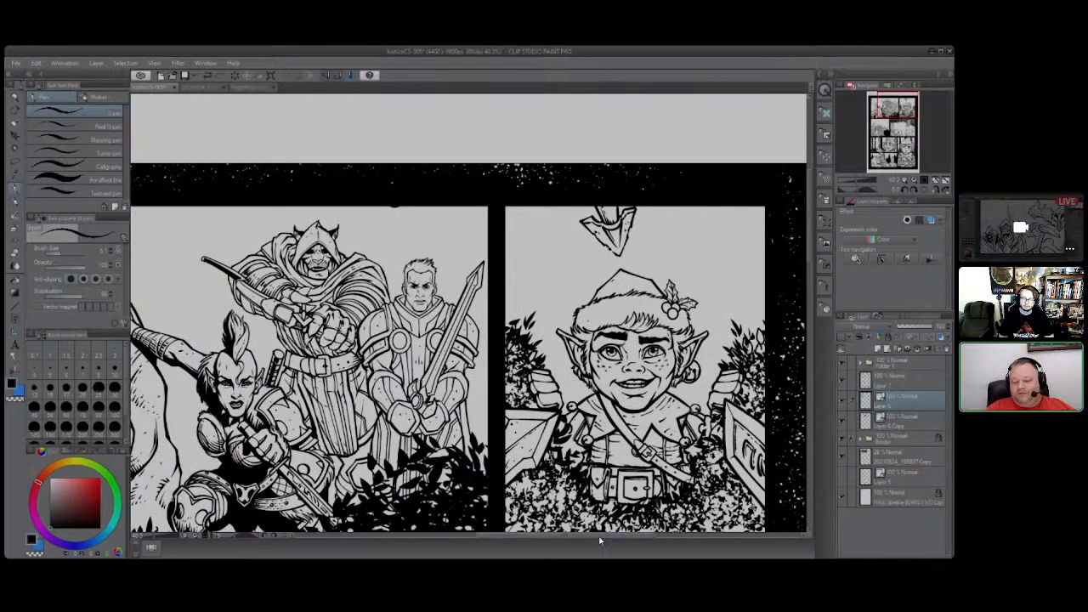
{"action": "left_click_drag", "start_coordinate": [601, 537], "coordinate": [553, 542]}
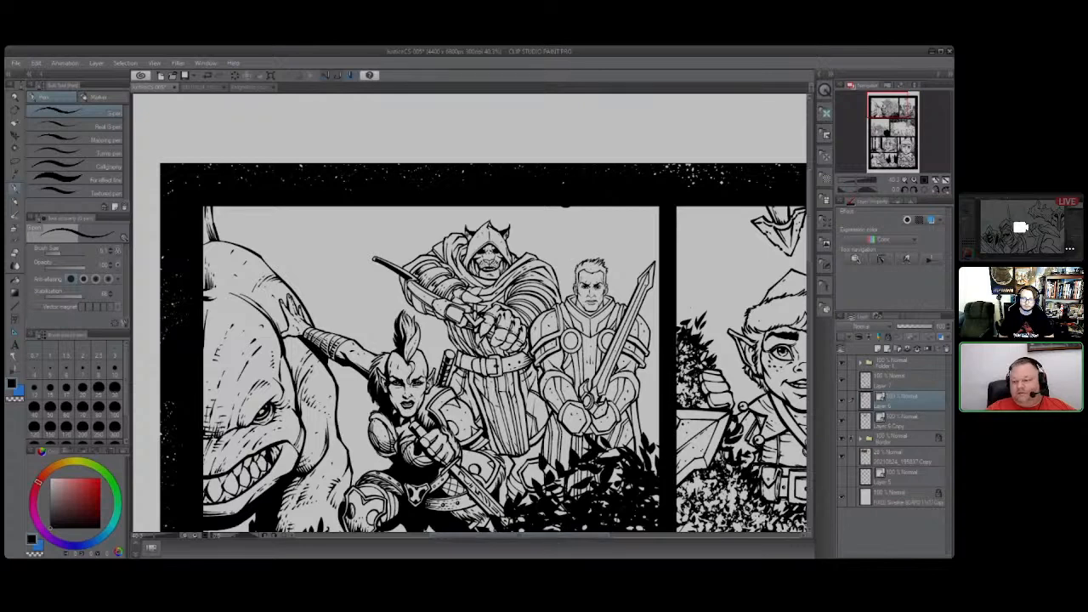
{"action": "left_click", "coordinate": [859, 363]}
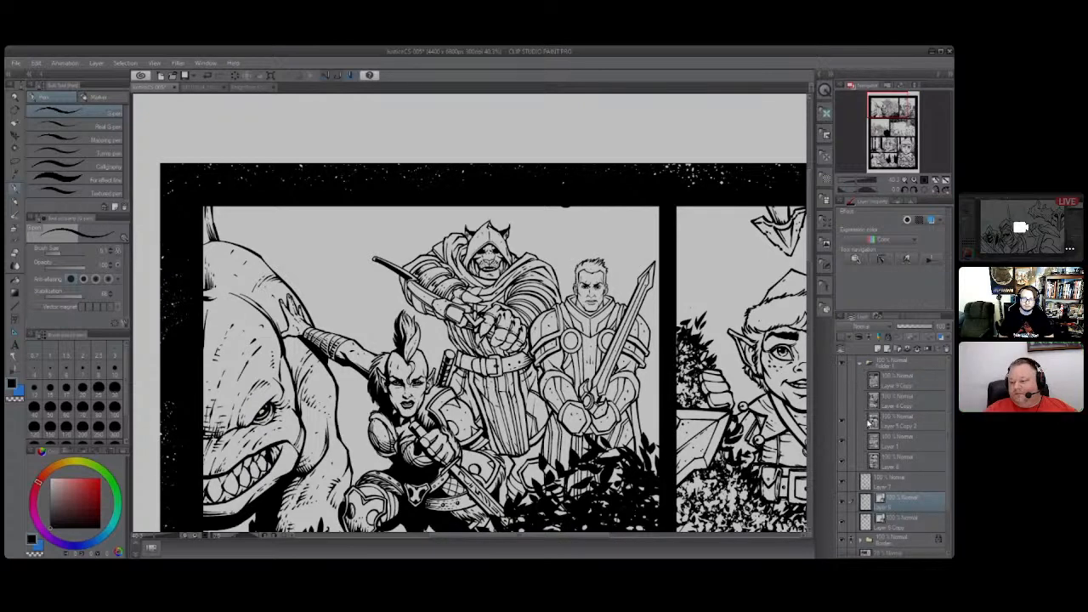
{"action": "left_click", "coordinate": [843, 422]}
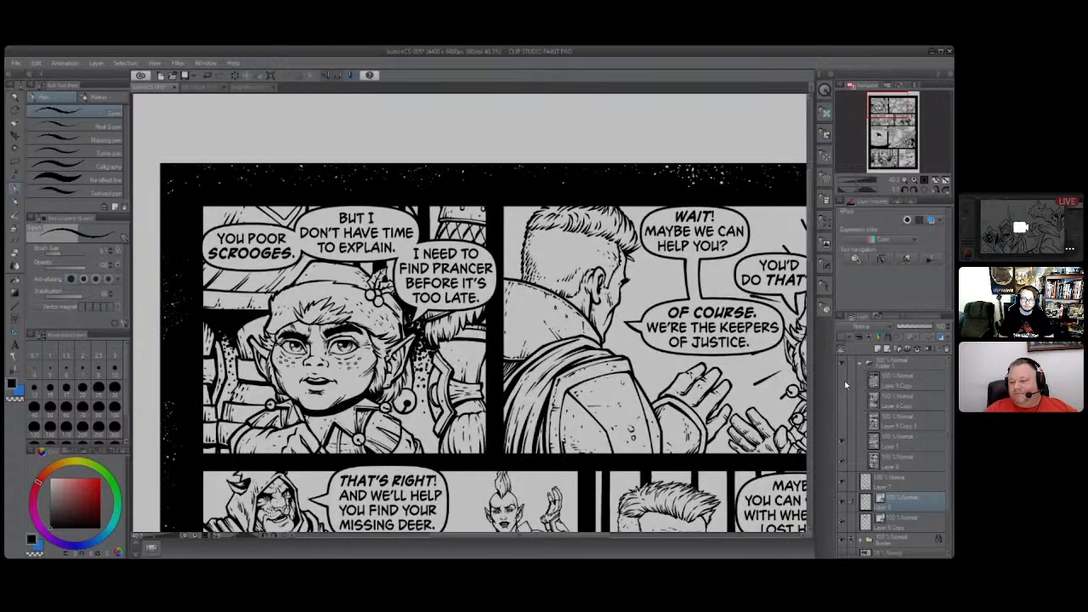
{"action": "left_click", "coordinate": [844, 385]}
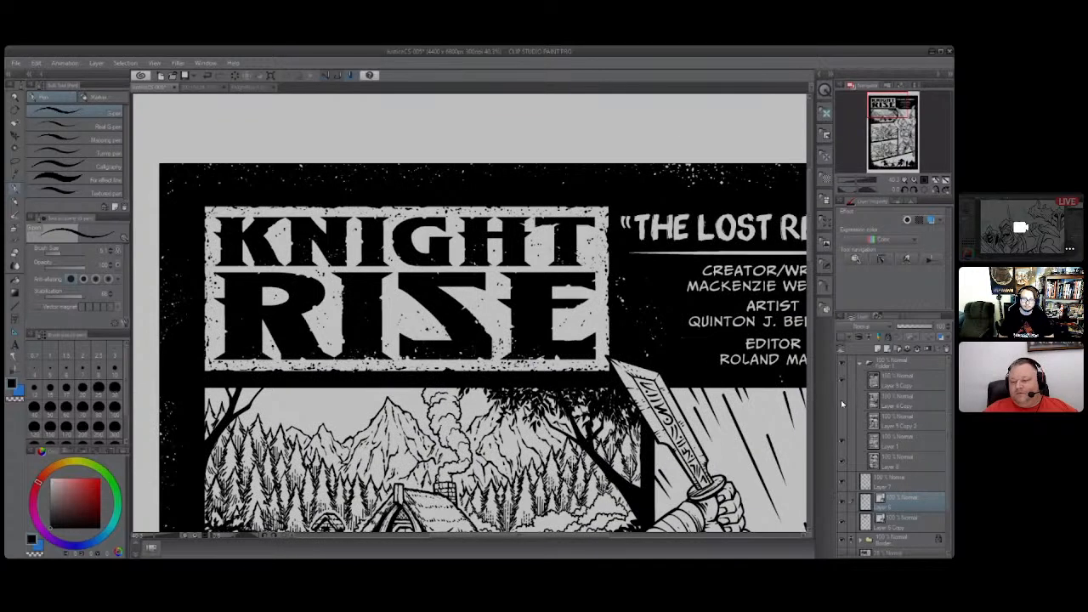
{"action": "left_click", "coordinate": [843, 383]}
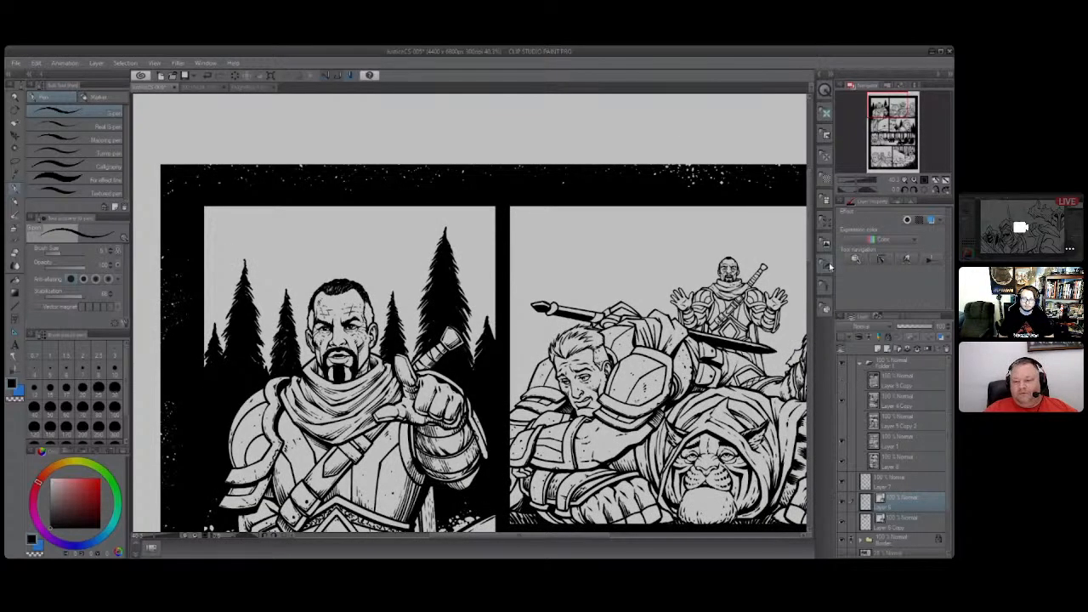
Examine the inked panels of the displayed comic page from the top row down to the bottom row.
{"action": "scroll", "coordinate": [811, 254], "scroll_direction": "down", "scroll_amount": 1}
{"action": "scroll", "coordinate": [811, 254], "scroll_direction": "down", "scroll_amount": 3}
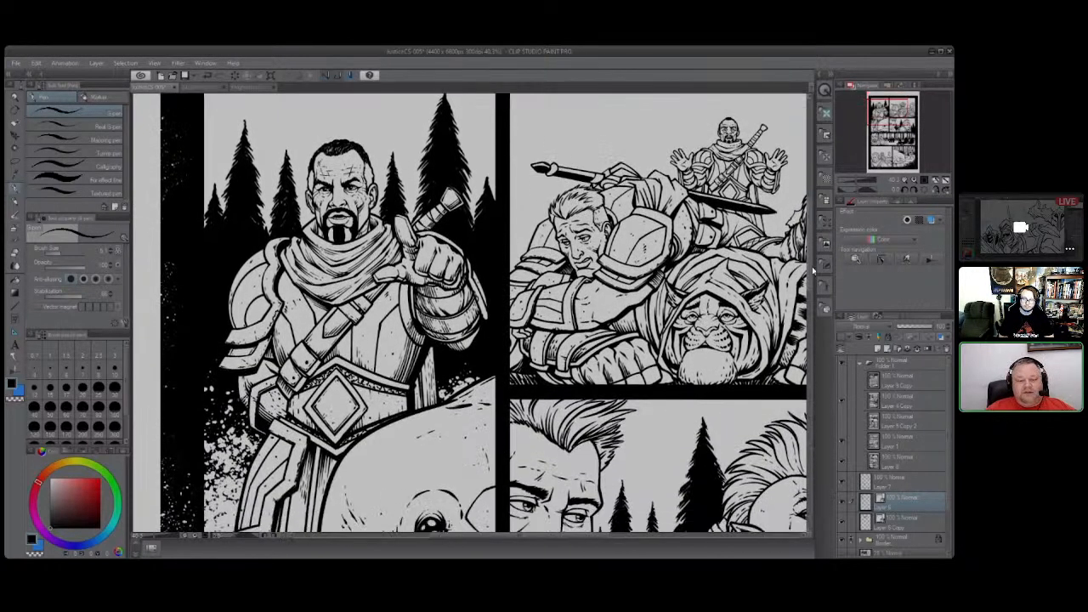
{"action": "scroll", "coordinate": [811, 285], "scroll_direction": "up", "scroll_amount": 1}
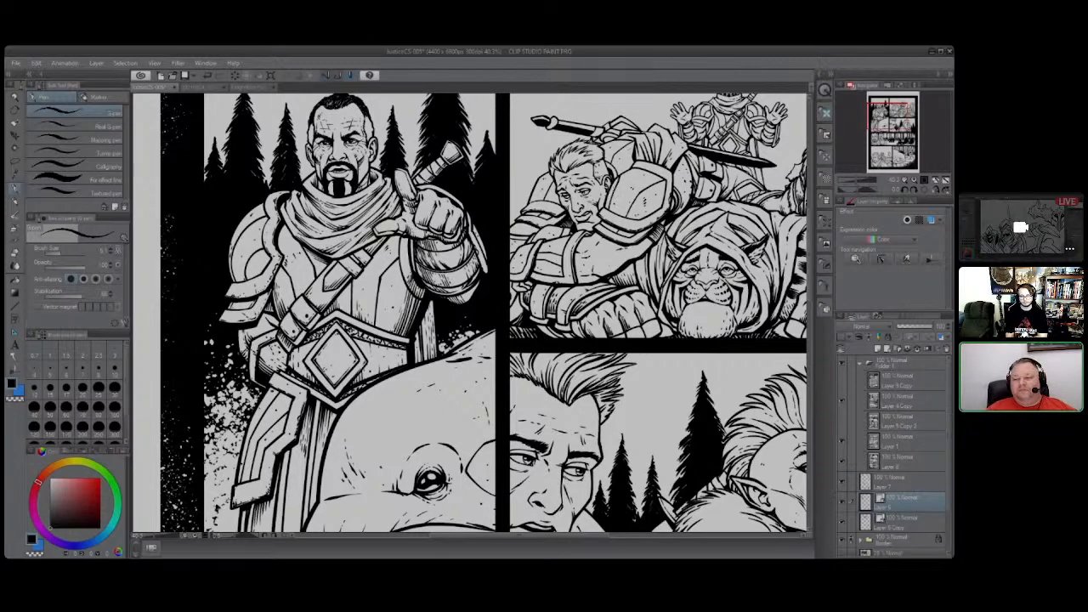
{"action": "left_click_drag", "start_coordinate": [810, 268], "coordinate": [811, 411]}
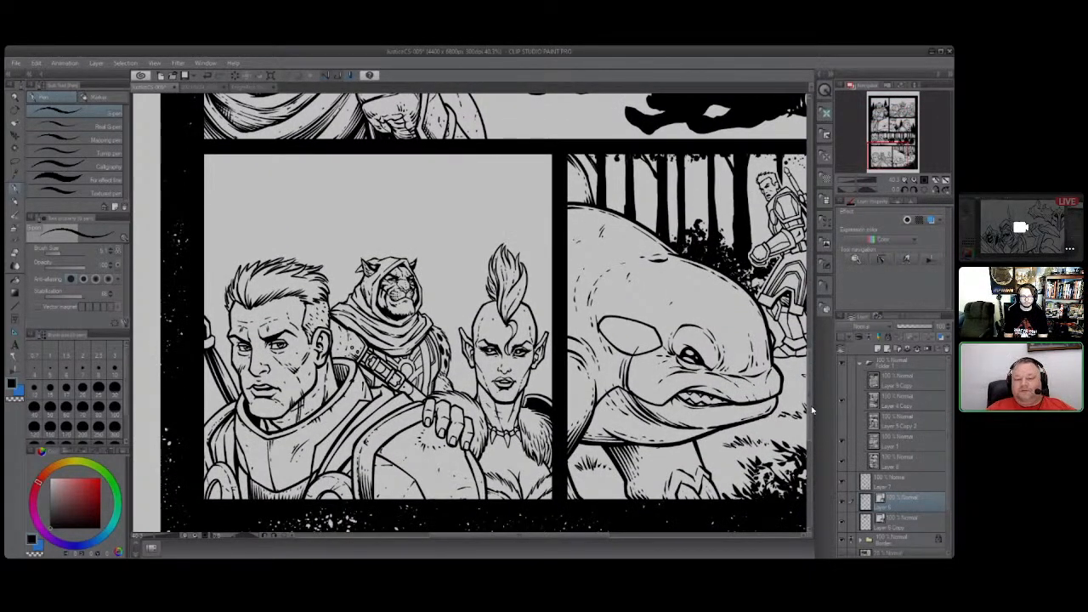
{"action": "left_click_drag", "start_coordinate": [812, 411], "coordinate": [809, 170]}
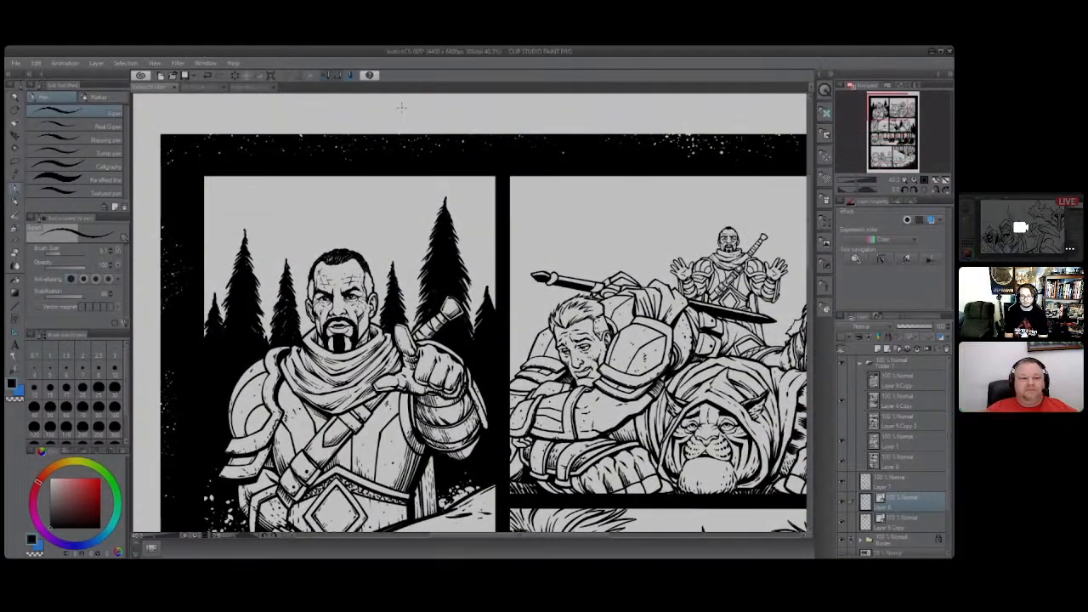
In the Facebook banner, ink the barbed spear between the two skeletons, with a jagged outlined head and a solid black shaft.
{"action": "left_click", "coordinate": [245, 88]}
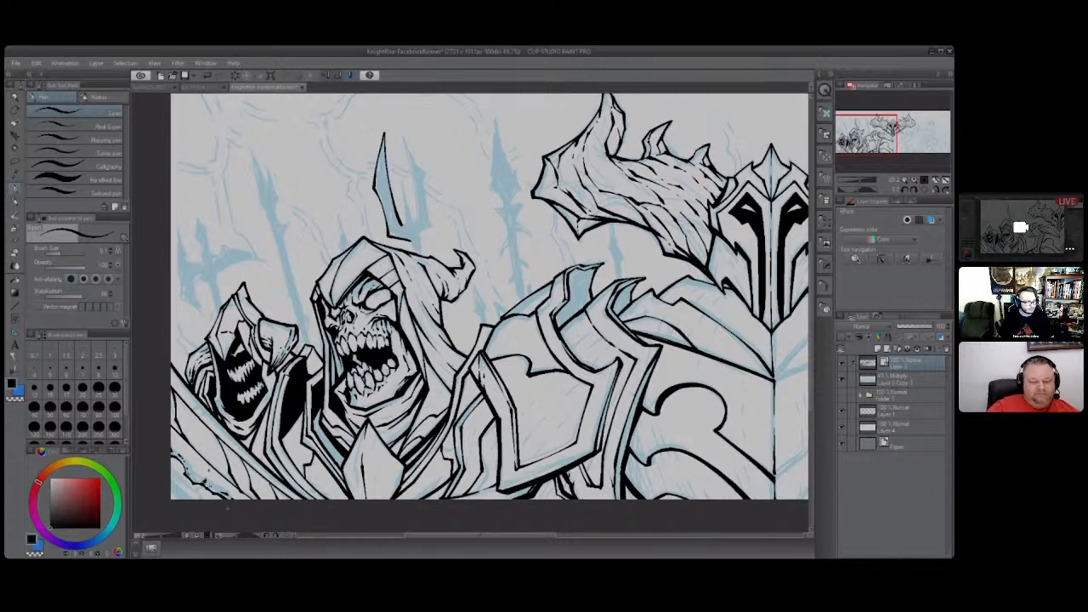
{"action": "left_click_drag", "start_coordinate": [247, 143], "coordinate": [291, 299]}
{"action": "mouse_move", "coordinate": [275, 234]}
{"action": "left_mouse_down"}
{"action": "mouse_move", "coordinate": [311, 345]}
{"action": "mouse_move", "coordinate": [267, 167]}
{"action": "left_mouse_up"}
{"action": "mouse_move", "coordinate": [269, 175]}
{"action": "left_mouse_down"}
{"action": "mouse_move", "coordinate": [264, 164]}
{"action": "mouse_move", "coordinate": [270, 187]}
{"action": "left_mouse_up"}
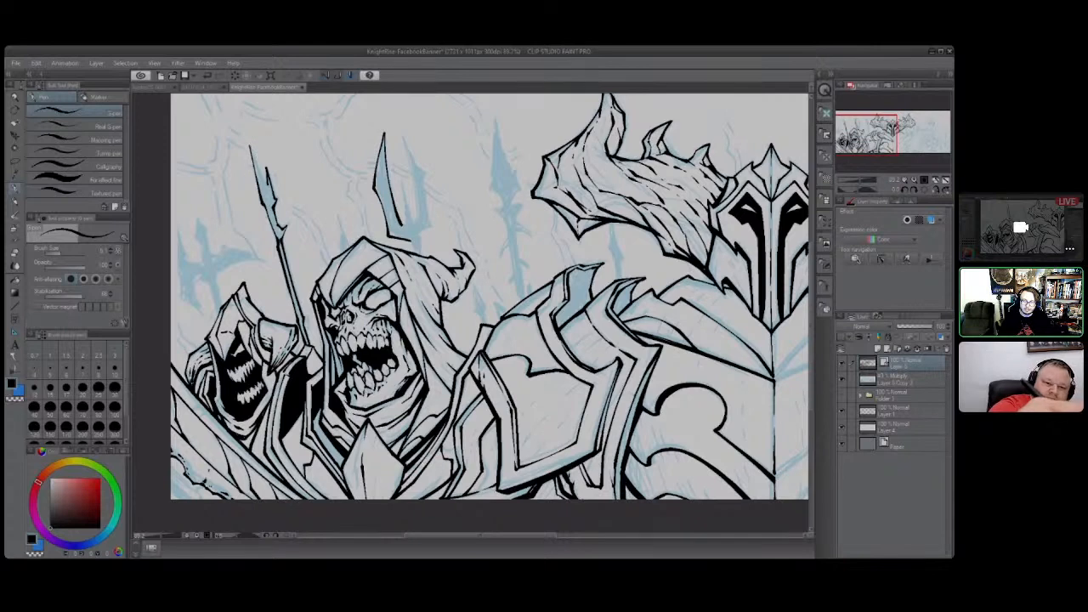
{"action": "left_click_drag", "start_coordinate": [250, 149], "coordinate": [265, 181]}
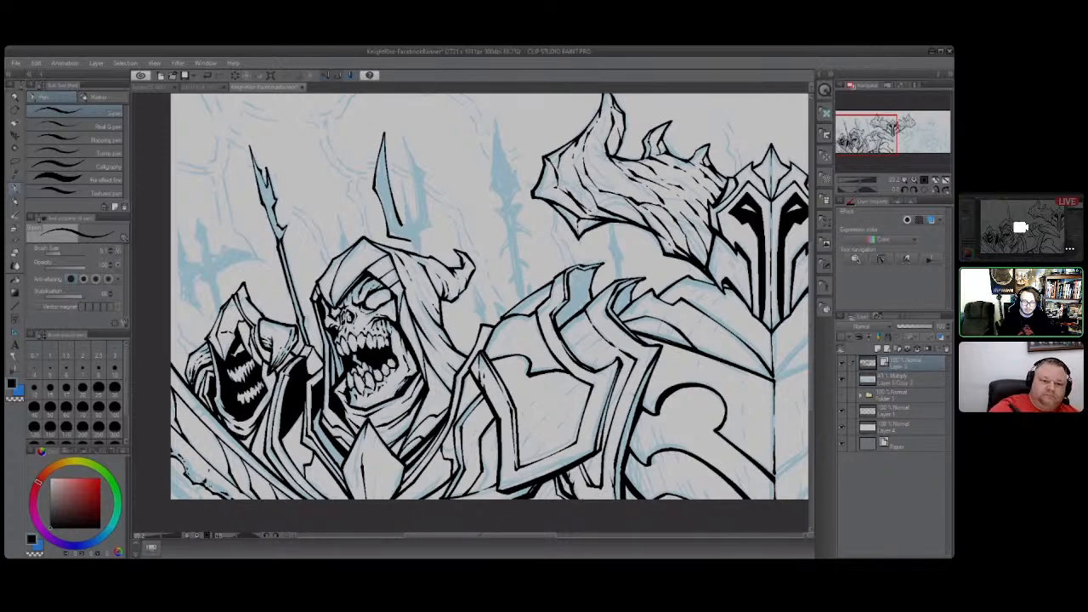
{"action": "left_click_drag", "start_coordinate": [279, 240], "coordinate": [313, 344]}
{"action": "key", "text": "ctrl+z"}
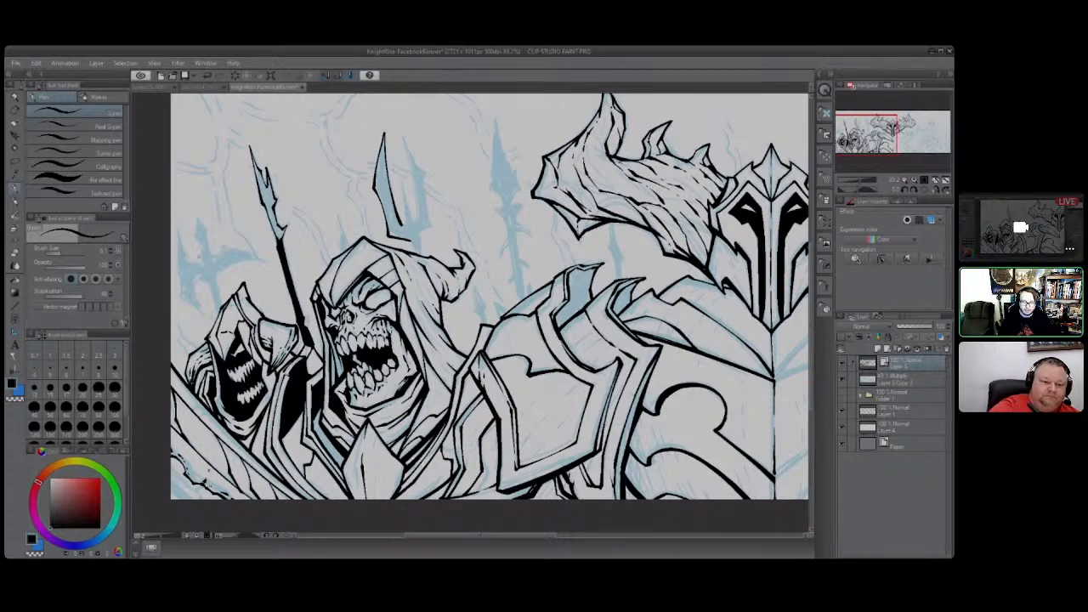
Ink the axe-like weapon behind the smaller skeleton, outlining its central spike, both curved blades and short shaft, and touch up the neighbouring spear.
{"action": "mouse_move", "coordinate": [203, 262]}
{"action": "left_mouse_down"}
{"action": "mouse_move", "coordinate": [196, 216]}
{"action": "mouse_move", "coordinate": [216, 283]}
{"action": "mouse_move", "coordinate": [225, 272]}
{"action": "left_mouse_up"}
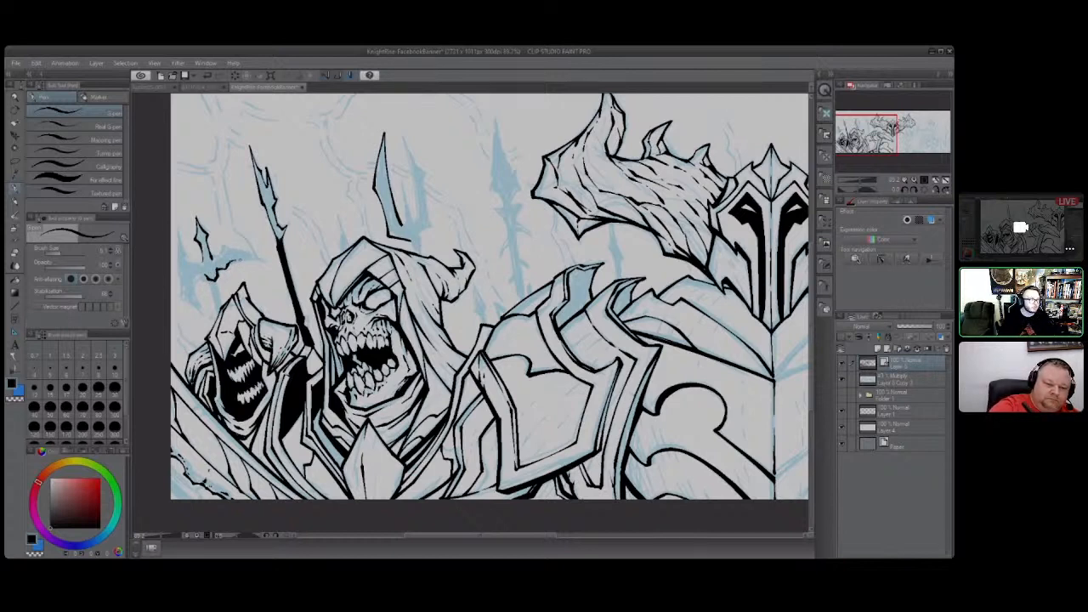
{"action": "left_click_drag", "start_coordinate": [233, 260], "coordinate": [272, 266]}
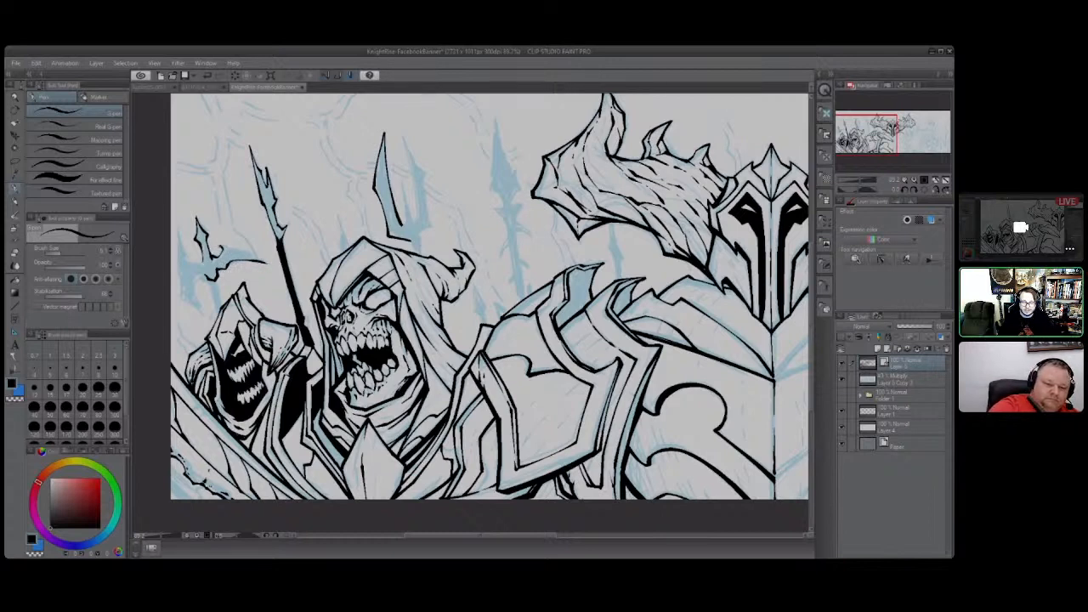
{"action": "left_click_drag", "start_coordinate": [228, 250], "coordinate": [258, 256]}
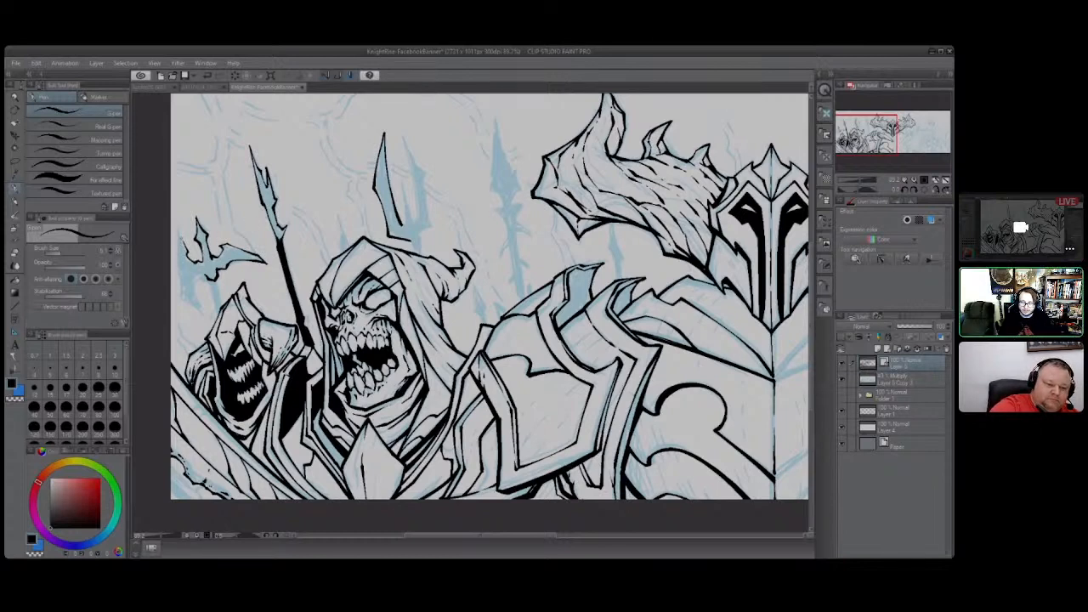
{"action": "mouse_move", "coordinate": [178, 230]}
{"action": "left_mouse_down"}
{"action": "mouse_move", "coordinate": [175, 269]}
{"action": "mouse_move", "coordinate": [205, 315]}
{"action": "left_mouse_up"}
{"action": "mouse_move", "coordinate": [195, 290]}
{"action": "left_mouse_down"}
{"action": "mouse_move", "coordinate": [205, 316]}
{"action": "mouse_move", "coordinate": [203, 276]}
{"action": "left_mouse_up"}
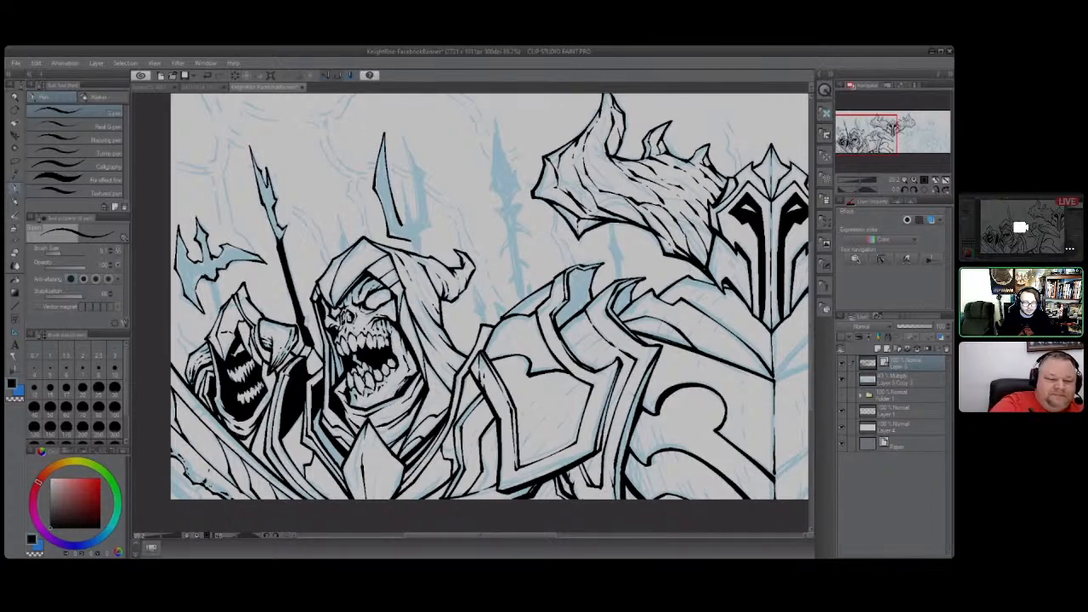
{"action": "left_click_drag", "start_coordinate": [208, 279], "coordinate": [223, 305]}
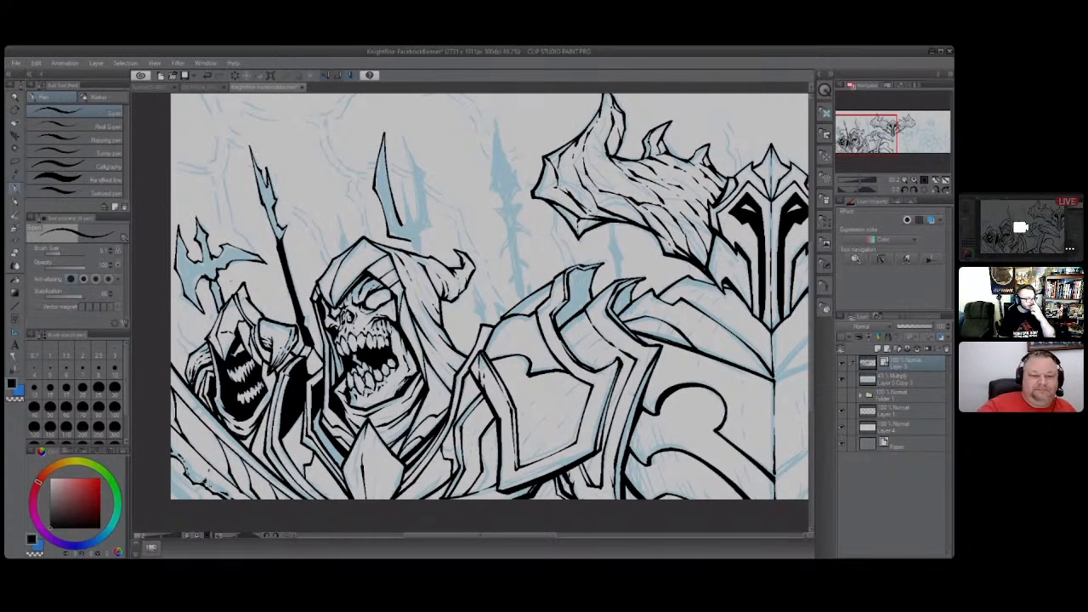
{"action": "left_click_drag", "start_coordinate": [265, 209], "coordinate": [276, 243]}
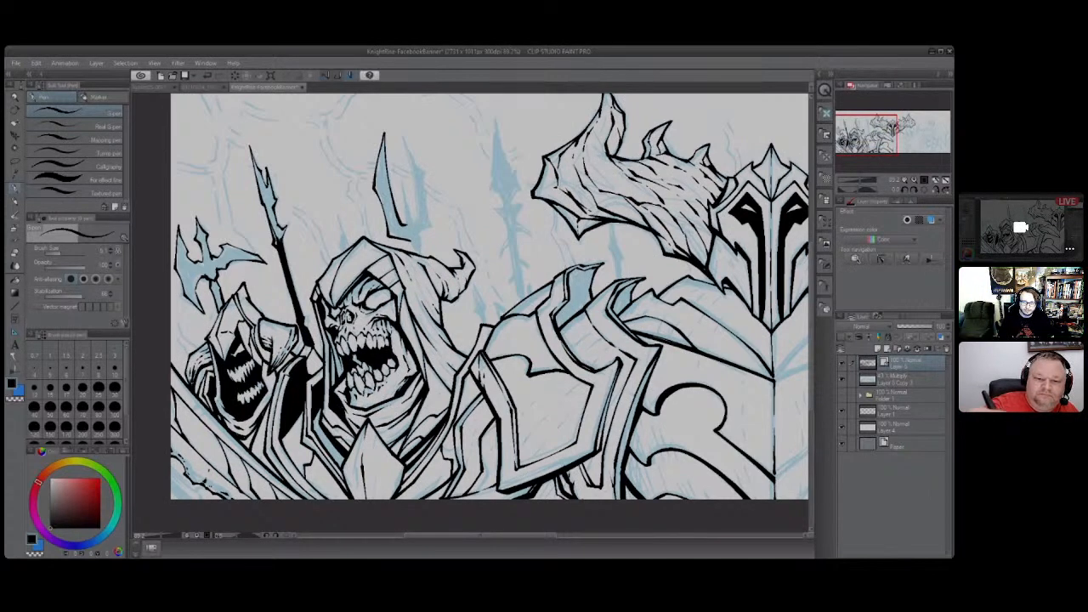
Ink the centre prong, right prong and base of the trident behind the larger skeleton's hood.
{"action": "left_click_drag", "start_coordinate": [378, 181], "coordinate": [378, 149]}
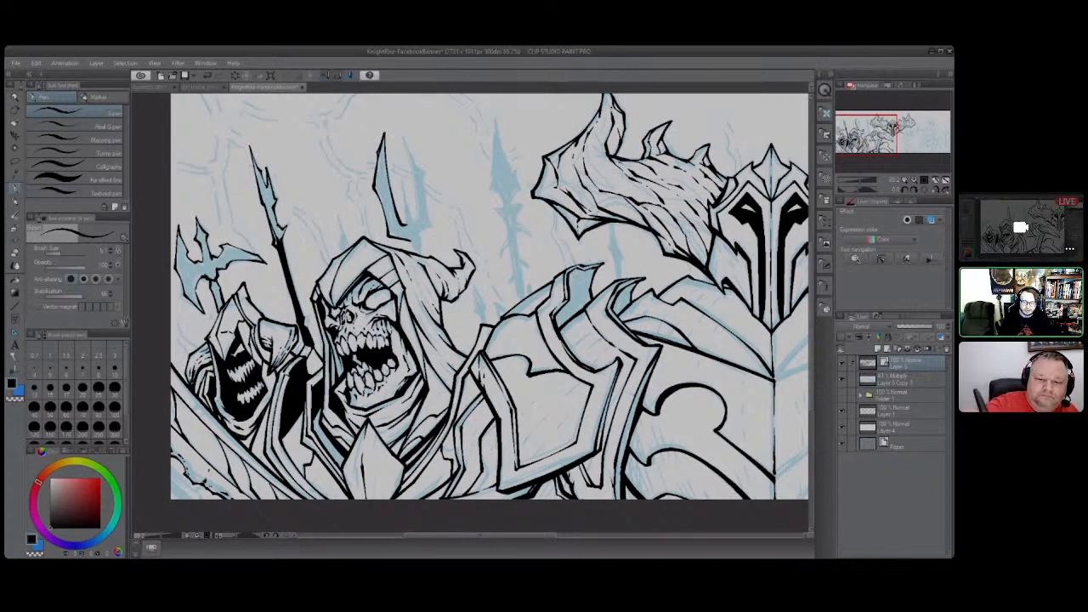
{"action": "mouse_move", "coordinate": [406, 224]}
{"action": "left_mouse_down"}
{"action": "mouse_move", "coordinate": [403, 180]}
{"action": "mouse_move", "coordinate": [419, 224]}
{"action": "mouse_move", "coordinate": [397, 130]}
{"action": "mouse_move", "coordinate": [426, 174]}
{"action": "mouse_move", "coordinate": [422, 231]}
{"action": "left_mouse_up"}
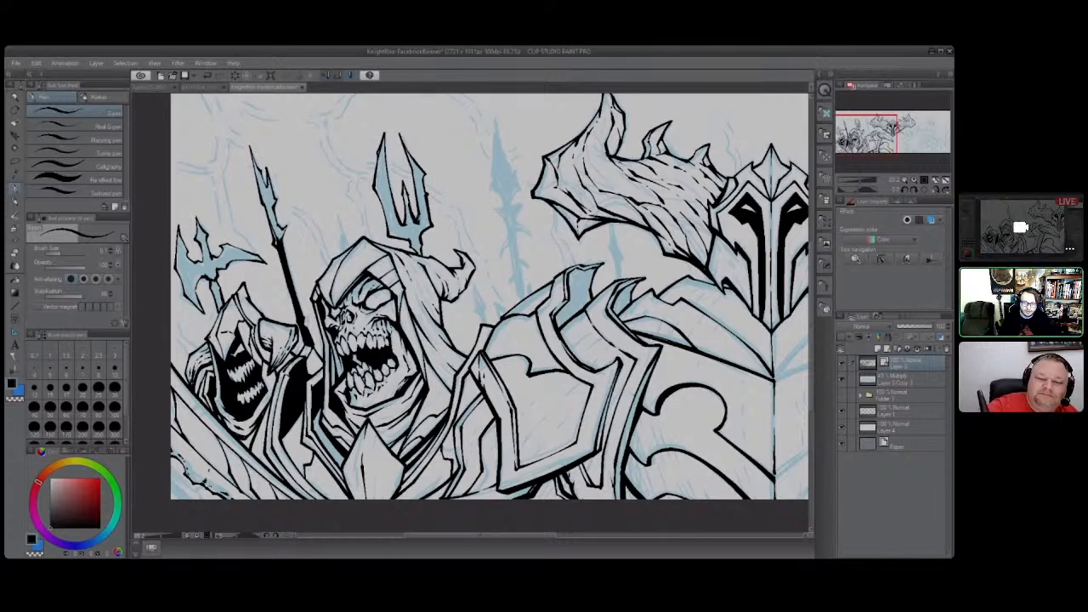
{"action": "left_click_drag", "start_coordinate": [417, 223], "coordinate": [420, 197]}
{"action": "key", "text": "ctrl+z"}
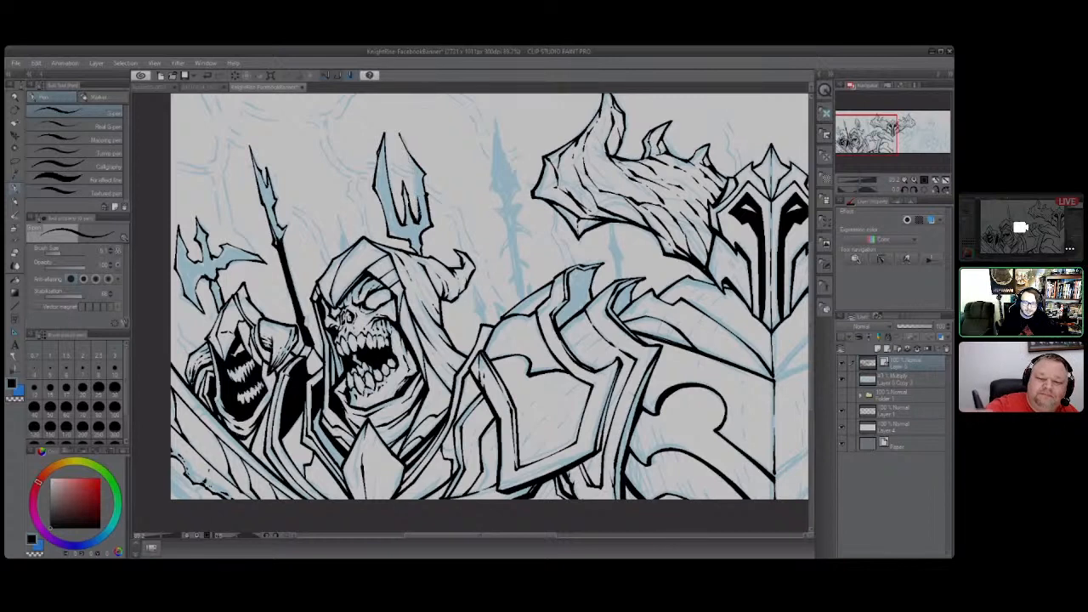
{"action": "left_click_drag", "start_coordinate": [403, 142], "coordinate": [420, 220]}
{"action": "key", "text": "ctrl+z"}
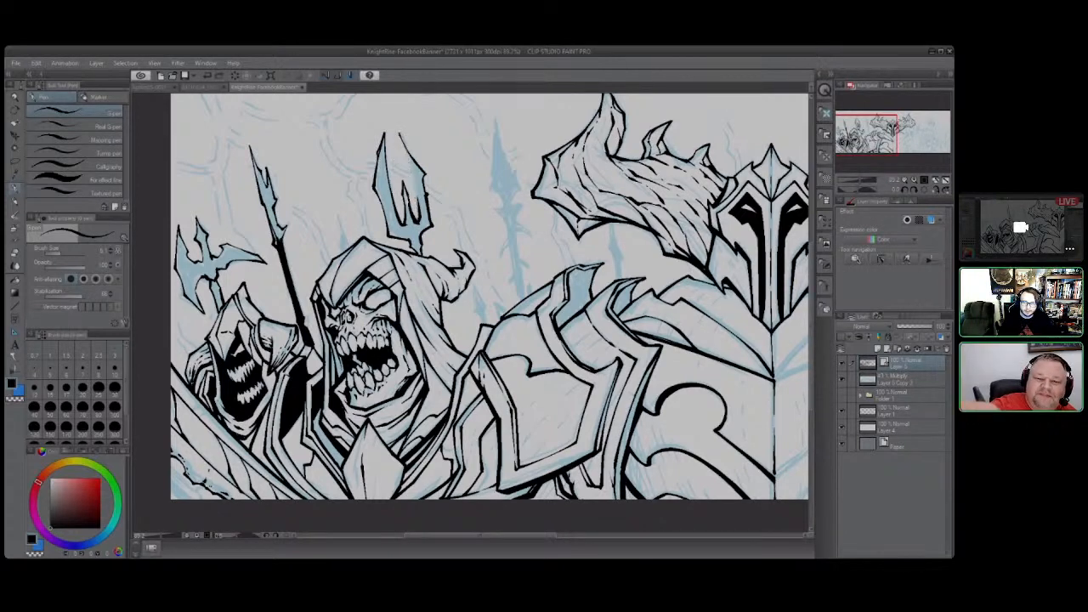
{"action": "left_click_drag", "start_coordinate": [403, 142], "coordinate": [419, 220]}
{"action": "key", "text": "ctrl+z"}
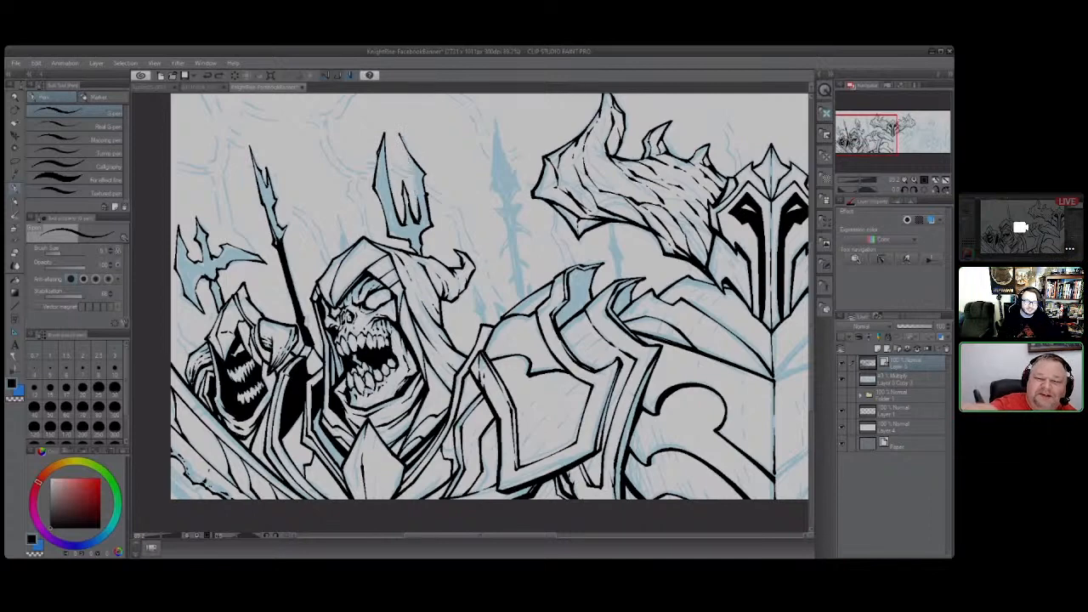
Ink the inner edge of the trident's right prong from its tip down to the base.
{"action": "left_click_drag", "start_coordinate": [399, 133], "coordinate": [420, 218]}
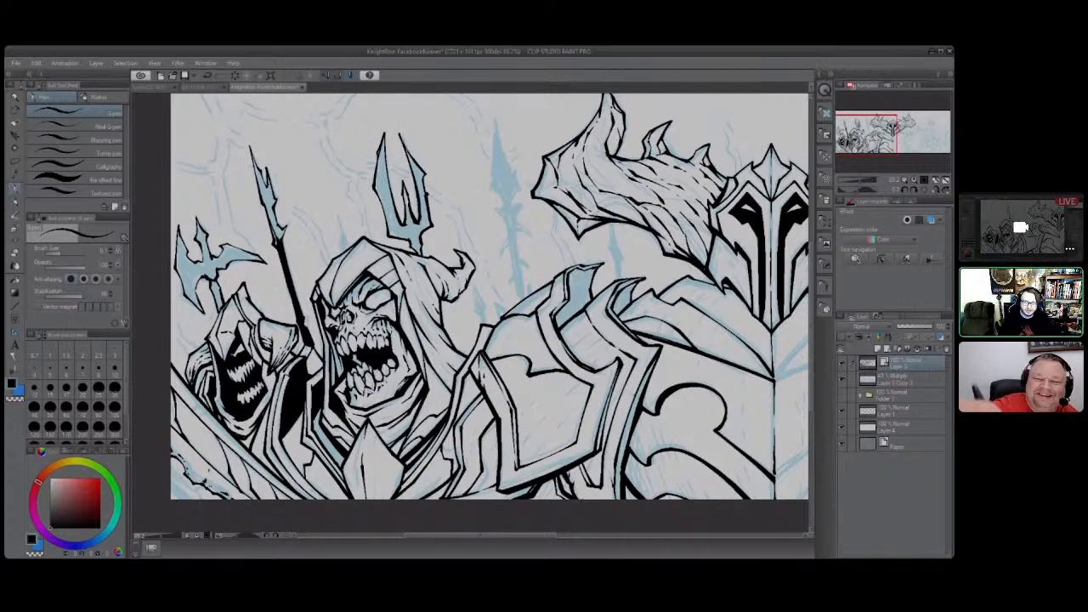
{"action": "left_click_drag", "start_coordinate": [403, 139], "coordinate": [413, 162]}
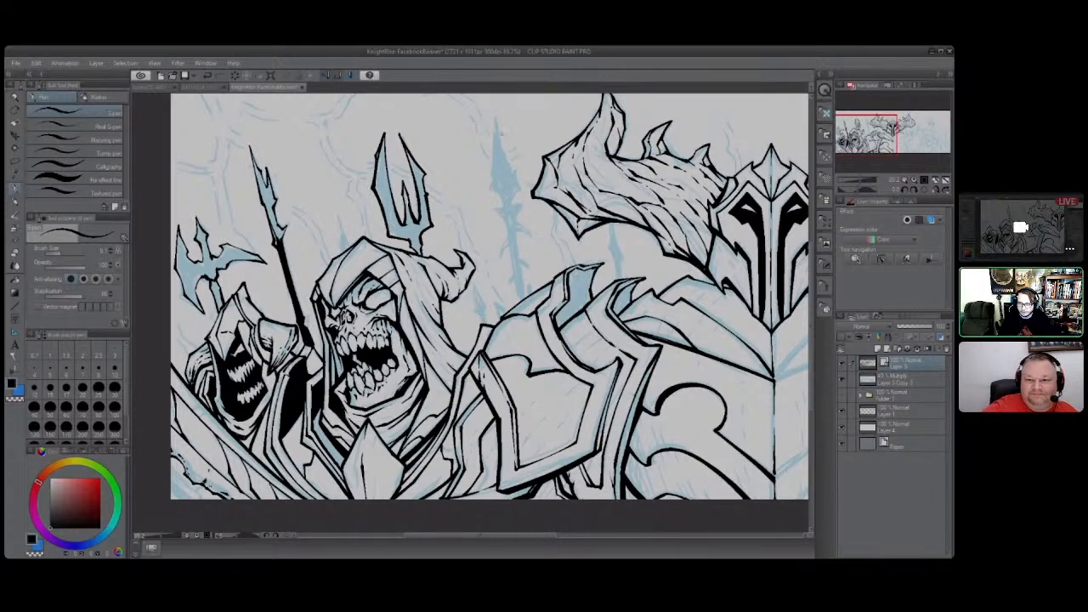
Ink the tall barbed spear between the trident and the knight's plume, with both jagged edges and small thorns along the shaft.
{"action": "mouse_move", "coordinate": [493, 119]}
{"action": "left_mouse_down"}
{"action": "mouse_move", "coordinate": [491, 192]}
{"action": "mouse_move", "coordinate": [513, 272]}
{"action": "left_mouse_up"}
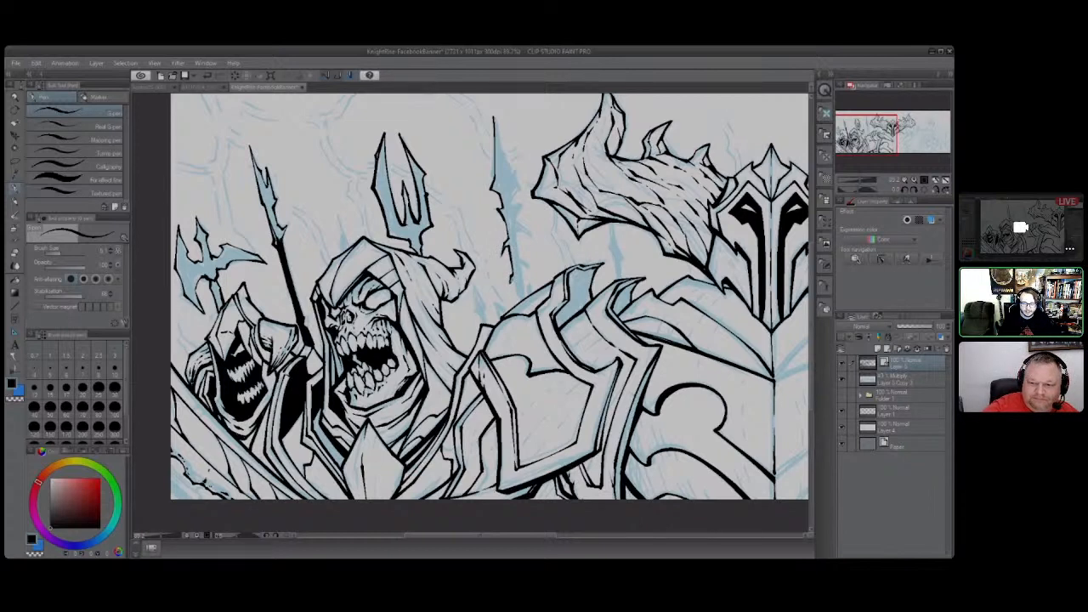
{"action": "left_click_drag", "start_coordinate": [512, 281], "coordinate": [519, 302]}
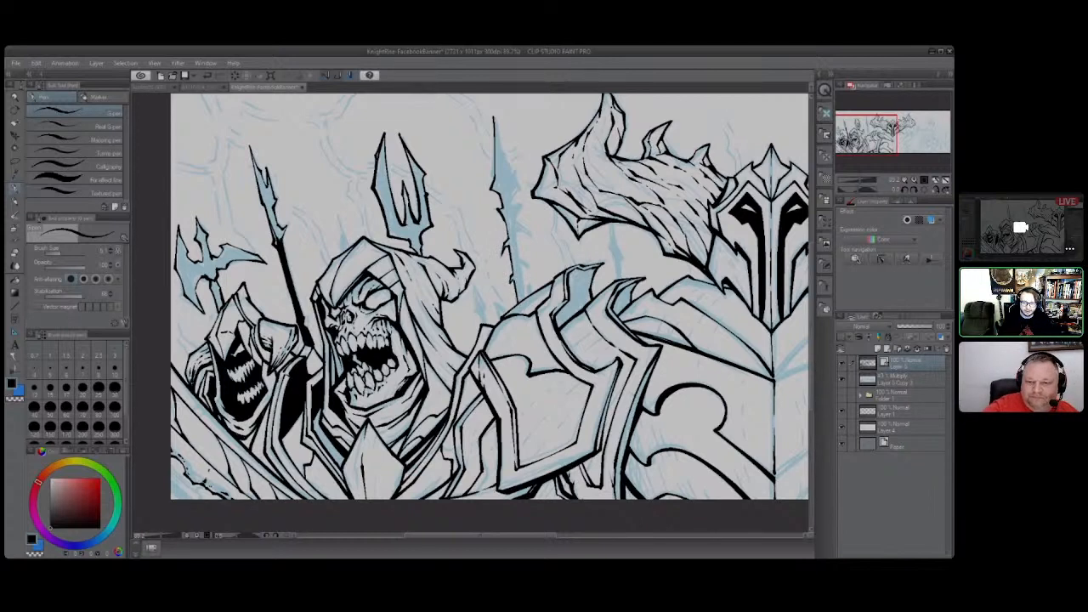
{"action": "mouse_move", "coordinate": [496, 129]}
{"action": "left_mouse_down"}
{"action": "mouse_move", "coordinate": [518, 176]}
{"action": "mouse_move", "coordinate": [525, 292]}
{"action": "left_mouse_up"}
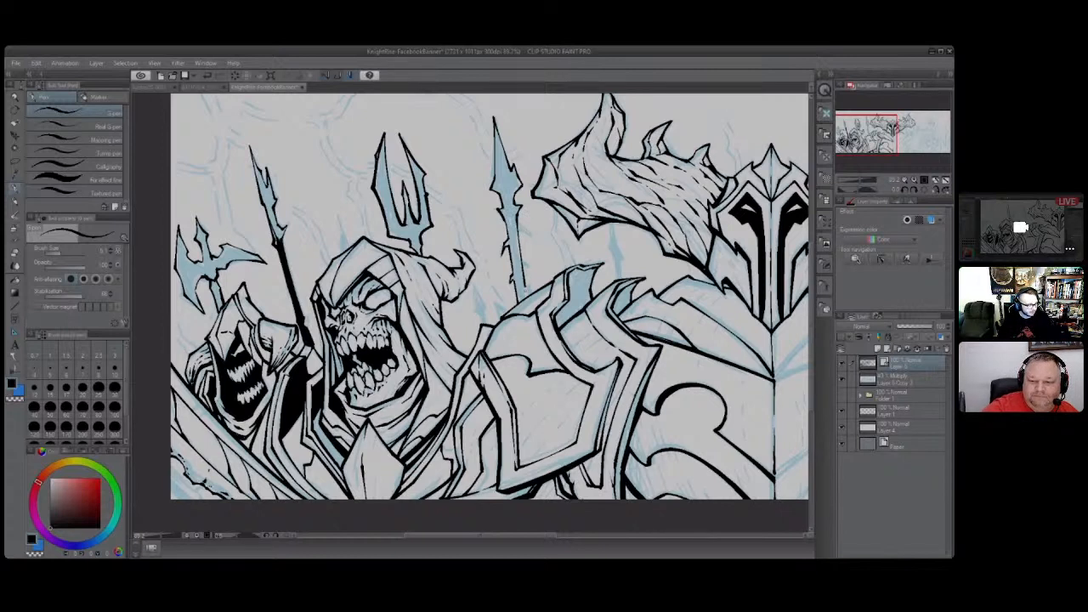
{"action": "left_click_drag", "start_coordinate": [520, 225], "coordinate": [532, 235]}
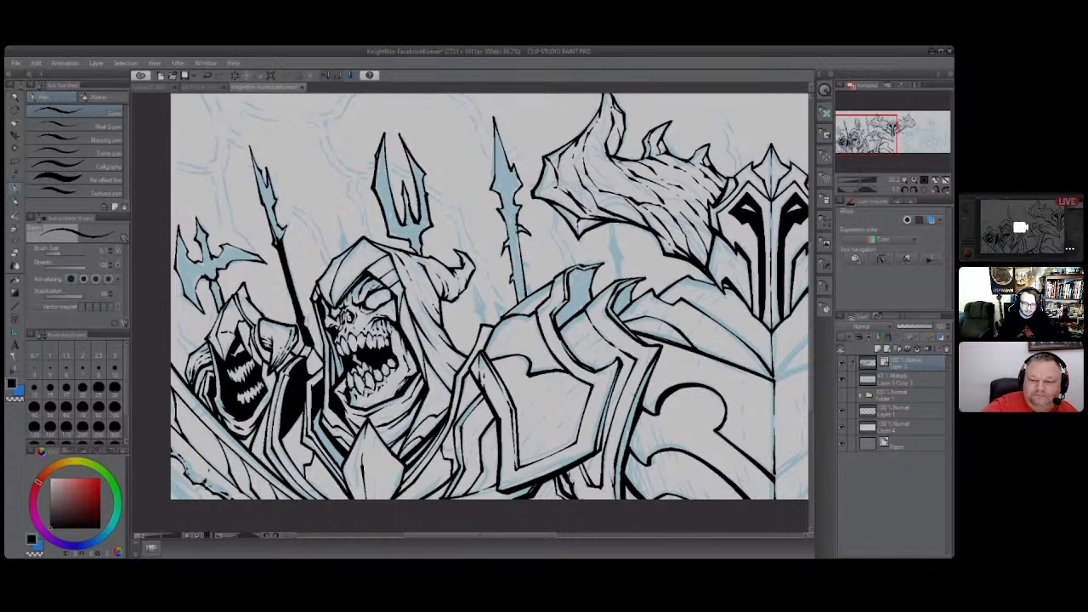
{"action": "left_click_drag", "start_coordinate": [518, 263], "coordinate": [528, 268]}
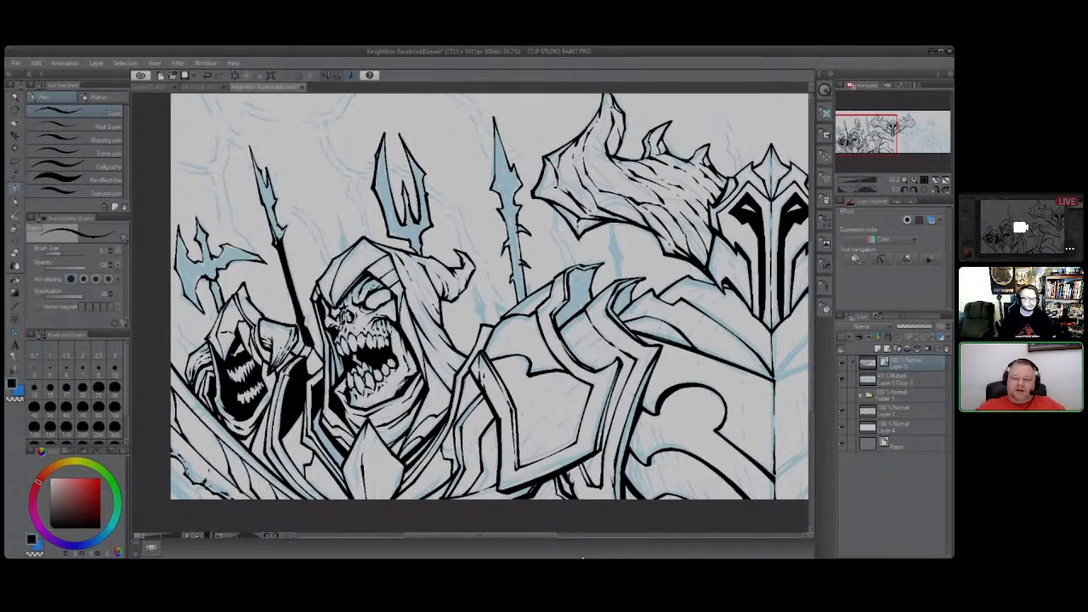
Ink the two small spear tips rising behind the knight's shoulder armour, one on each side of its horned plates.
{"action": "mouse_move", "coordinate": [483, 309]}
{"action": "left_mouse_down"}
{"action": "mouse_move", "coordinate": [487, 324]}
{"action": "mouse_move", "coordinate": [482, 288]}
{"action": "mouse_move", "coordinate": [485, 326]}
{"action": "left_mouse_up"}
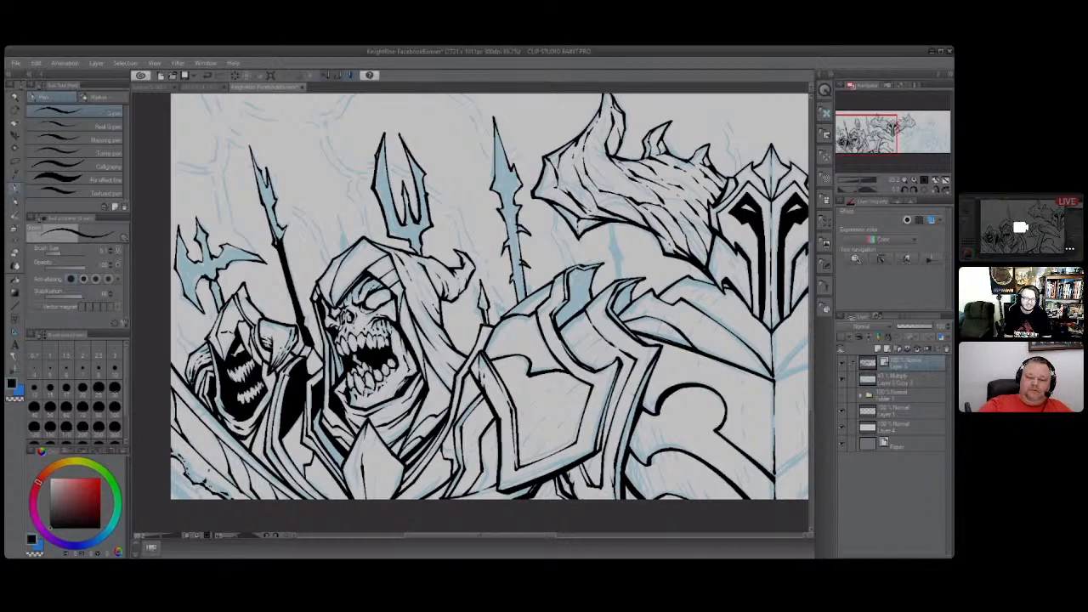
{"action": "key", "text": "ctrl+z"}
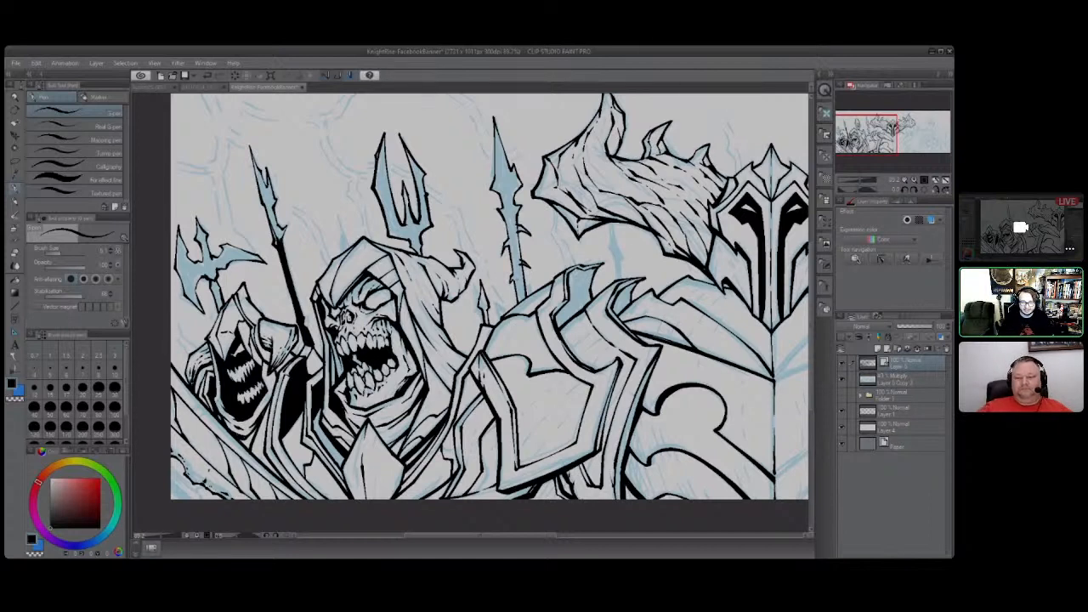
{"action": "left_click_drag", "start_coordinate": [614, 237], "coordinate": [621, 282]}
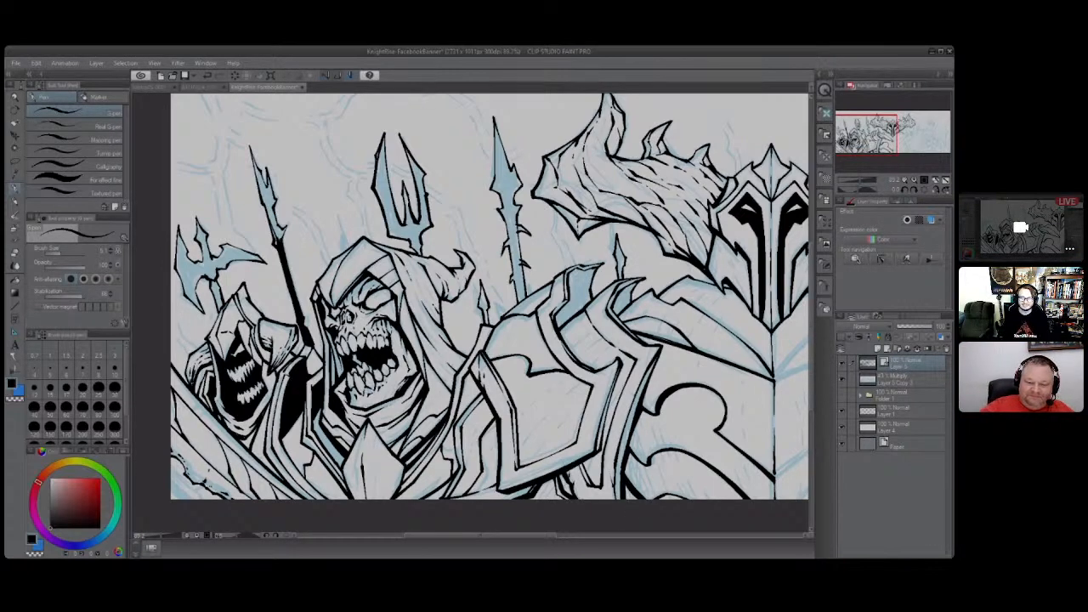
Add fine vertical hatching to the lower part of the pointed plate beneath the larger skeleton's jaw.
{"action": "scroll", "coordinate": [488, 295], "scroll_direction": "down", "scroll_amount": 2}
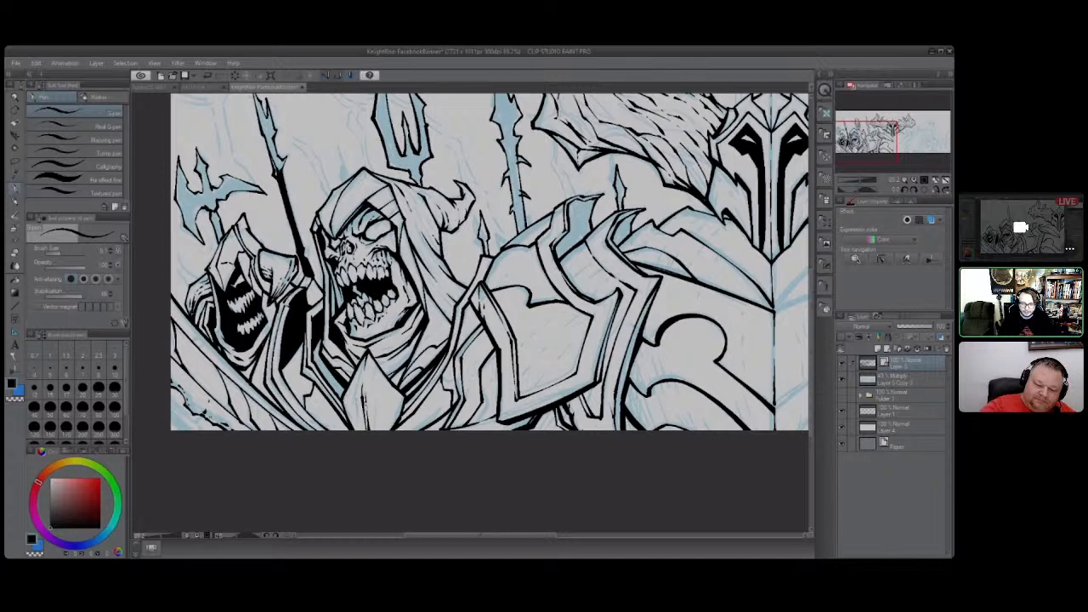
{"action": "left_click_drag", "start_coordinate": [371, 430], "coordinate": [367, 410]}
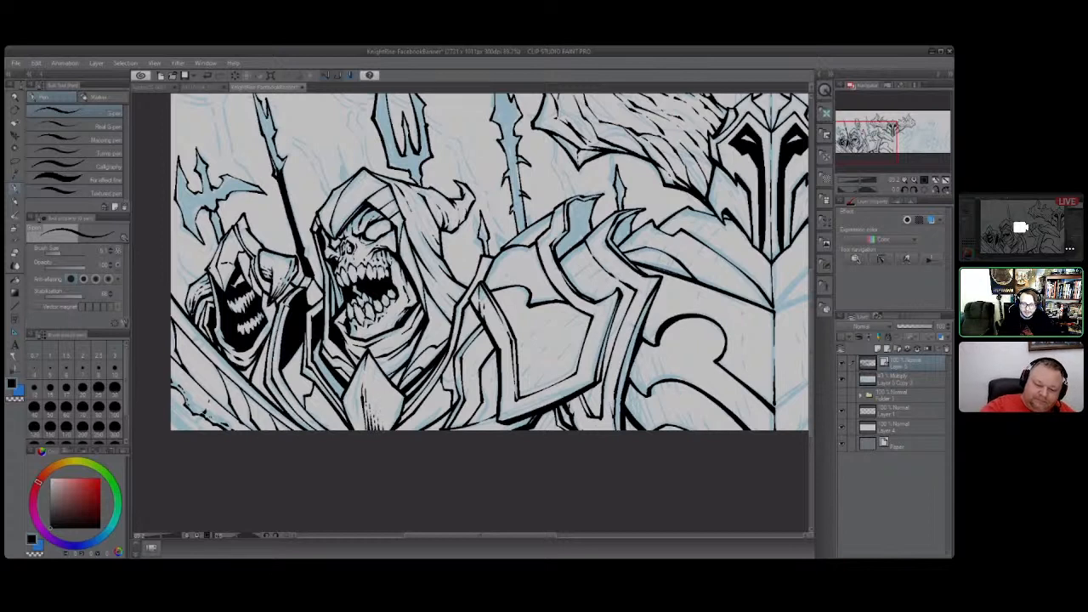
{"action": "left_click_drag", "start_coordinate": [353, 420], "coordinate": [346, 403]}
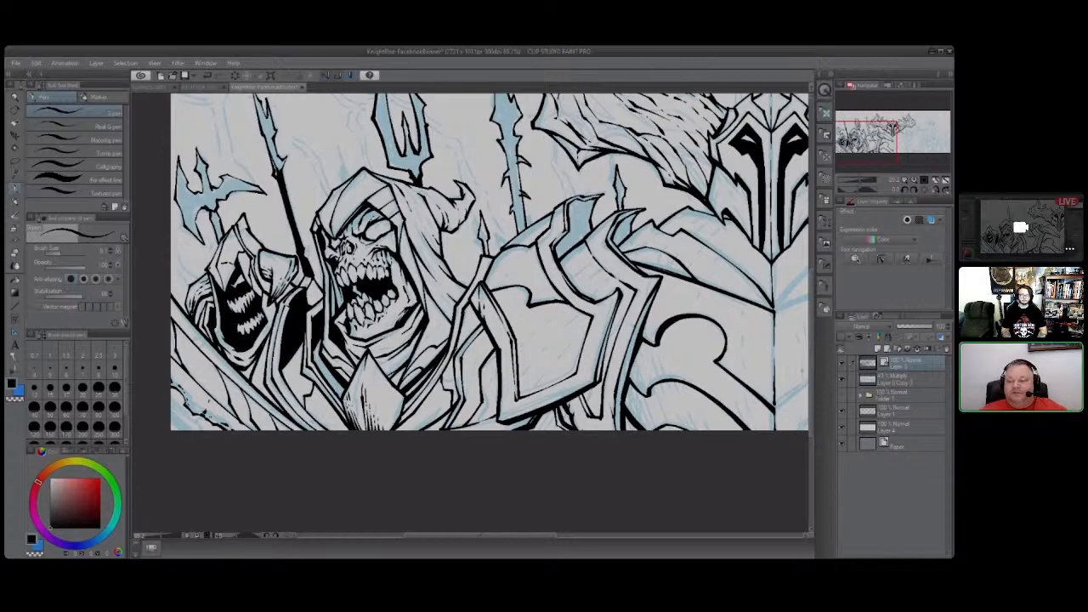
Fill the trident behind the larger skeleton's hood with solid black and extend its left prong to a sharper tip.
{"action": "scroll", "coordinate": [809, 334], "scroll_direction": "up", "scroll_amount": 5}
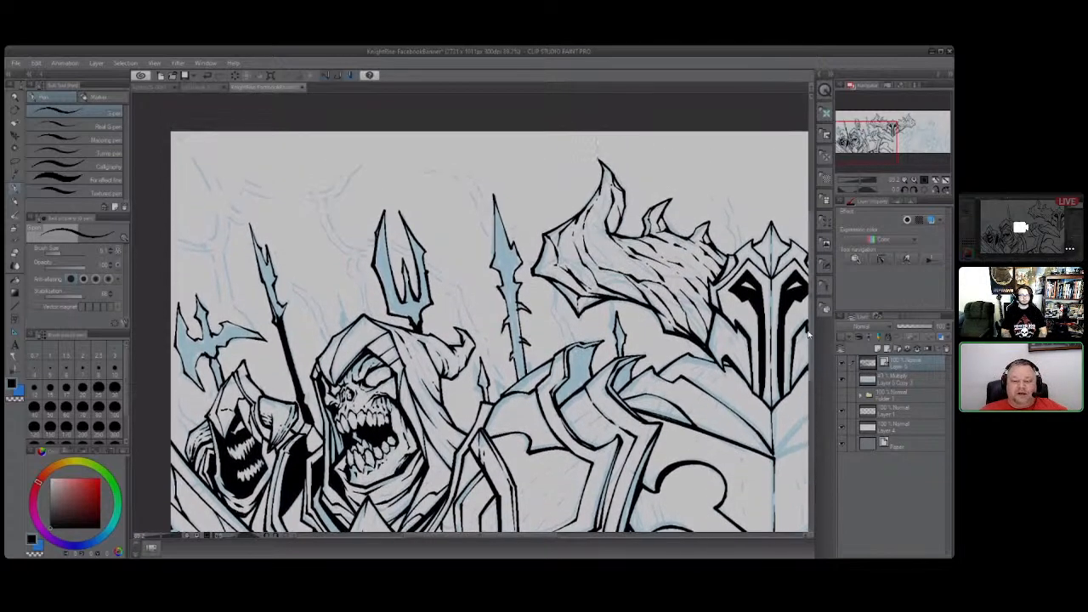
{"action": "scroll", "coordinate": [809, 334], "scroll_direction": "down", "scroll_amount": 2}
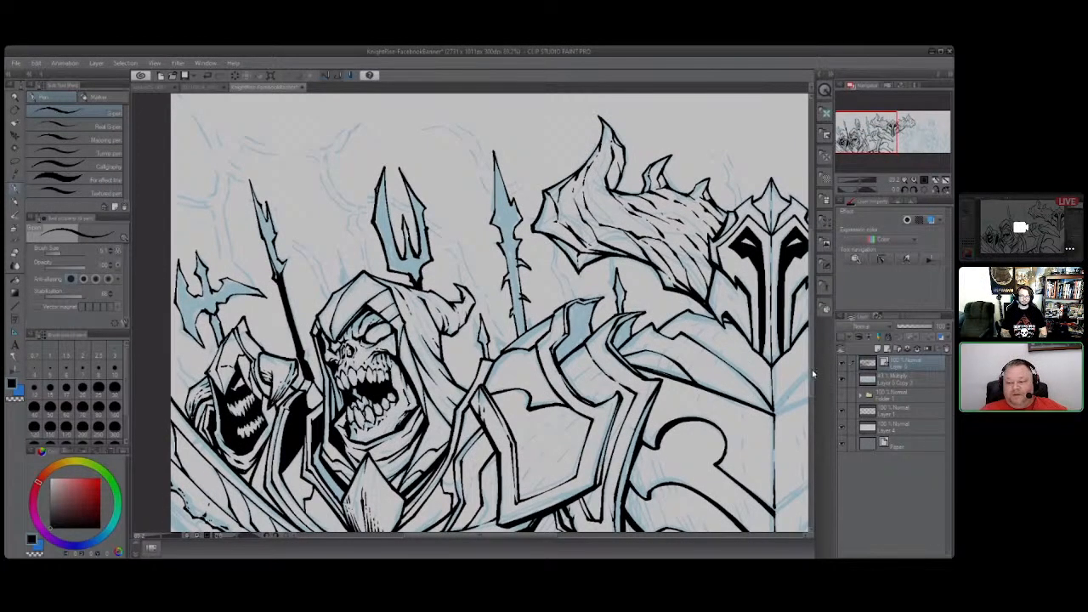
{"action": "scroll", "coordinate": [812, 379], "scroll_direction": "down", "scroll_amount": 1}
{"action": "scroll", "coordinate": [812, 374], "scroll_direction": "up", "scroll_amount": 1}
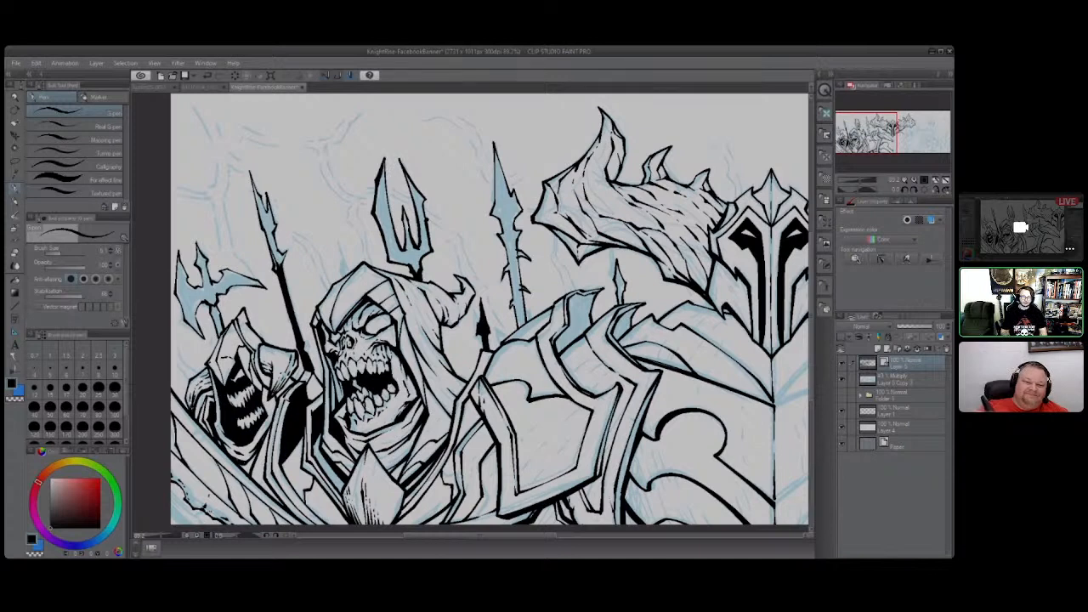
{"action": "left_click_drag", "start_coordinate": [383, 160], "coordinate": [400, 252]}
{"action": "left_click_drag", "start_coordinate": [382, 169], "coordinate": [400, 255]}
{"action": "left_click_drag", "start_coordinate": [379, 178], "coordinate": [394, 250]}
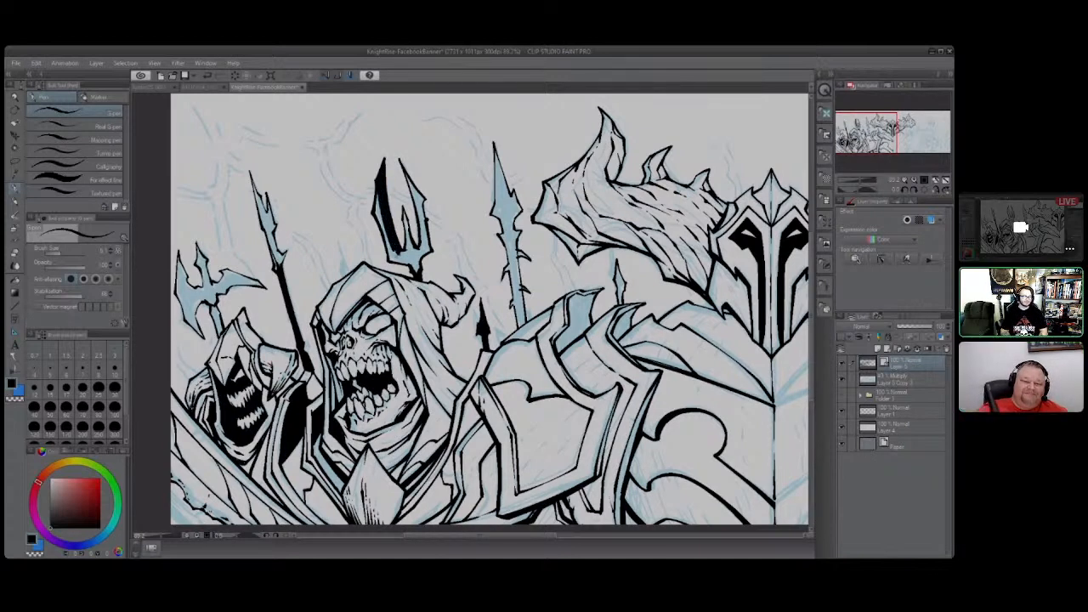
{"action": "left_click_drag", "start_coordinate": [375, 188], "coordinate": [398, 256]}
{"action": "left_click_drag", "start_coordinate": [374, 201], "coordinate": [381, 229]}
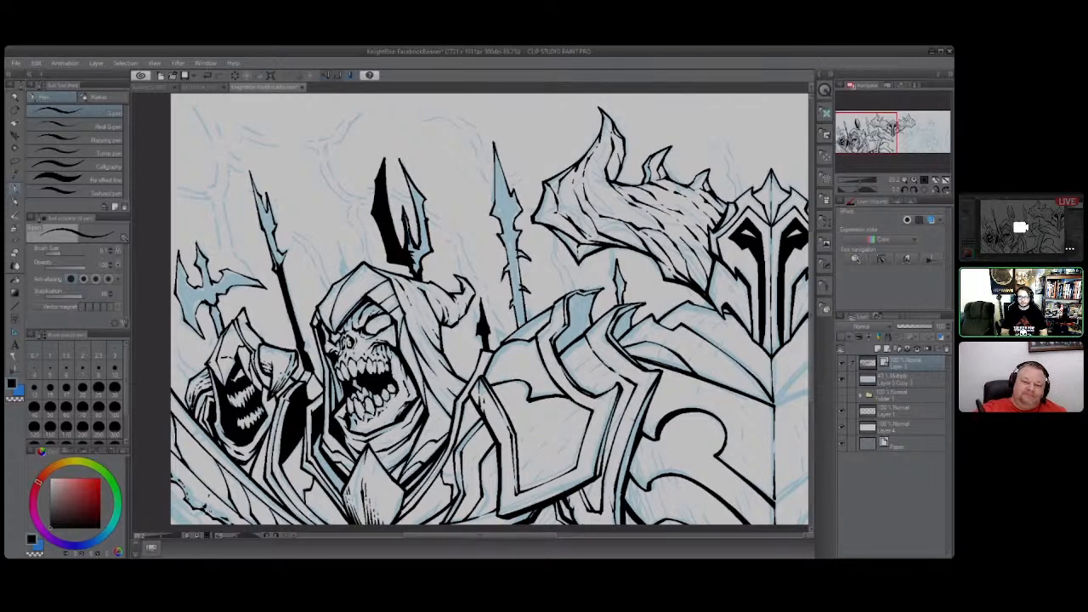
{"action": "mouse_move", "coordinate": [407, 215]}
{"action": "left_mouse_down"}
{"action": "mouse_move", "coordinate": [414, 269]}
{"action": "mouse_move", "coordinate": [422, 230]}
{"action": "mouse_move", "coordinate": [413, 183]}
{"action": "mouse_move", "coordinate": [429, 248]}
{"action": "mouse_move", "coordinate": [419, 262]}
{"action": "mouse_move", "coordinate": [432, 255]}
{"action": "left_mouse_up"}
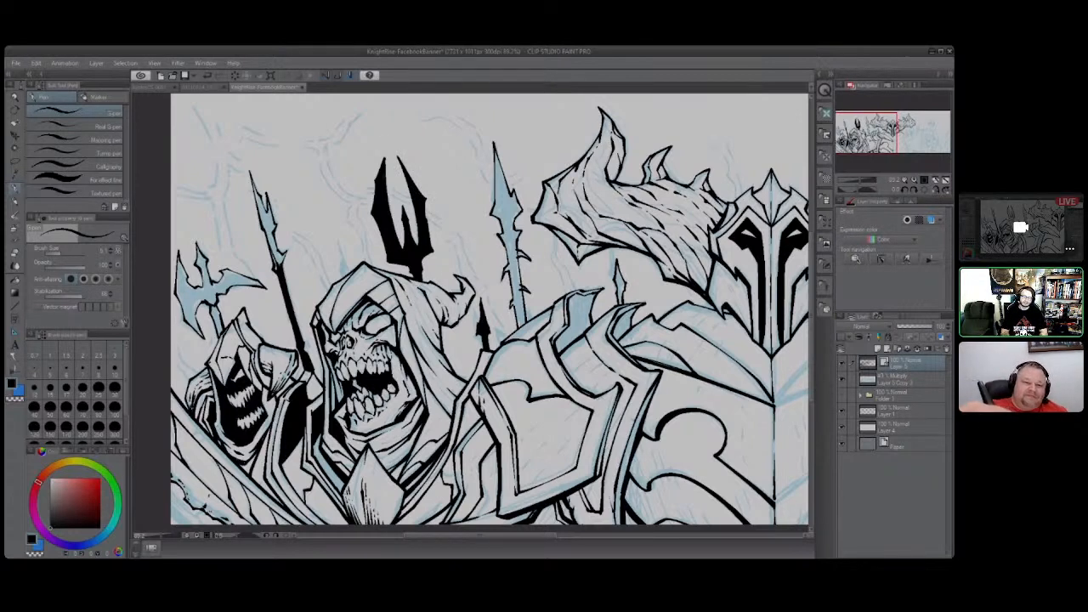
{"action": "mouse_move", "coordinate": [383, 162]}
{"action": "left_mouse_down"}
{"action": "mouse_move", "coordinate": [386, 152]}
{"action": "mouse_move", "coordinate": [372, 186]}
{"action": "left_mouse_up"}
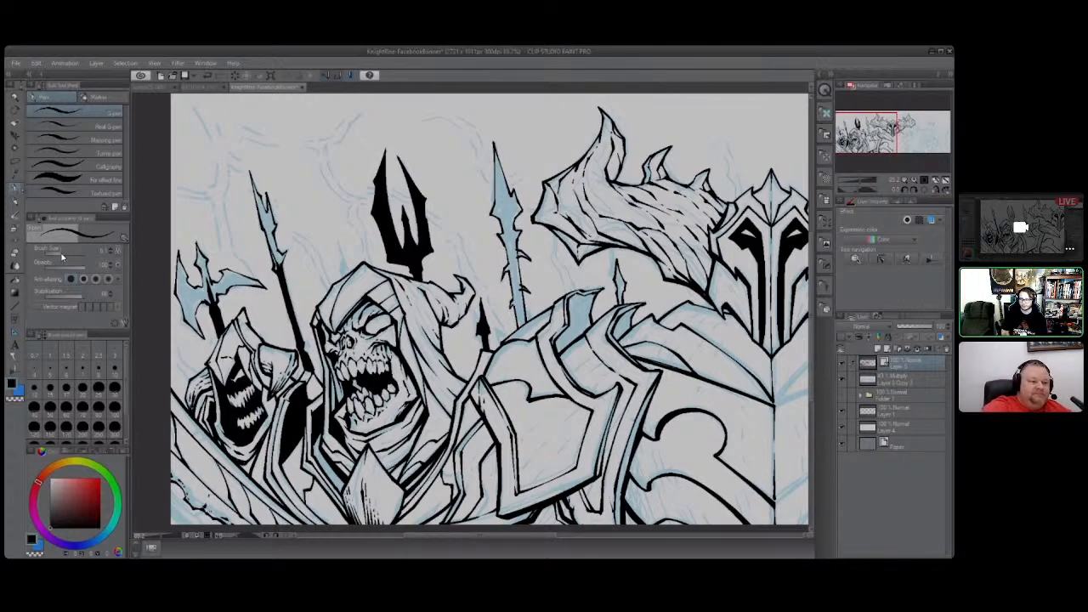
Fill the tall barbed spear beside the knight's plume with solid black from its tip down to the shoulder armour.
{"action": "left_click_drag", "start_coordinate": [494, 149], "coordinate": [512, 211]}
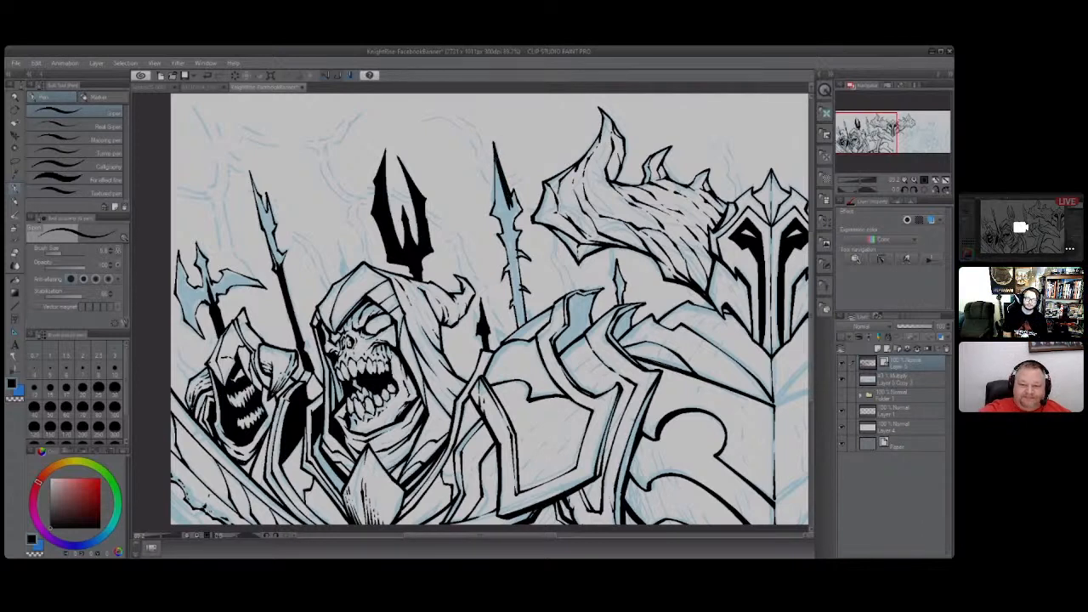
{"action": "mouse_move", "coordinate": [495, 161]}
{"action": "left_mouse_down"}
{"action": "mouse_move", "coordinate": [500, 213]}
{"action": "mouse_move", "coordinate": [503, 199]}
{"action": "left_mouse_up"}
{"action": "mouse_move", "coordinate": [498, 185]}
{"action": "left_mouse_down"}
{"action": "mouse_move", "coordinate": [508, 236]}
{"action": "mouse_move", "coordinate": [515, 227]}
{"action": "left_mouse_up"}
{"action": "left_click_drag", "start_coordinate": [510, 209], "coordinate": [515, 209]}
{"action": "left_click_drag", "start_coordinate": [514, 194], "coordinate": [513, 216]}
{"action": "mouse_move", "coordinate": [513, 198]}
{"action": "left_mouse_down"}
{"action": "mouse_move", "coordinate": [501, 250]}
{"action": "mouse_move", "coordinate": [510, 283]}
{"action": "left_mouse_up"}
{"action": "left_click_drag", "start_coordinate": [510, 223], "coordinate": [518, 287]}
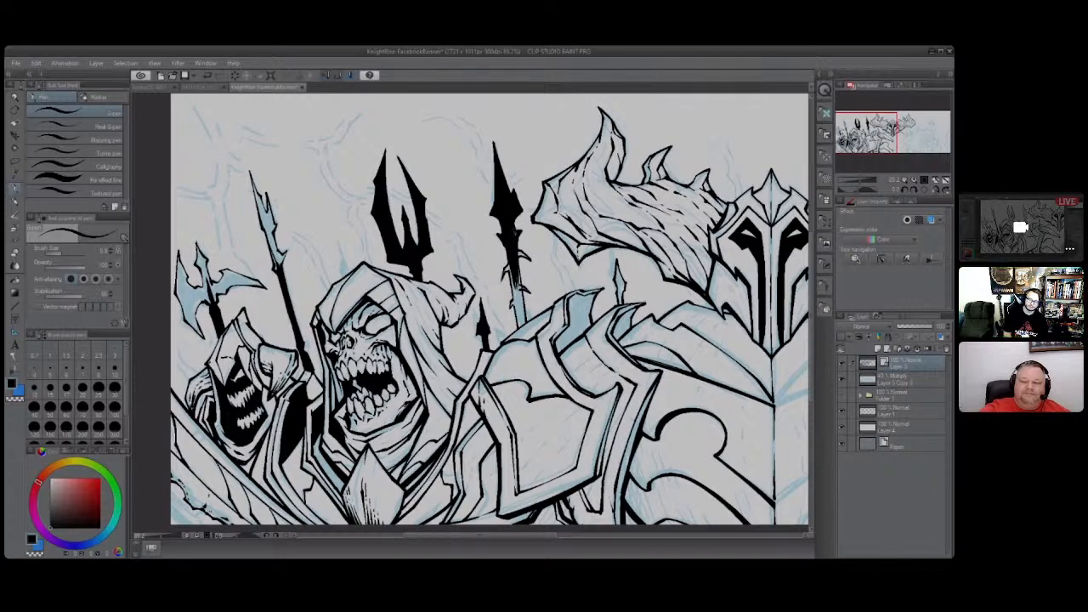
{"action": "left_click_drag", "start_coordinate": [506, 264], "coordinate": [524, 323]}
{"action": "left_click_drag", "start_coordinate": [516, 286], "coordinate": [524, 325]}
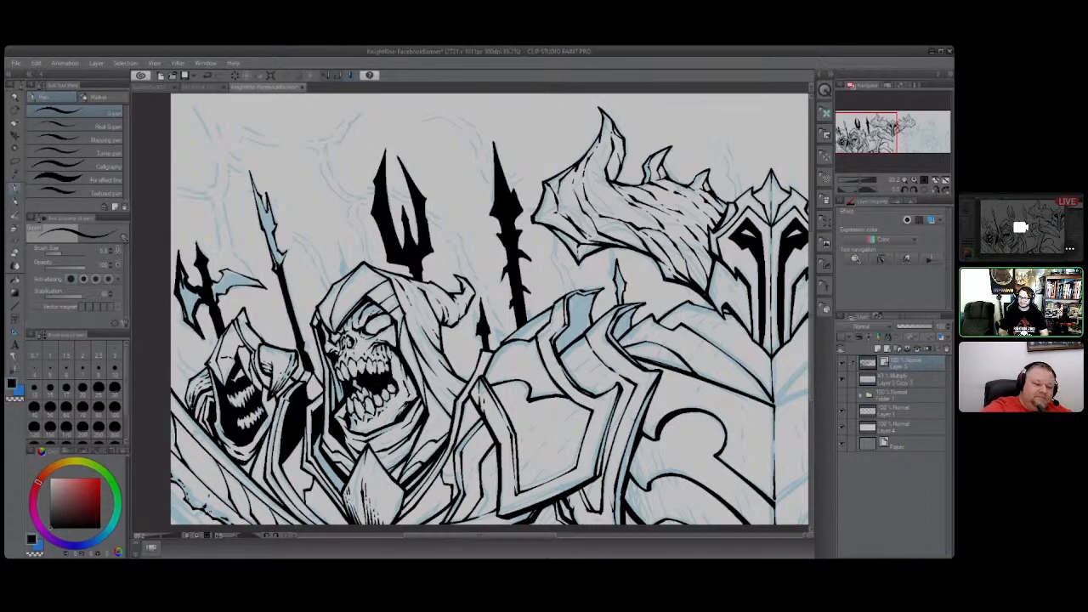
Fill the spiked axe-like weapon behind the smaller skeleton with solid black, including its curved side blade.
{"action": "mouse_move", "coordinate": [182, 277]}
{"action": "left_mouse_down"}
{"action": "mouse_move", "coordinate": [191, 316]}
{"action": "mouse_move", "coordinate": [187, 306]}
{"action": "left_mouse_up"}
{"action": "mouse_move", "coordinate": [185, 299]}
{"action": "left_mouse_down"}
{"action": "mouse_move", "coordinate": [192, 321]}
{"action": "mouse_move", "coordinate": [193, 296]}
{"action": "mouse_move", "coordinate": [201, 302]}
{"action": "left_mouse_up"}
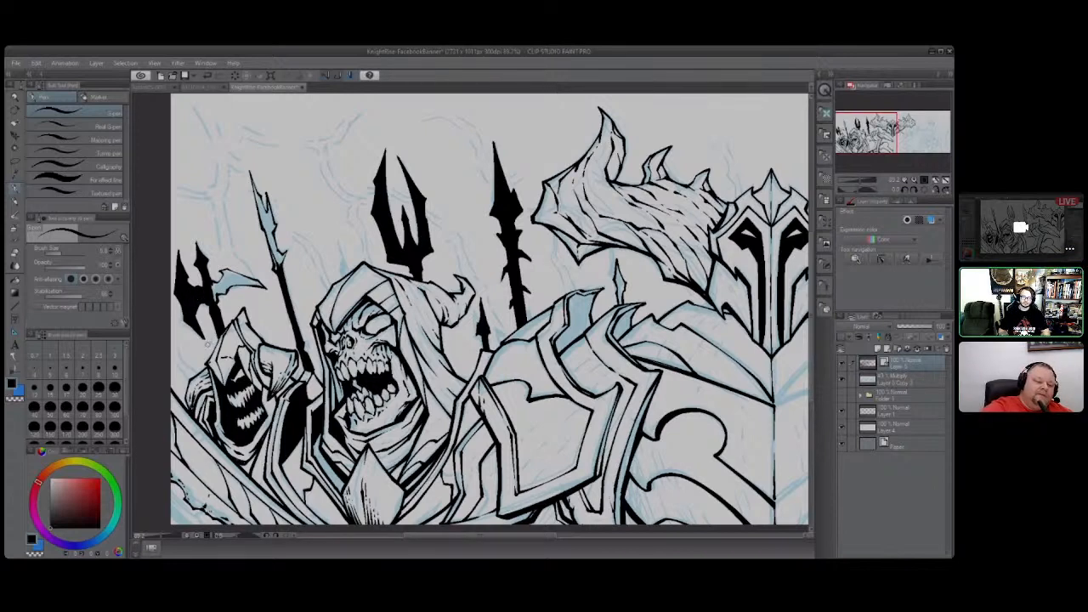
{"action": "mouse_move", "coordinate": [214, 289]}
{"action": "left_mouse_down"}
{"action": "mouse_move", "coordinate": [261, 286]}
{"action": "mouse_move", "coordinate": [248, 272]}
{"action": "left_mouse_up"}
{"action": "left_click_drag", "start_coordinate": [226, 277], "coordinate": [237, 270]}
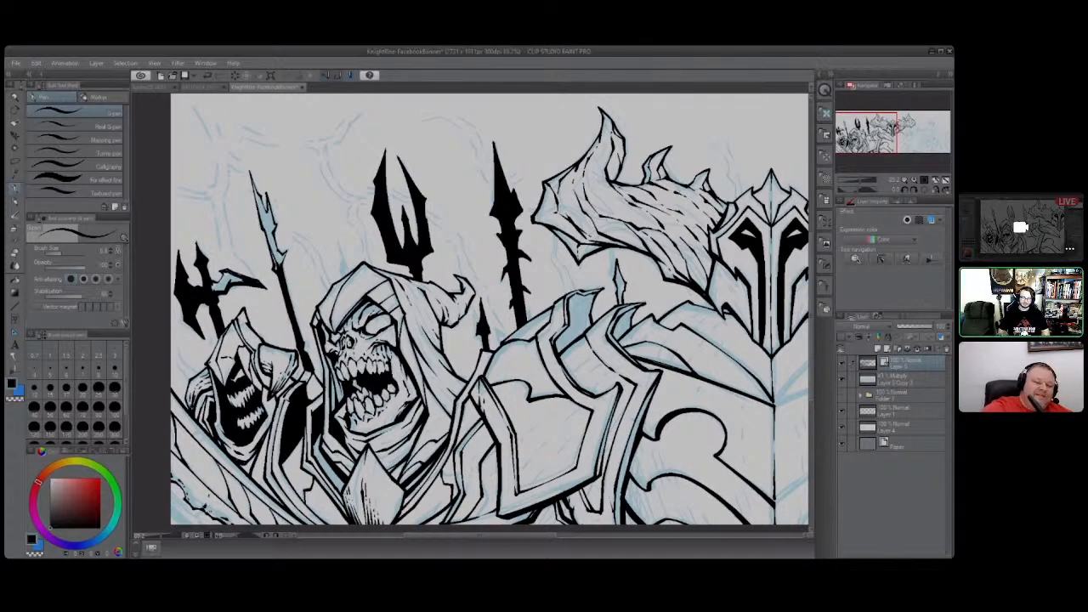
{"action": "left_click_drag", "start_coordinate": [222, 274], "coordinate": [236, 269]}
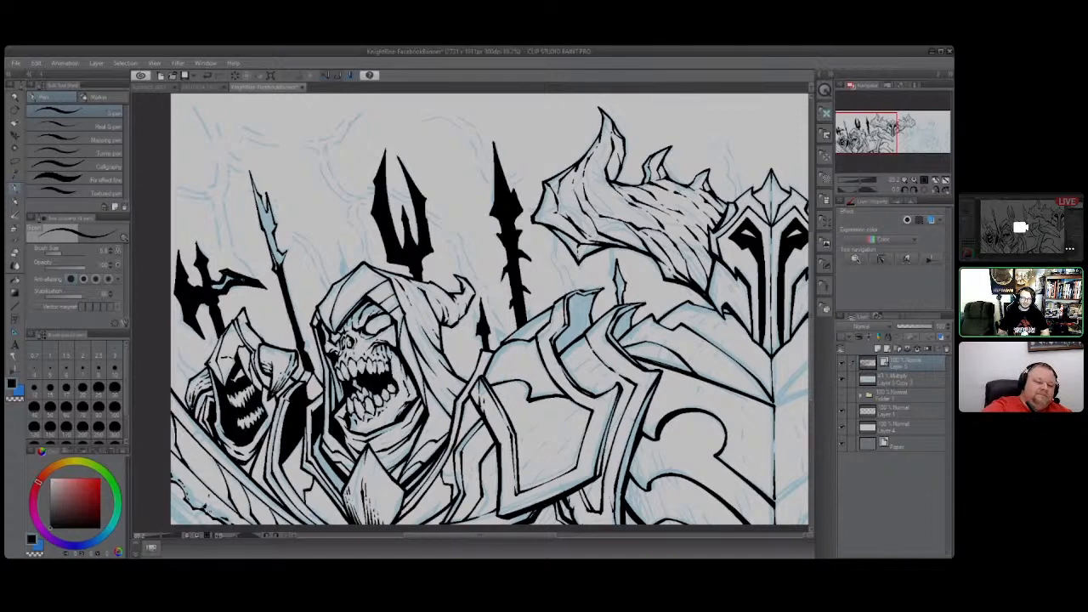
{"action": "left_click_drag", "start_coordinate": [226, 279], "coordinate": [213, 289]}
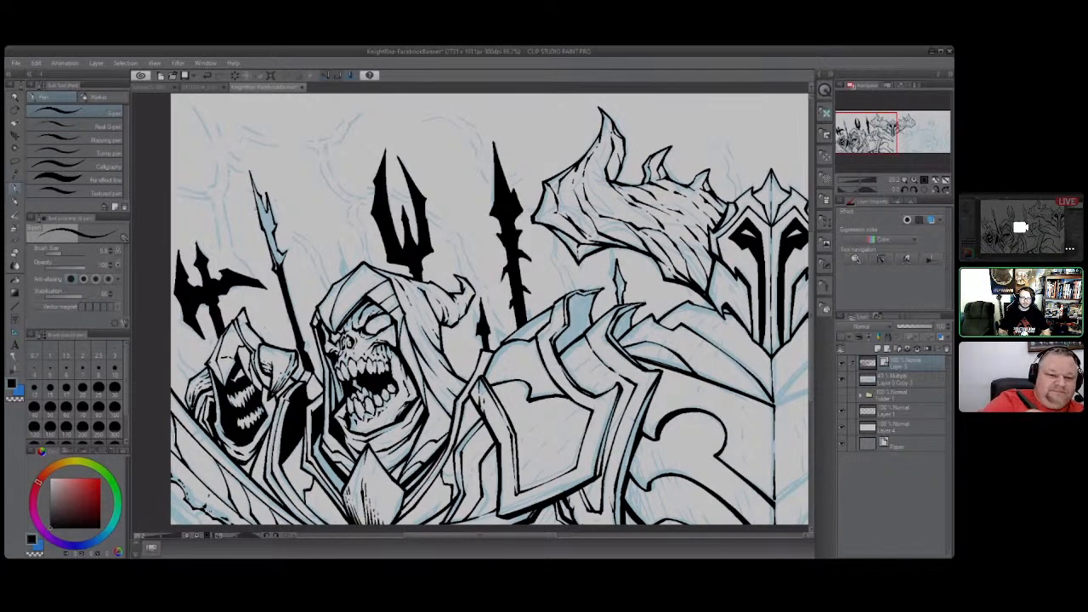
Fill the thin barbed spear between the two skeletons with solid black from its tip down to the shaft.
{"action": "left_click_drag", "start_coordinate": [251, 179], "coordinate": [268, 238]}
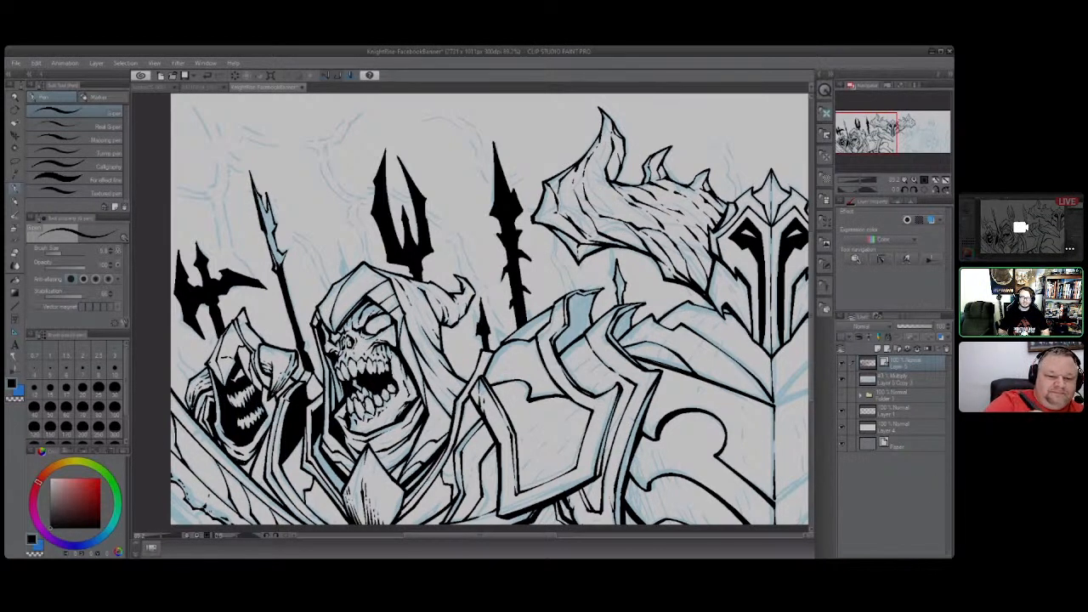
{"action": "left_click_drag", "start_coordinate": [253, 187], "coordinate": [278, 272]}
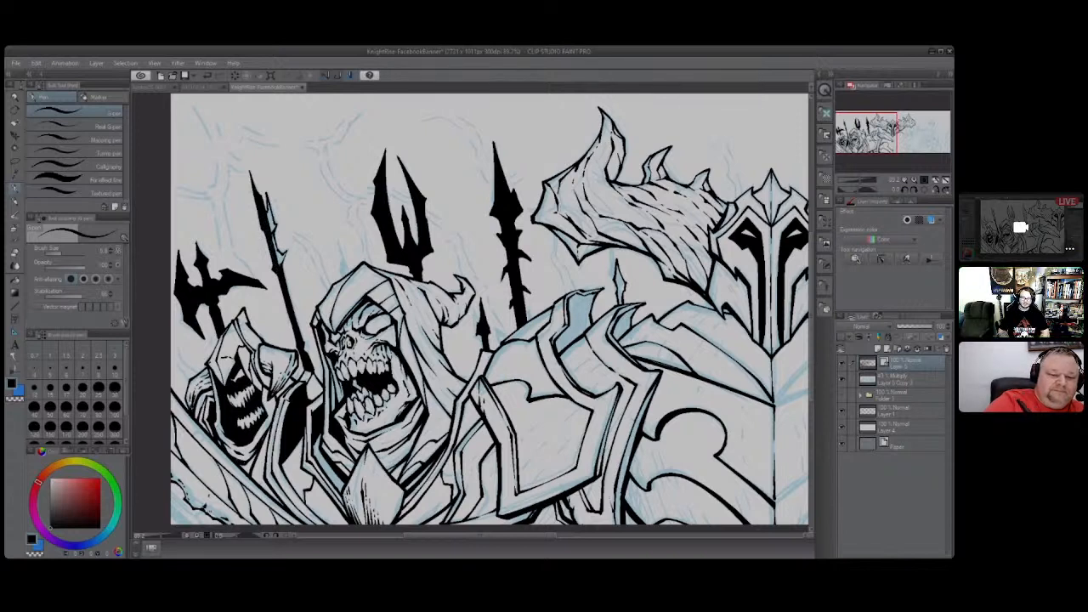
{"action": "mouse_move", "coordinate": [270, 231]}
{"action": "left_mouse_down"}
{"action": "mouse_move", "coordinate": [267, 202]}
{"action": "mouse_move", "coordinate": [272, 236]}
{"action": "left_mouse_up"}
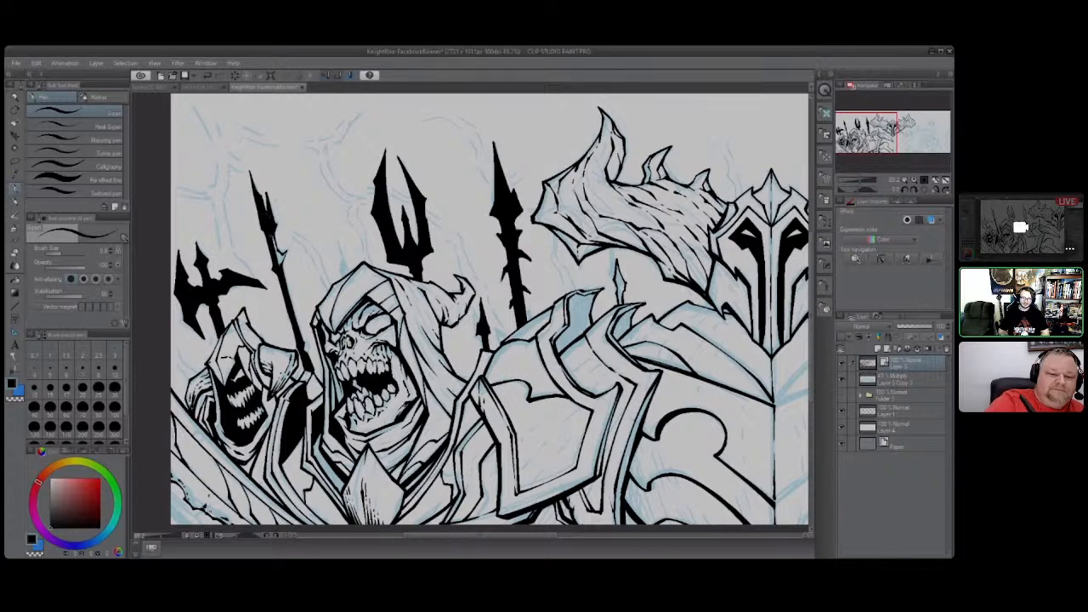
{"action": "left_click_drag", "start_coordinate": [274, 240], "coordinate": [279, 264]}
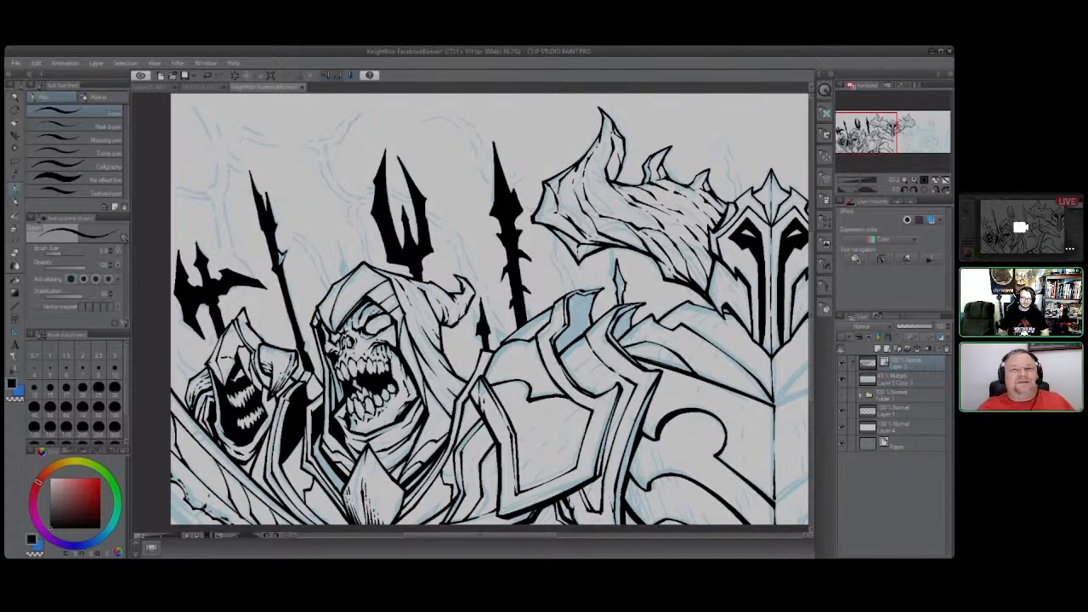
{"action": "left_click_drag", "start_coordinate": [278, 253], "coordinate": [283, 262]}
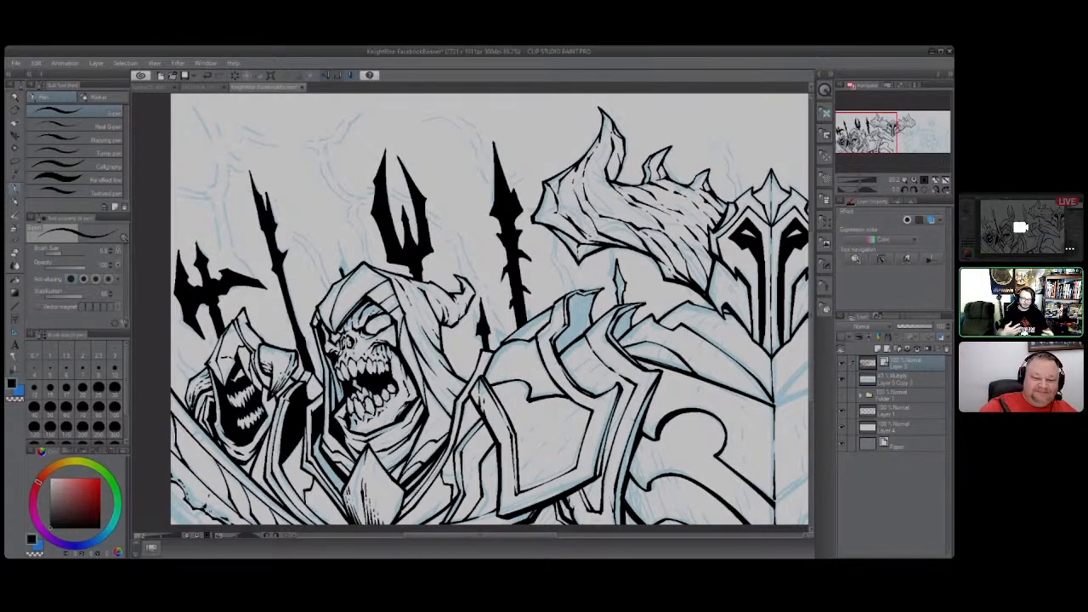
Ink a small barbed spear tip above the larger skeleton's hood and add a barb to the short spear beside the knight's shoulder armour.
{"action": "mouse_move", "coordinate": [343, 267]}
{"action": "left_mouse_down"}
{"action": "mouse_move", "coordinate": [337, 232]}
{"action": "mouse_move", "coordinate": [348, 273]}
{"action": "mouse_move", "coordinate": [336, 258]}
{"action": "left_mouse_up"}
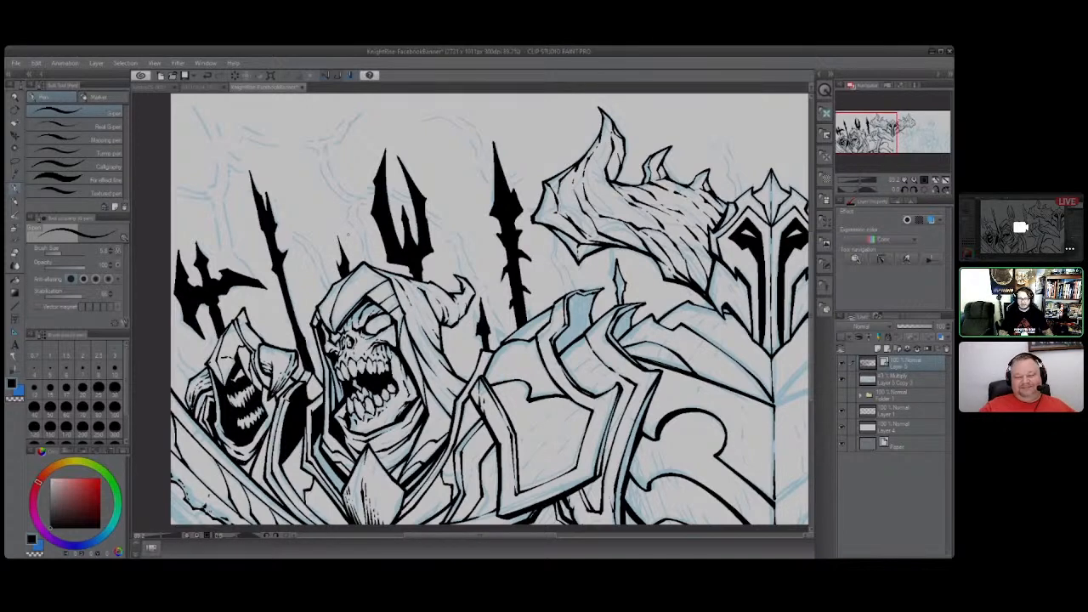
{"action": "mouse_move", "coordinate": [483, 307]}
{"action": "left_mouse_down"}
{"action": "mouse_move", "coordinate": [481, 291]}
{"action": "mouse_move", "coordinate": [475, 325]}
{"action": "left_mouse_up"}
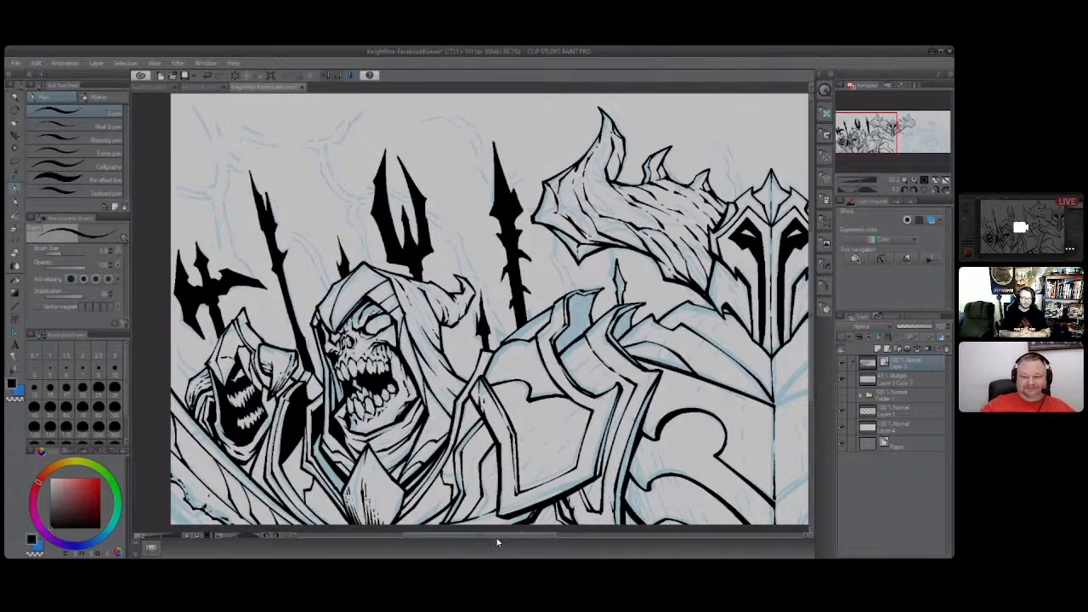
Examine the inked skeletons, weapons and knight at reduced size against the still uninked other half of the banner.
{"action": "mouse_move", "coordinate": [497, 538]}
{"action": "left_mouse_down"}
{"action": "mouse_move", "coordinate": [525, 539]}
{"action": "mouse_move", "coordinate": [516, 540]}
{"action": "left_mouse_up"}
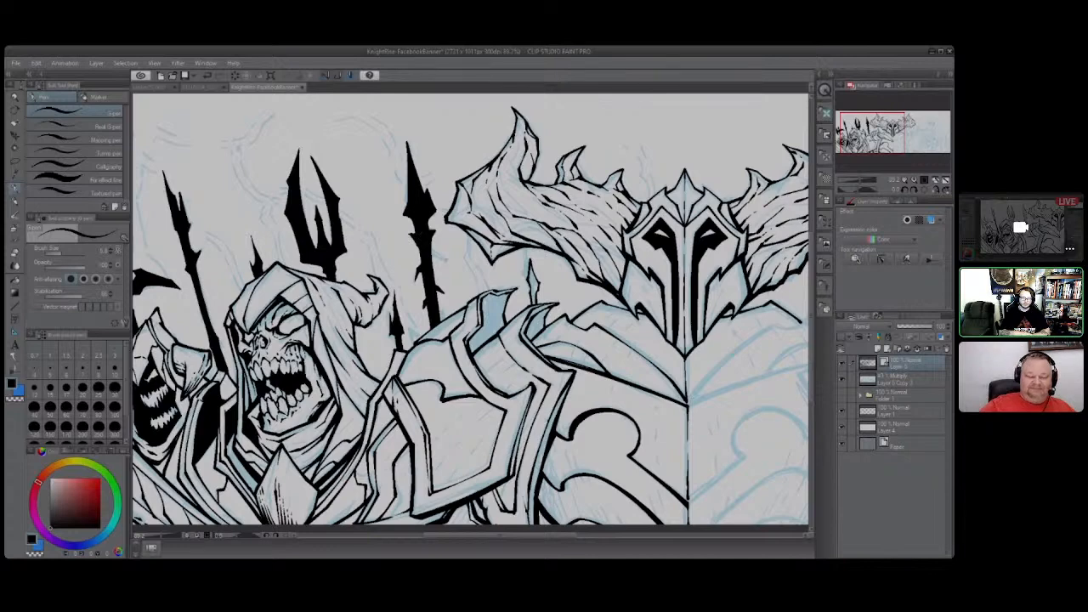
{"action": "mouse_move", "coordinate": [502, 539]}
{"action": "left_mouse_down"}
{"action": "mouse_move", "coordinate": [524, 539]}
{"action": "mouse_move", "coordinate": [481, 540]}
{"action": "left_mouse_up"}
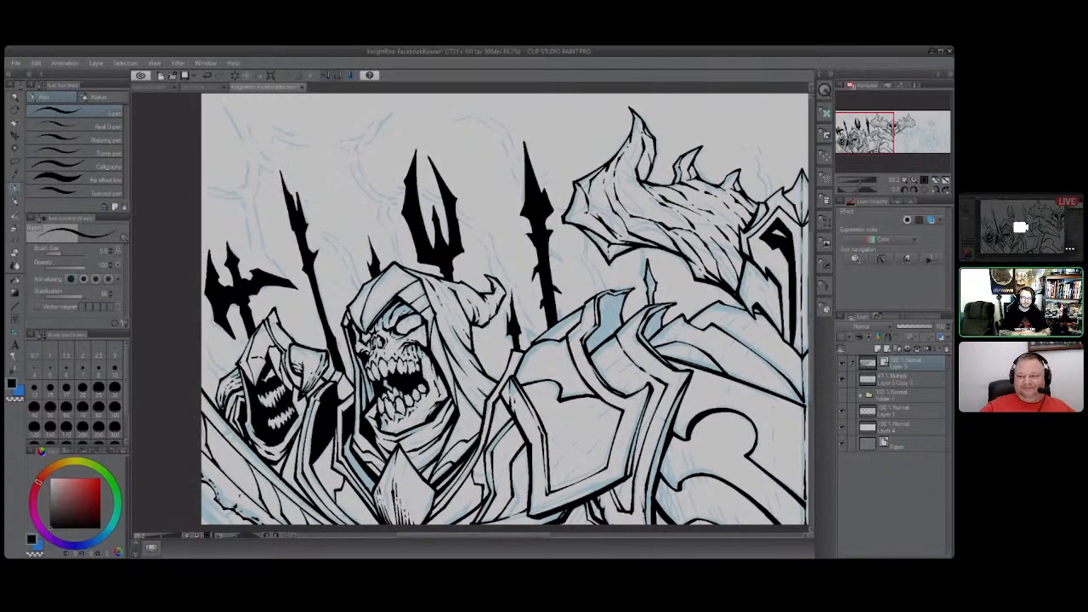
{"action": "scroll", "coordinate": [507, 308], "scroll_direction": "down", "scroll_amount": 2}
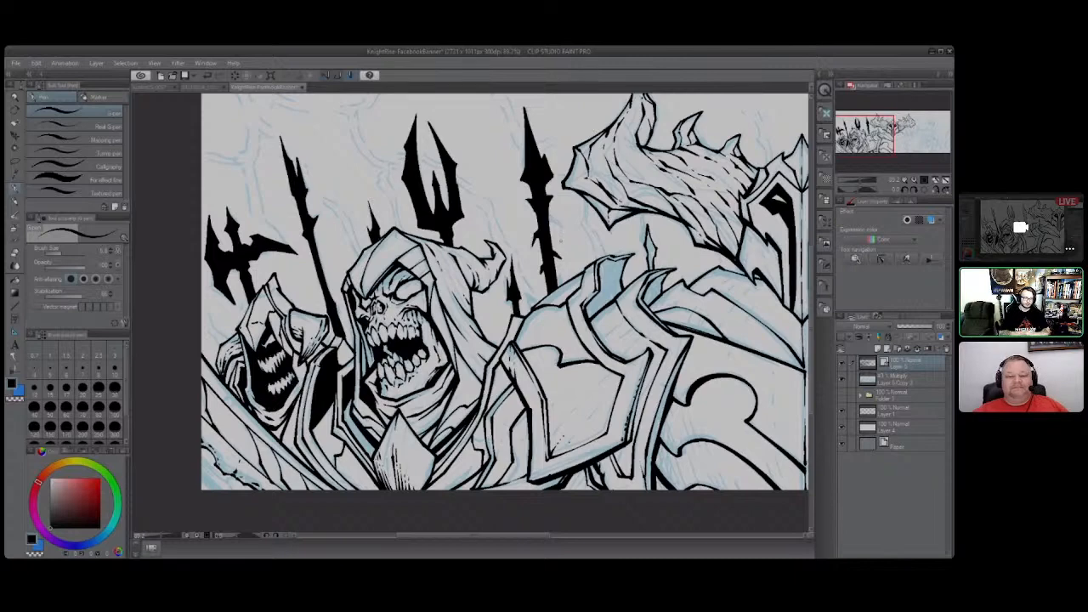
{"action": "scroll", "coordinate": [528, 245], "scroll_direction": "down", "scroll_amount": 2}
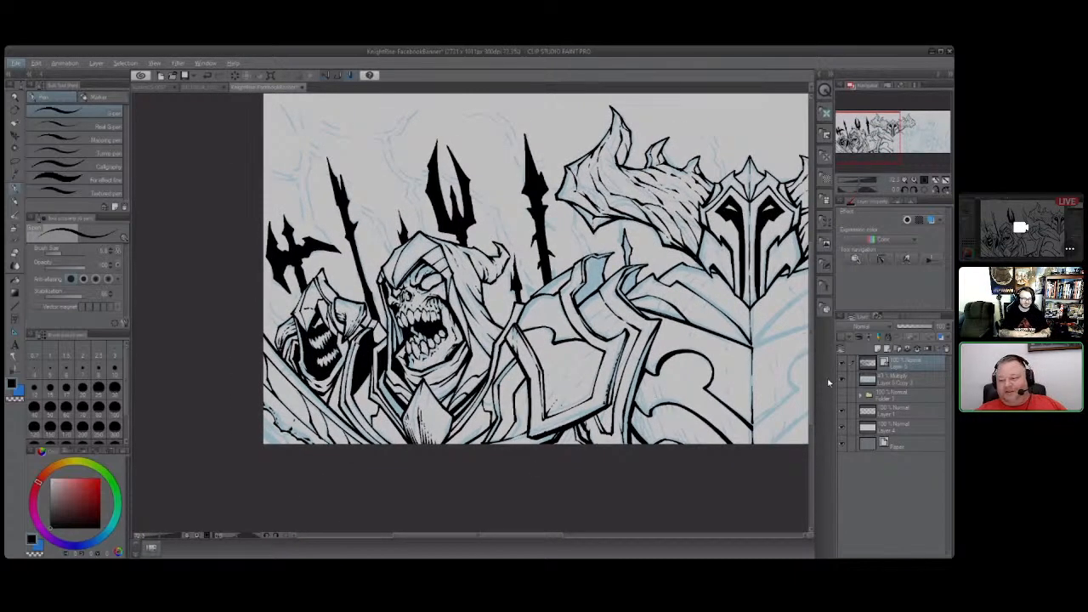
{"action": "scroll", "coordinate": [535, 298], "scroll_direction": "up", "scroll_amount": 2}
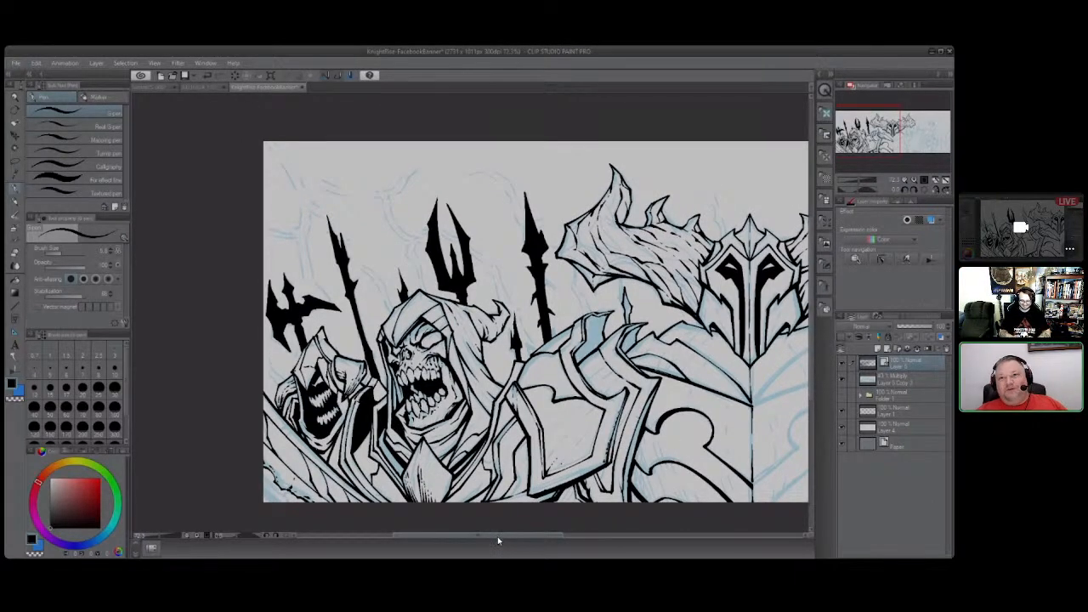
{"action": "mouse_move", "coordinate": [497, 540]}
{"action": "left_mouse_down"}
{"action": "mouse_move", "coordinate": [517, 545]}
{"action": "mouse_move", "coordinate": [503, 538]}
{"action": "left_mouse_up"}
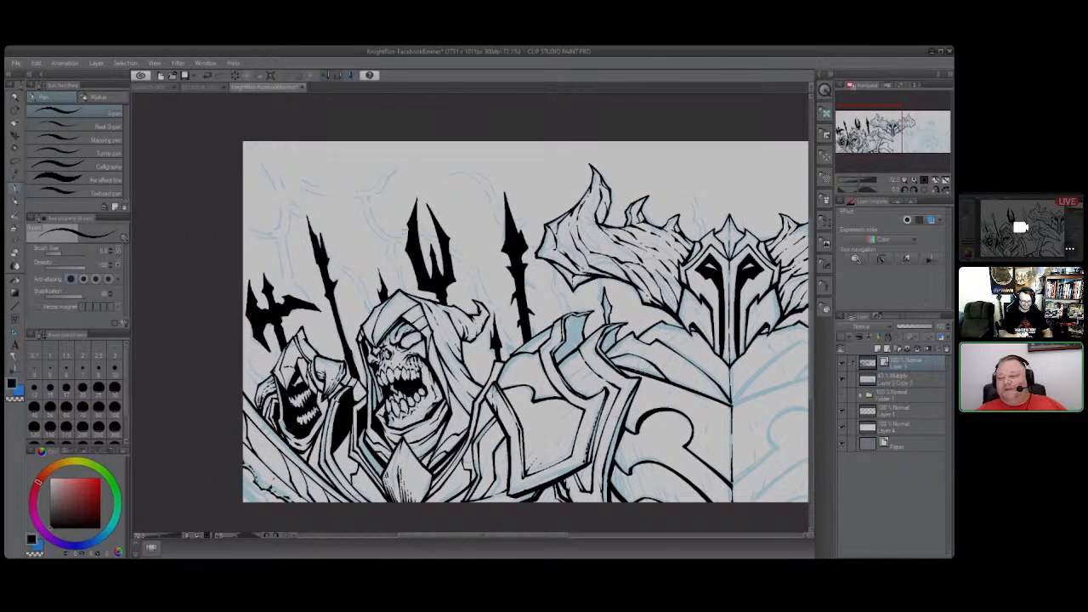
{"action": "mouse_move", "coordinate": [813, 274]}
{"action": "left_mouse_down"}
{"action": "mouse_move", "coordinate": [813, 306]}
{"action": "mouse_move", "coordinate": [814, 285]}
{"action": "left_mouse_up"}
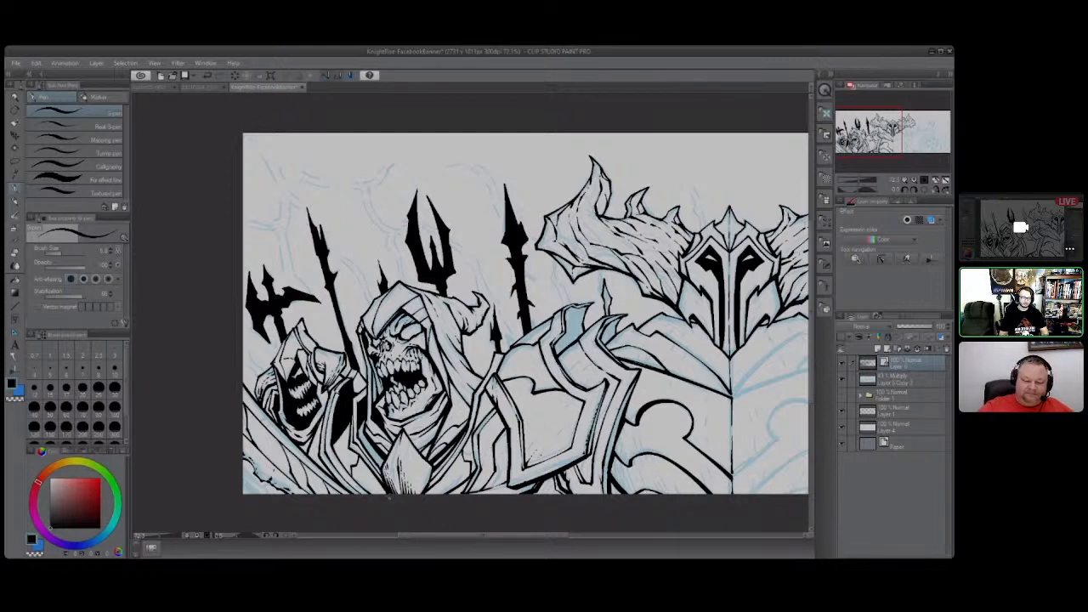
{"action": "mouse_move", "coordinate": [404, 567]}
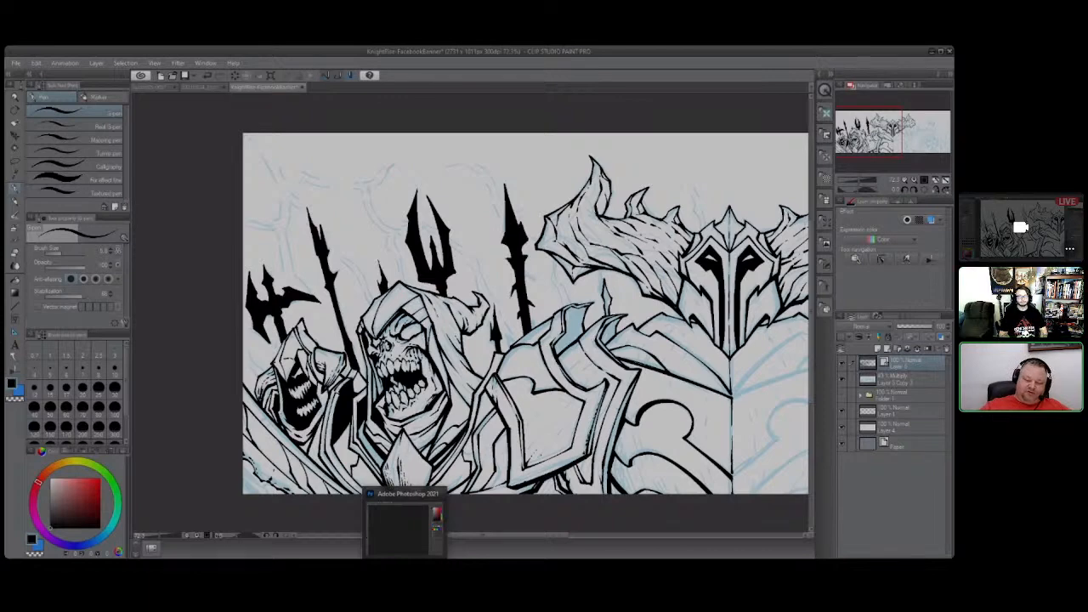
{"action": "mouse_move", "coordinate": [554, 534]}
{"action": "left_mouse_down"}
{"action": "mouse_move", "coordinate": [662, 544]}
{"action": "mouse_move", "coordinate": [552, 544]}
{"action": "mouse_move", "coordinate": [678, 535]}
{"action": "mouse_move", "coordinate": [561, 537]}
{"action": "mouse_move", "coordinate": [617, 546]}
{"action": "mouse_move", "coordinate": [809, 396]}
{"action": "left_mouse_up"}
{"action": "left_click", "coordinate": [867, 387]}
{"action": "left_click", "coordinate": [841, 394]}
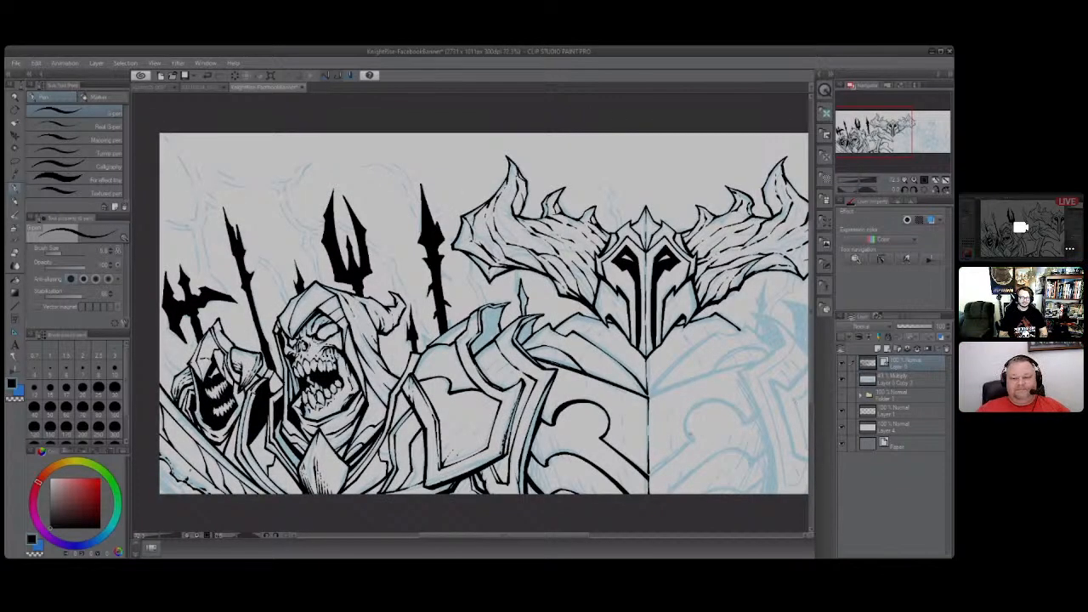
{"action": "key", "text": "ctrl+minus"}
{"action": "key", "text": "ctrl+minus"}
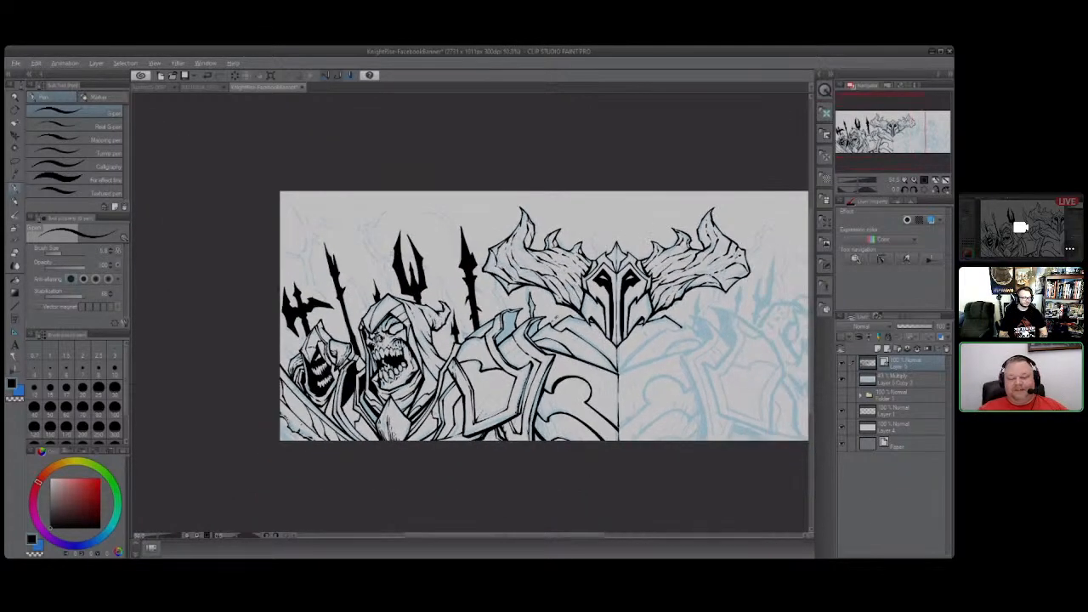
{"action": "left_click_drag", "start_coordinate": [517, 539], "coordinate": [546, 540]}
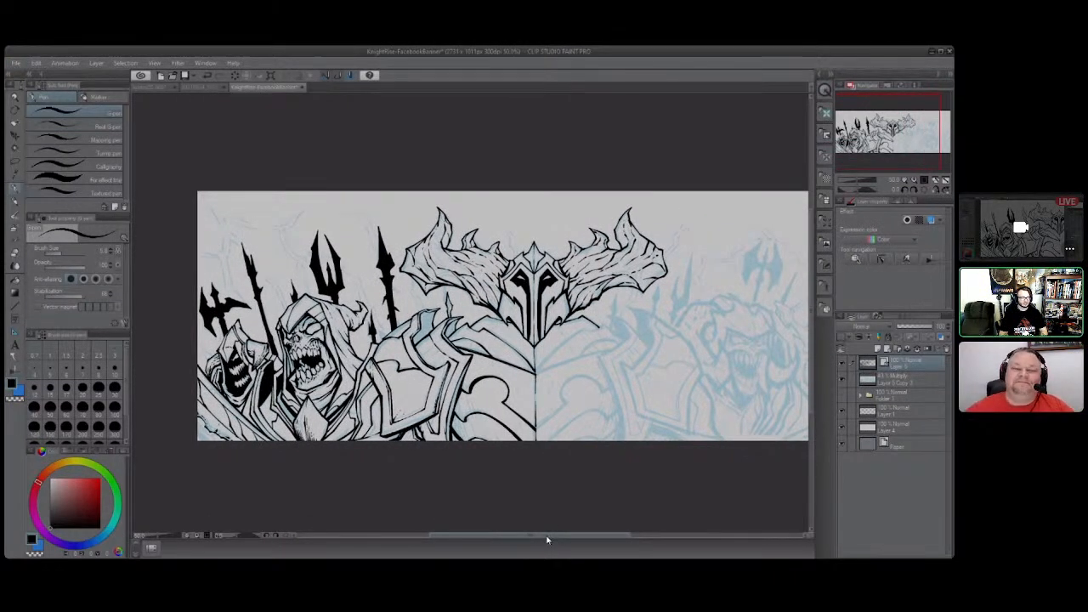